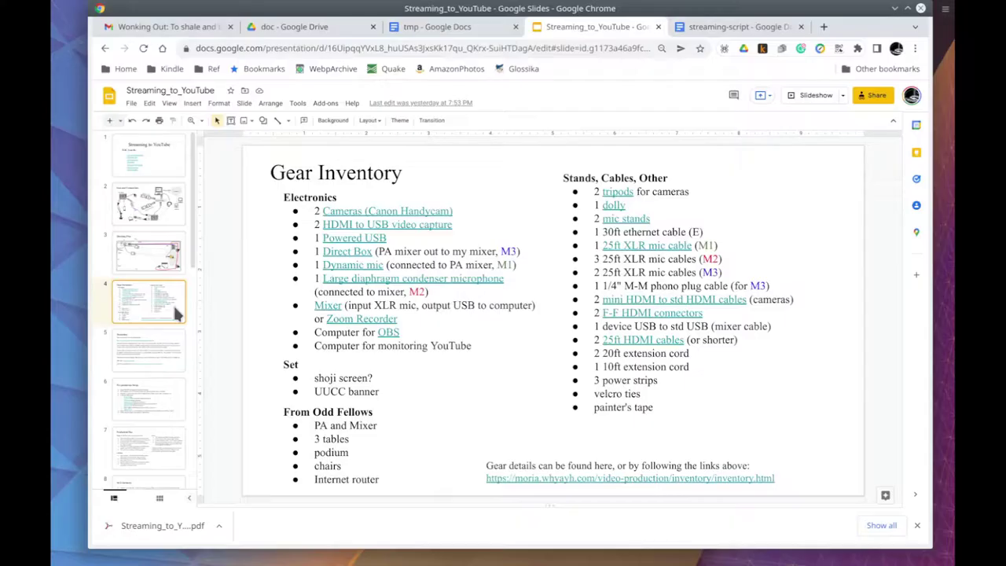
Show the Amazon link preview for the Cameras (Canon Handycam) entry on the Gear Inventory slide.
left_click(370, 211)
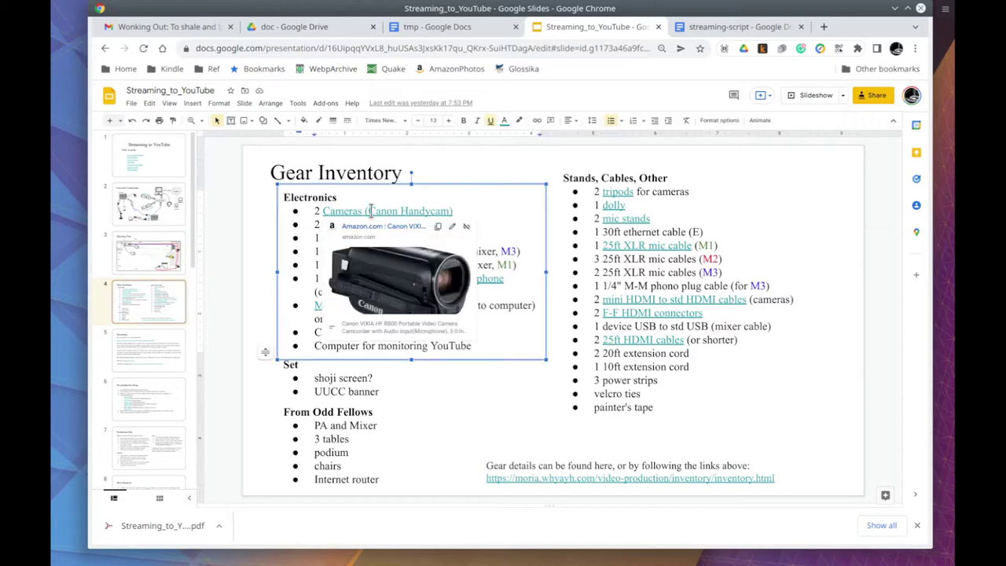
Open the Canon VIXIA HF R800 Amazon page in a new tab and magnify its HDMI port.
left_click(371, 225)
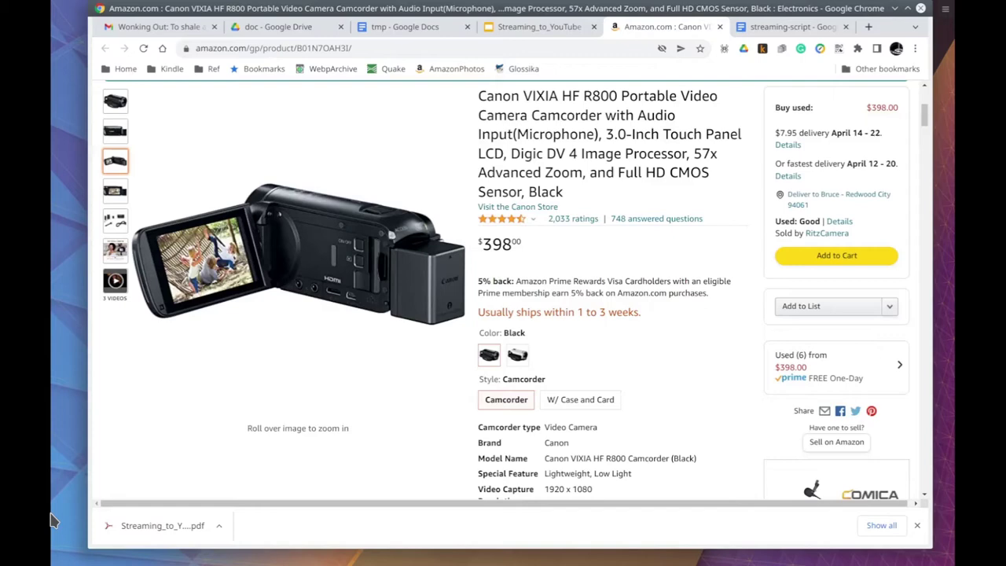
mouse_move(330, 298)
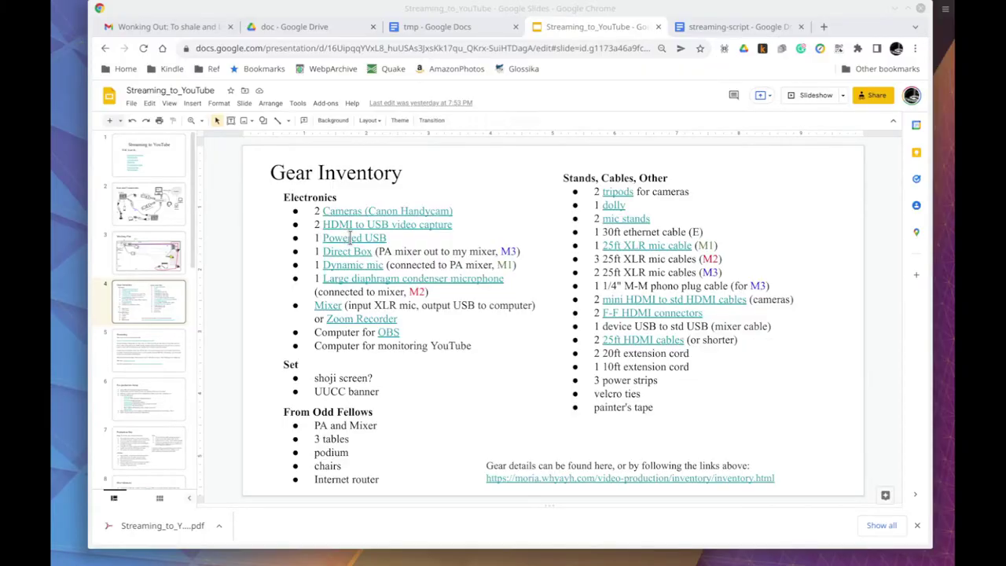
left_click(351, 237)
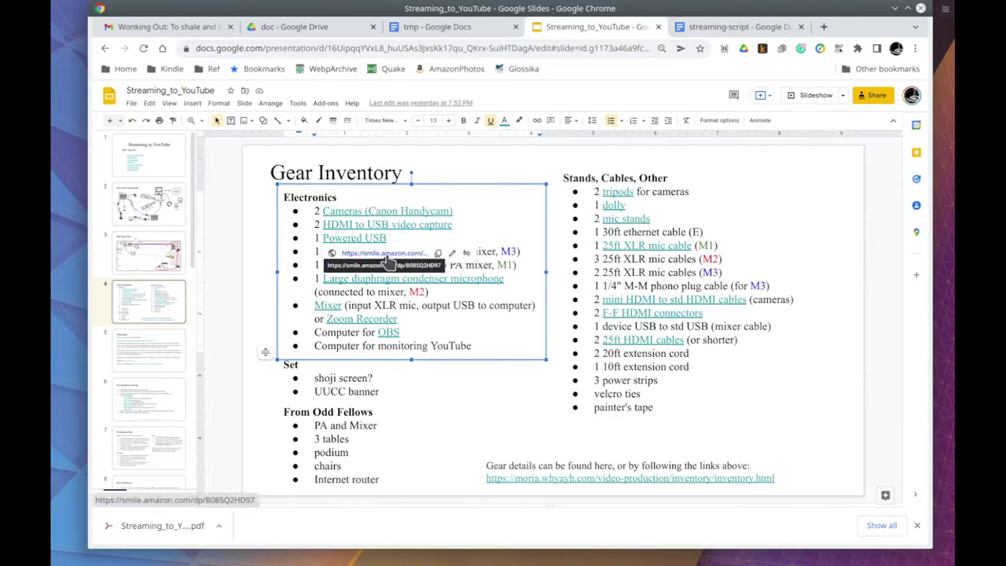
left_click(385, 253)
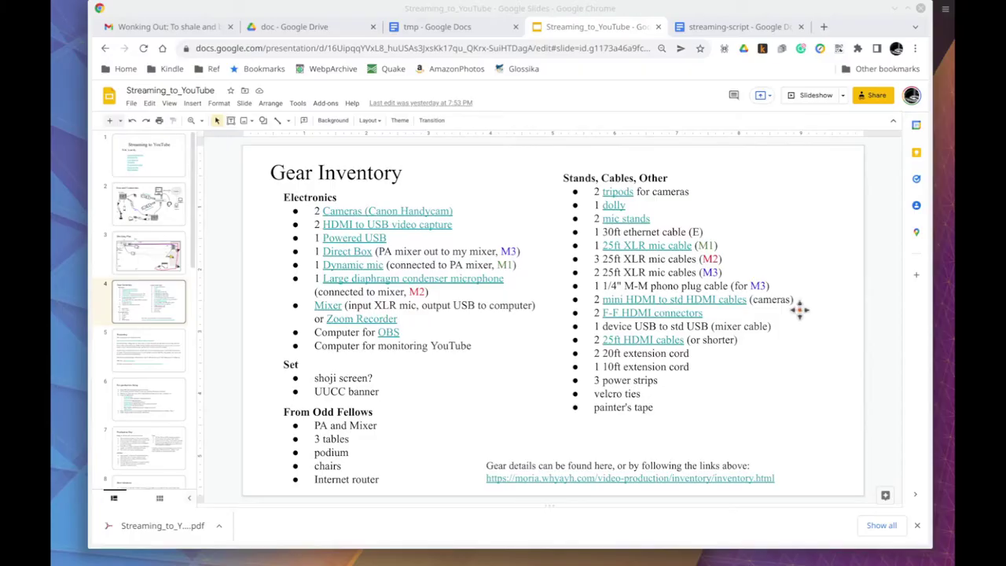
left_click(368, 224)
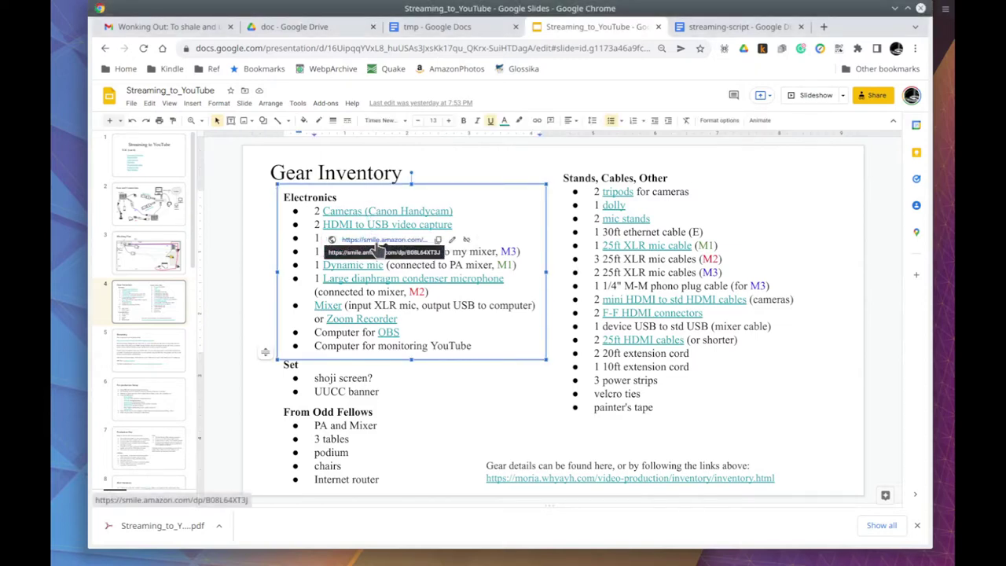
left_click(378, 246)
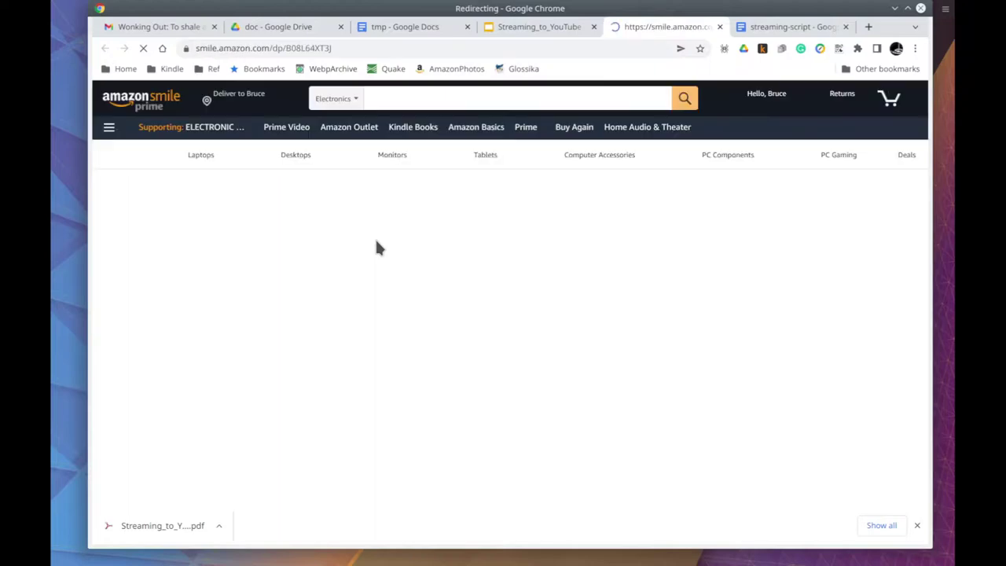
scroll(373, 267, "down", 4)
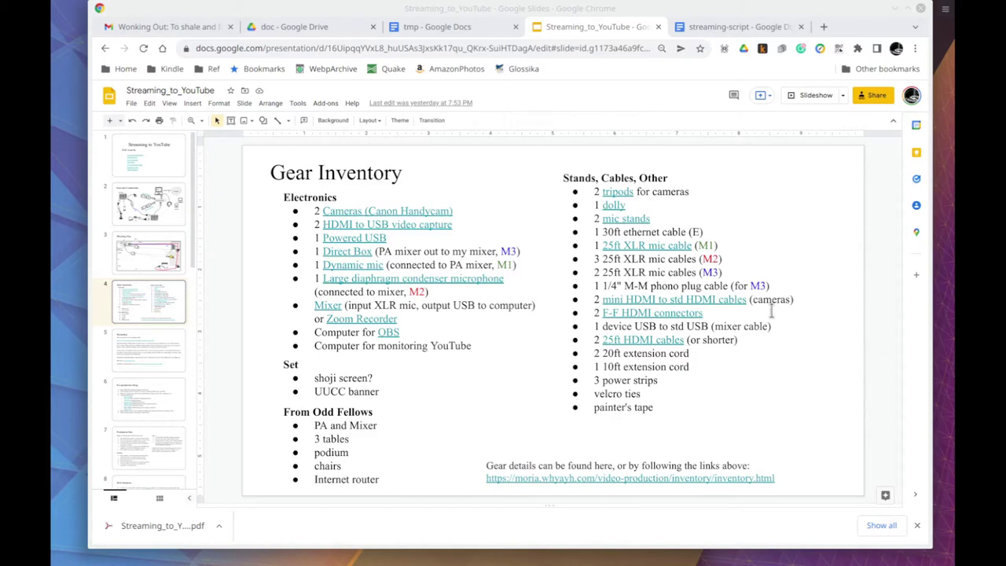
left_click(723, 301)
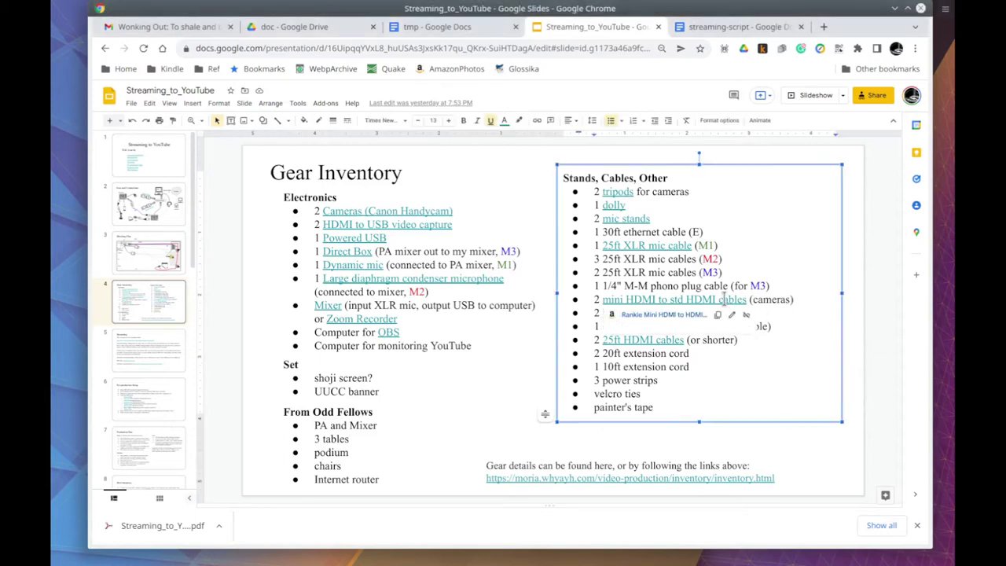
left_click(674, 314)
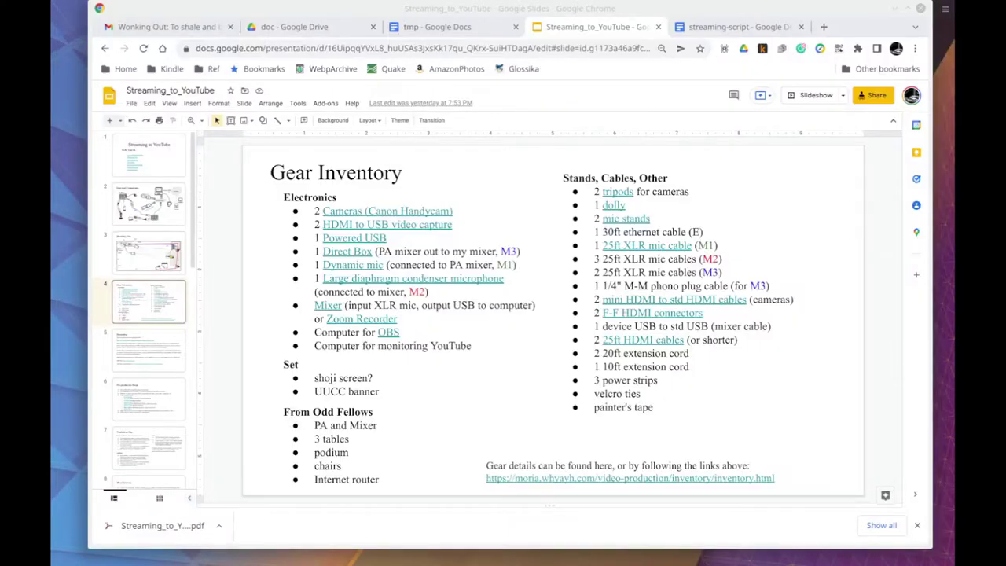
left_click(671, 338)
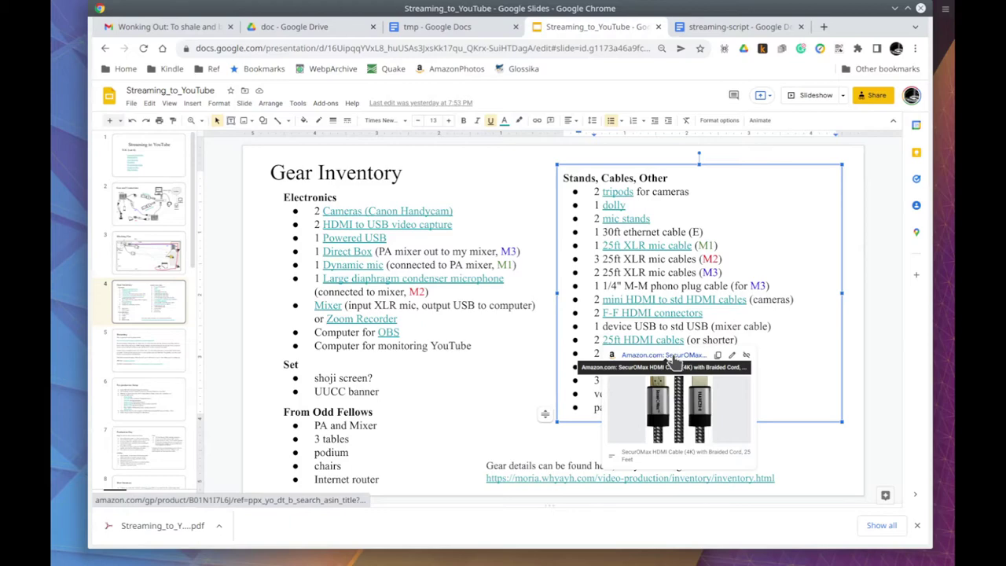
left_click(674, 355)
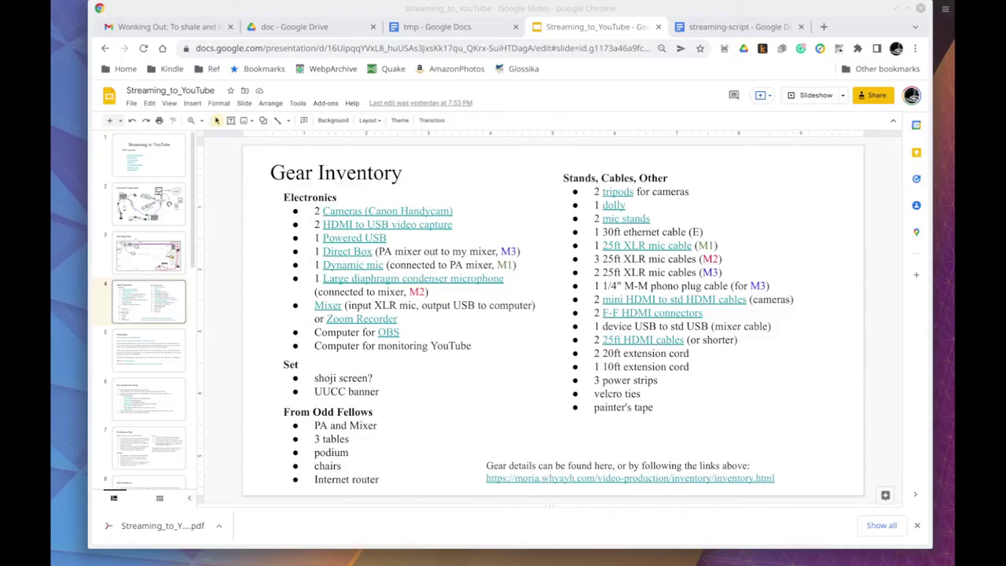
left_click(630, 193)
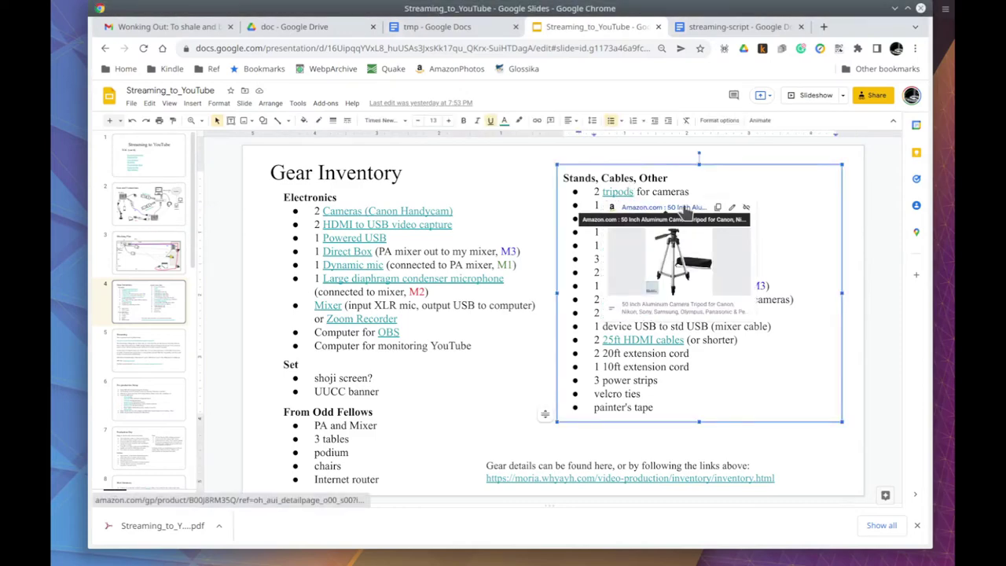
left_click(664, 206)
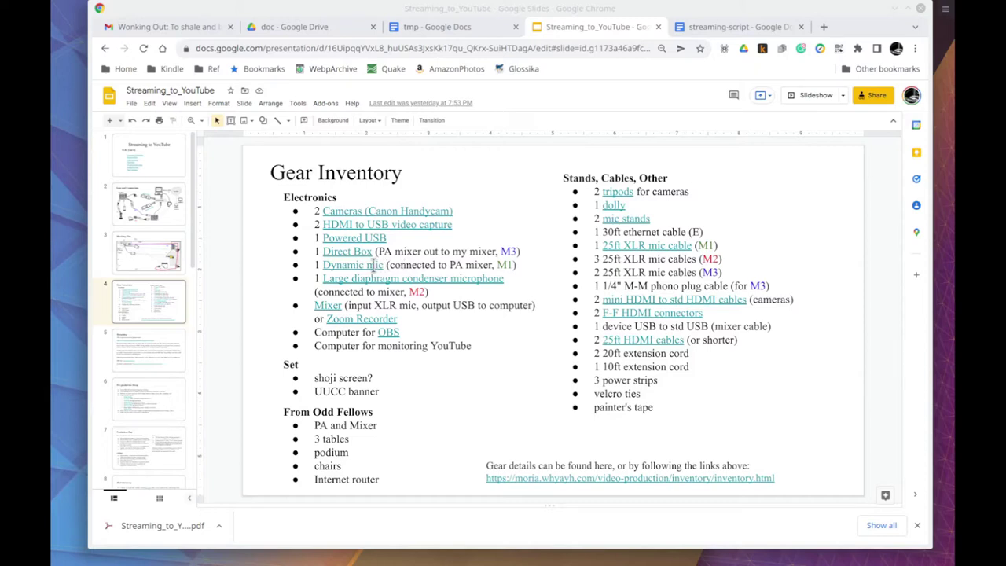
View the Behringer XM1800S listing behind Dynamic mic, then preview the Large diaphragm condenser microphone link.
left_click(374, 266)
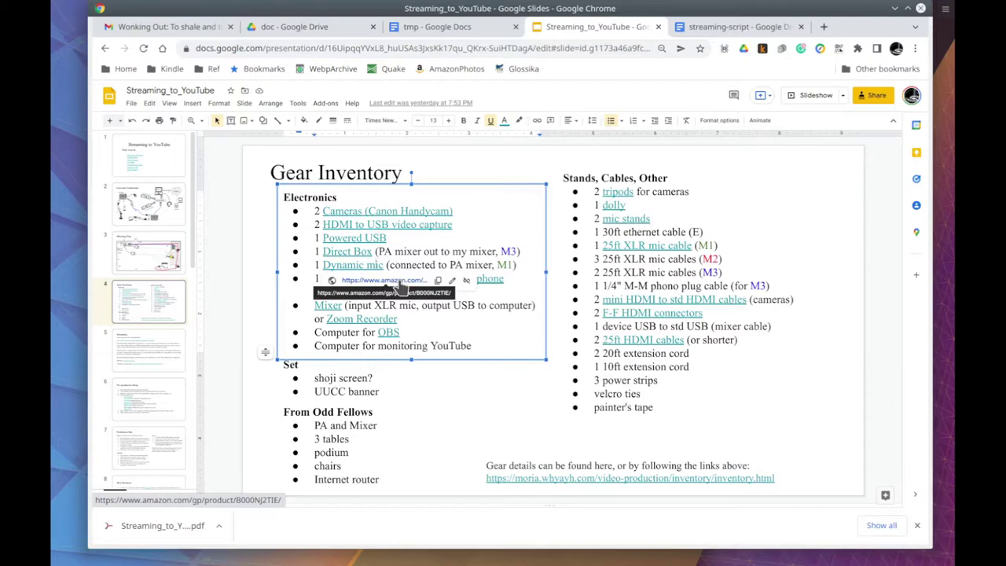
left_click(389, 281)
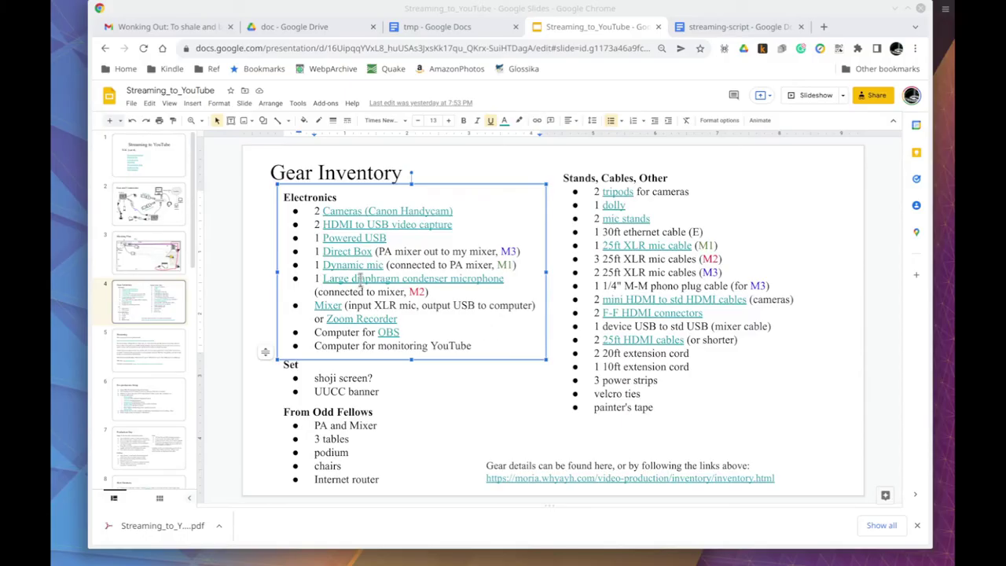
left_click(357, 278)
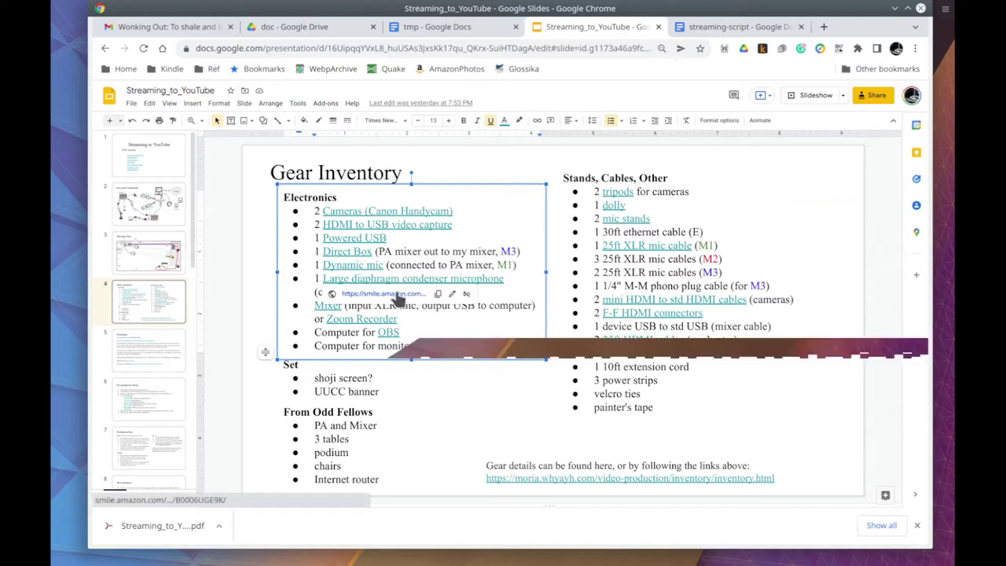
left_click(393, 293)
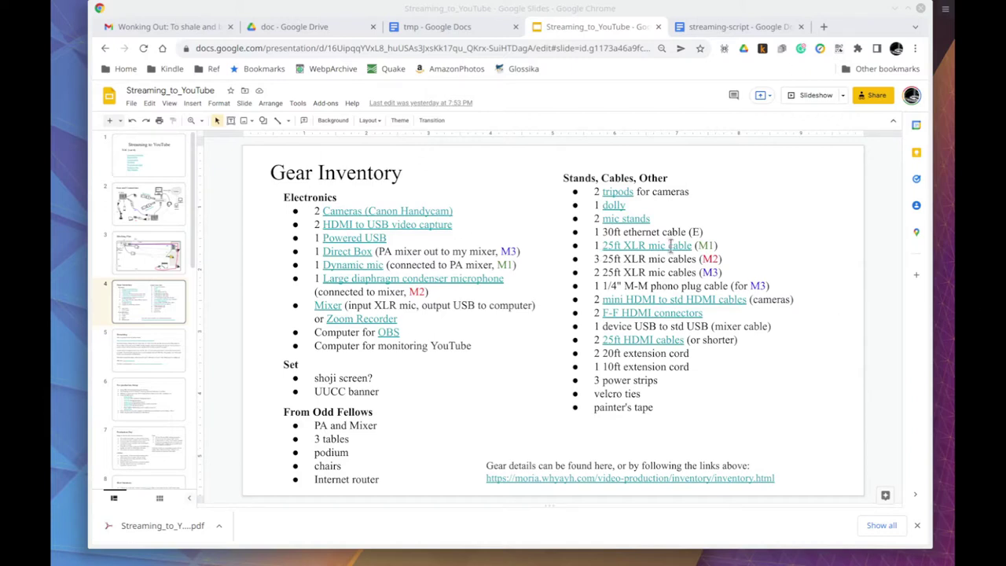
Open the GLS Audio 25ft XLR mic cable's Amazon listing from its slide link.
left_click(669, 246)
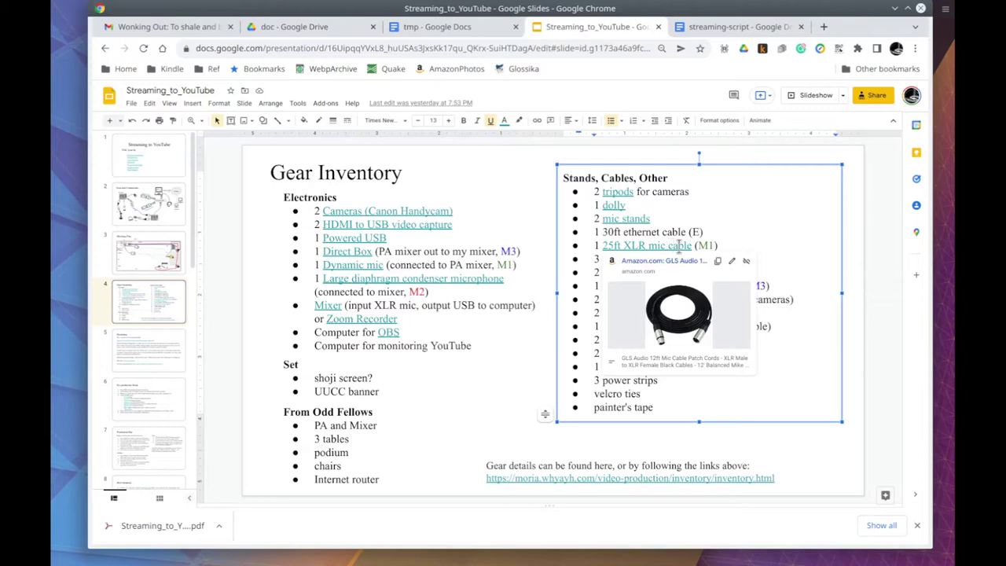
left_click(687, 271)
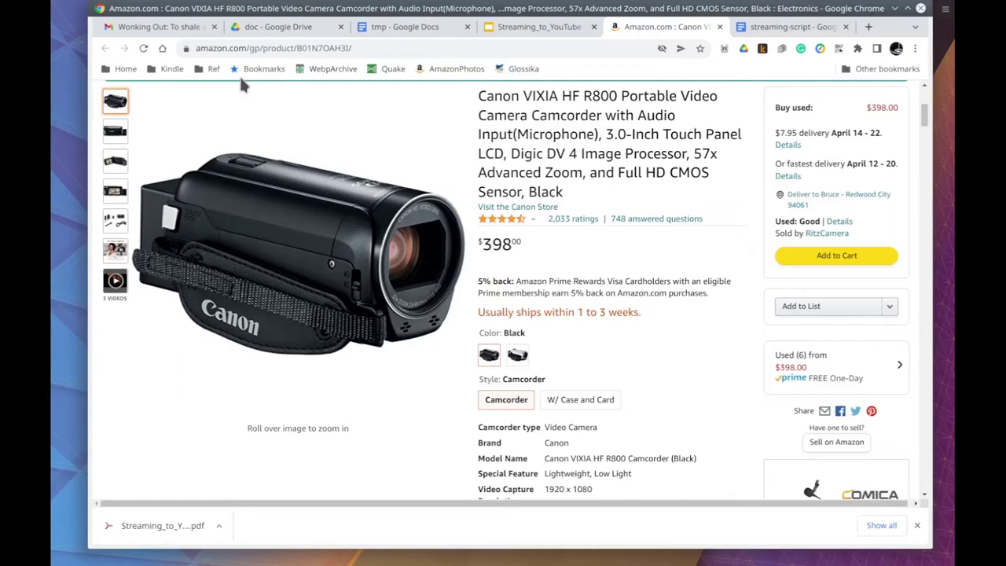
Zoom the camcorder image, then step through the capture card, Behringer and MXL 2006 pages.
mouse_move(330, 299)
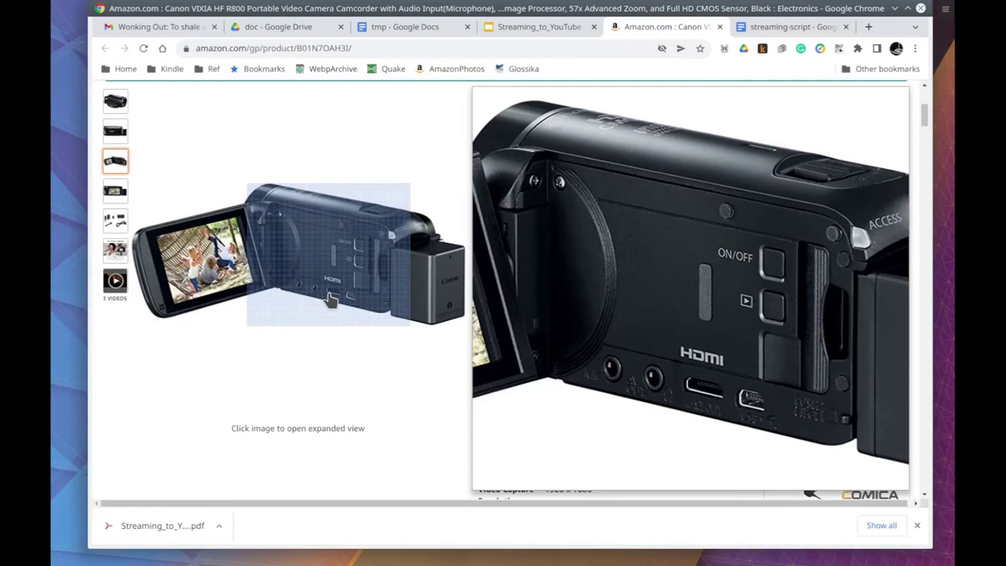
key("alt+Left")
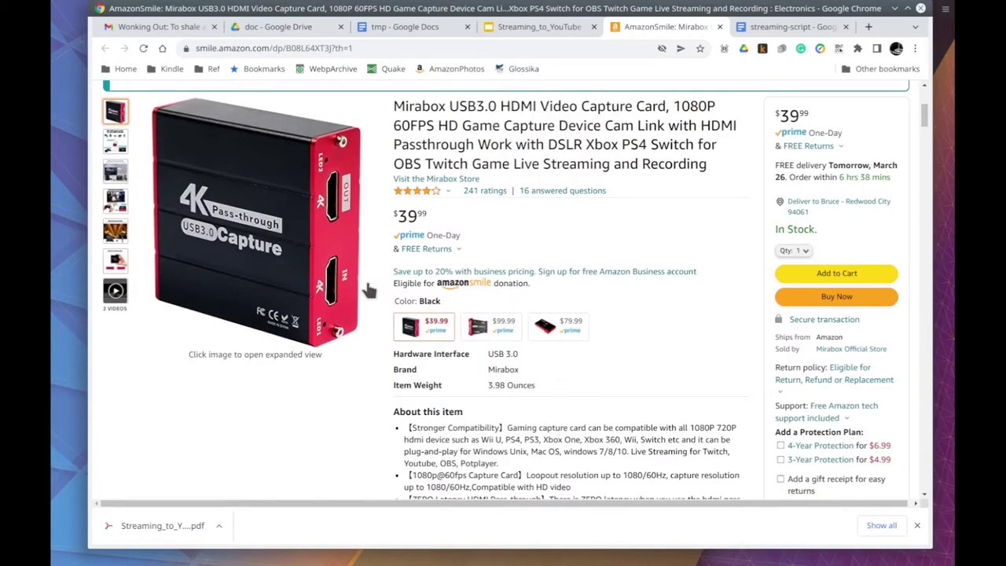
key("alt+Left")
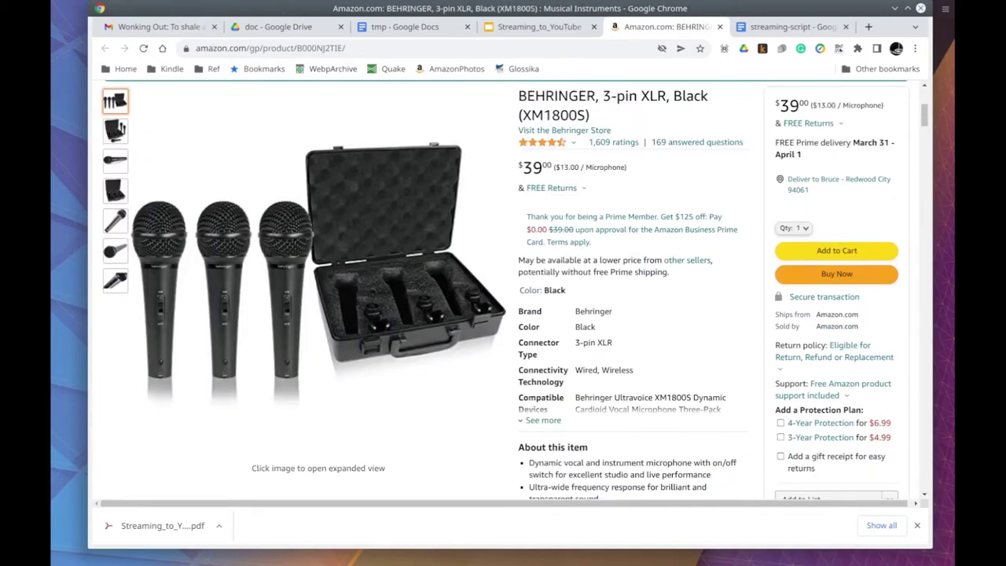
key("alt+Left")
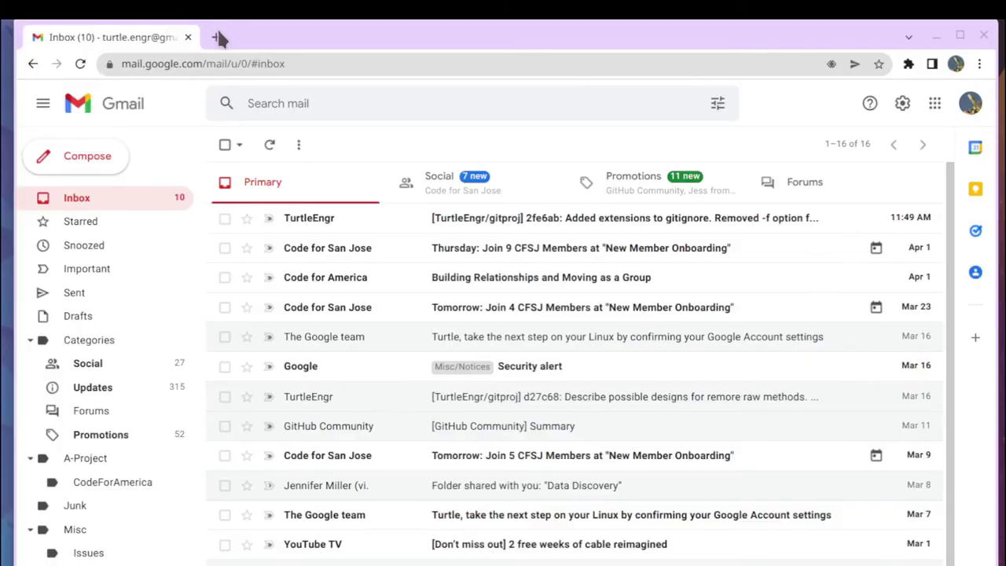
Open YouTube's home feed in a new Chrome tab via the Google apps grid.
left_click(216, 37)
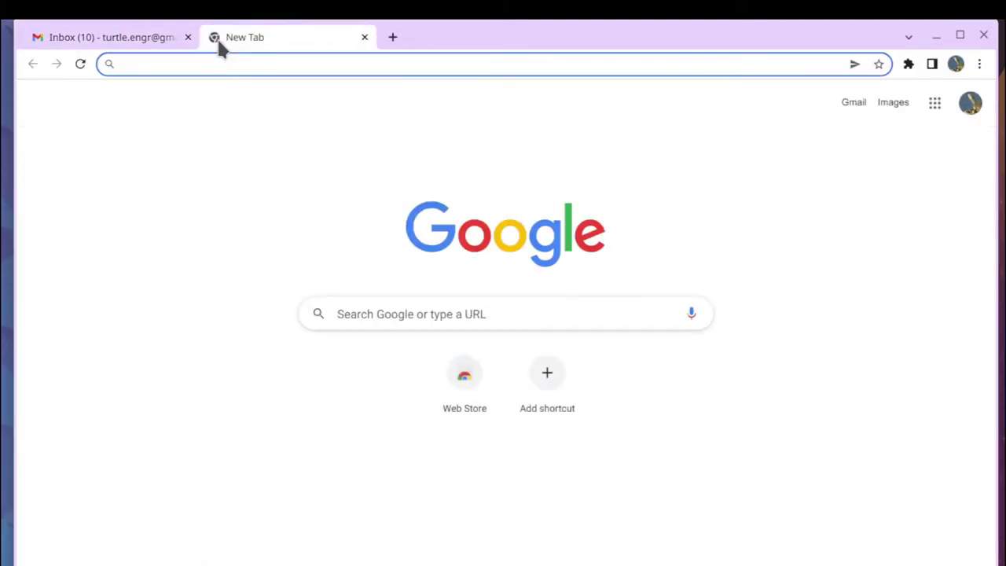
left_click(936, 107)
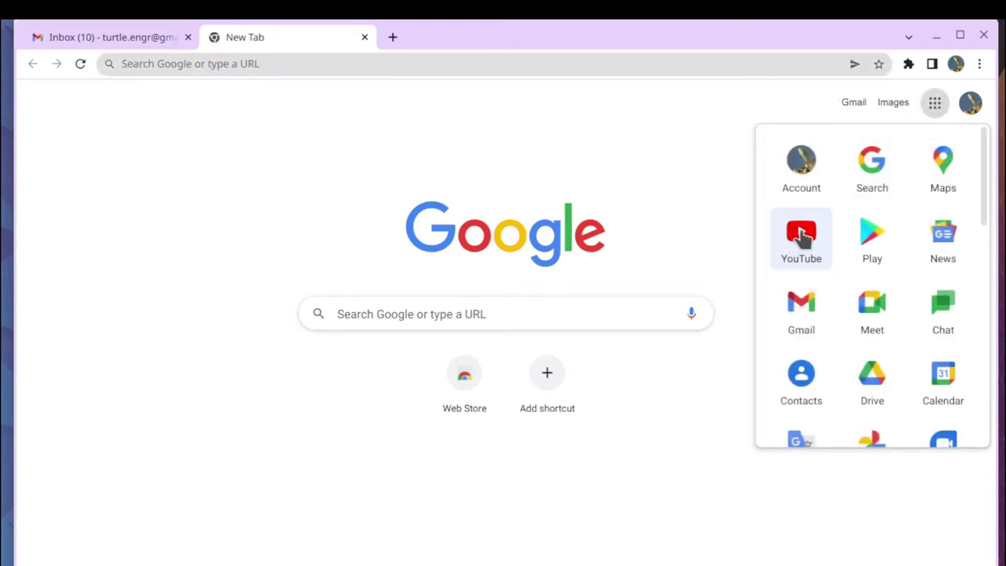
left_click(802, 234)
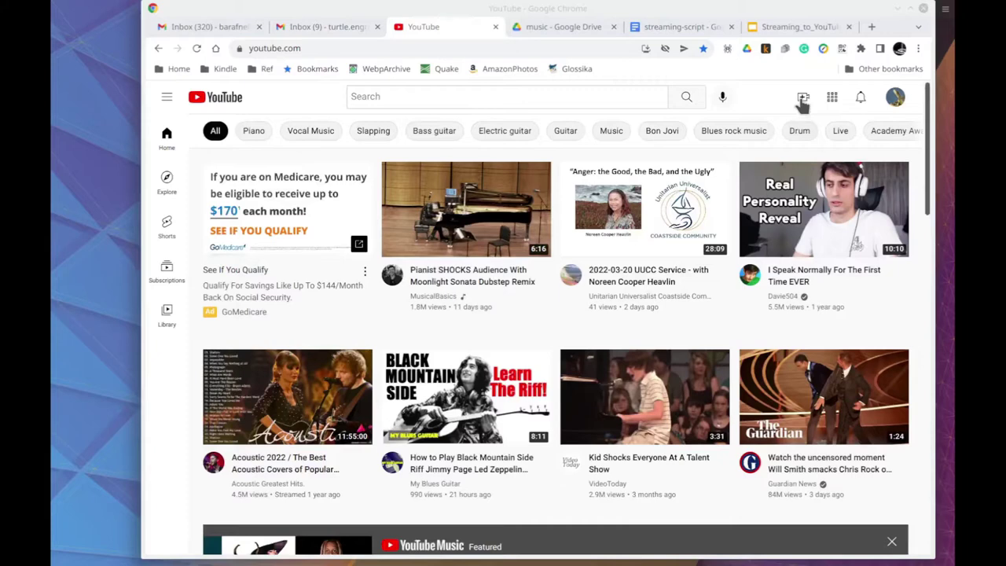
Create a YouTube channel from Create > Go live, keeping the shown name and picture.
left_click(803, 100)
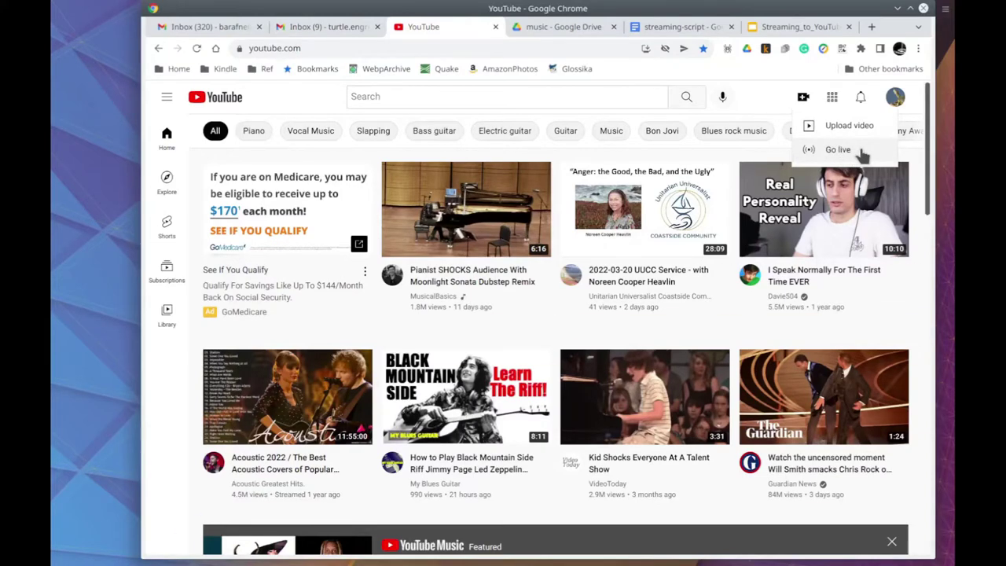
left_click(840, 149)
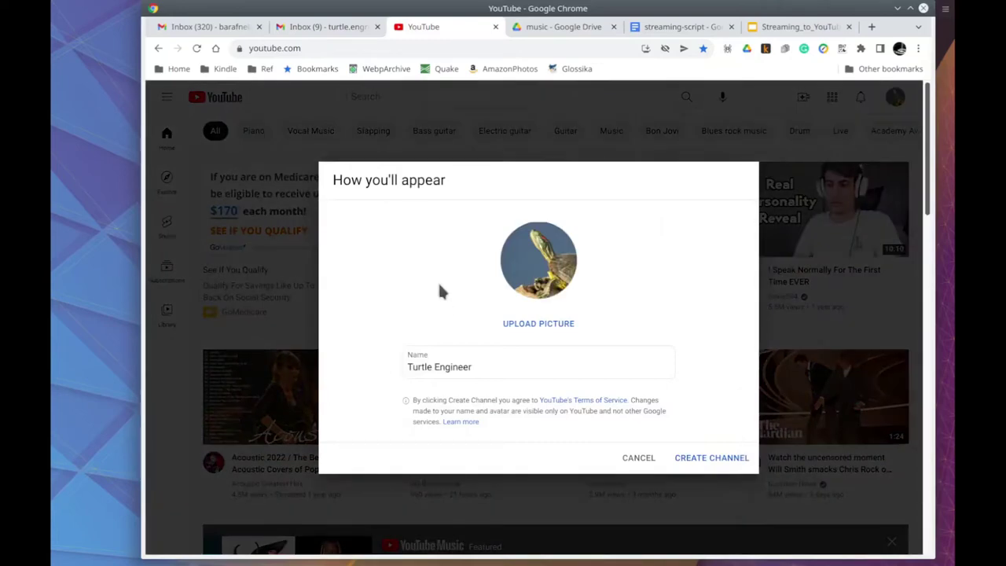
left_click(696, 465)
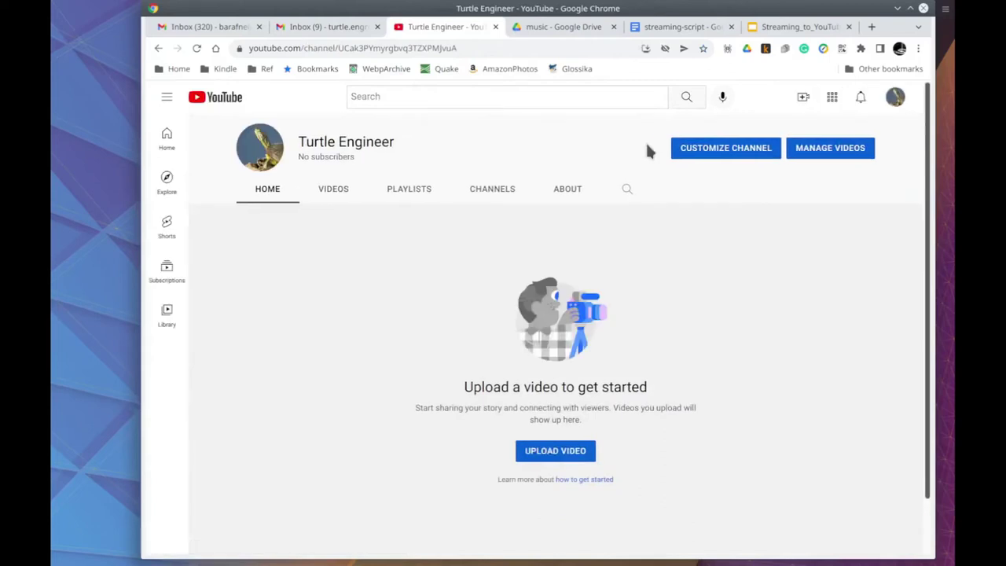
Choose Create > Go live and start verifying the channel's phone number.
left_click(803, 99)
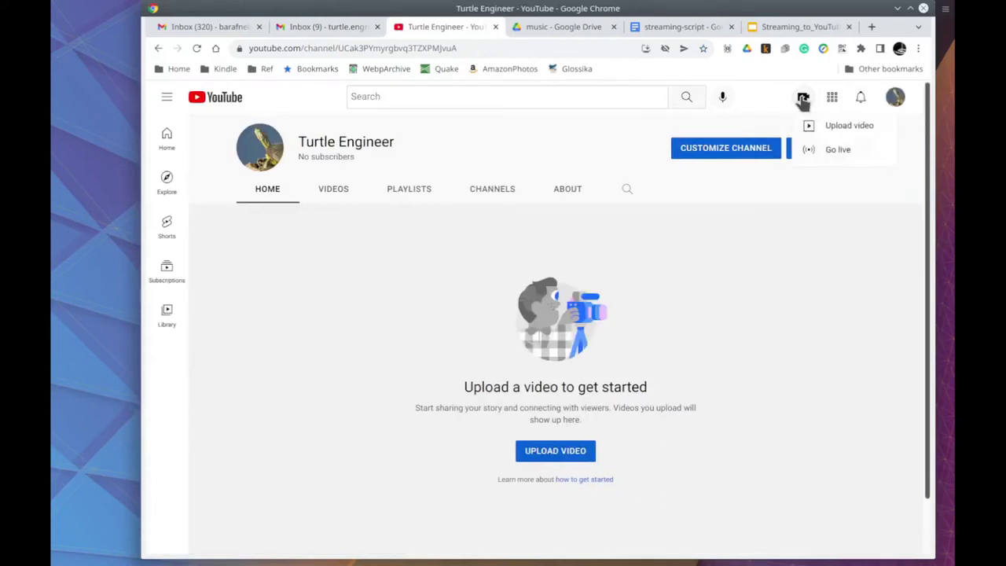
left_click(839, 150)
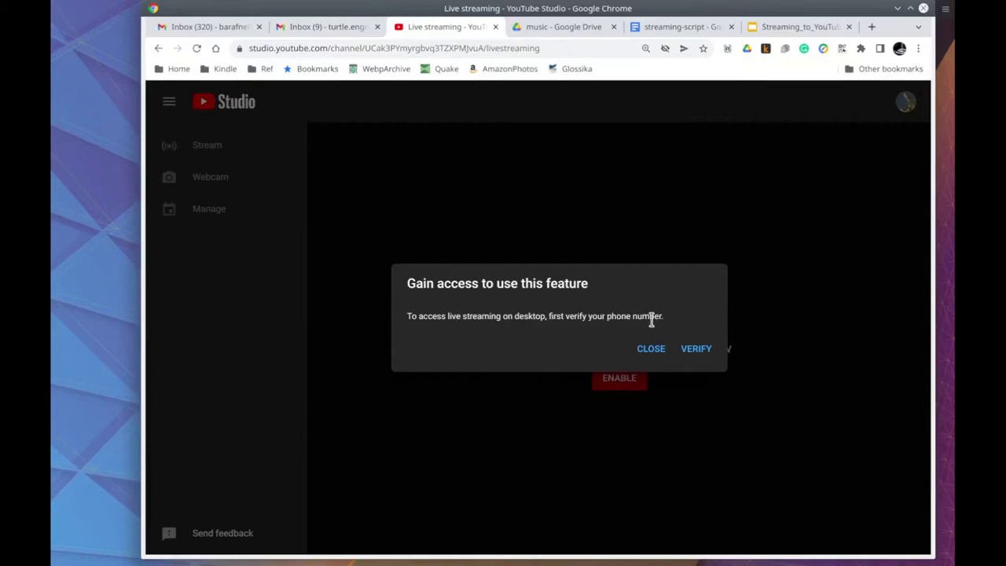
left_click(696, 351)
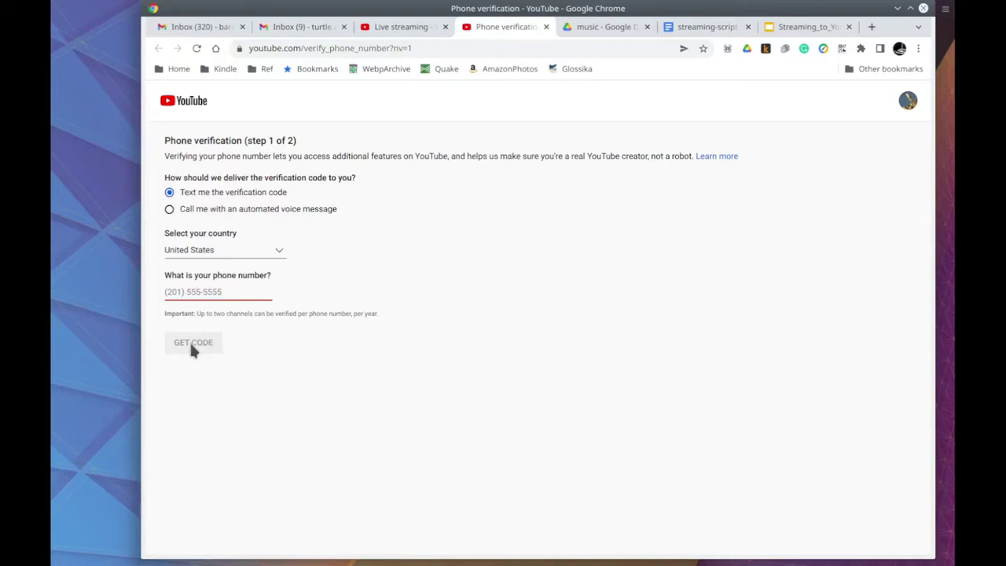
Enter the saved phone number, submit the texted 6-digit code, and return to live streaming.
left_click(209, 291)
key("ctrl+v")
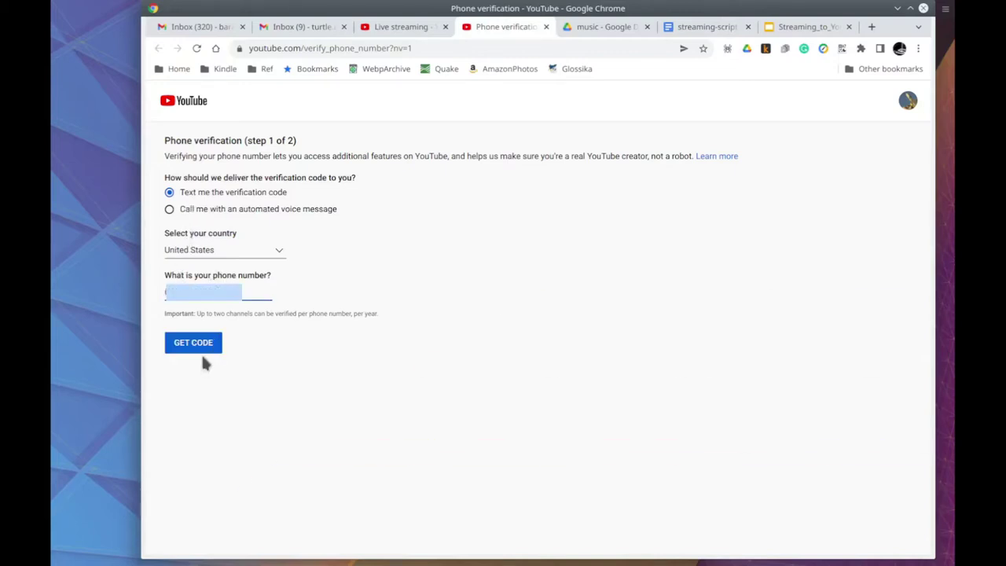
left_click(198, 348)
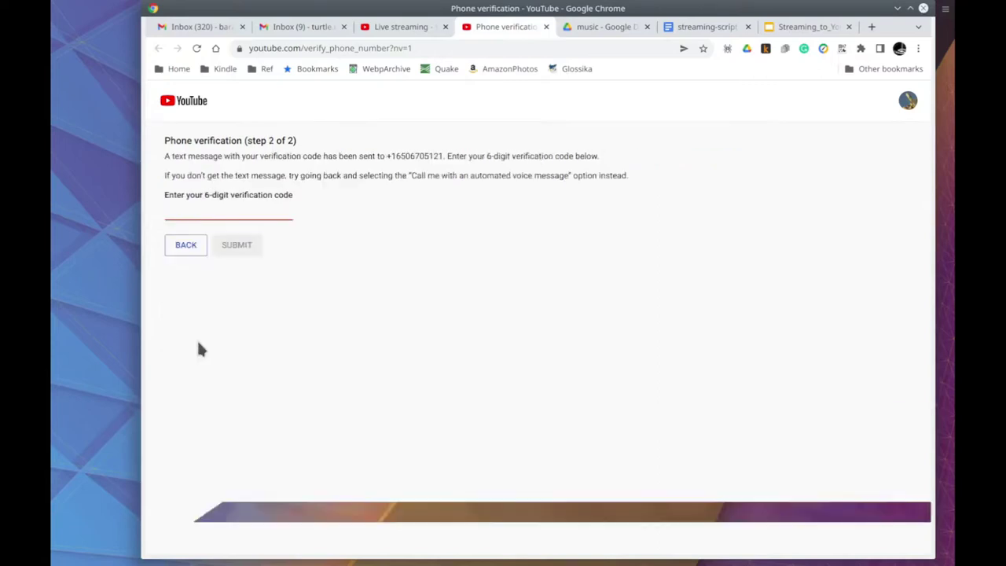
left_click(228, 211)
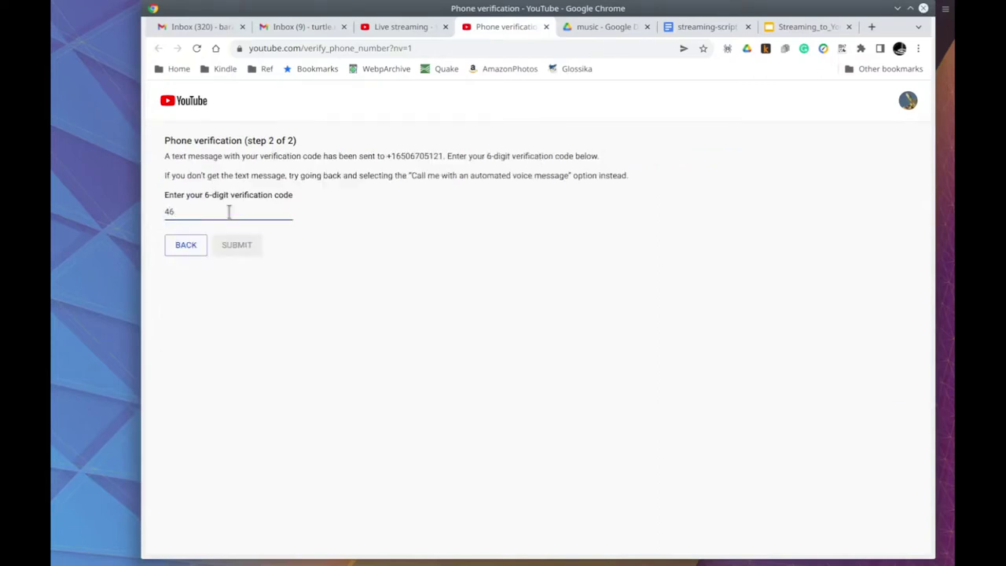
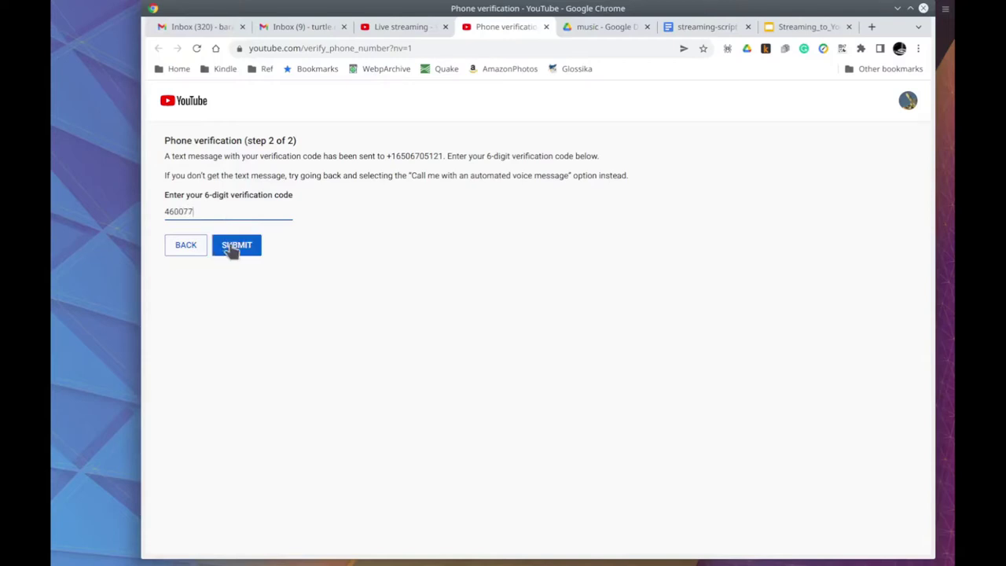
left_click(233, 245)
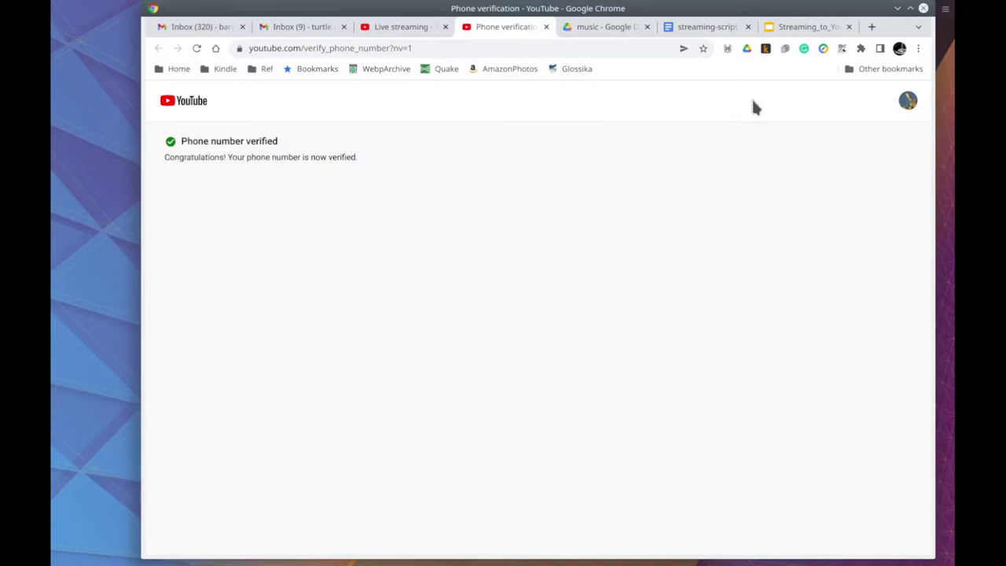
left_click(396, 26)
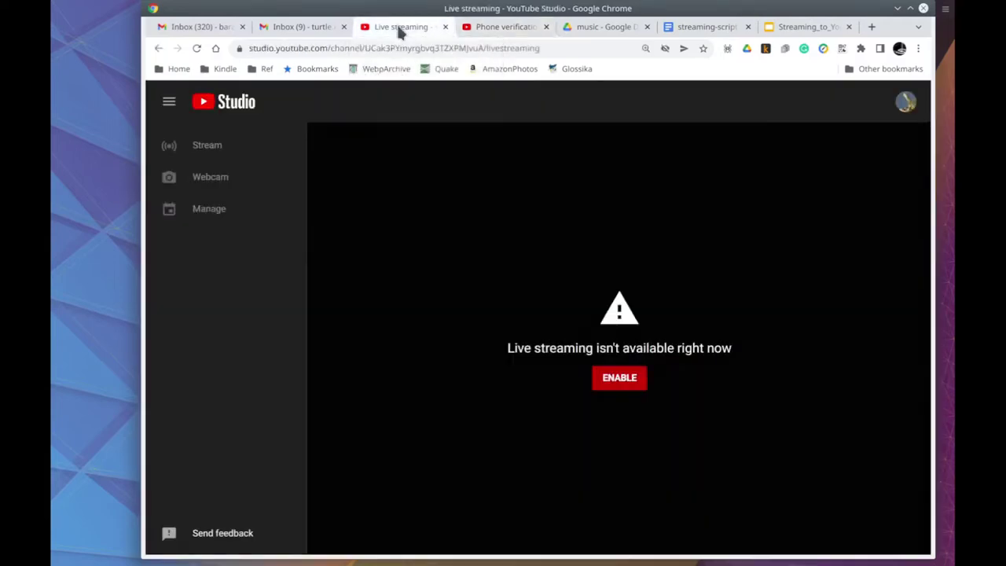
Close the phone verification tab and read the help article on enabling live streaming.
left_click(547, 27)
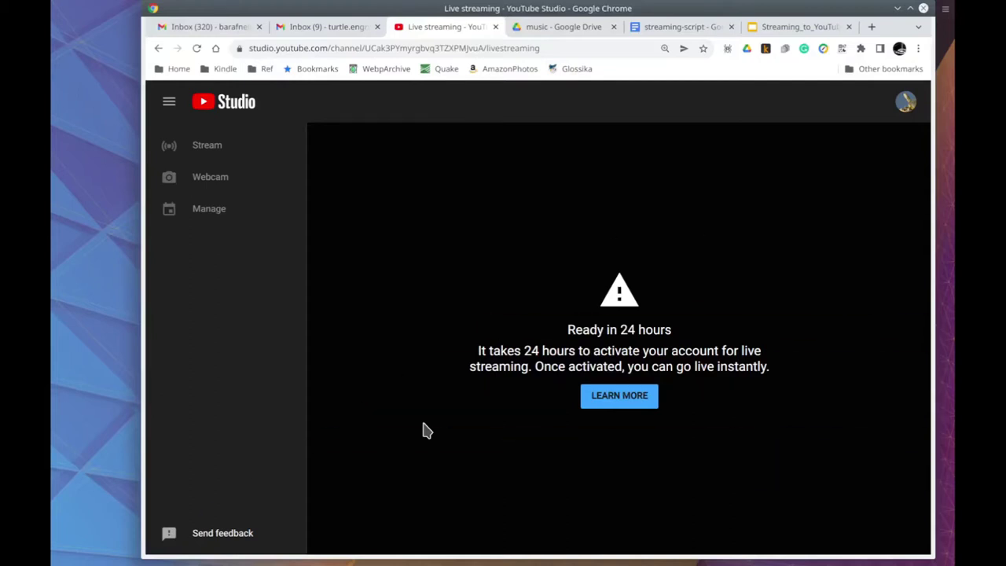
left_click(603, 401)
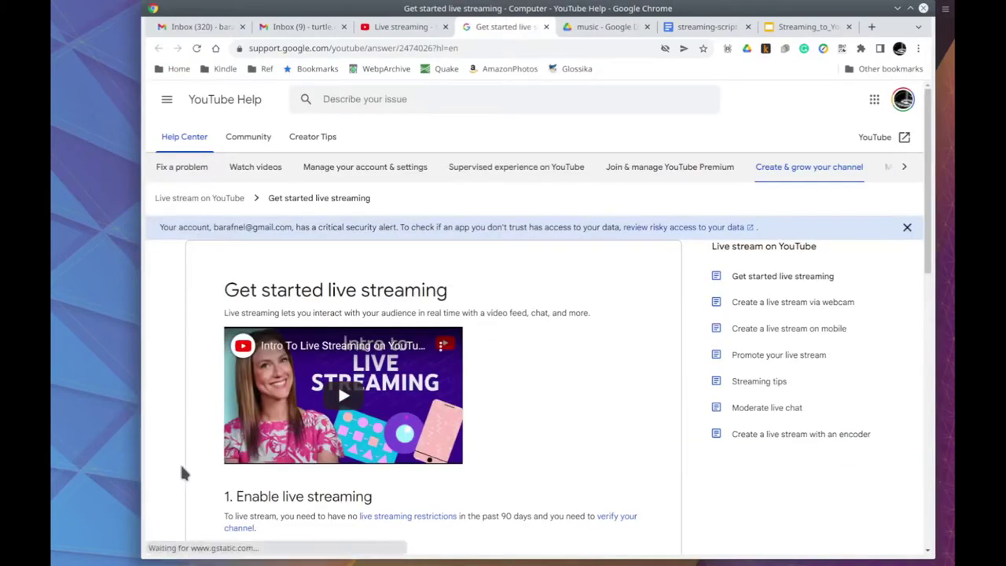
scroll(197, 493, "down", 5)
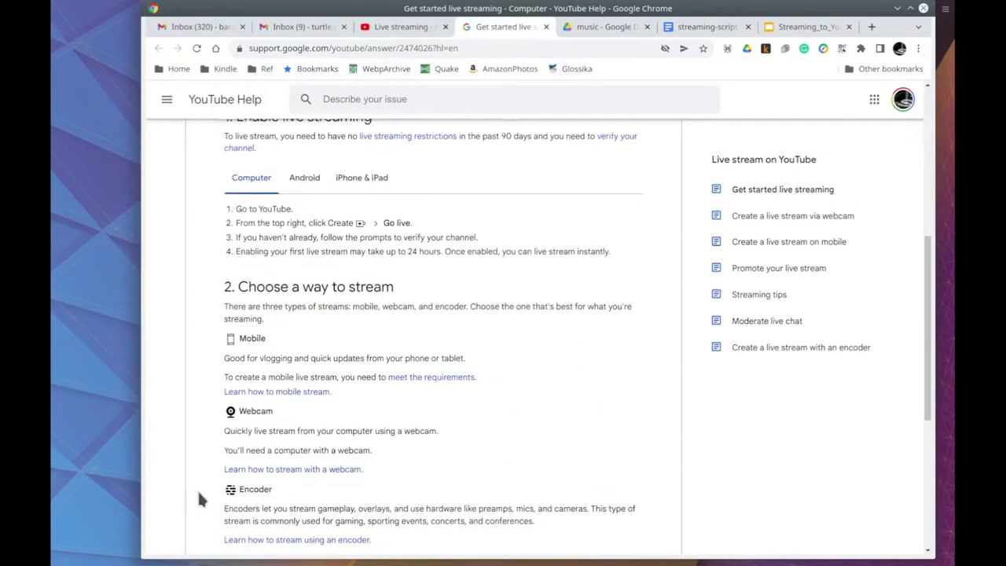
scroll(199, 499, "down", 1)
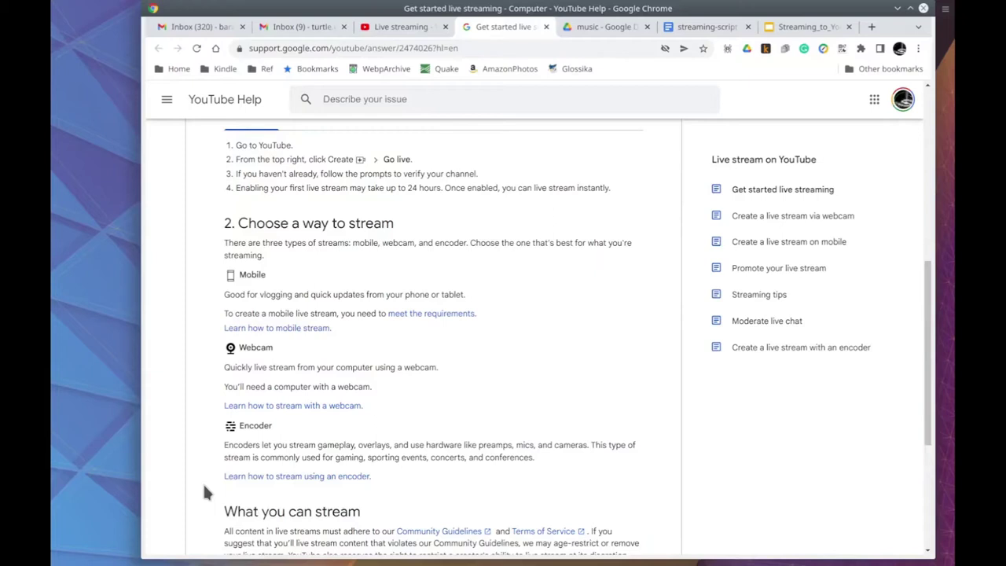
scroll(204, 492, "down", 1)
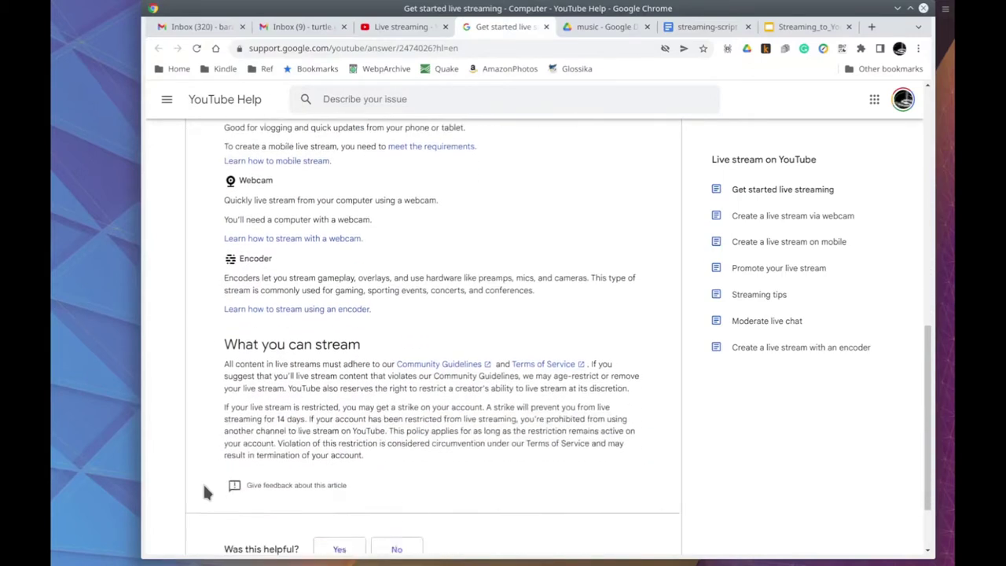
scroll(204, 487, "down", 3)
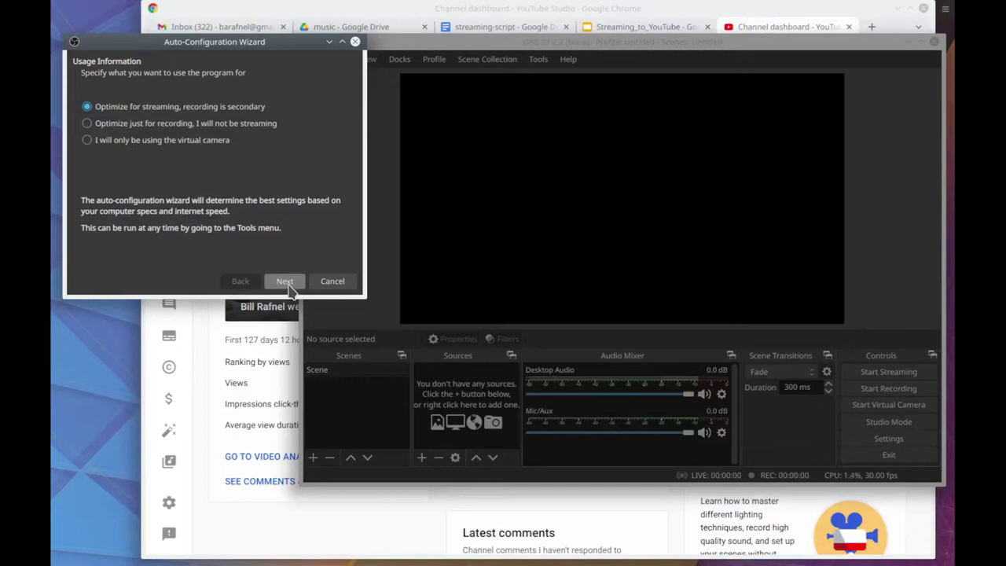
Keep the wizard's streaming and video defaults, and set the service to YouTube - RTMPS with a stream key.
left_click(284, 282)
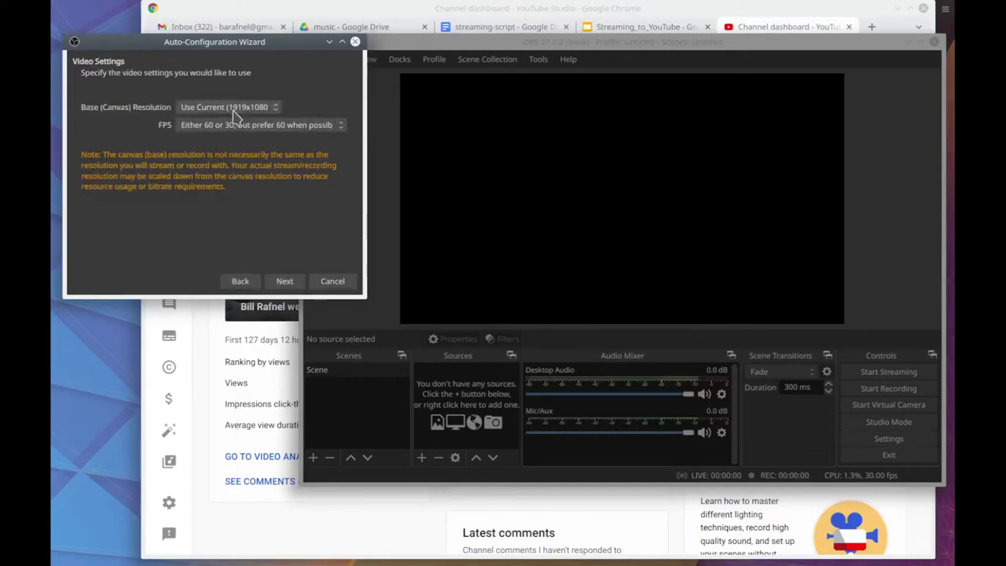
left_click(285, 281)
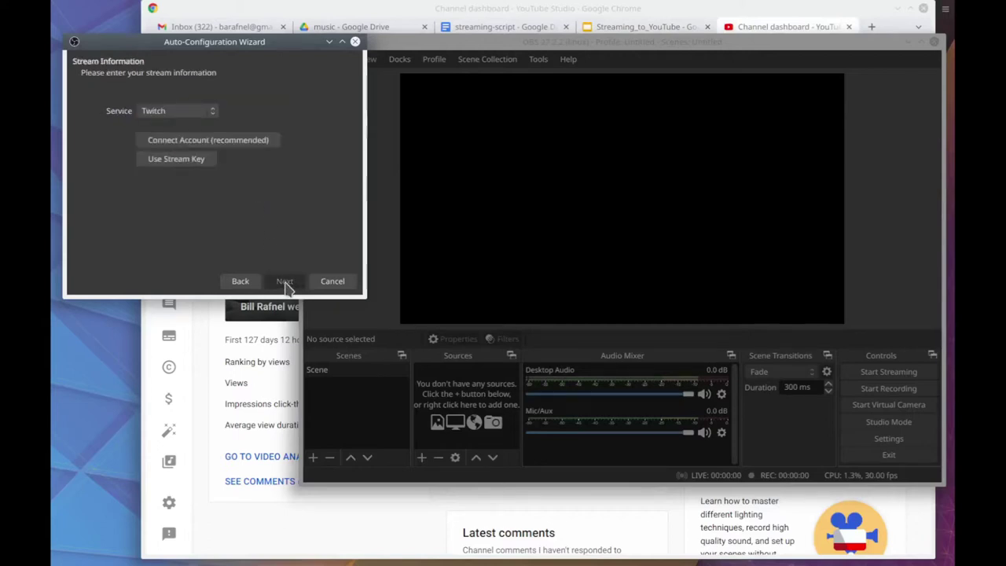
left_click(216, 114)
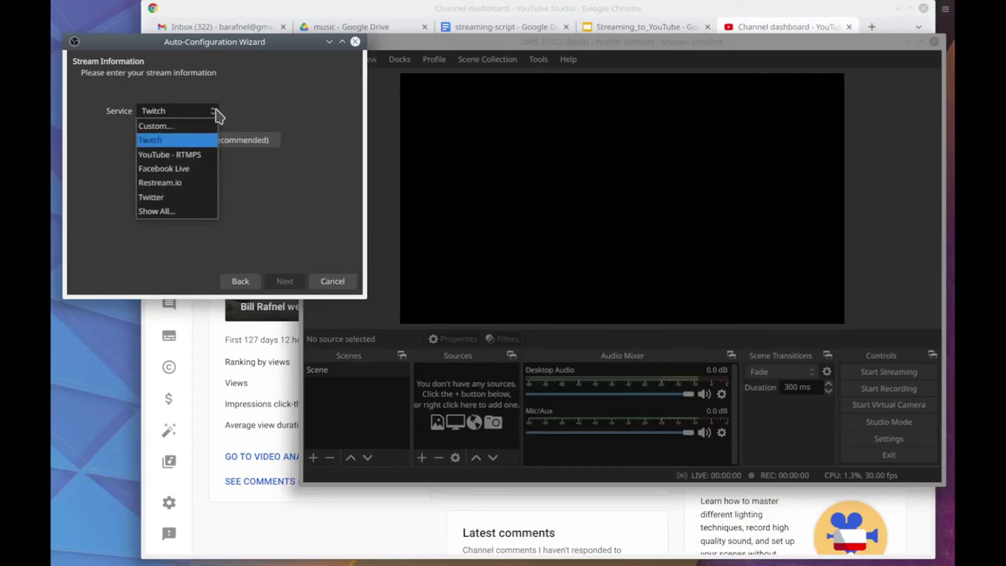
left_click(179, 157)
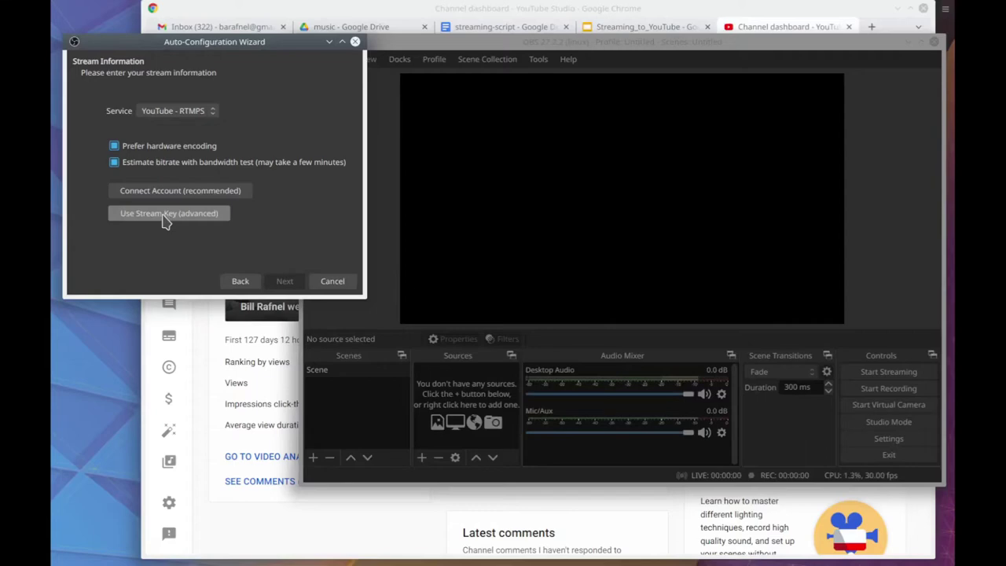
left_click(165, 215)
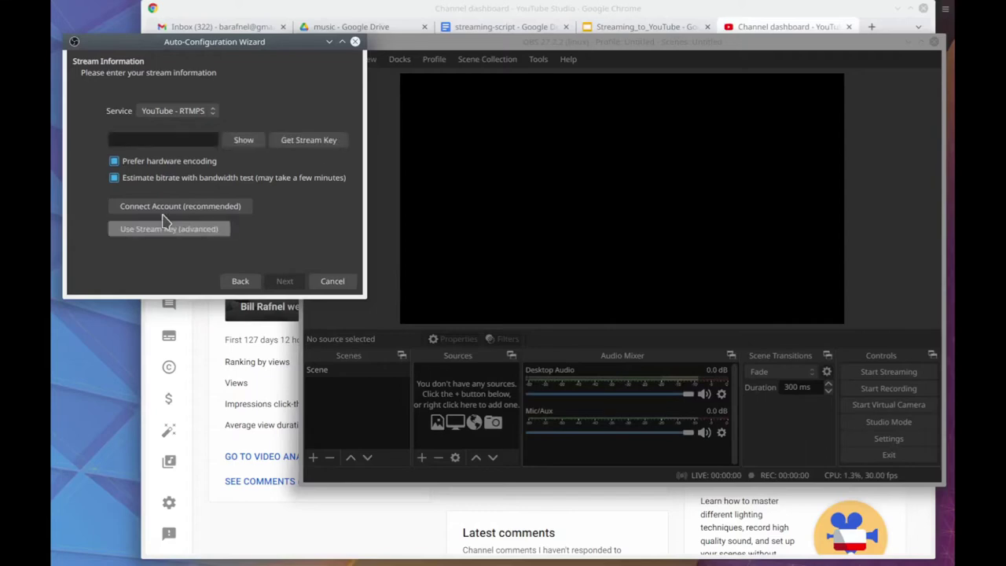
left_click(494, 9)
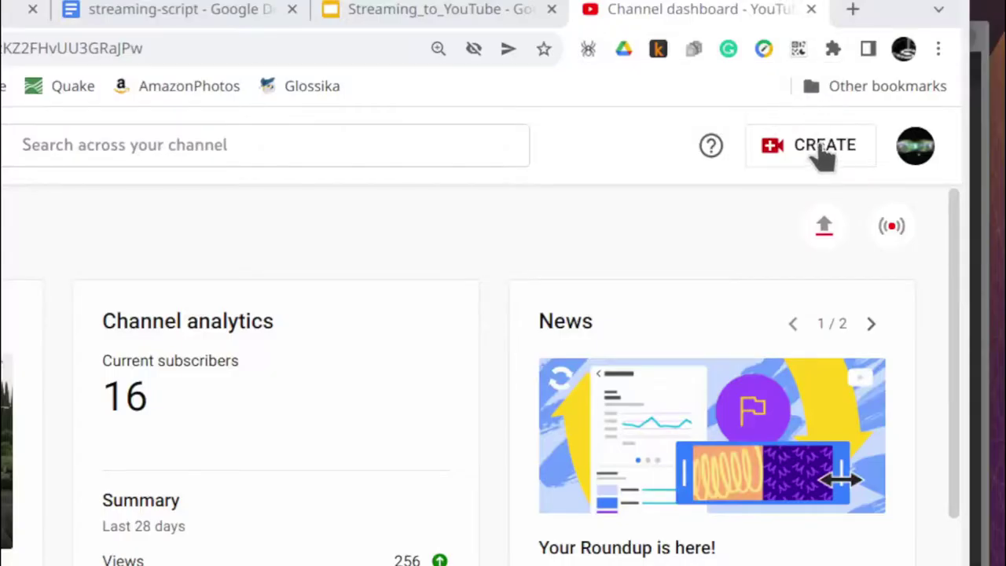
Open YouTube Studio's live streaming room for the 'testing' stream and copy its stream key.
left_click(796, 141)
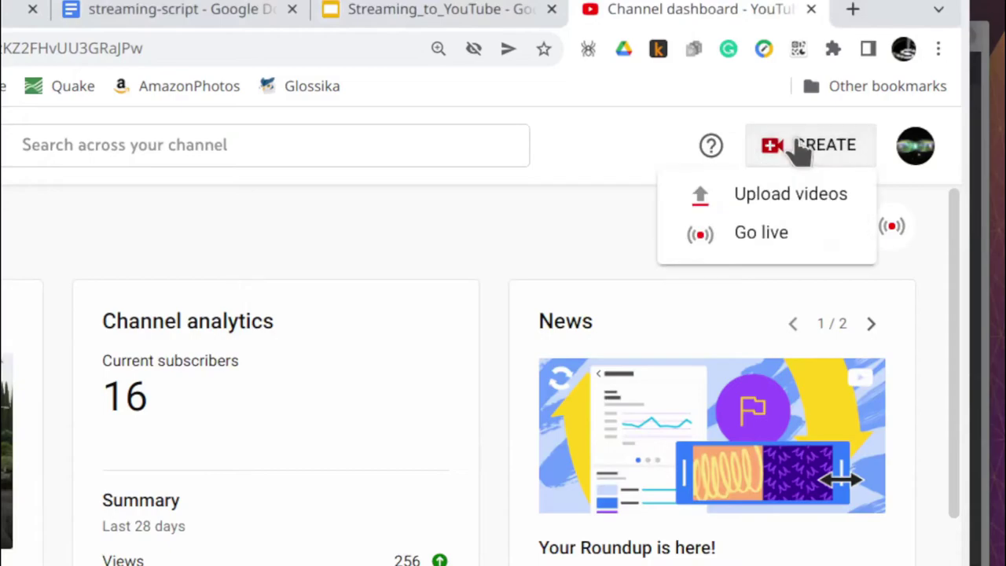
left_click(766, 236)
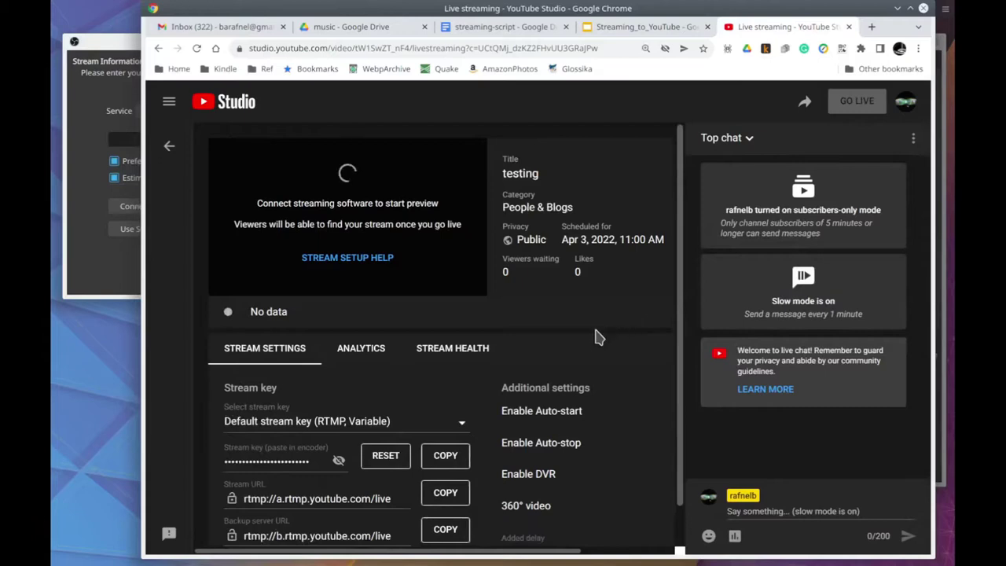
left_click(458, 462)
left_click(460, 463)
Paste the YouTube stream key into the OBS setup wizard and run the bandwidth test.
left_click(107, 47)
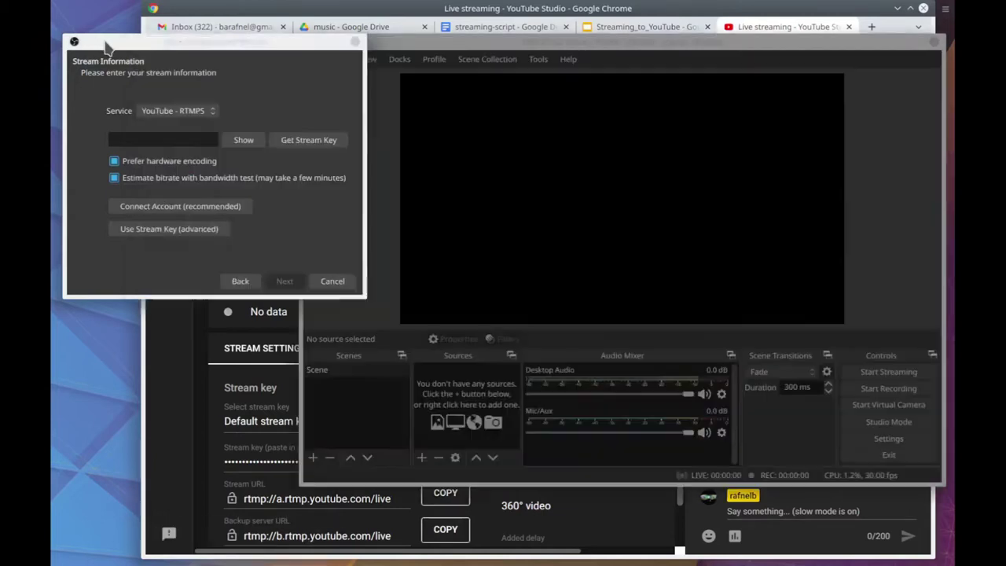
right_click(170, 139)
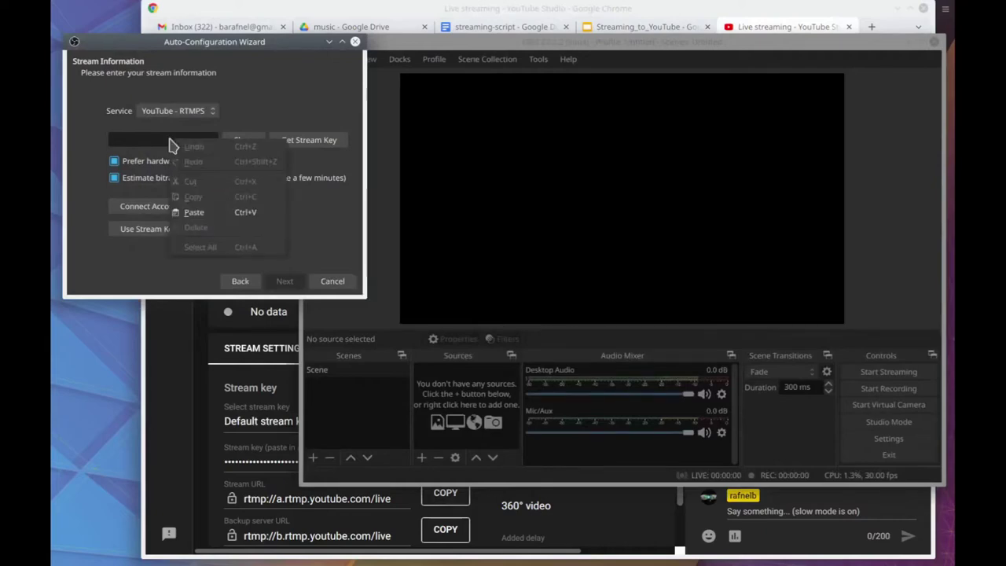
left_click(202, 216)
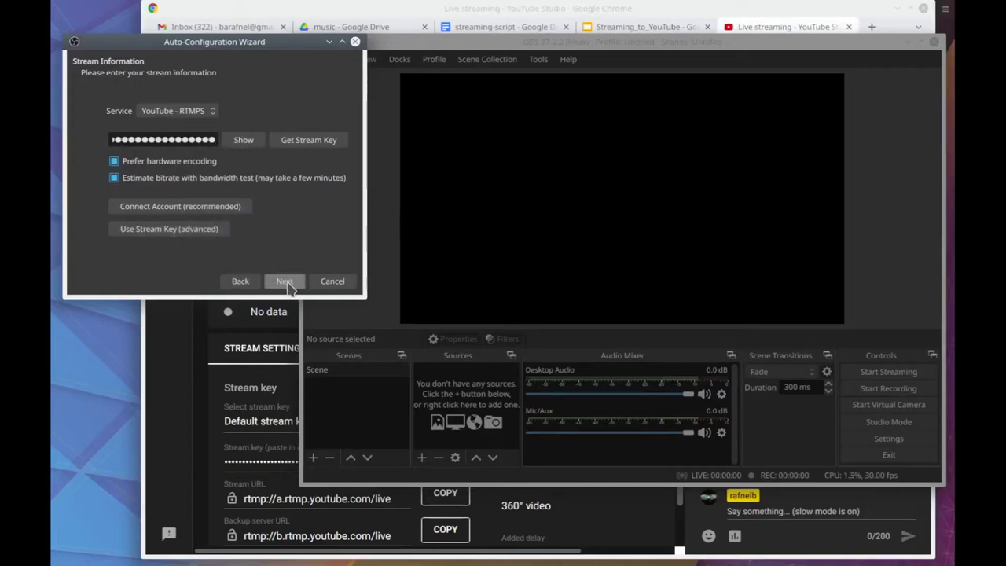
left_click(288, 285)
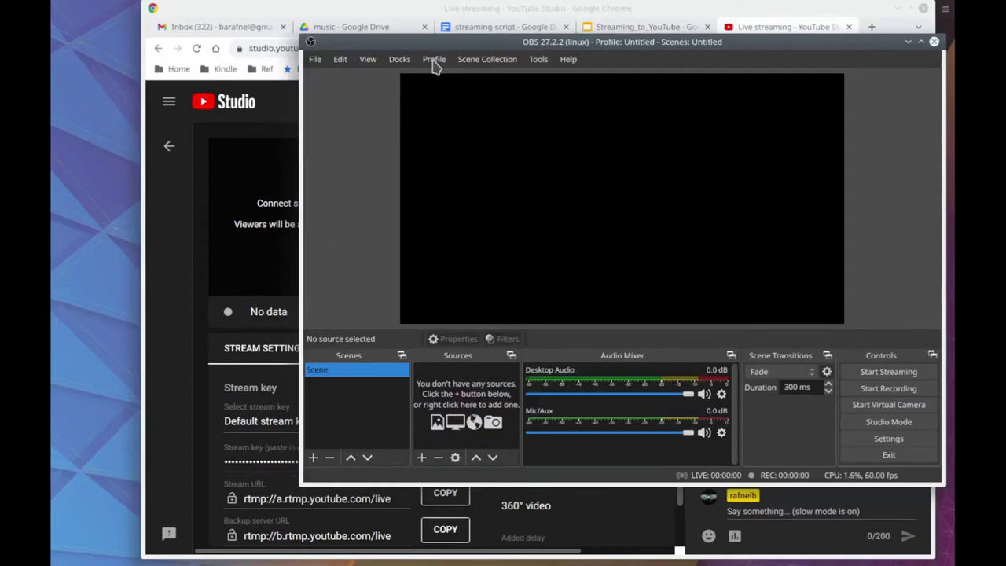
Rename the current OBS profile to 'service'.
left_click(433, 62)
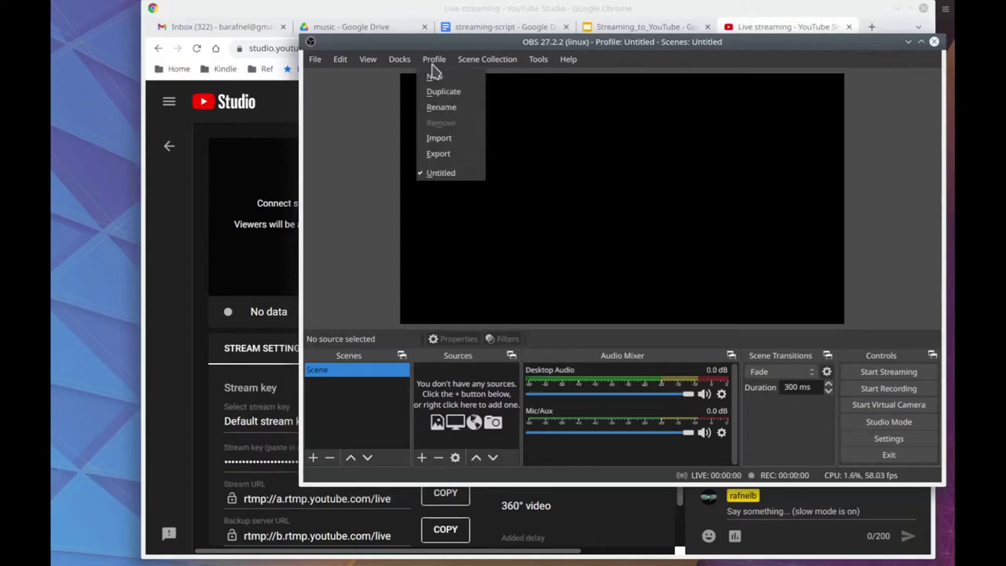
left_click(454, 109)
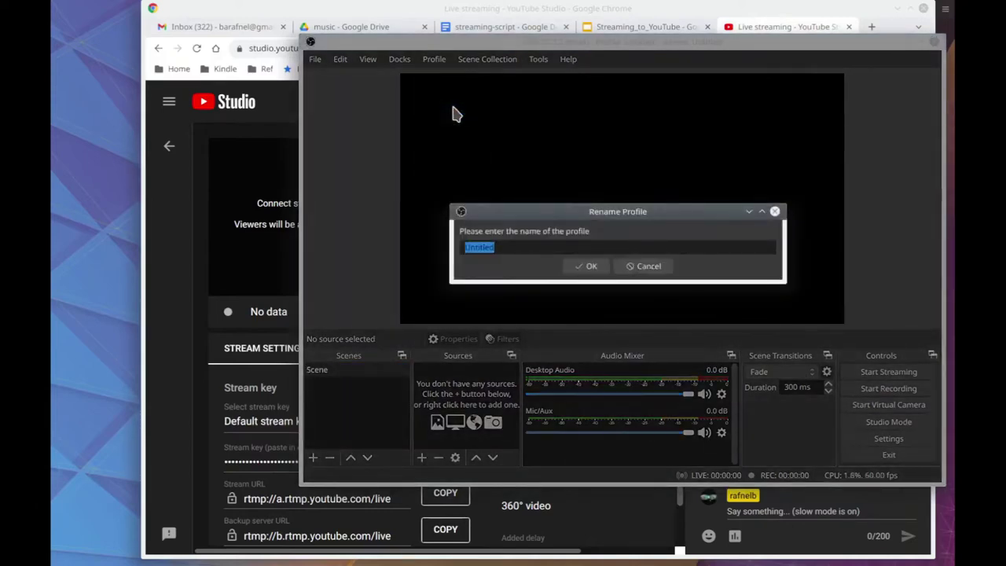
type("service")
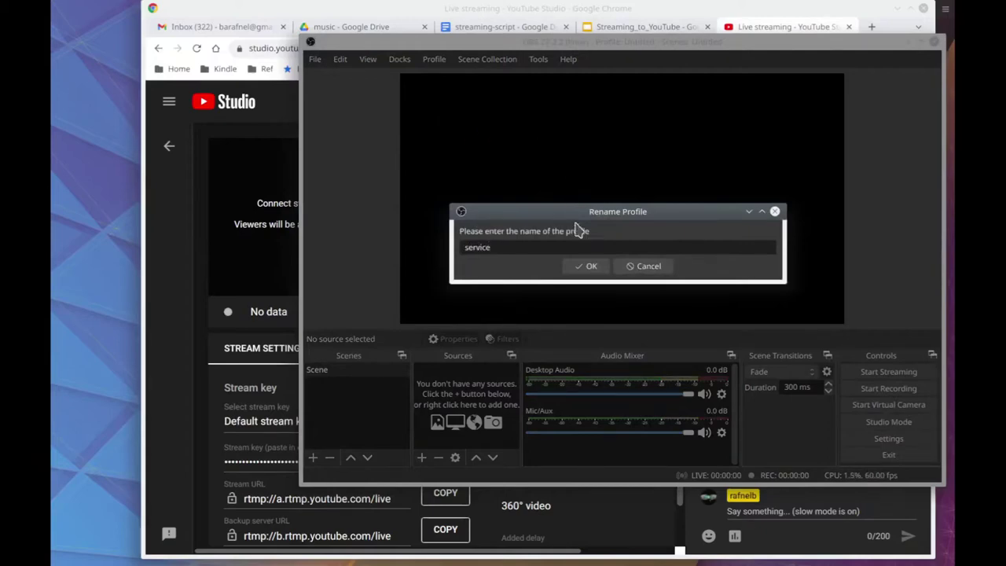
left_click(591, 267)
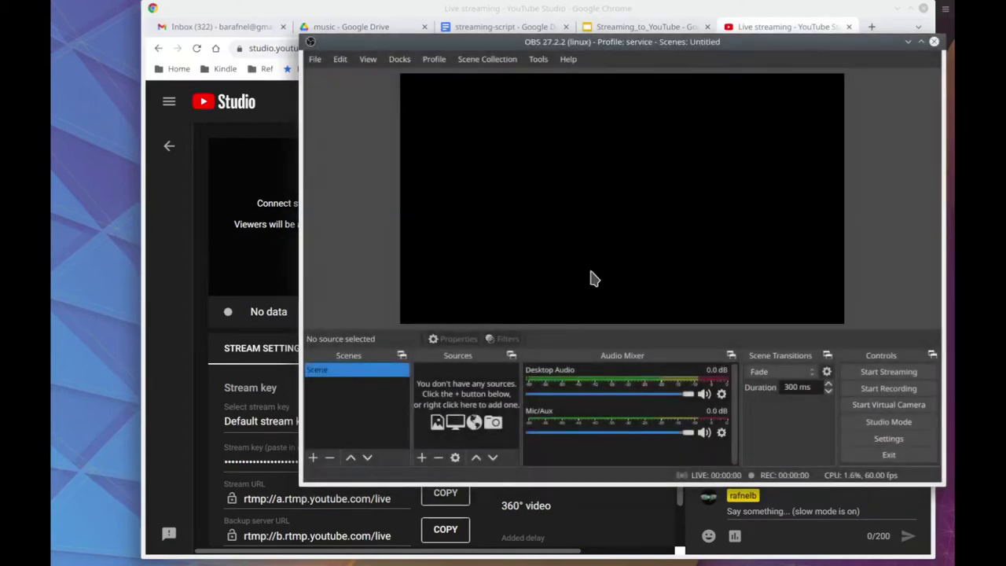
Rename the scene collection to 'service'.
left_click(503, 62)
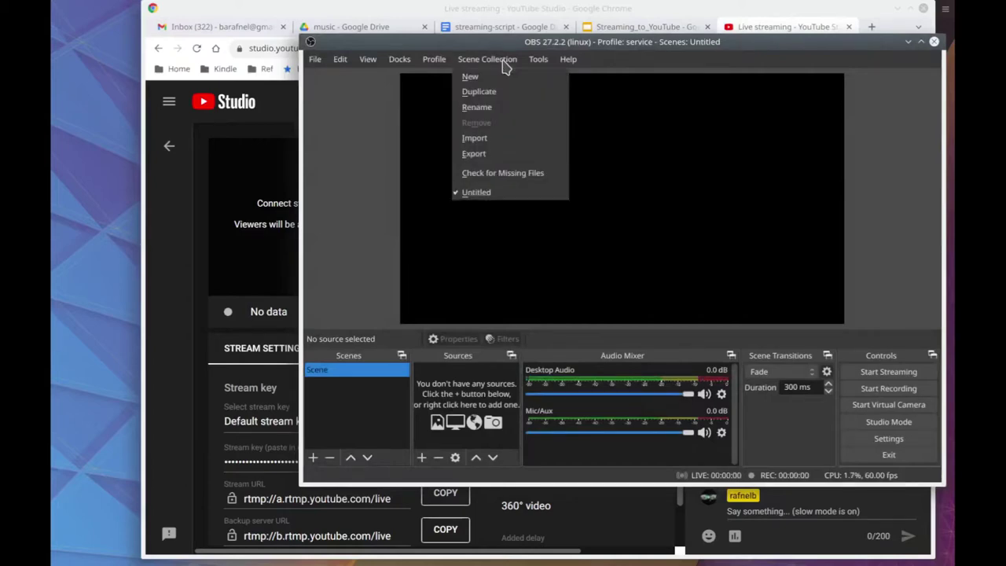
left_click(483, 114)
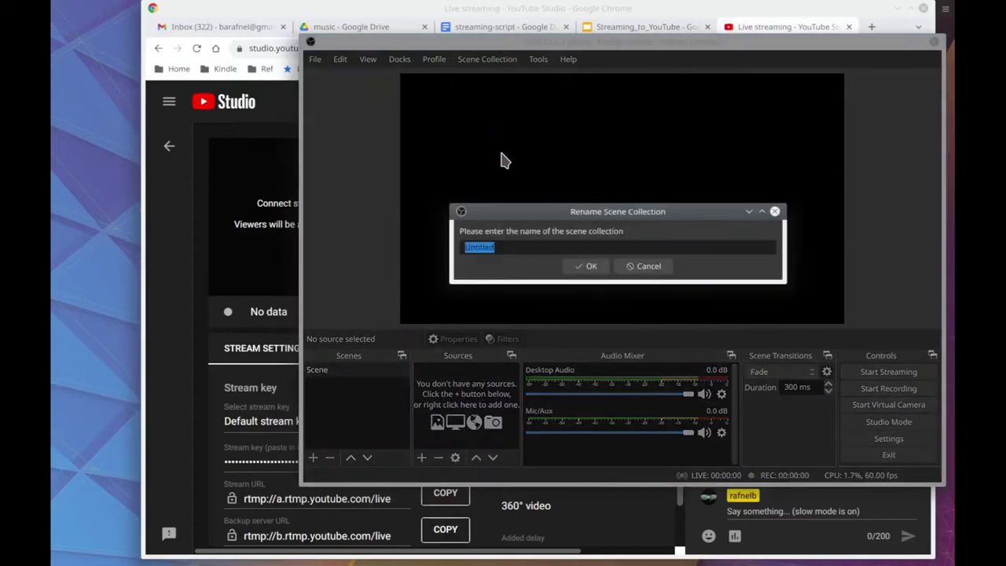
type("service")
left_click(583, 267)
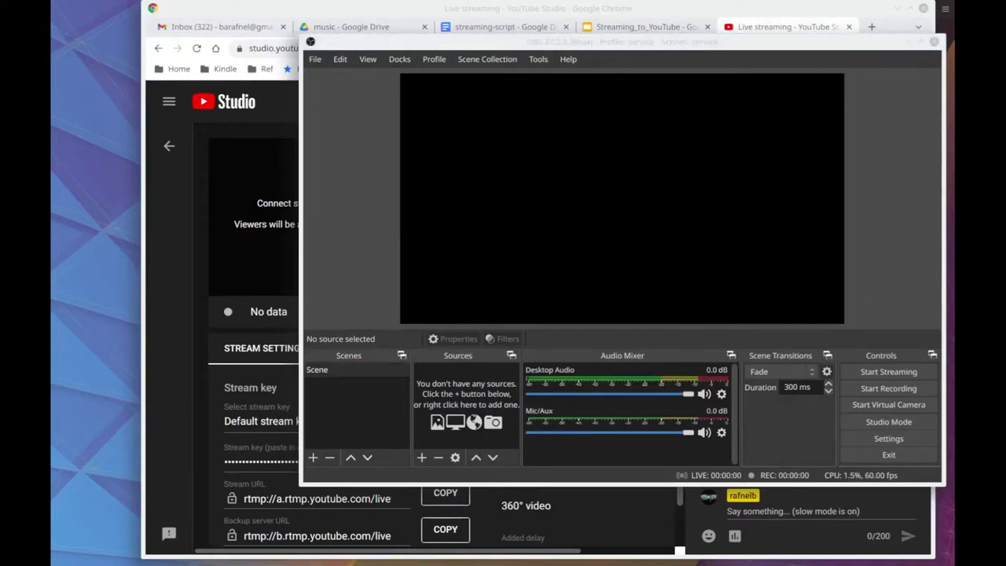
Switch the mixer to vertical layout and set Desktop Audio and Mic/Aux volumes to 0%.
right_click(548, 455)
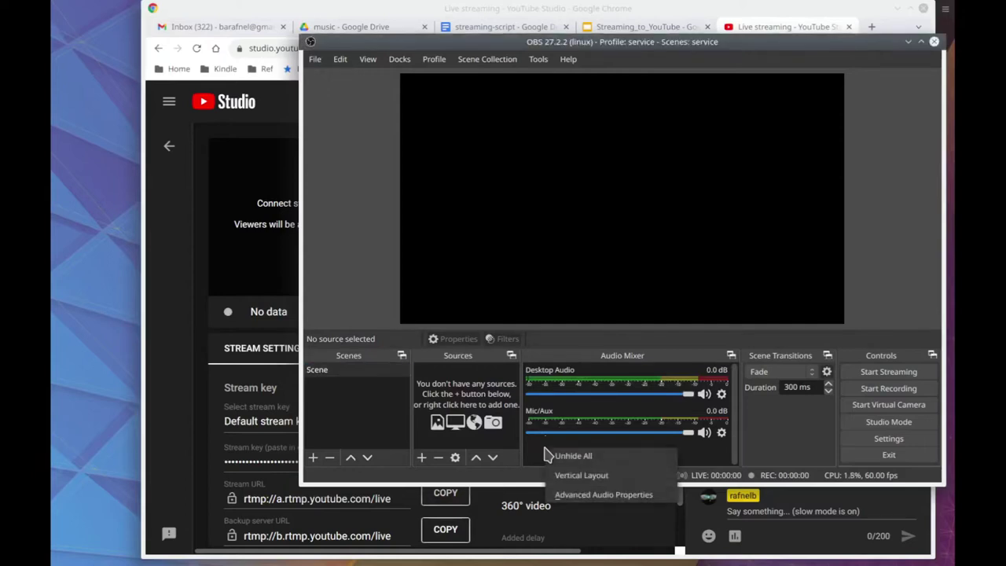
left_click(595, 479)
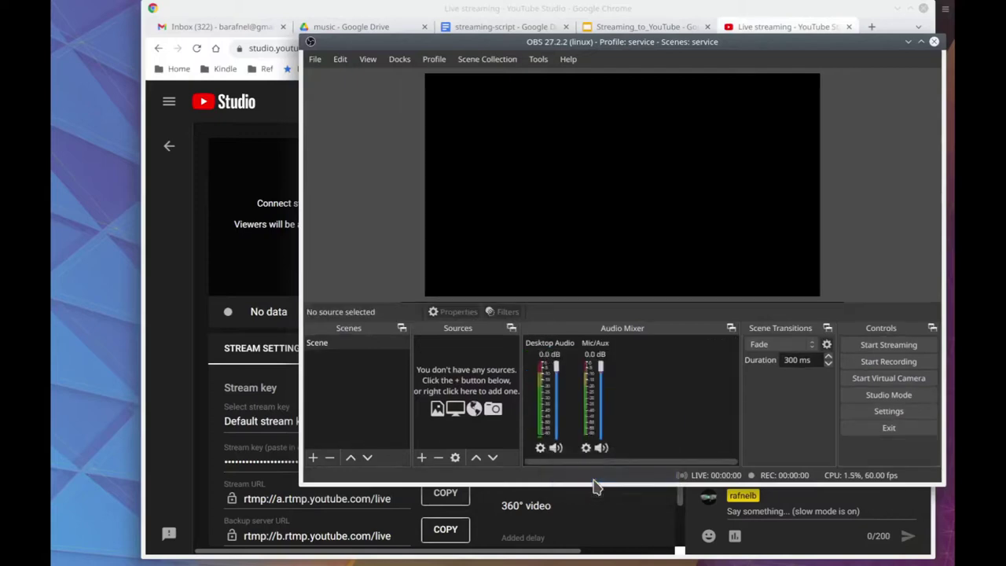
left_click(540, 450)
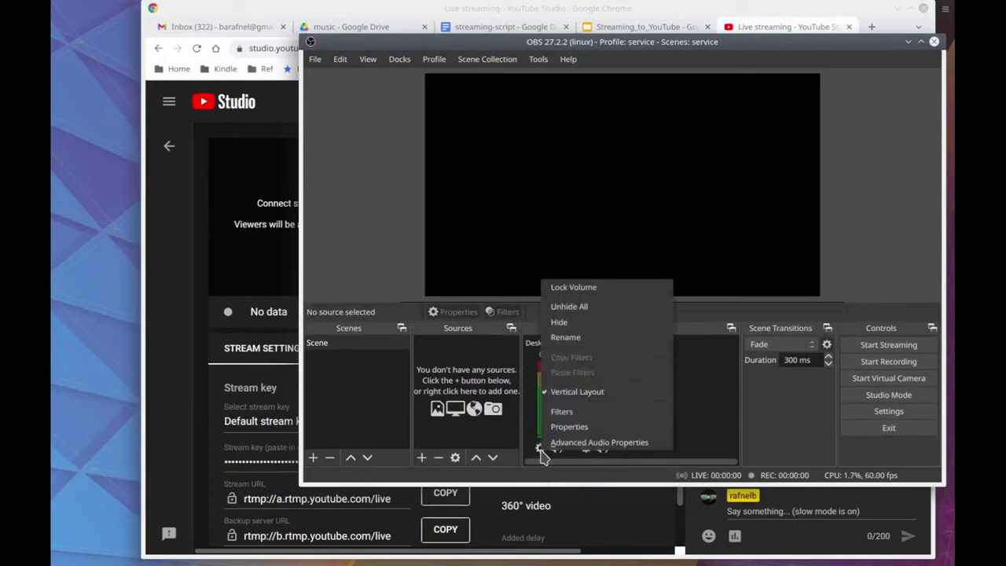
left_click(577, 445)
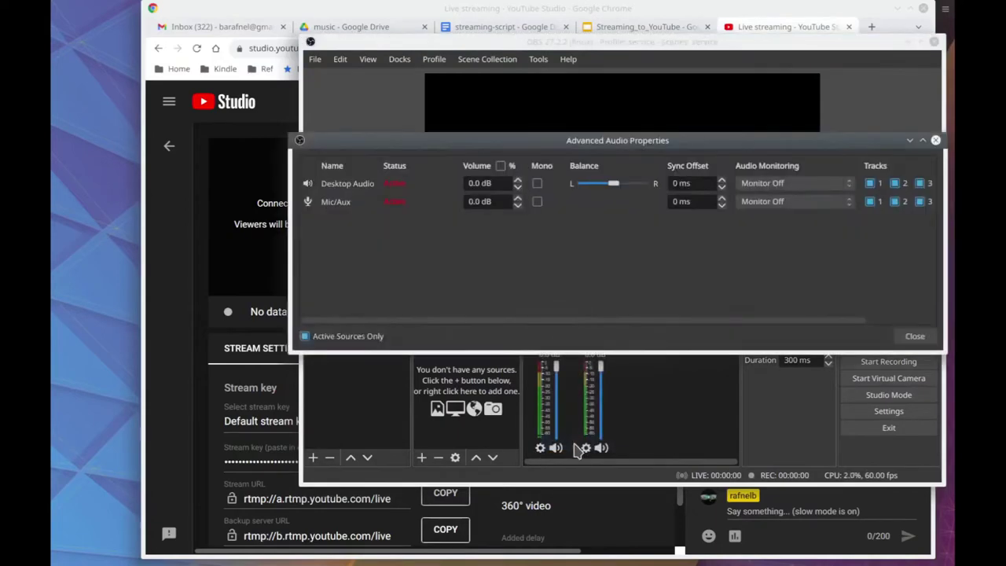
left_click(500, 166)
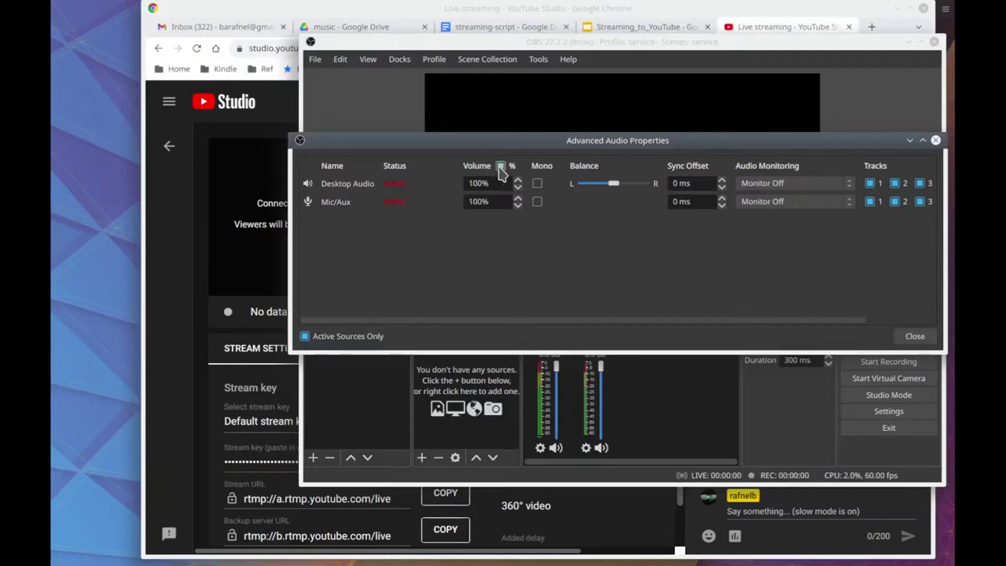
key("Tab")
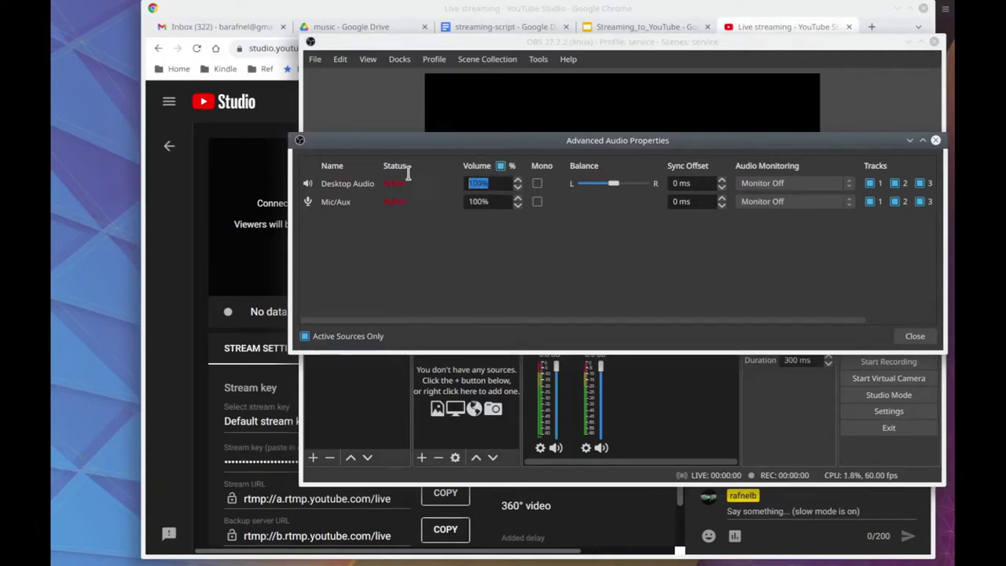
type("0")
left_click(480, 202)
double_click(479, 202)
type("0")
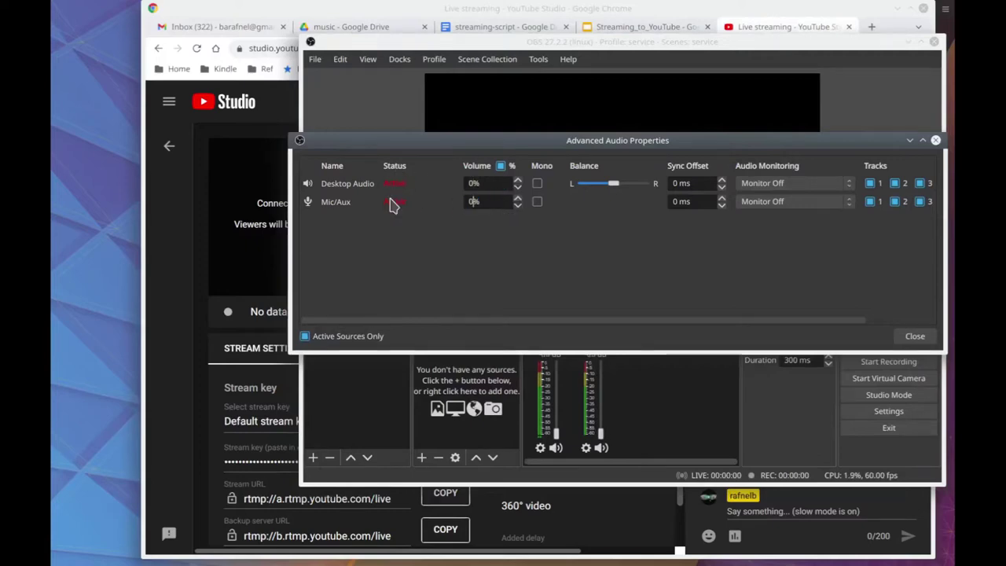
left_click(915, 337)
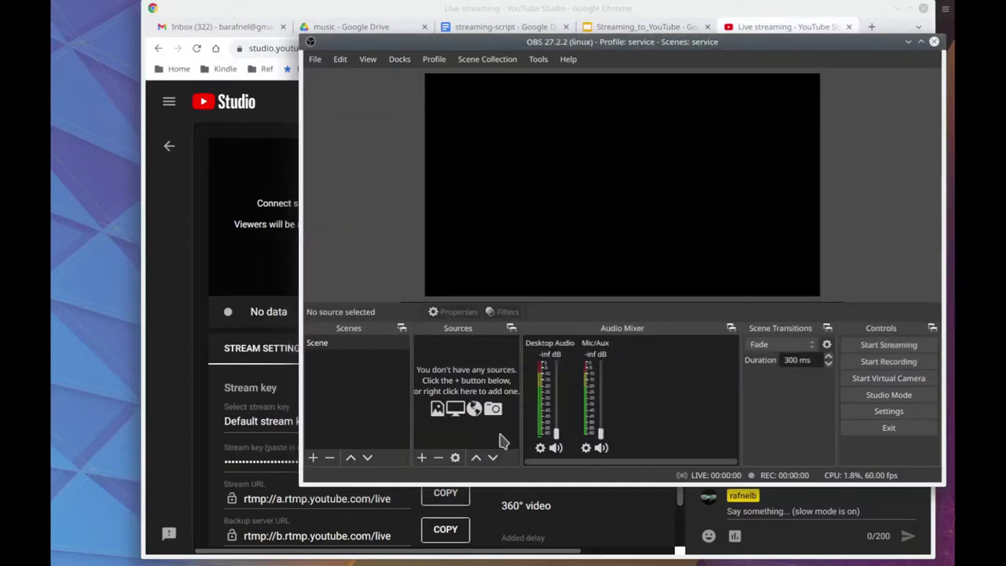
Hide both Desktop Audio and Mic/Aux from the audio mixer.
left_click(540, 449)
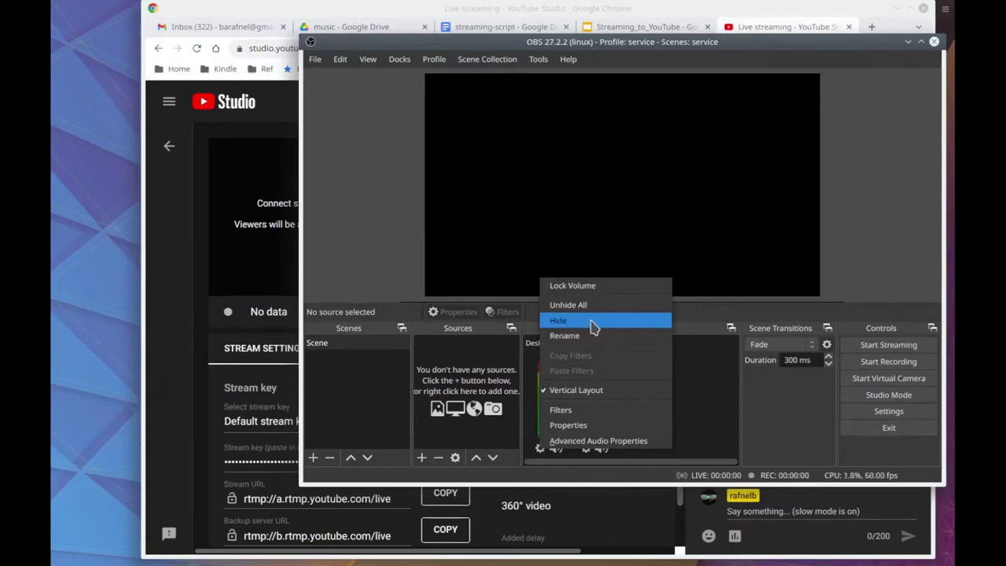
left_click(594, 327)
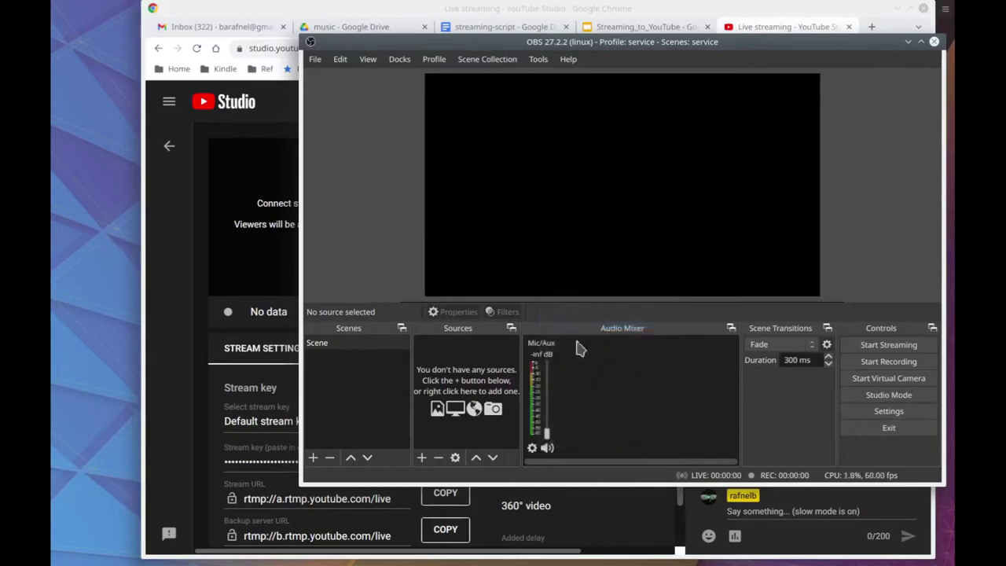
left_click(533, 449)
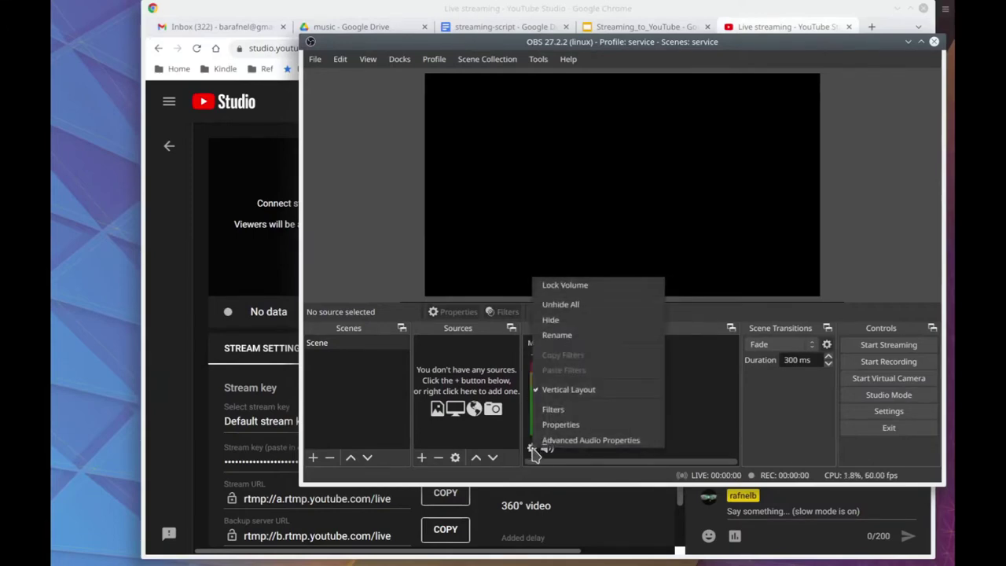
left_click(553, 325)
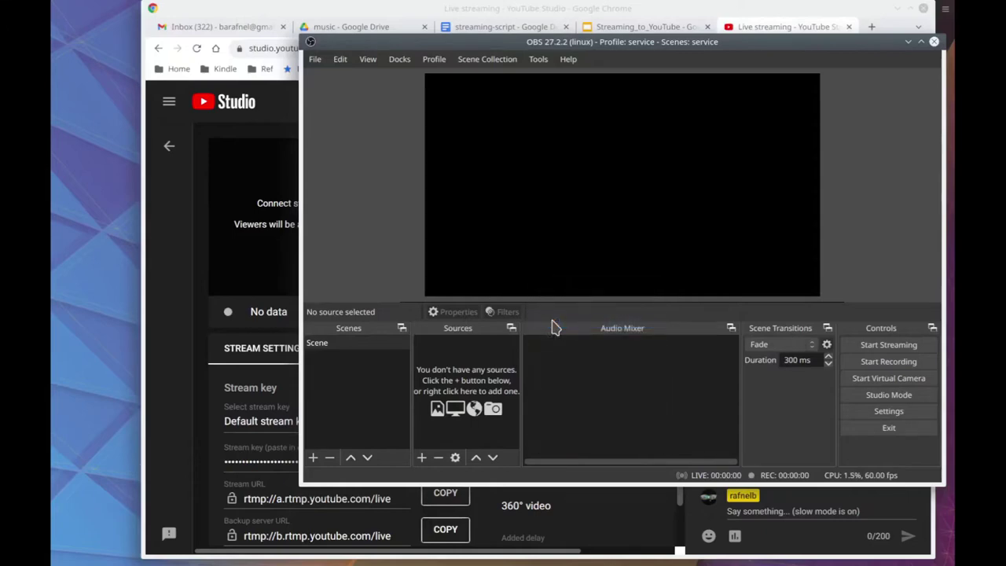
Enable stream start/stop and recording-stop confirmations, auto-record when streaming, and keep recording after streams.
left_click(315, 60)
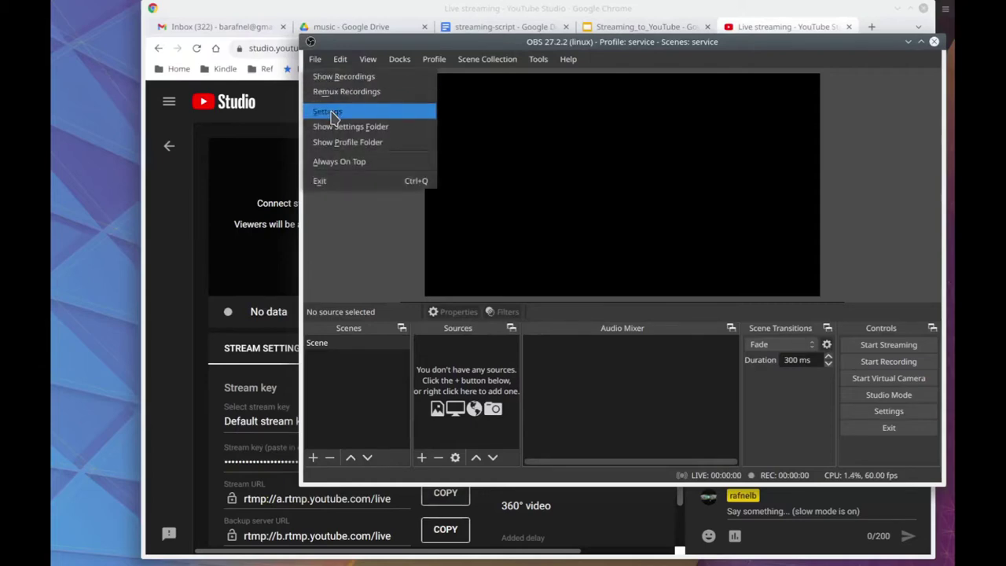
left_click(330, 112)
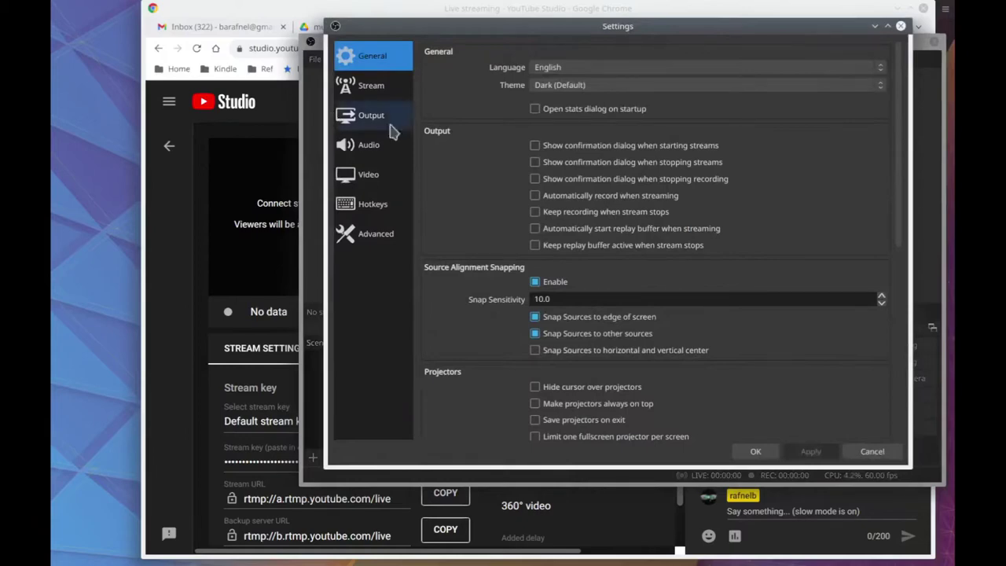
left_click(534, 146)
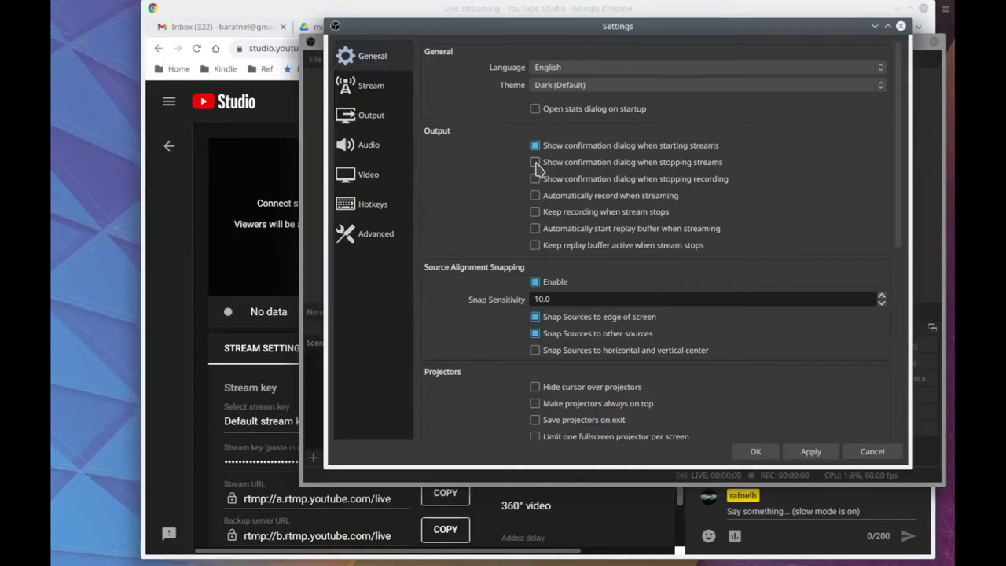
left_click(535, 162)
left_click(535, 179)
left_click(535, 196)
left_click(535, 212)
In Output settings, enable Generate File Name without Space, keeping the /home/bruce recording path.
left_click(380, 124)
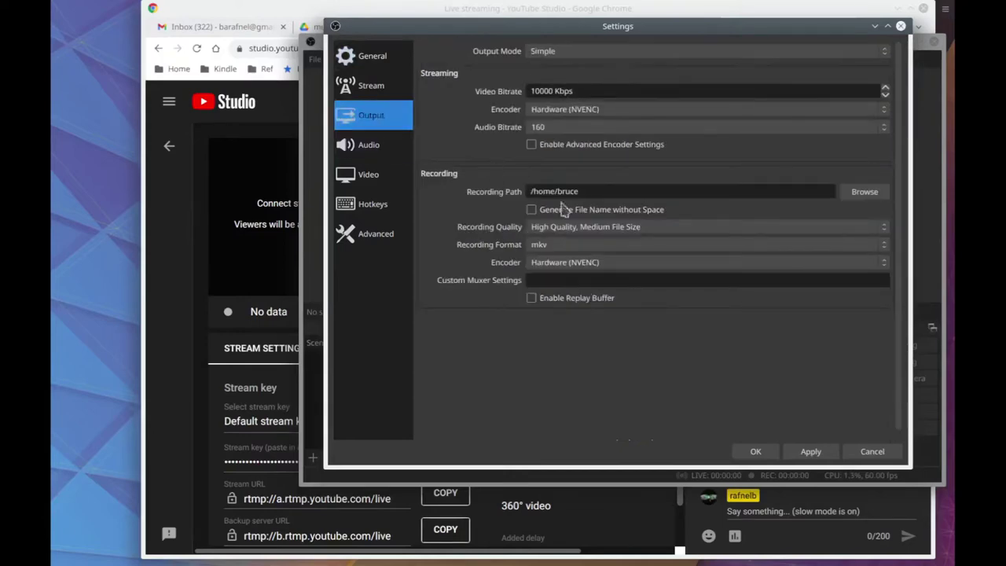
left_click_drag(627, 191, 512, 191)
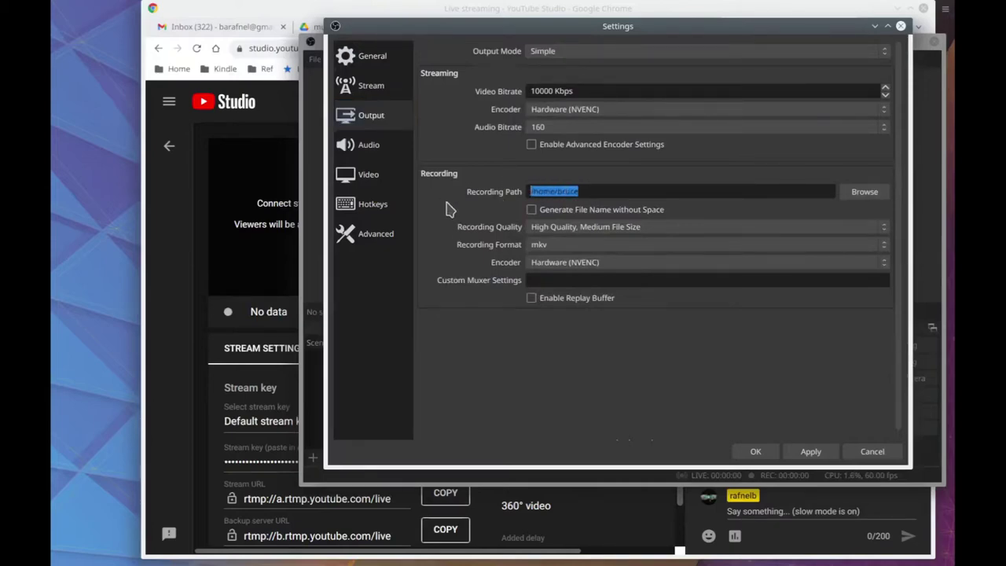
key("End")
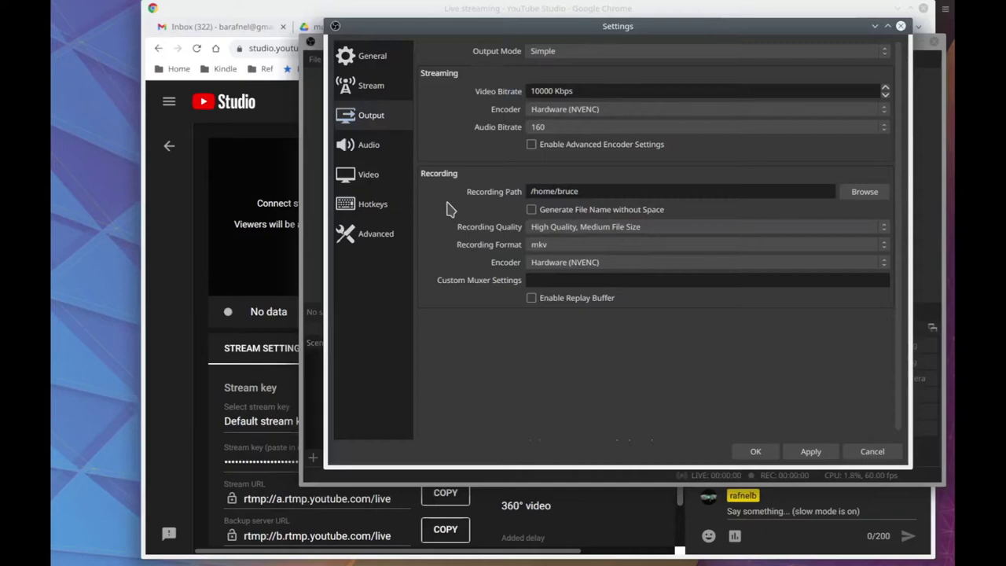
left_click(531, 210)
Save settings, enable Studio Mode, and toggle Swap Preview/Output Scenes After Transitioning.
left_click(759, 454)
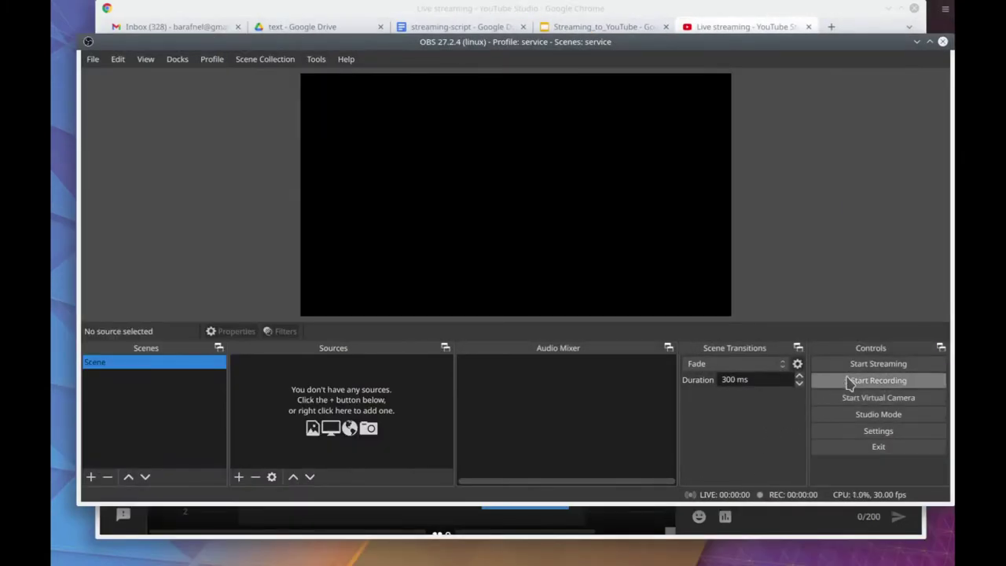
left_click(846, 420)
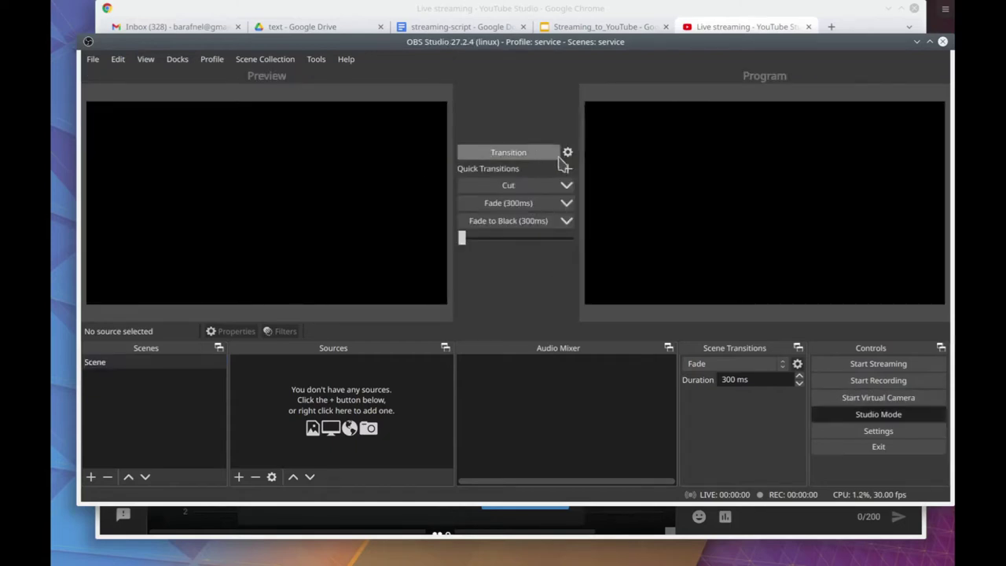
left_click(568, 154)
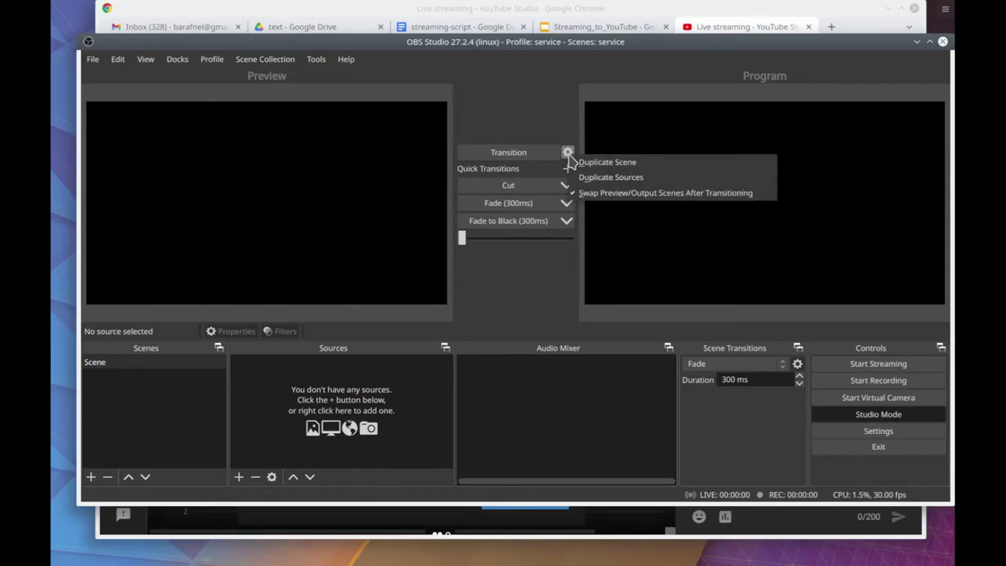
left_click(597, 193)
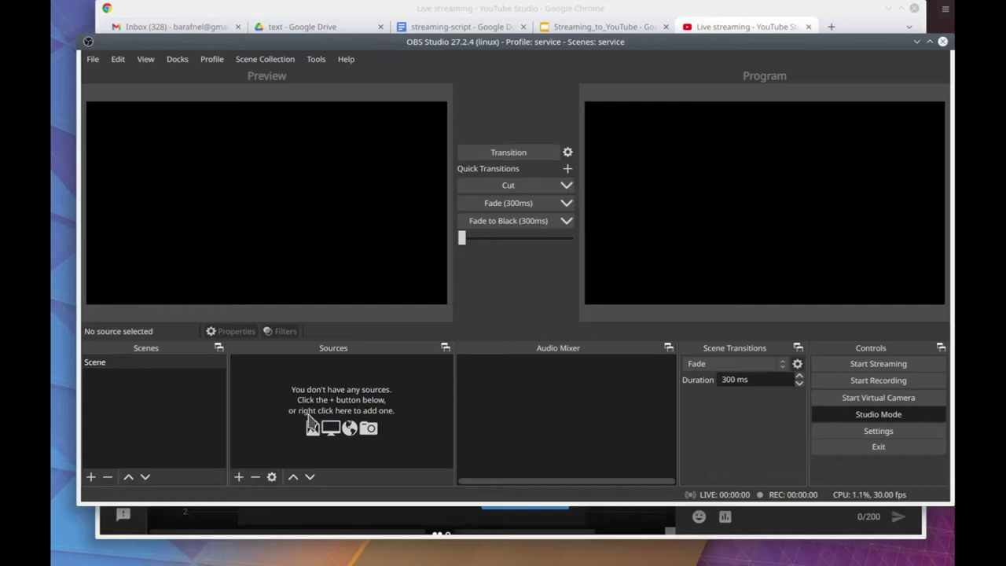
Rename the default scene to 'standby'.
right_click(116, 370)
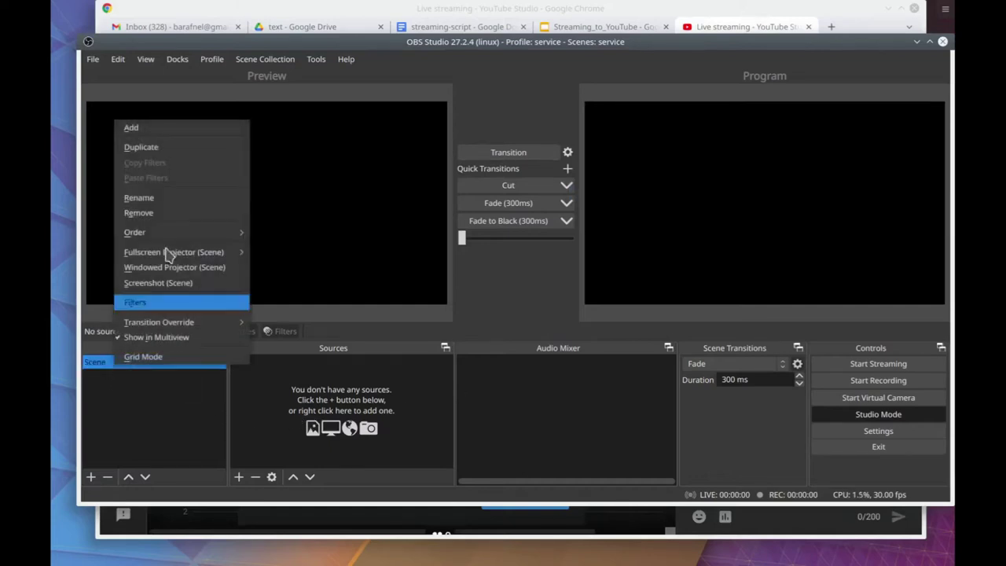
left_click(161, 200)
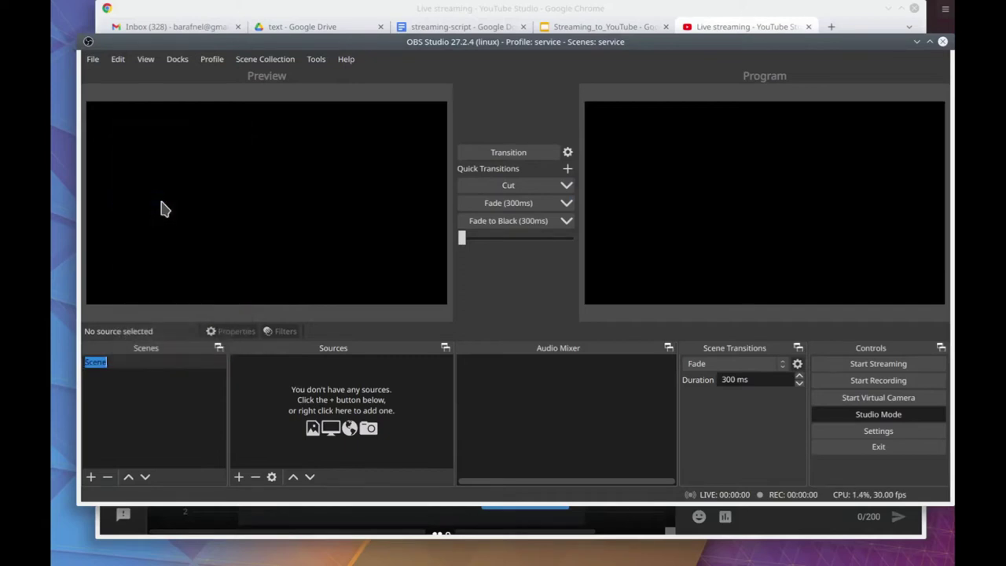
type("standby")
key("Return")
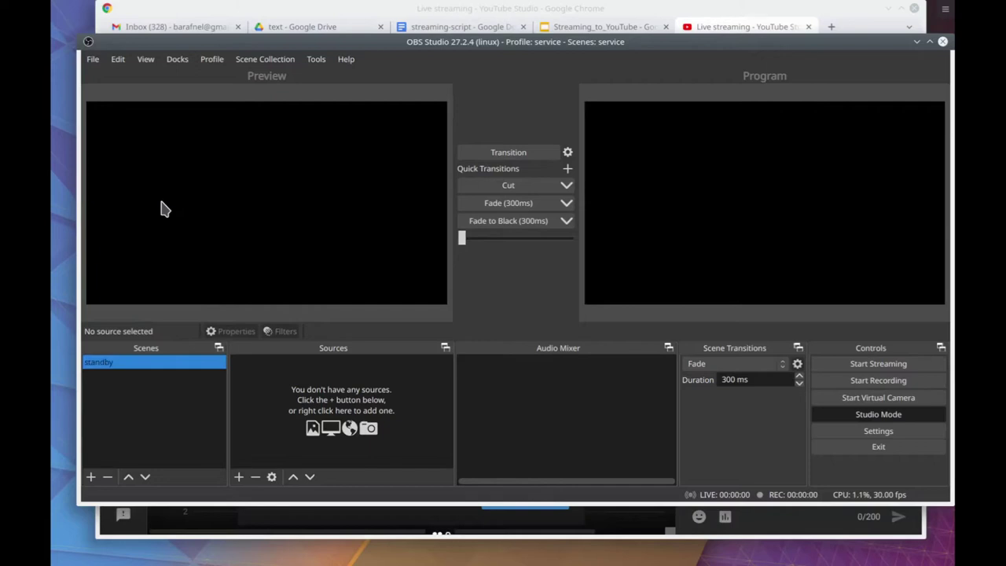
Add a standby-image source showing standby.jpg, fit it to the canvas, and transition it to Program.
left_click(239, 477)
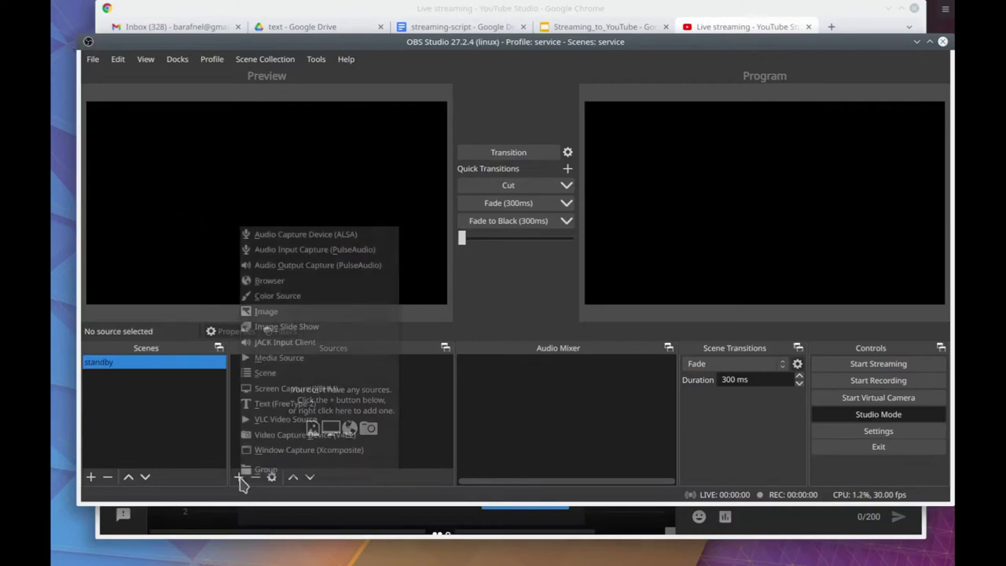
left_click(265, 312)
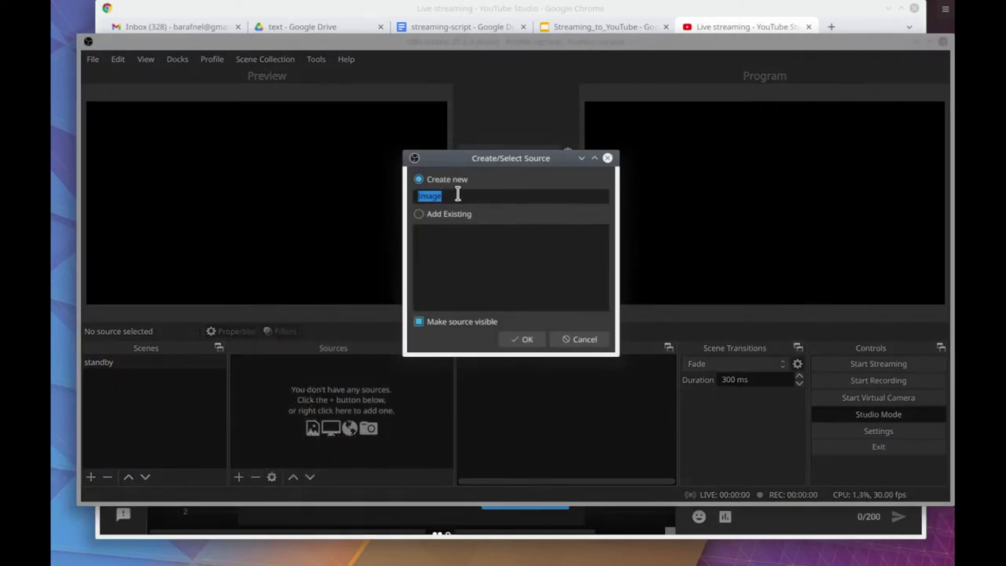
type("standby-i")
left_click(523, 339)
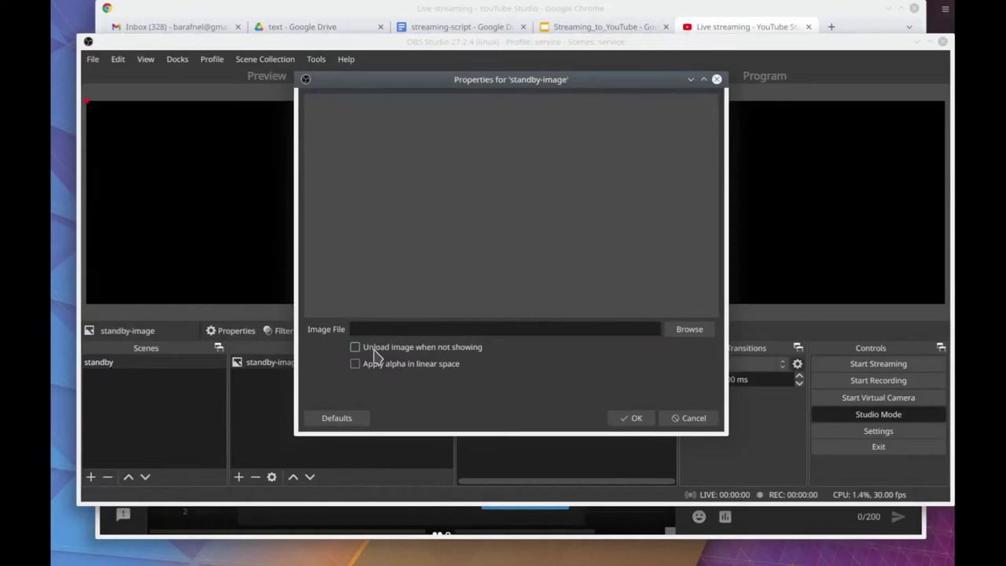
left_click(681, 331)
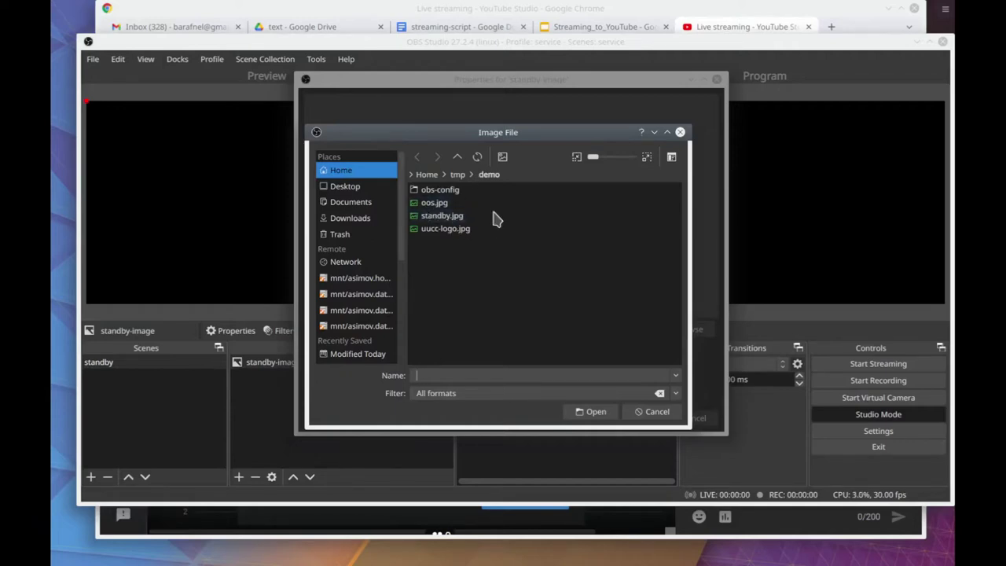
double_click(452, 217)
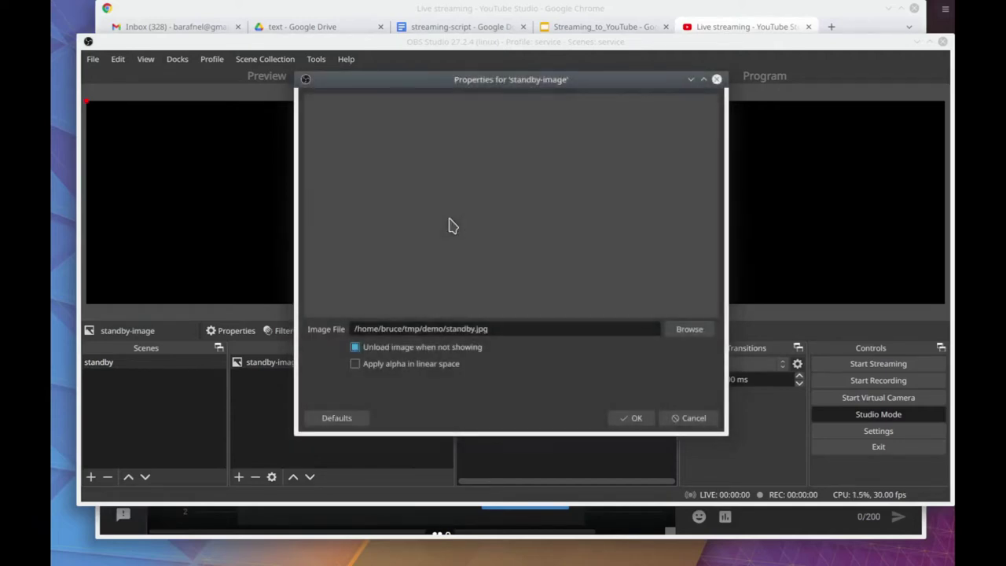
left_click(632, 418)
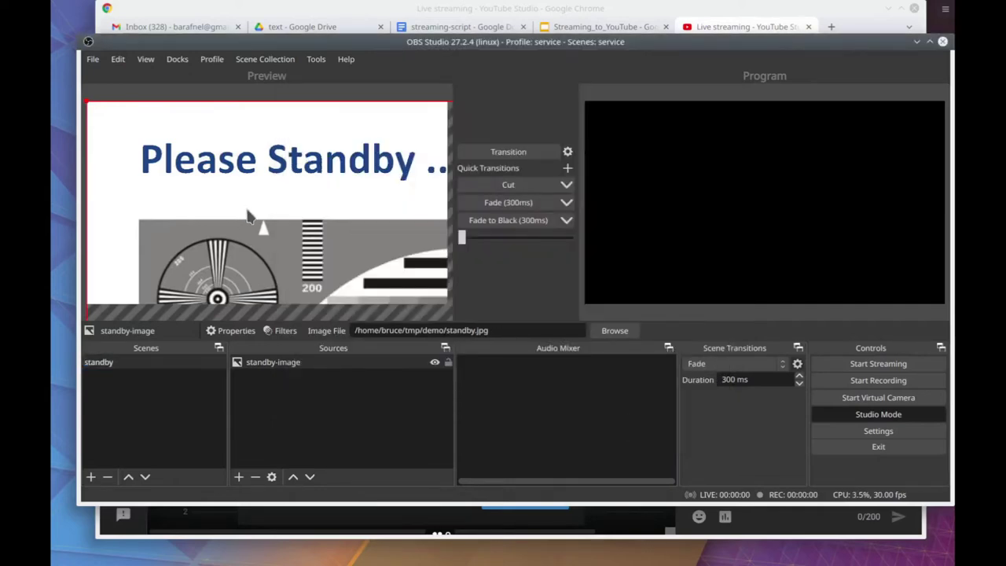
key("ctrl+f")
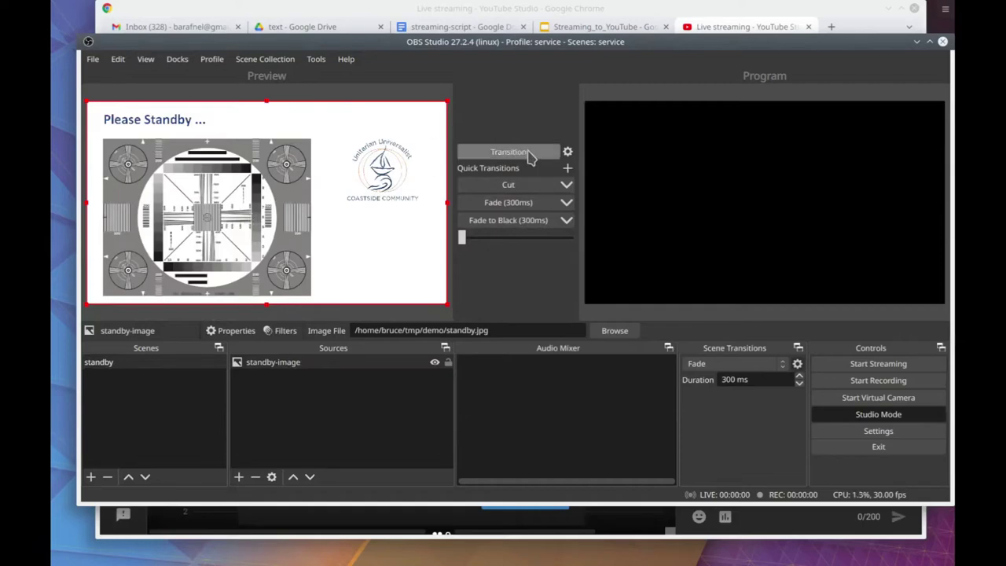
left_click(539, 157)
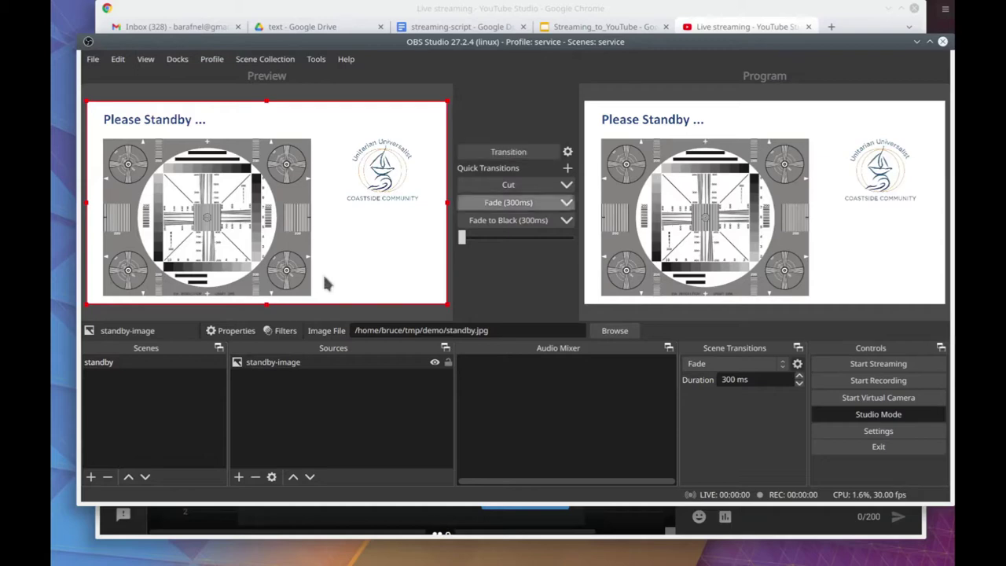
left_click(91, 477)
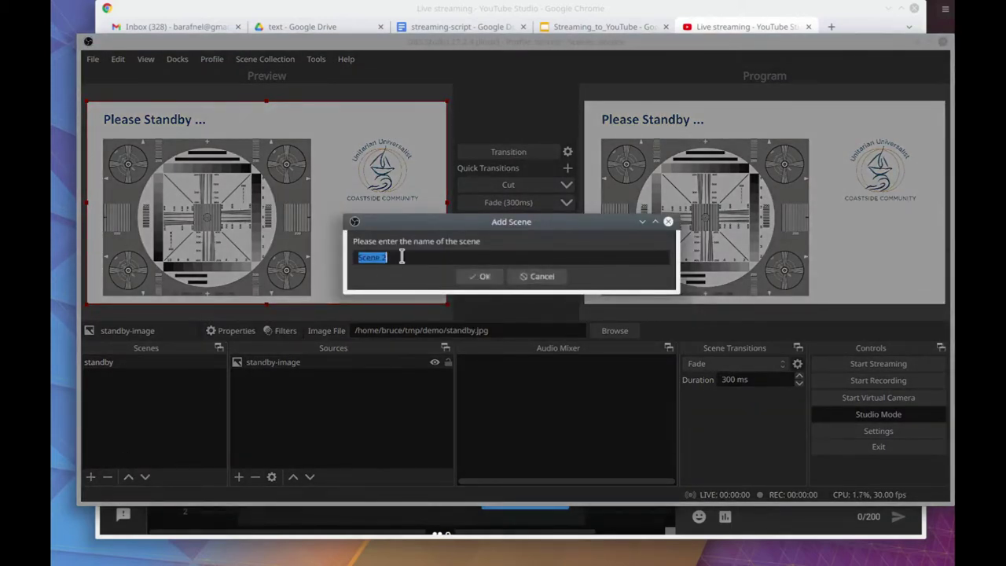
Create a 'logo' scene containing a logo-image source showing uucc-logo.jpg.
type("logo")
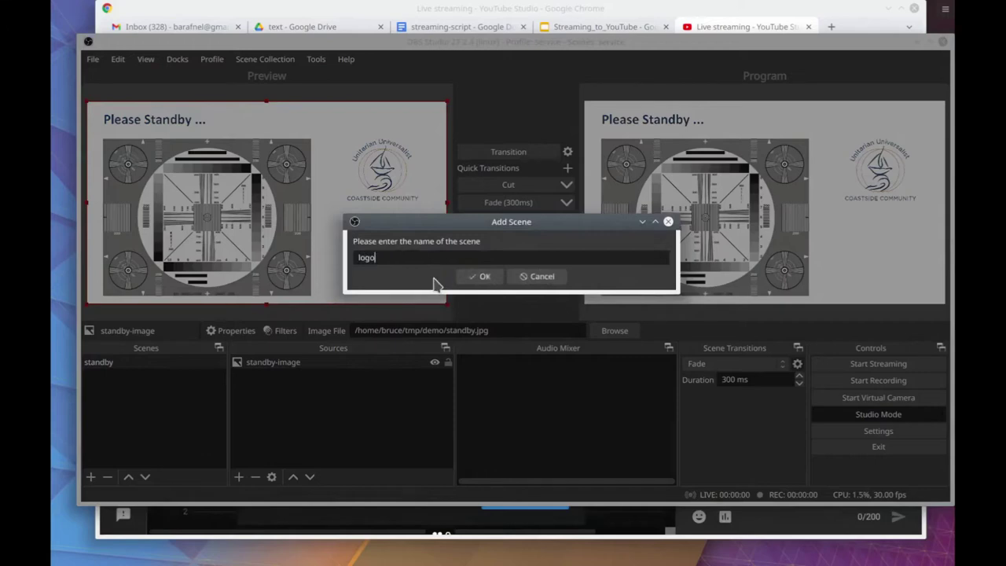
left_click(482, 276)
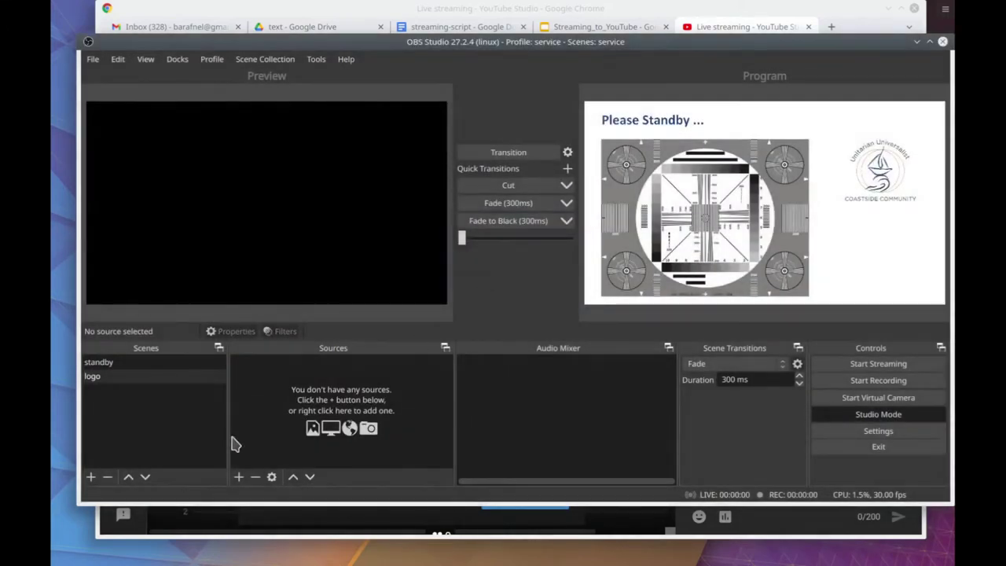
left_click(239, 477)
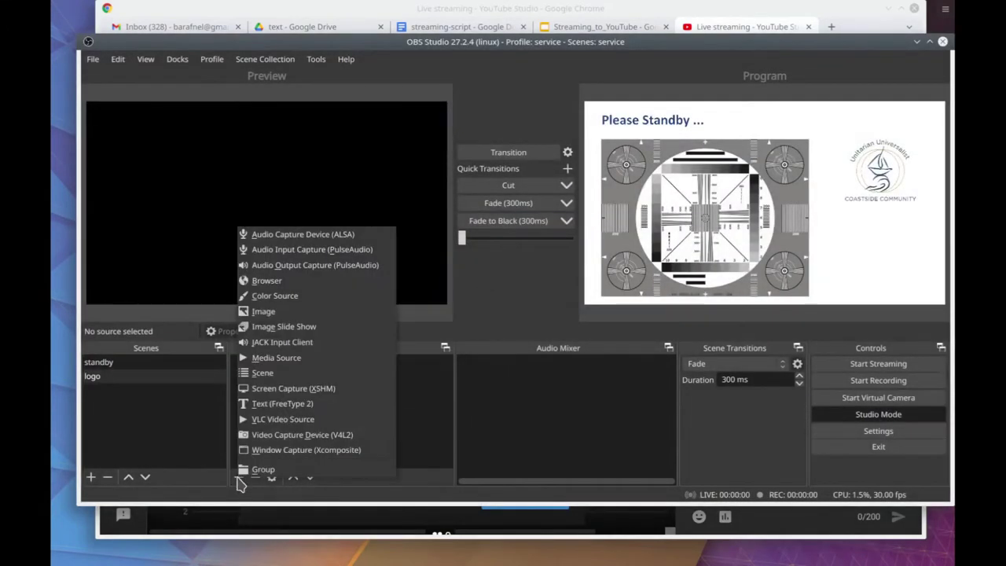
left_click(267, 312)
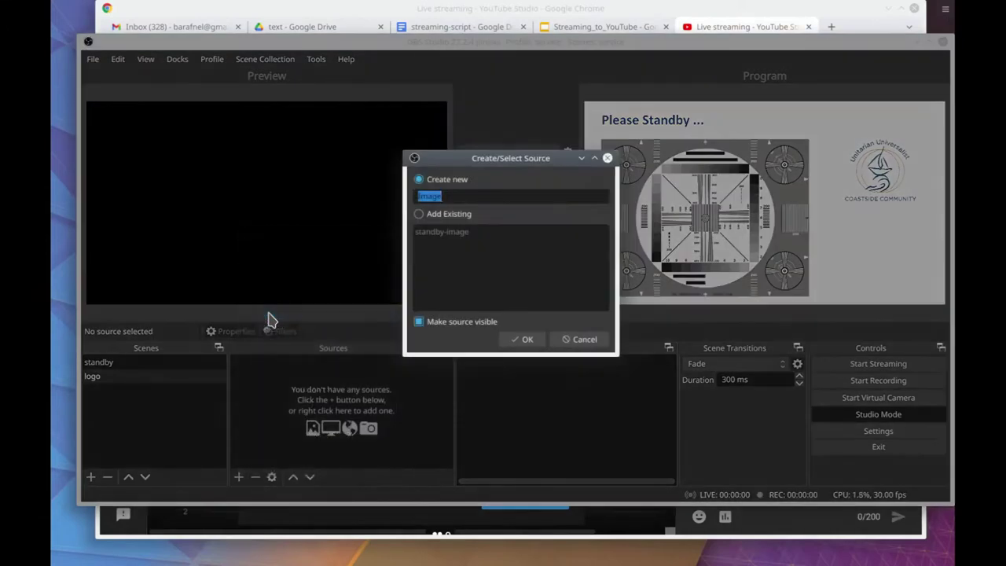
key("BackSpace")
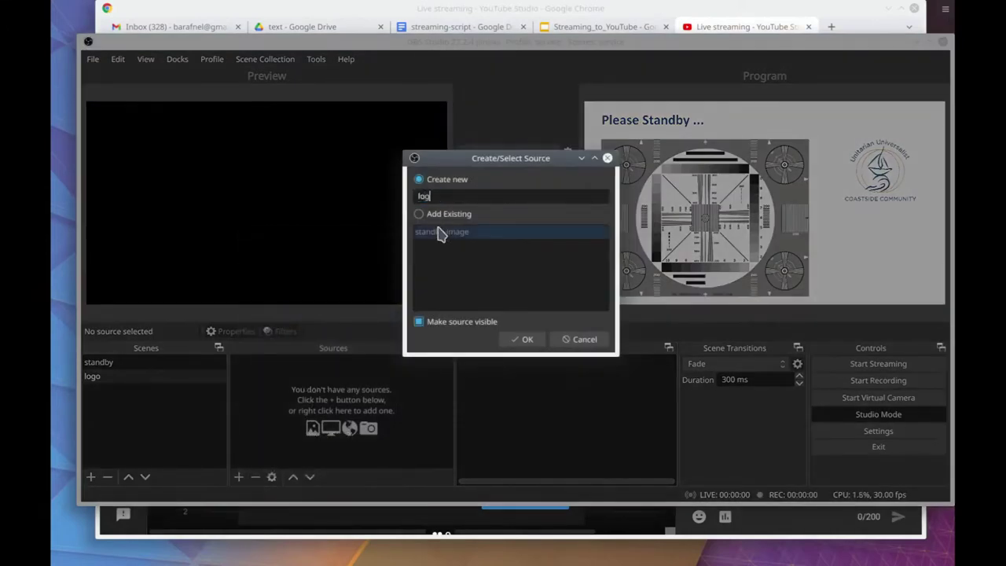
type("logo-image")
left_click(519, 340)
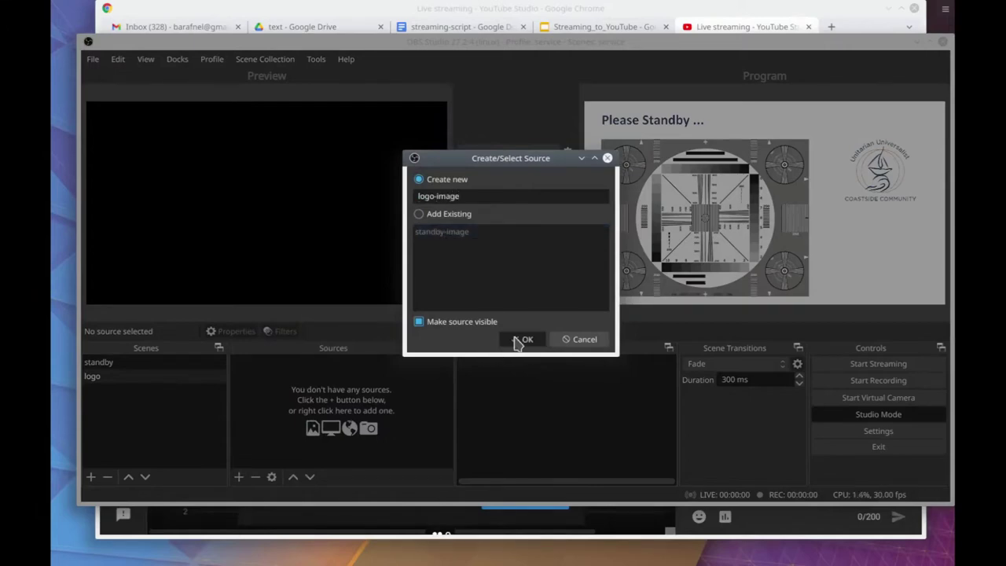
left_click(395, 348)
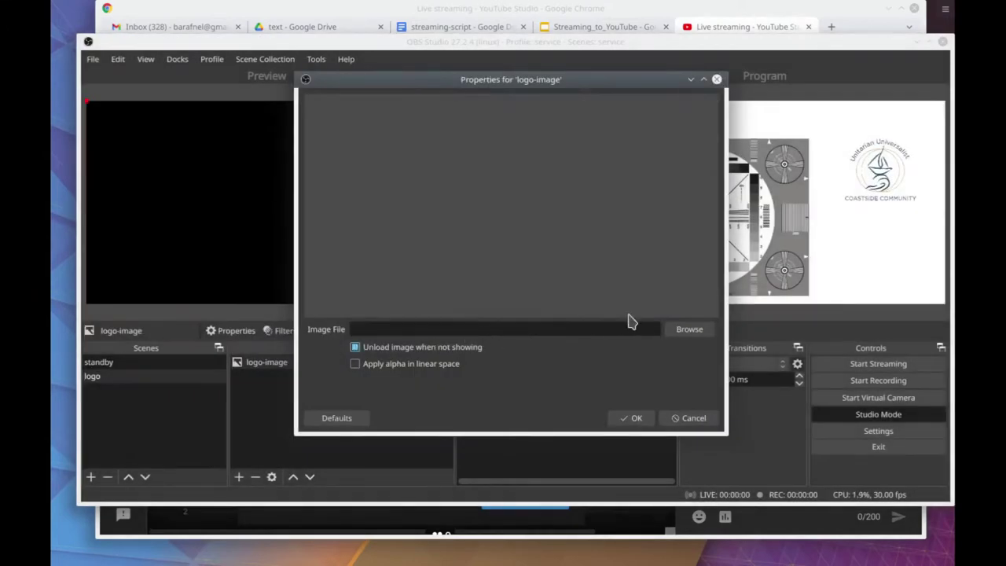
left_click(690, 330)
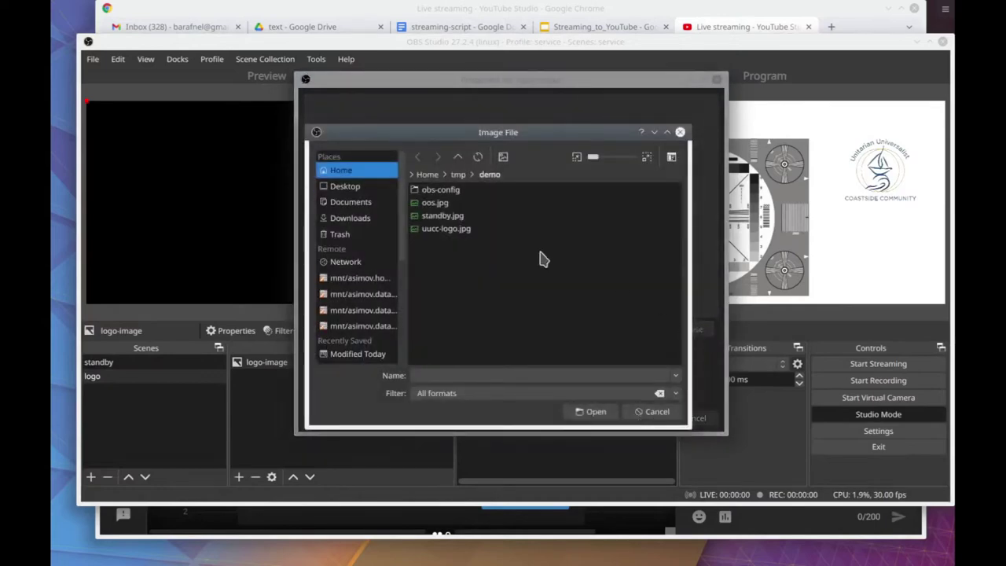
double_click(445, 231)
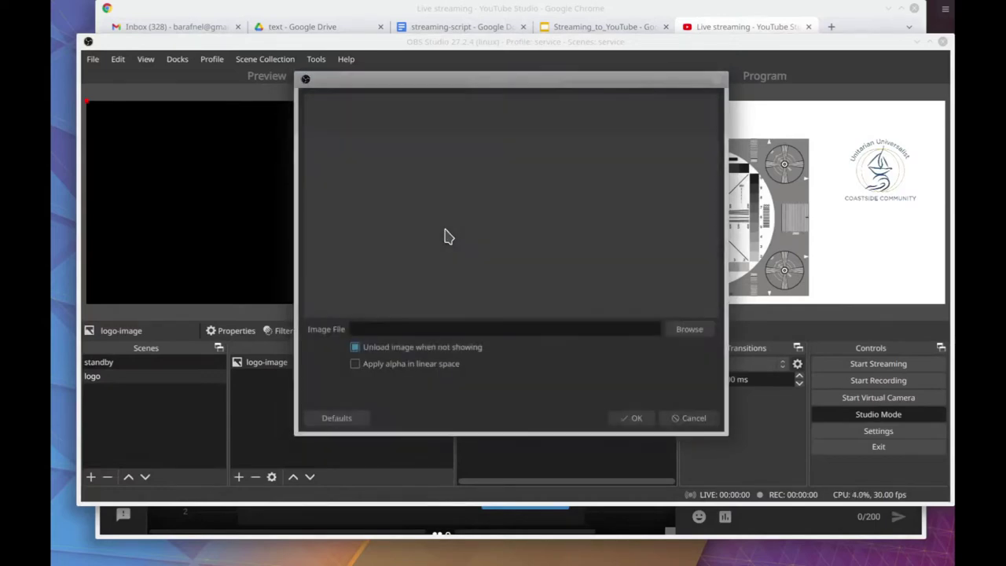
left_click(628, 420)
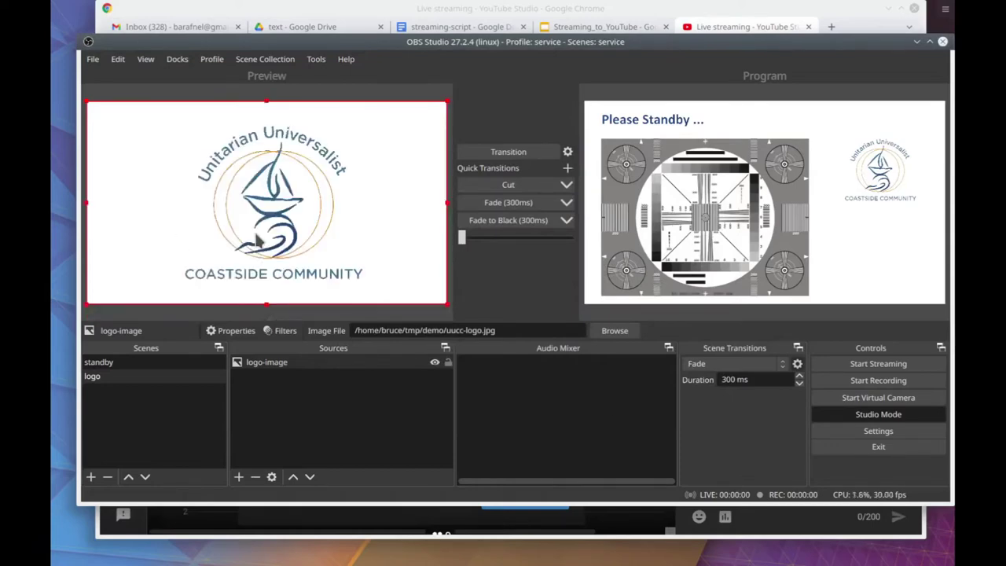
Transition the logo scene to Program, then put the standby scene back on Program.
left_click(519, 154)
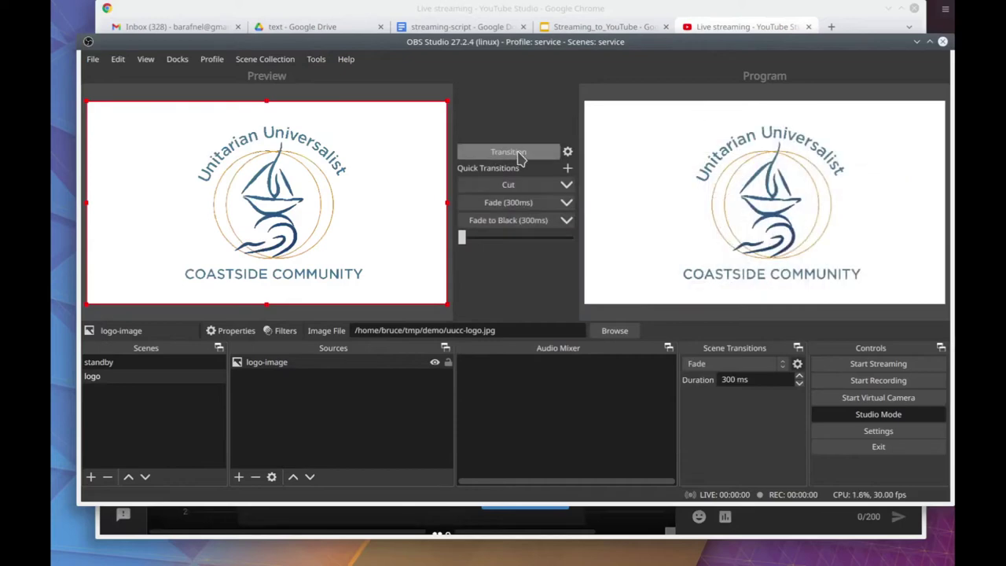
left_click(155, 368)
left_click(509, 151)
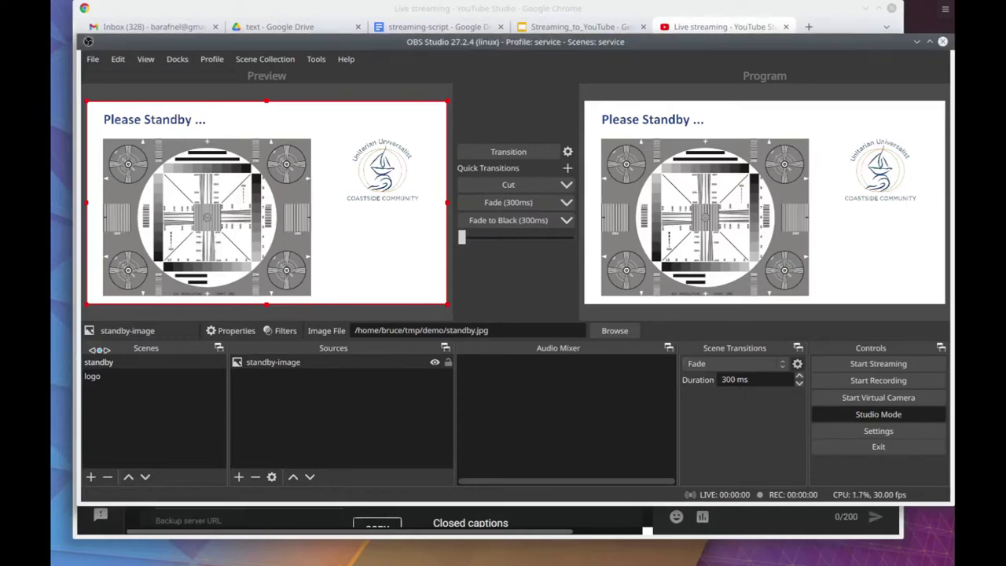
Narrow the OBS window beside YouTube Studio and attempt Start Streaming, which reports a missing stream key.
left_click_drag(81, 349, 415, 363)
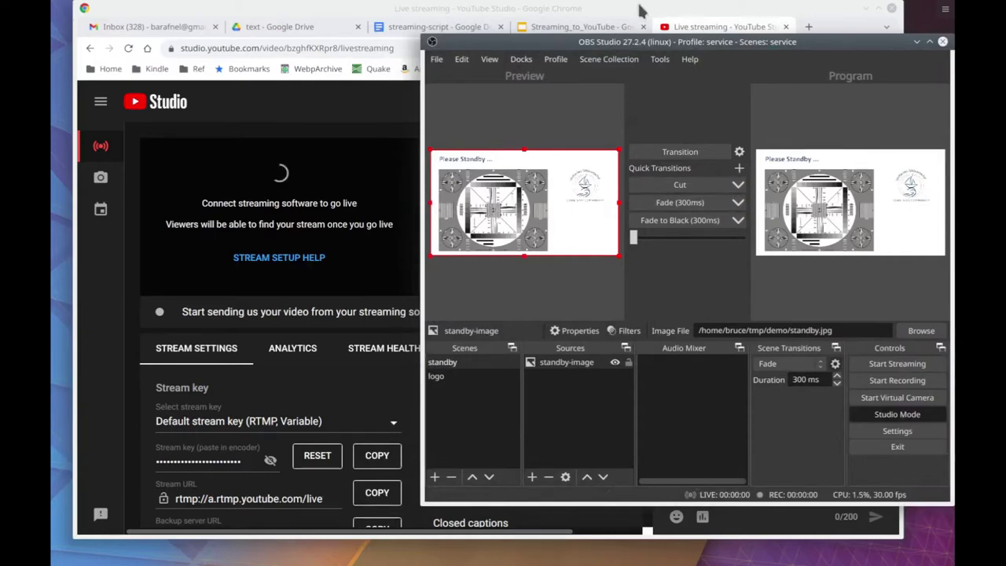
left_click(640, 10)
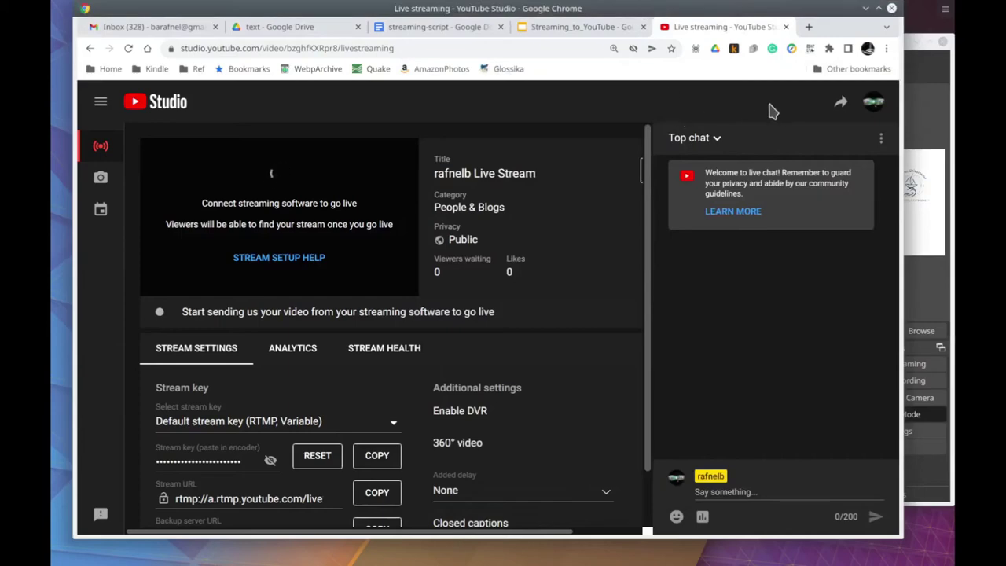
key("alt+Tab")
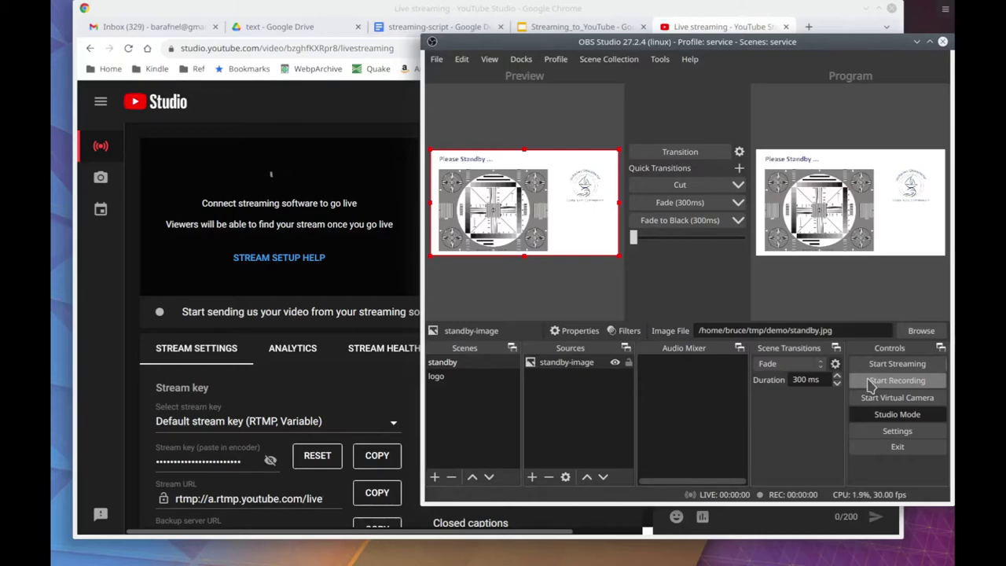
left_click(871, 367)
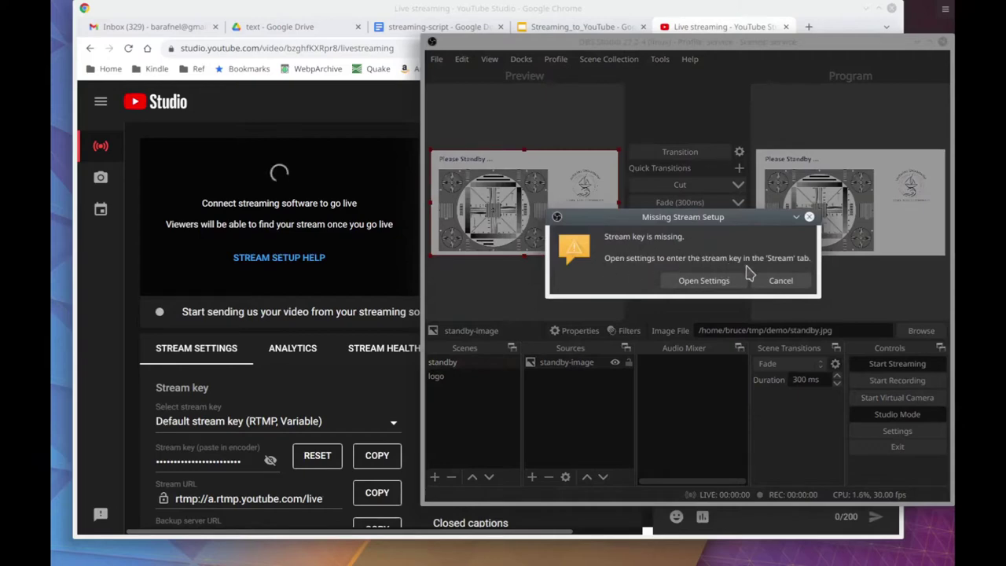
Copy the YouTube stream key into OBS's Stream settings via Use Stream Key, then apply and save.
left_click(704, 281)
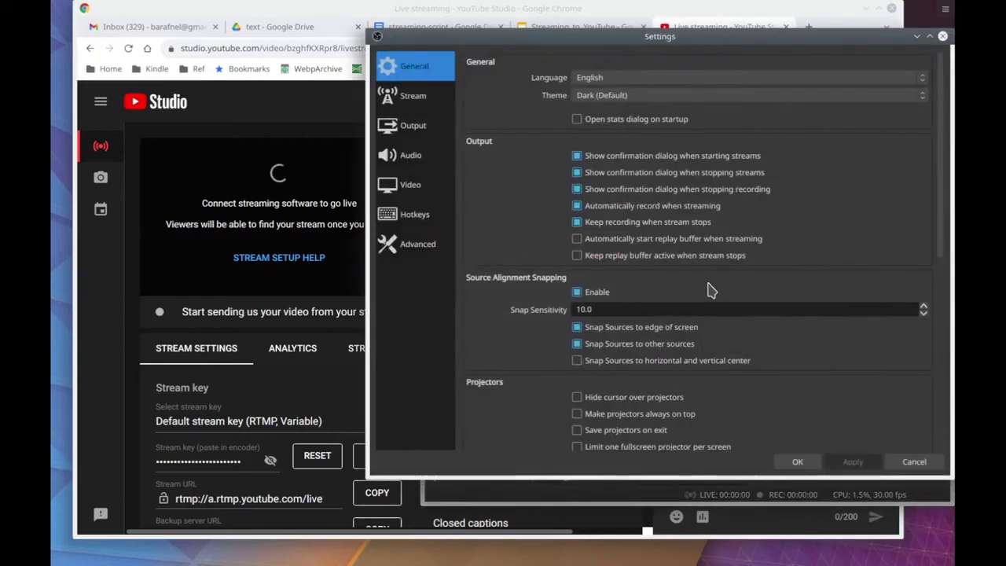
left_click(409, 101)
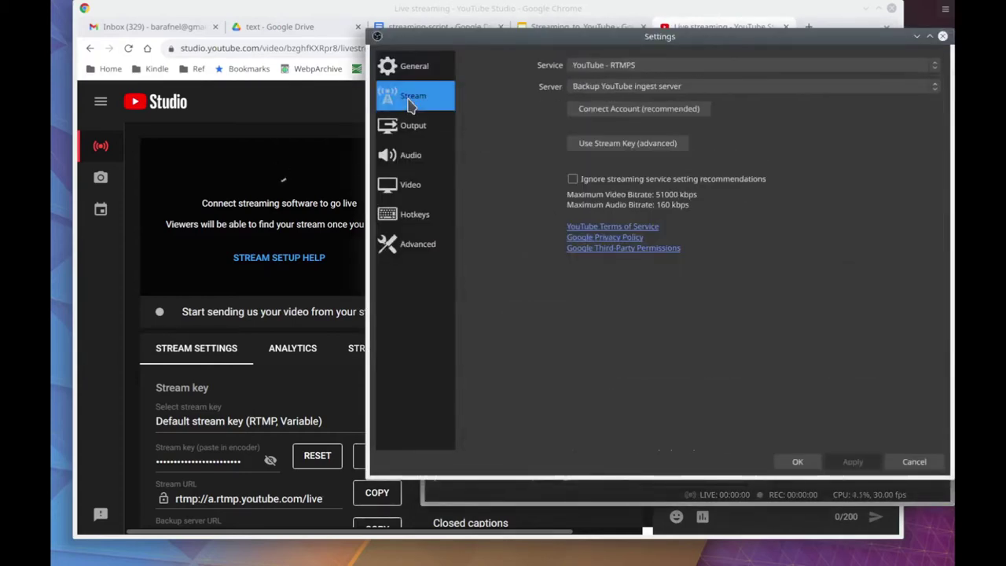
left_click(610, 148)
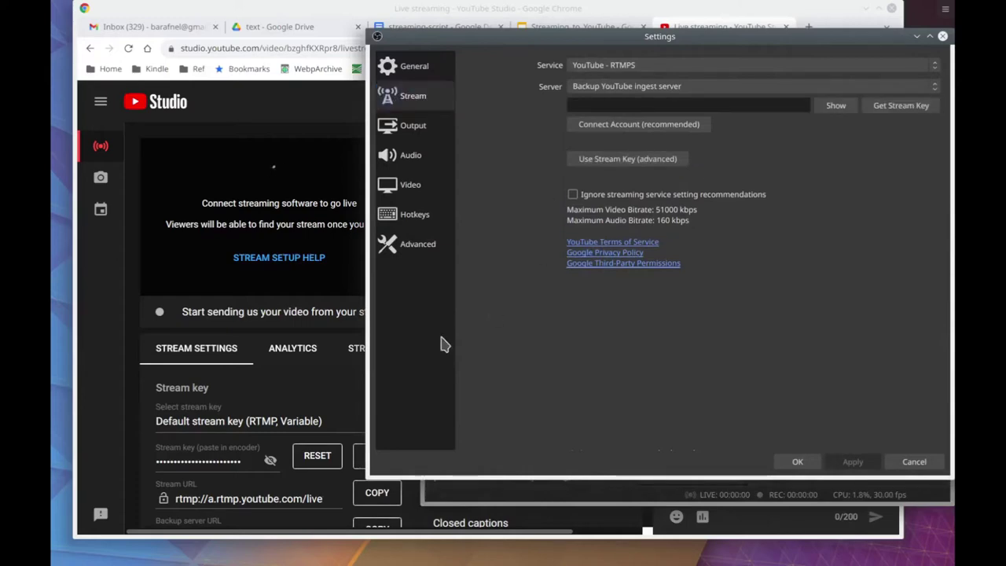
left_click(349, 411)
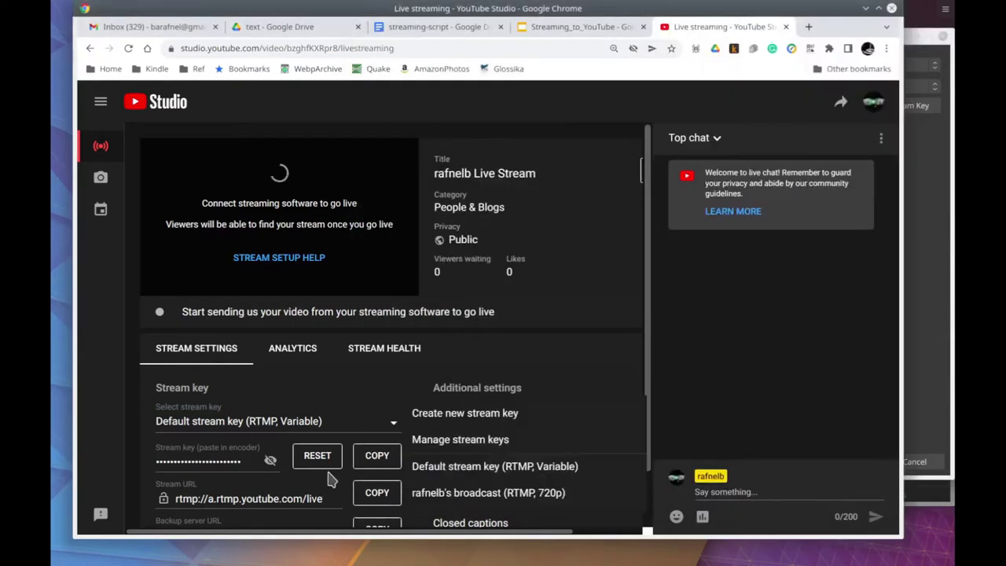
left_click(379, 456)
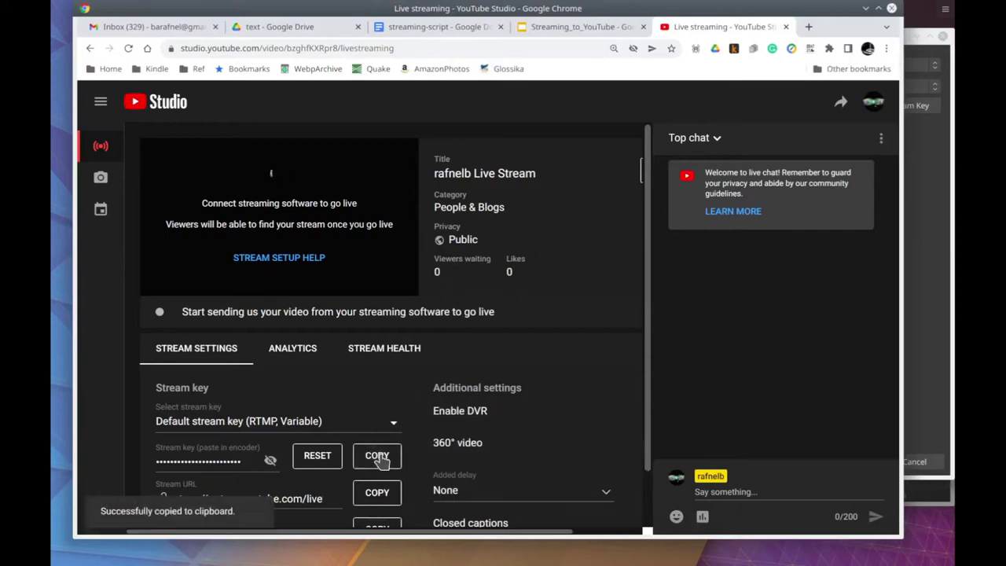
left_click(922, 166)
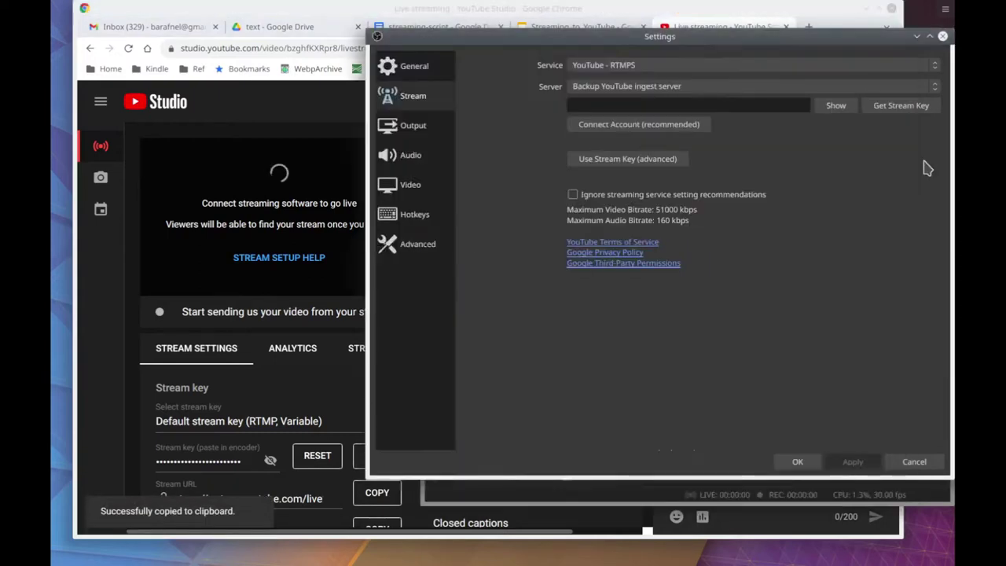
right_click(607, 106)
left_click(632, 182)
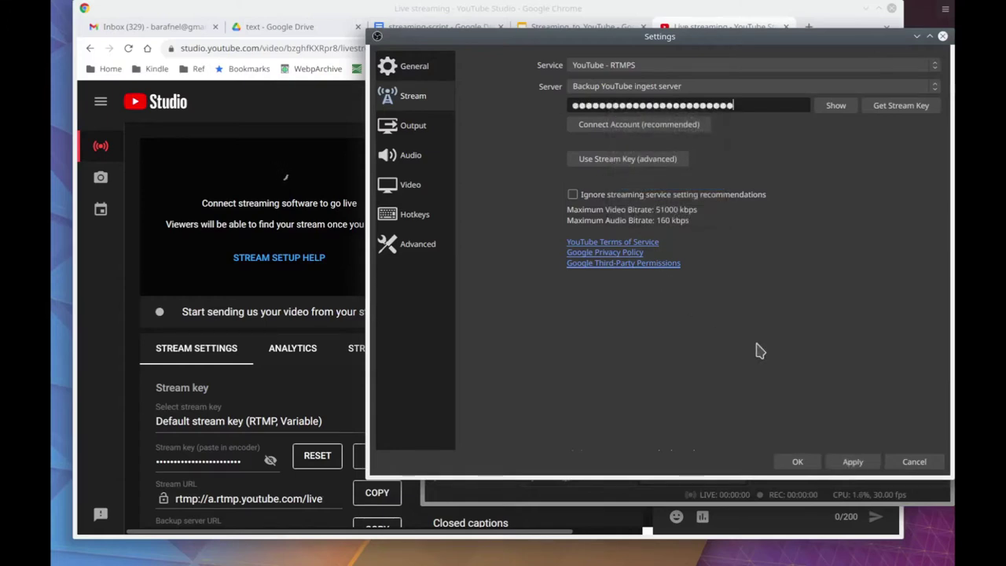
left_click(846, 463)
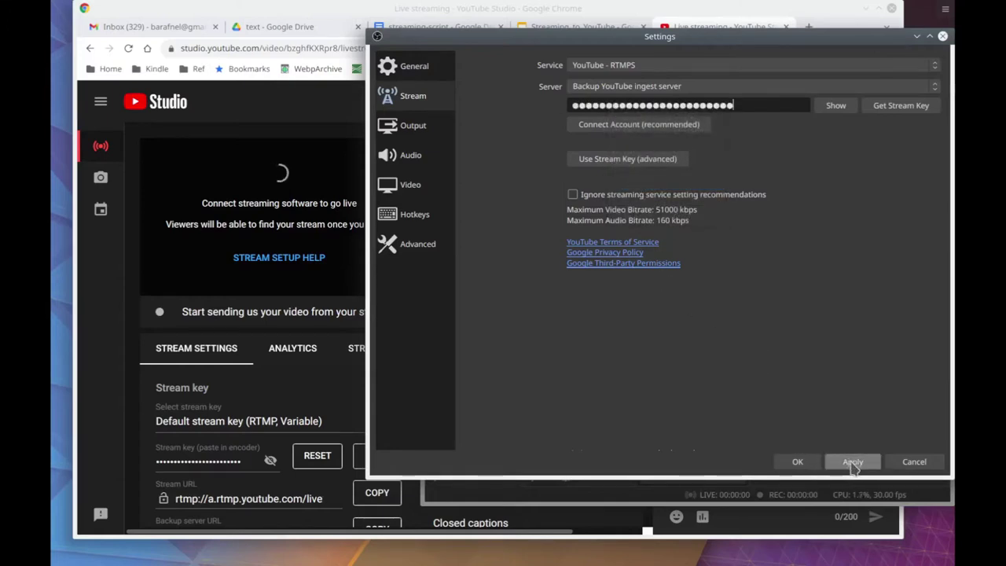
left_click(797, 462)
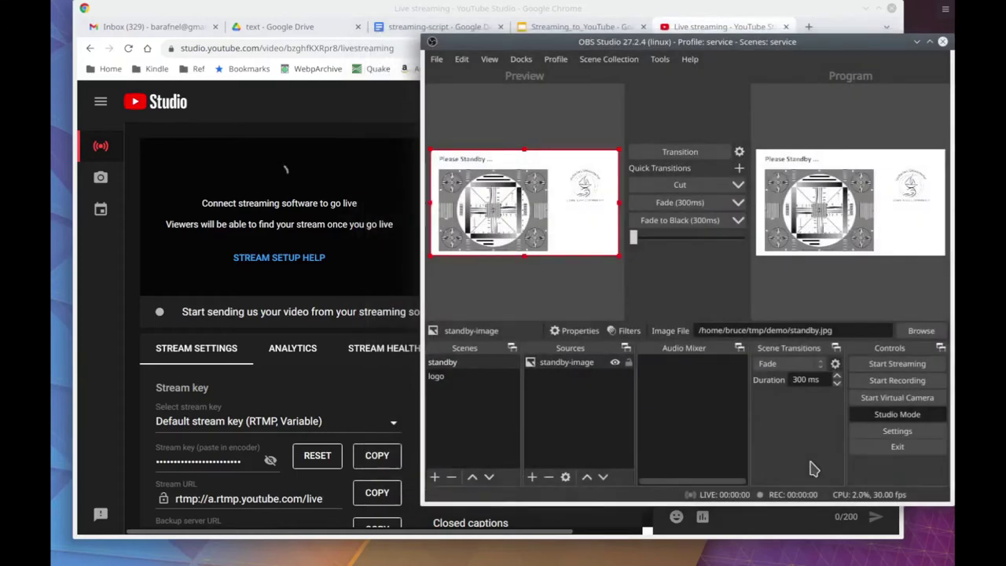
Go live from OBS and check YouTube Studio shows the standby card with excellent connection.
left_click(886, 368)
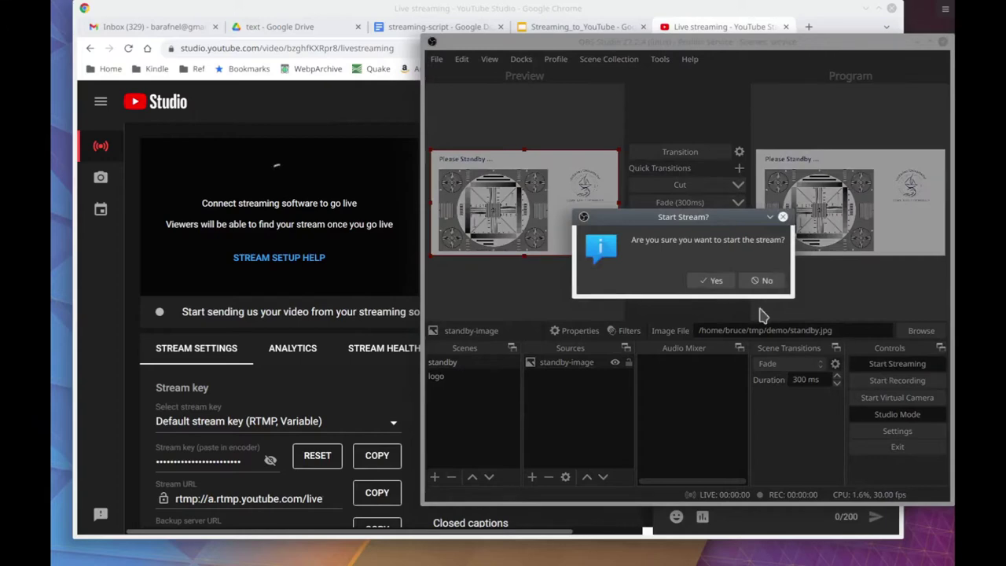
left_click(706, 285)
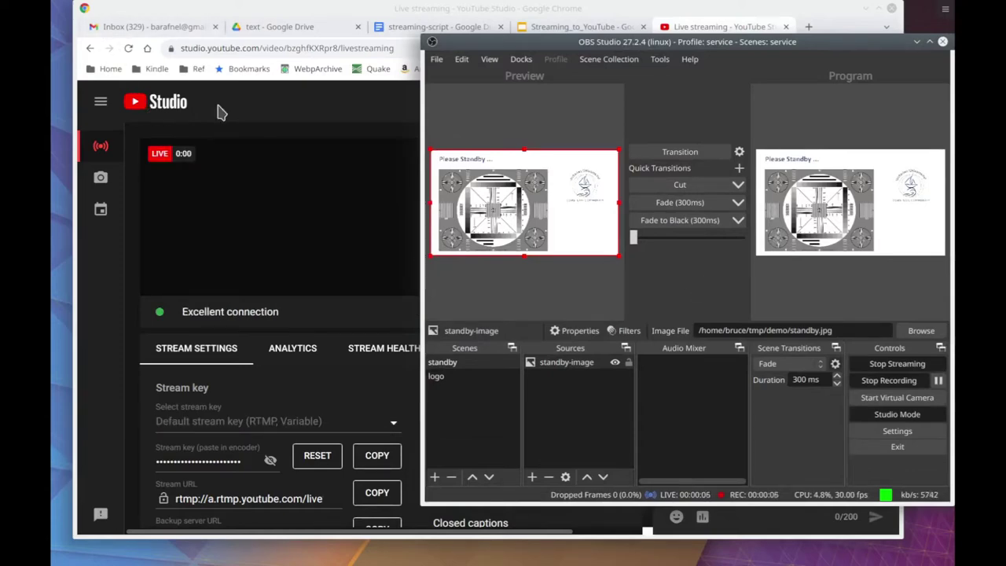
left_click(264, 14)
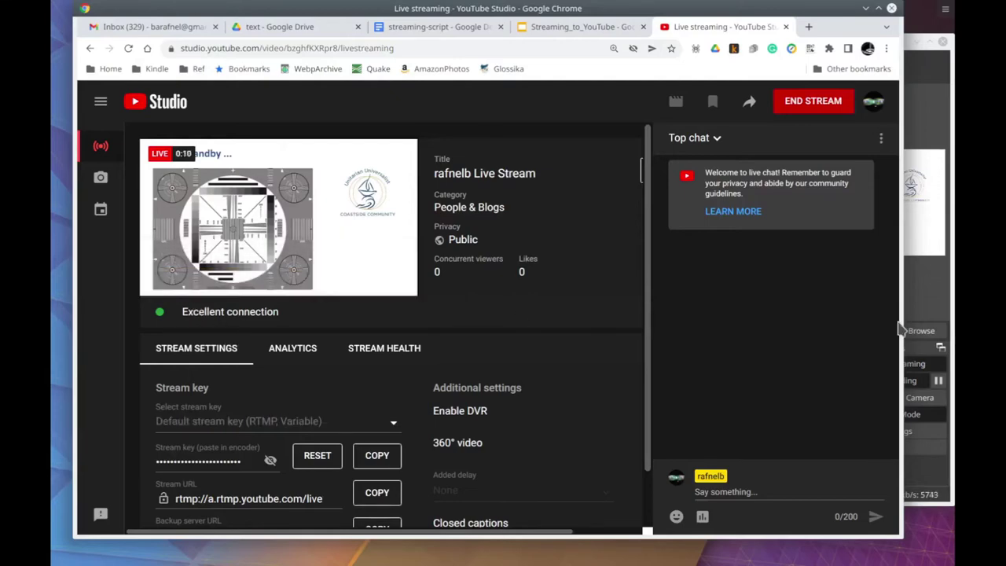
left_click(937, 307)
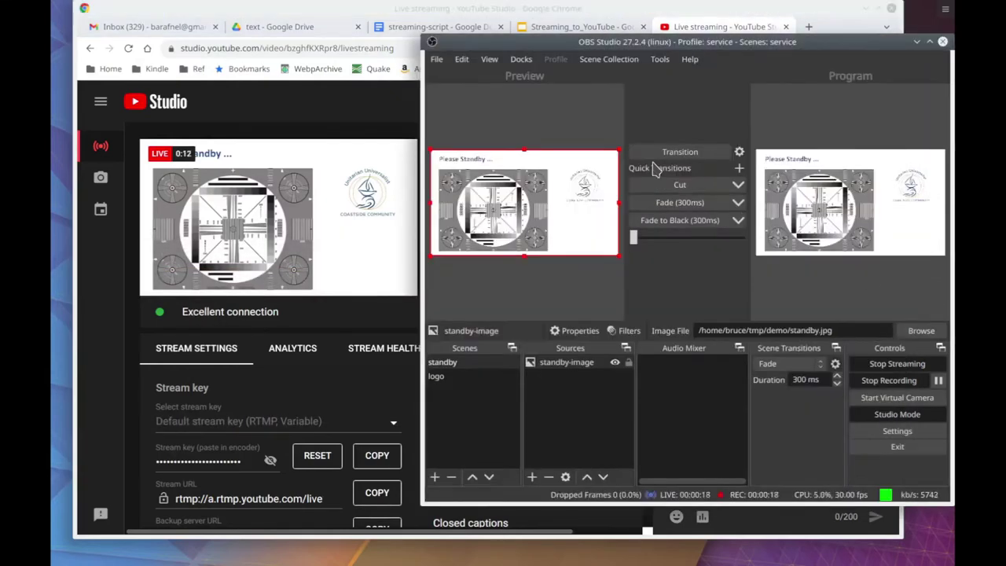
left_click(481, 377)
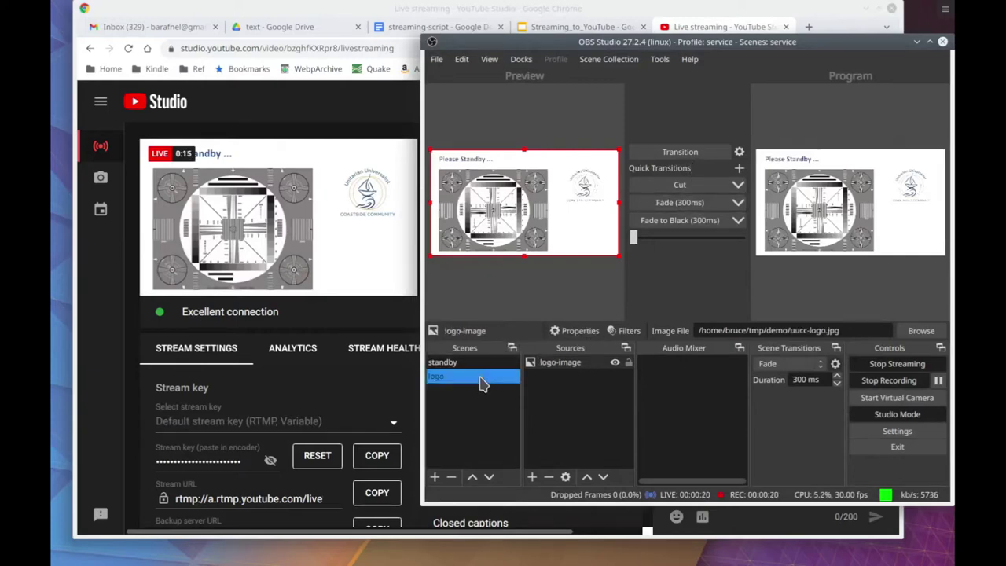
Send the logo scene live, then transition back to the standby scene.
left_click(685, 158)
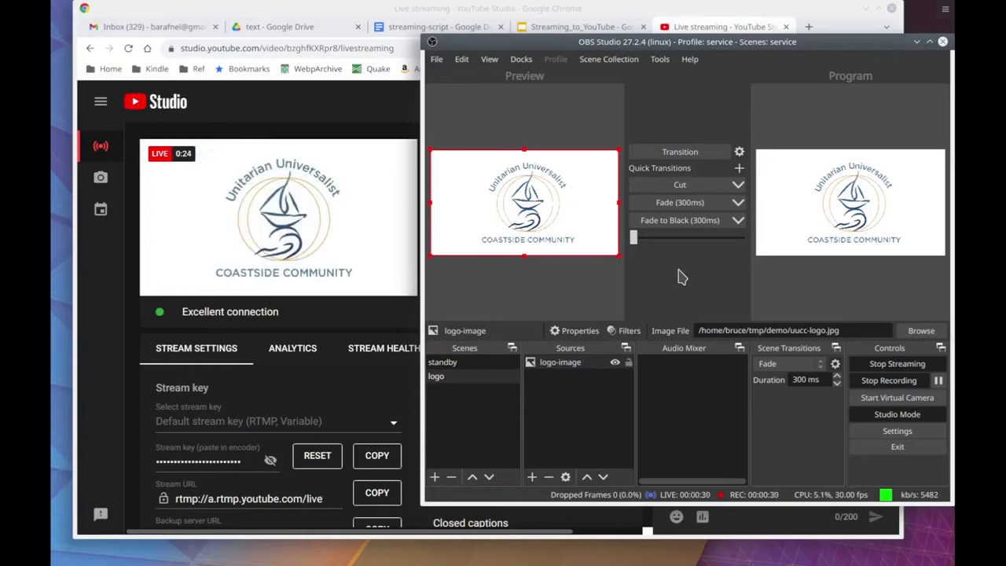
left_click(454, 370)
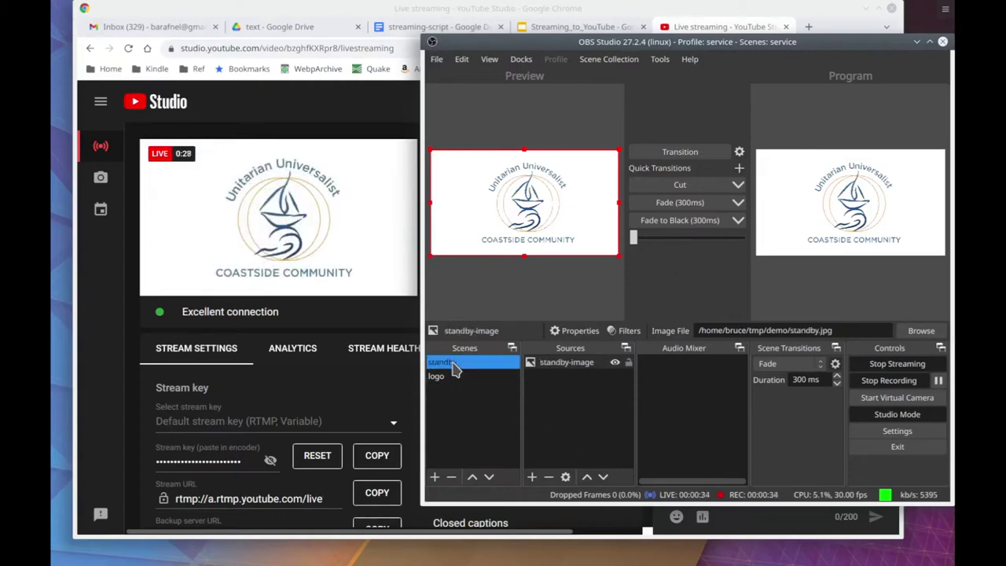
left_click(694, 154)
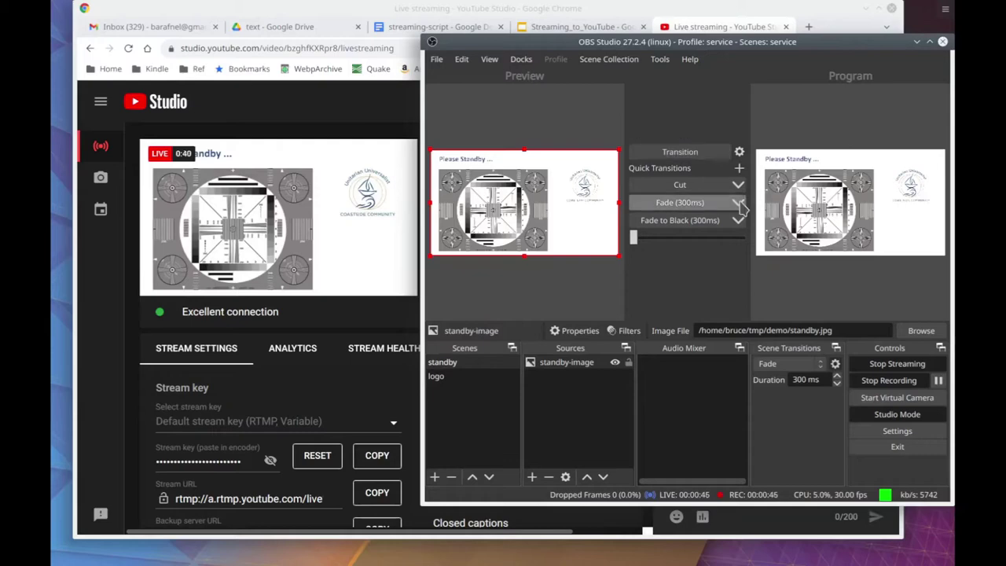
left_click(886, 365)
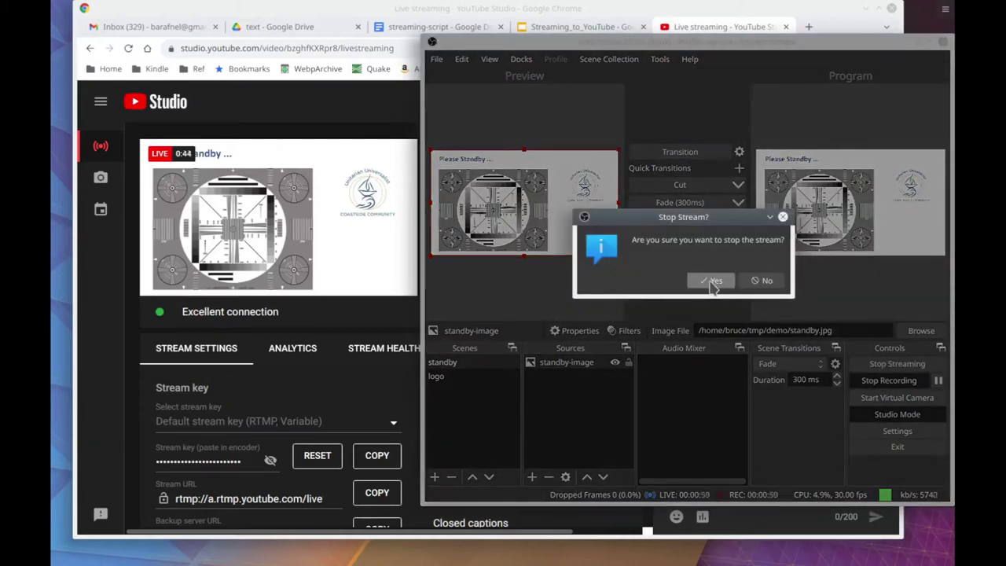
Stop the stream and then the recording, confirming each prompt.
left_click(711, 281)
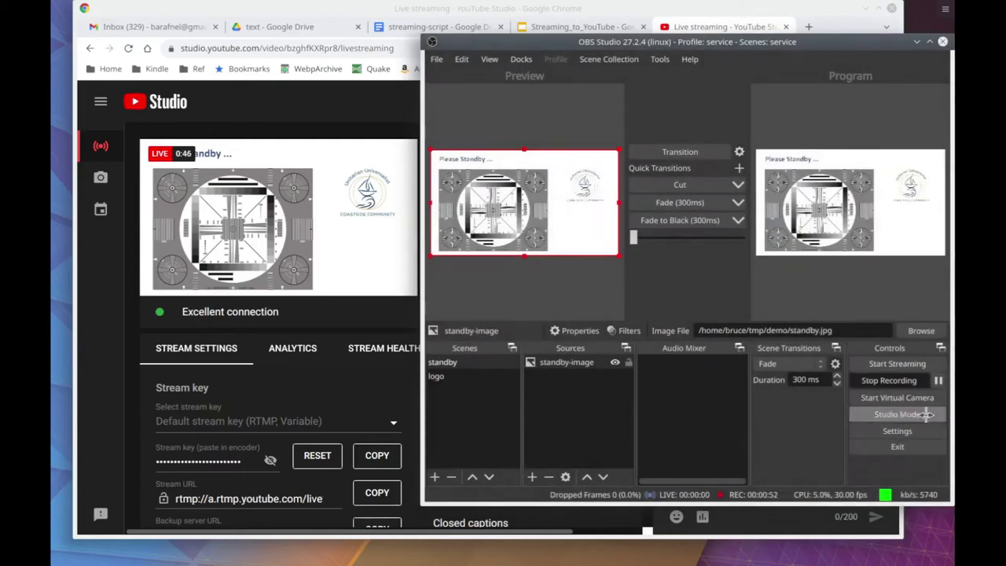
left_click(894, 387)
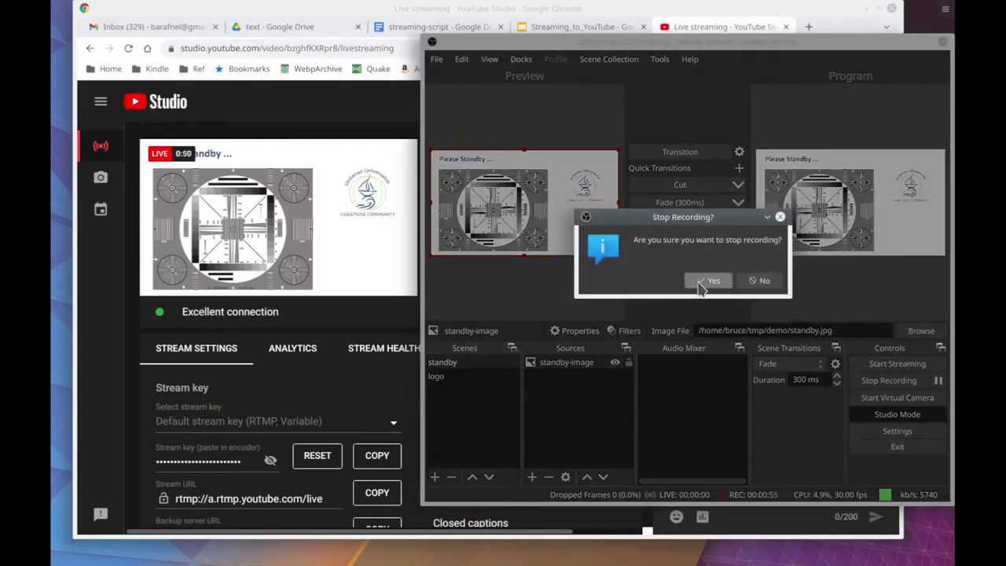
left_click(702, 283)
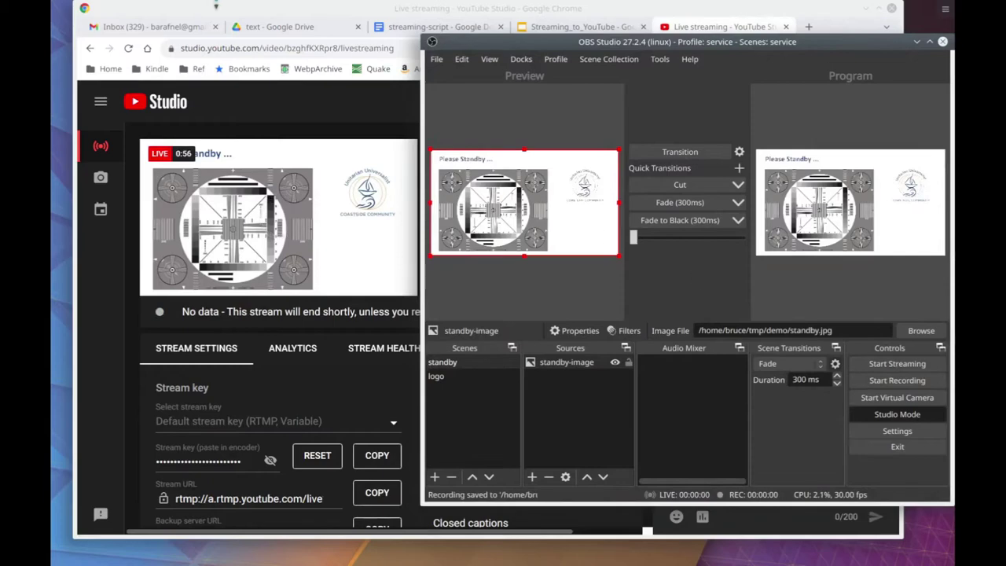
End the YouTube live broadcast and dismiss the Stream Finished summary.
left_click(312, 12)
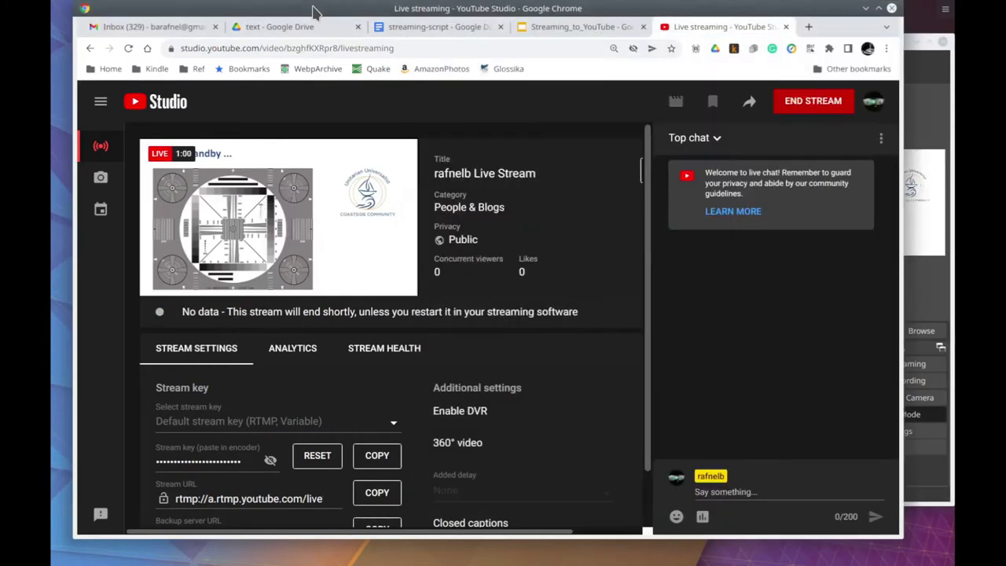
mouse_move(182, 162)
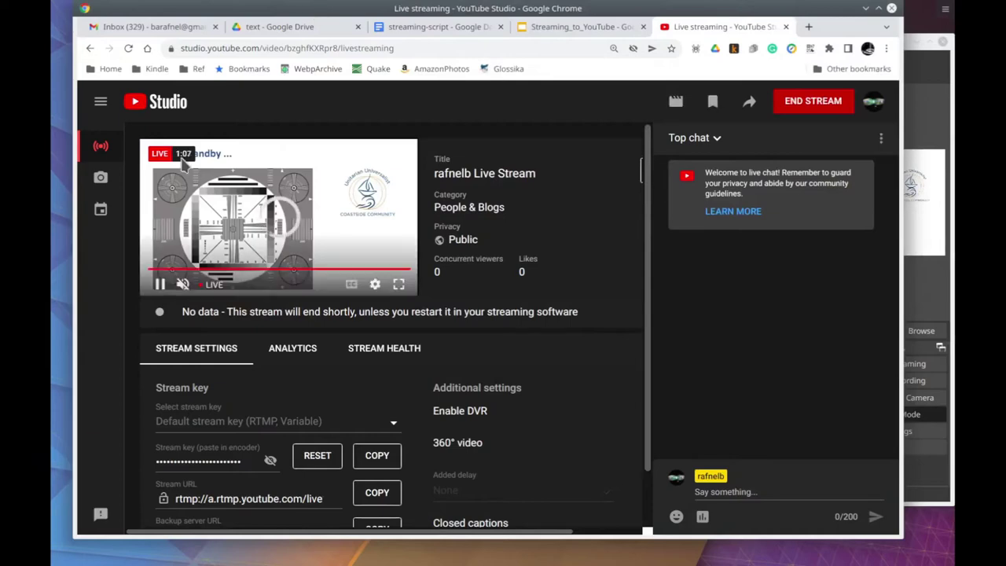
left_click(802, 111)
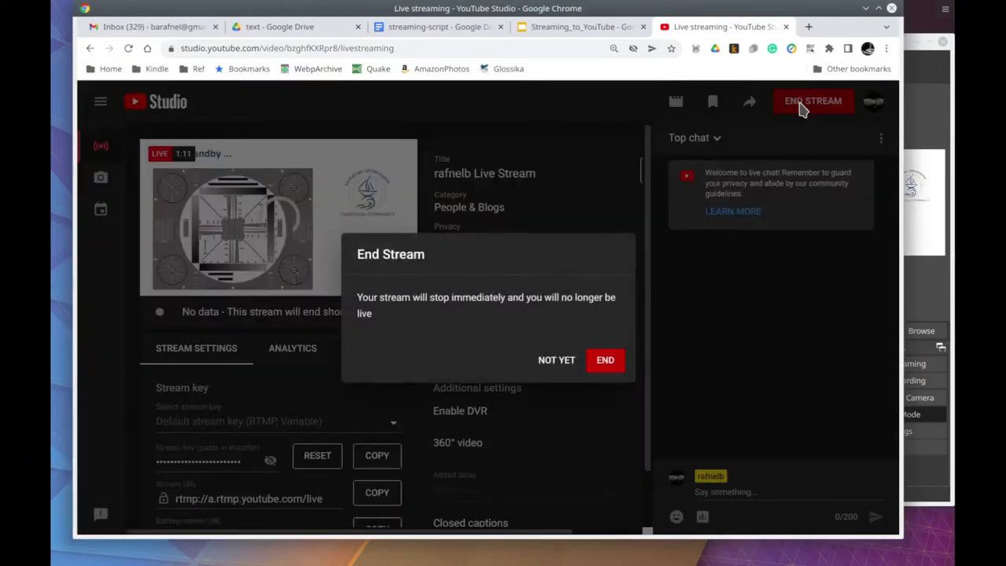
left_click(604, 362)
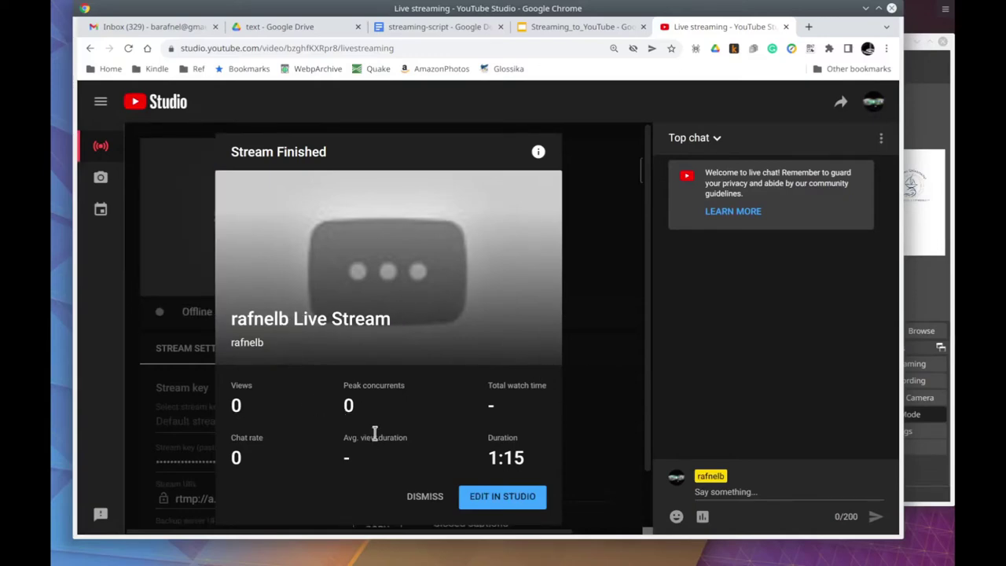
left_click(411, 500)
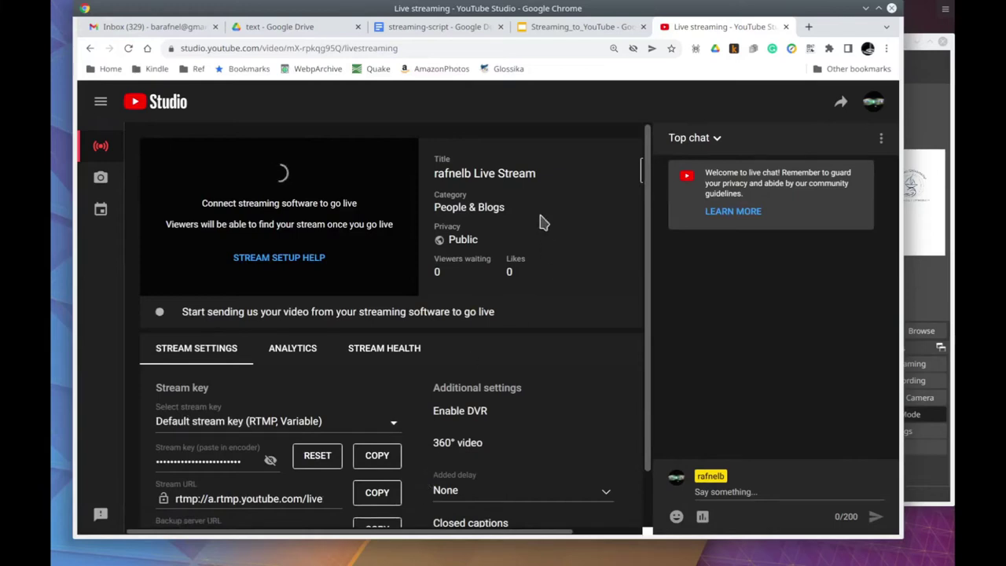
Browse to the channel's Content Live list and play the newest replay.
left_click(154, 108)
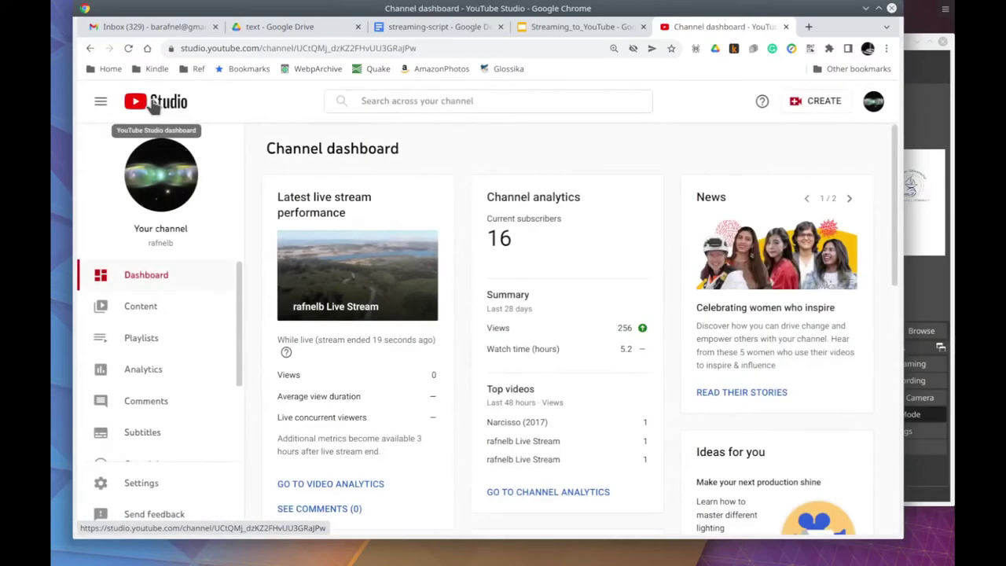
left_click(141, 308)
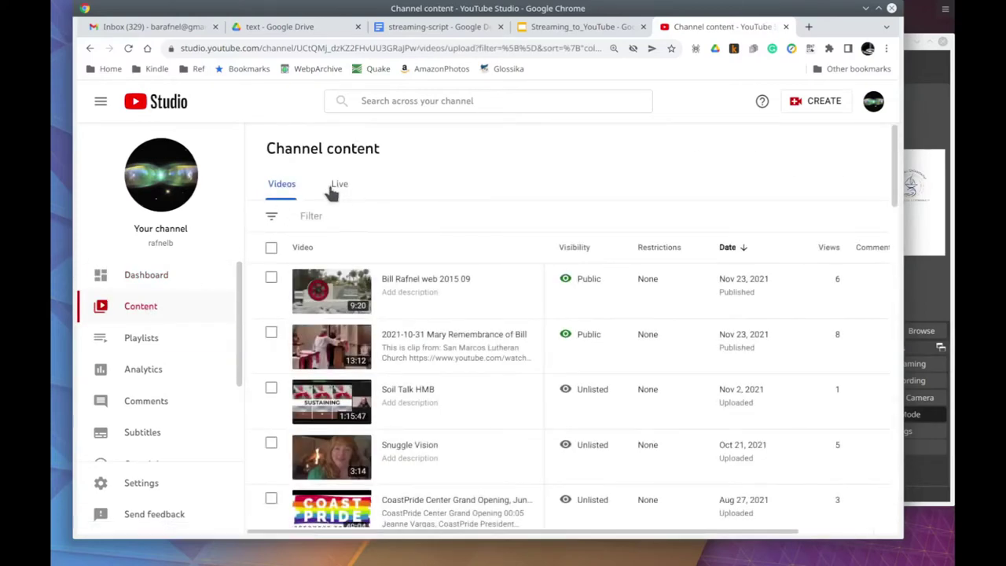
left_click(343, 188)
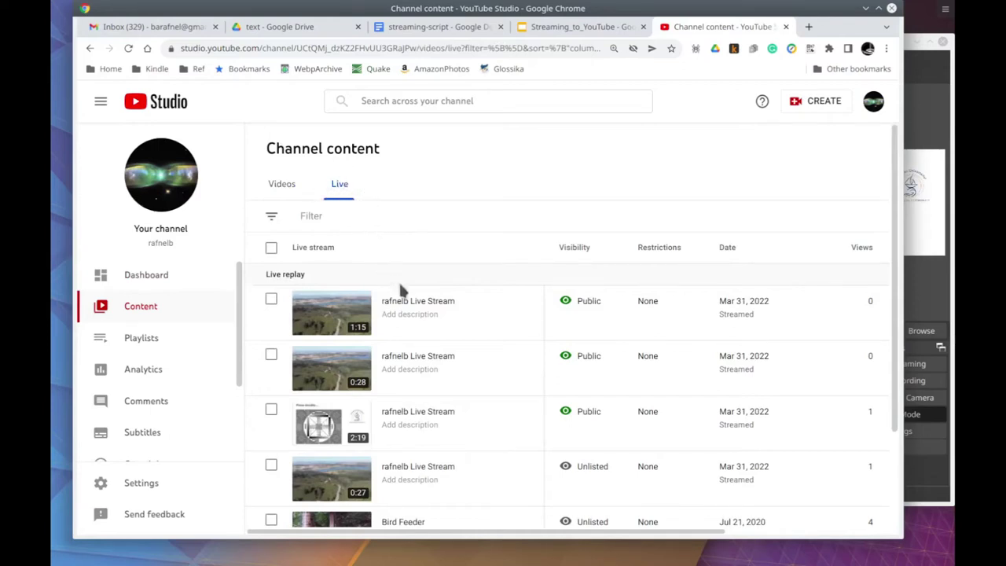
mouse_move(654, 315)
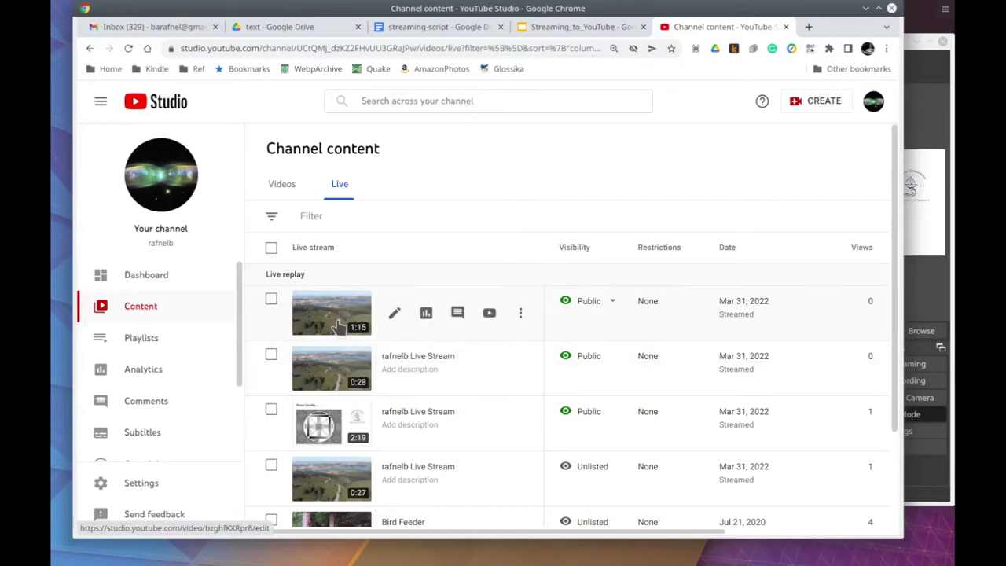
left_click(489, 313)
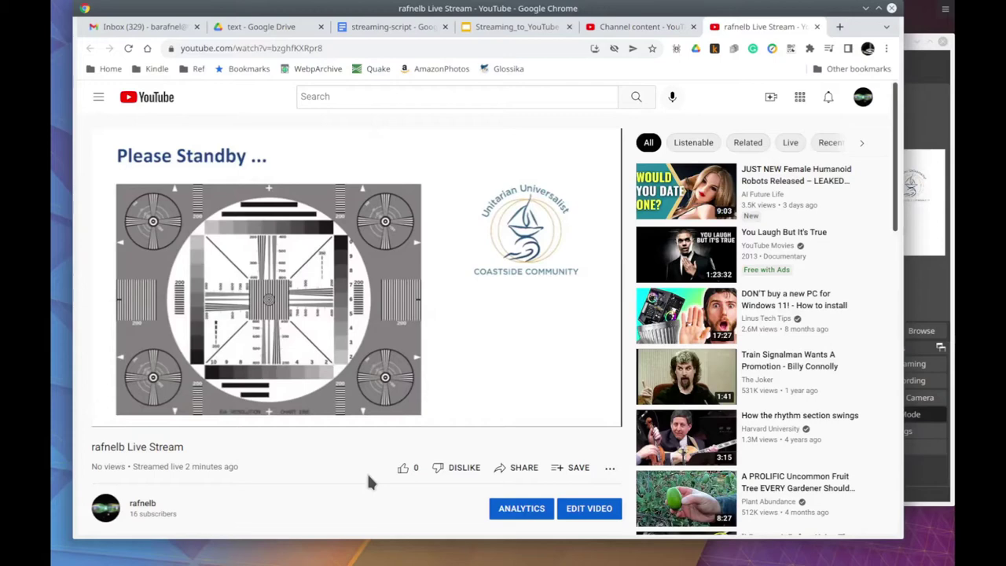
left_click(383, 408)
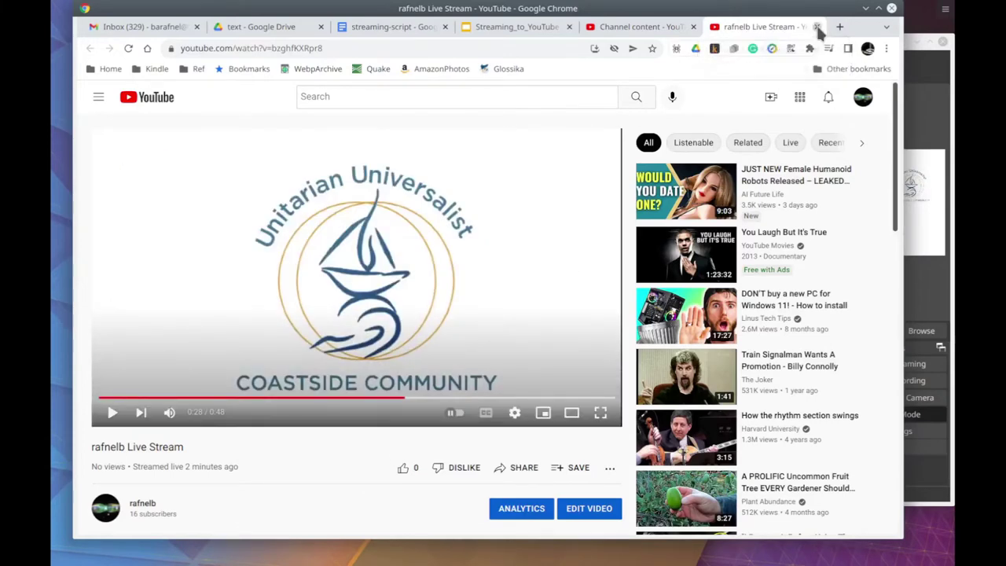
left_click(817, 27)
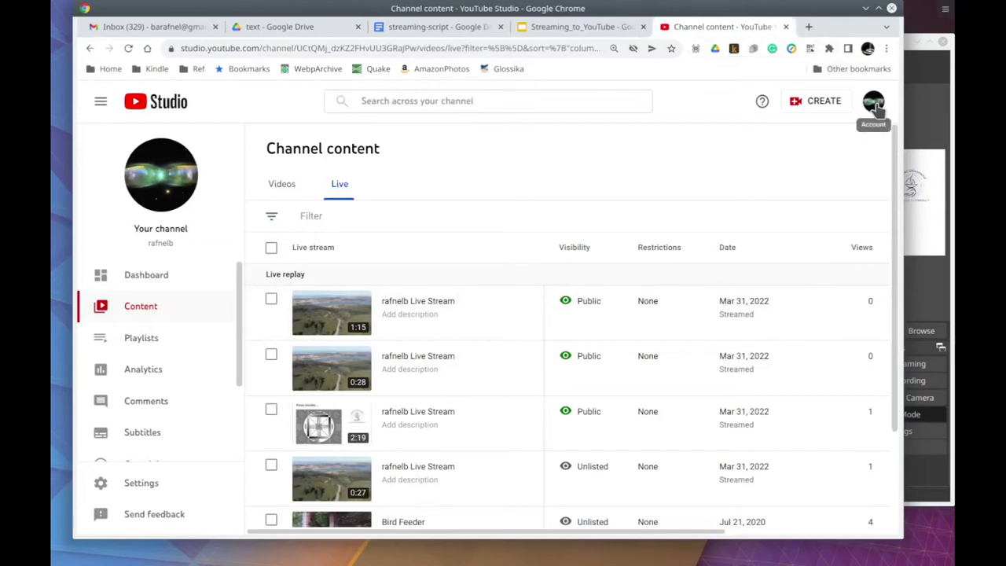
Visit the public channel page and pause its featured Narcisso (2017) video.
left_click(874, 106)
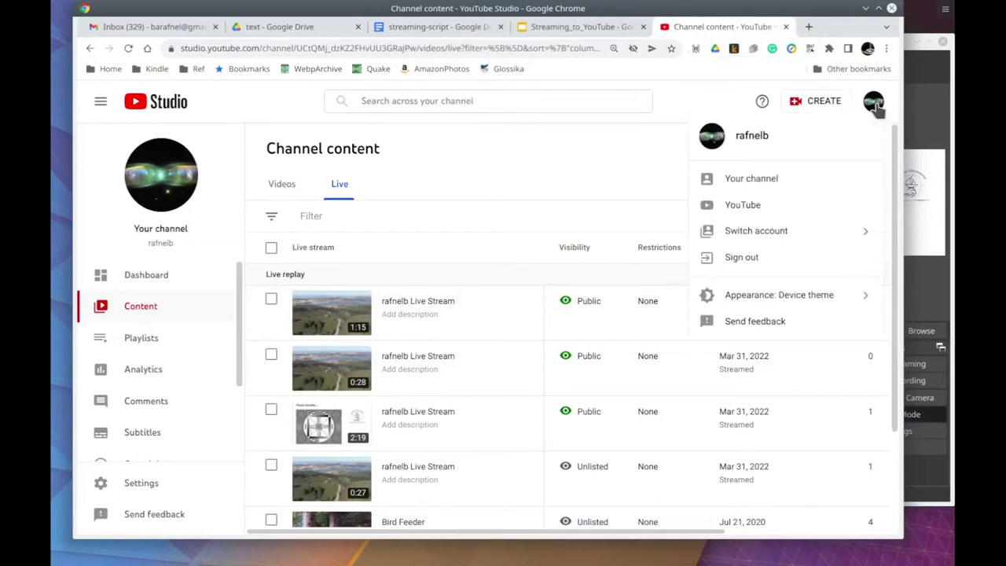
left_click(753, 183)
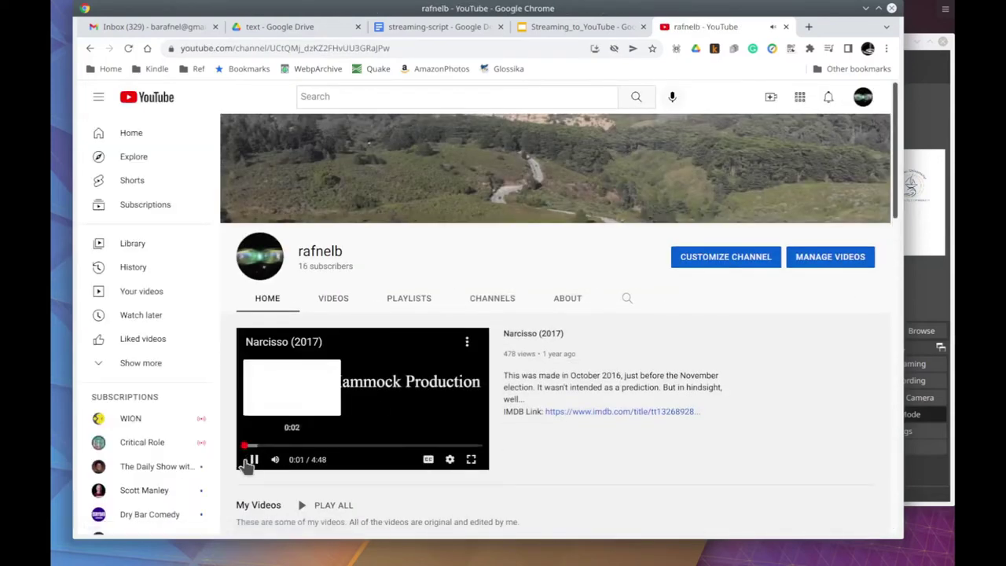
left_click(253, 460)
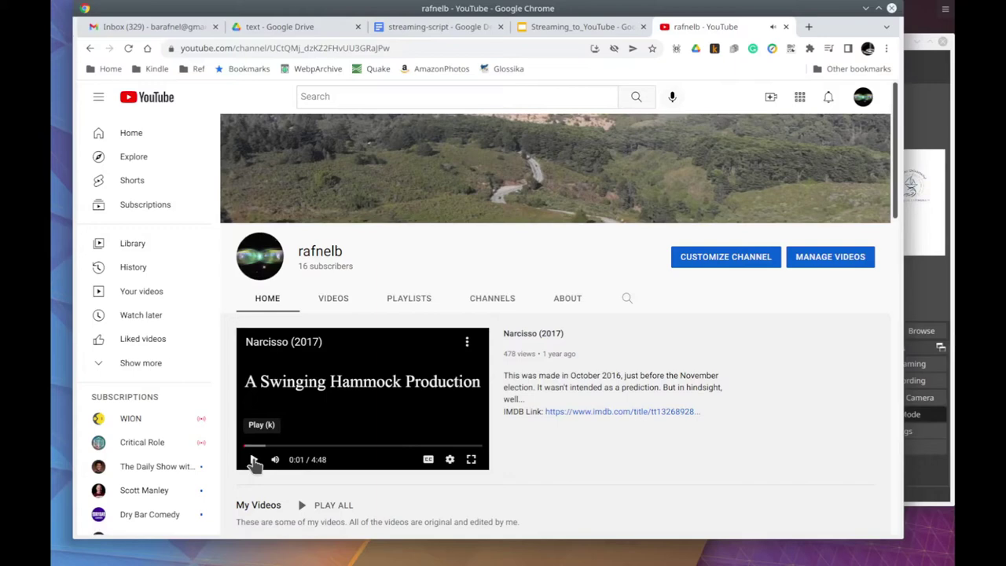
scroll(573, 448, "down", 4)
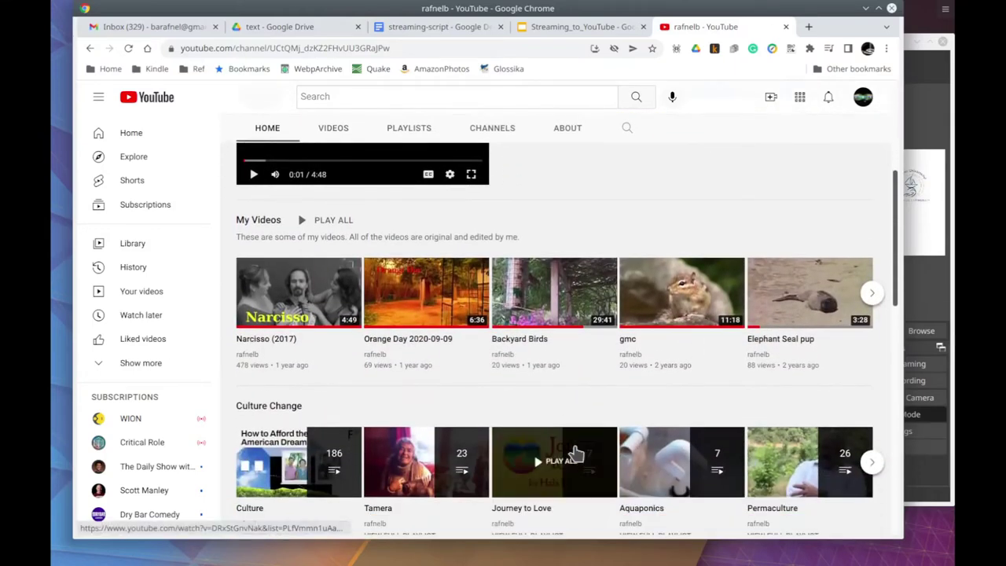
scroll(576, 454, "up", 4)
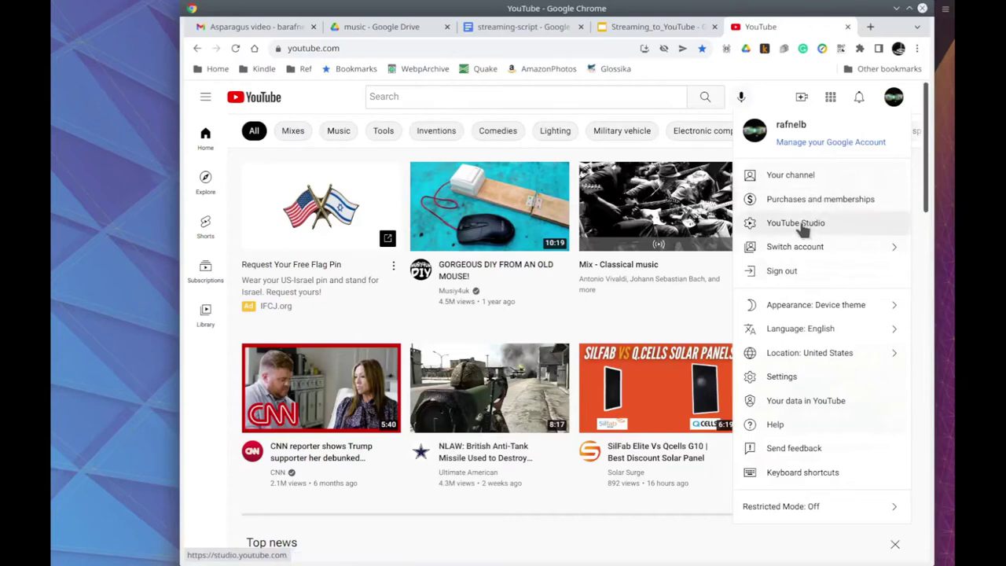
Open YouTube Studio's Go live control room and its Manage list of scheduled streams.
left_click(804, 228)
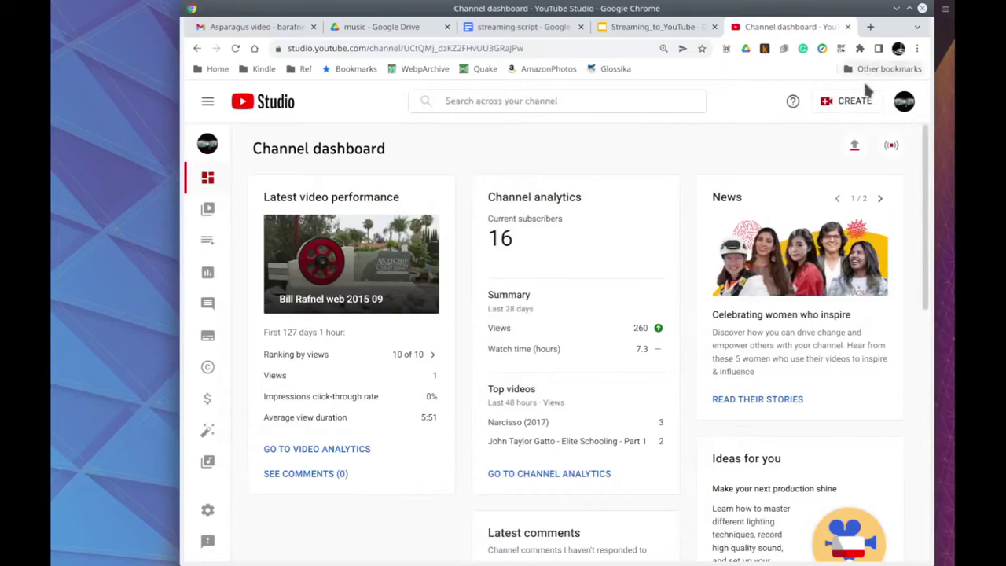
left_click(851, 104)
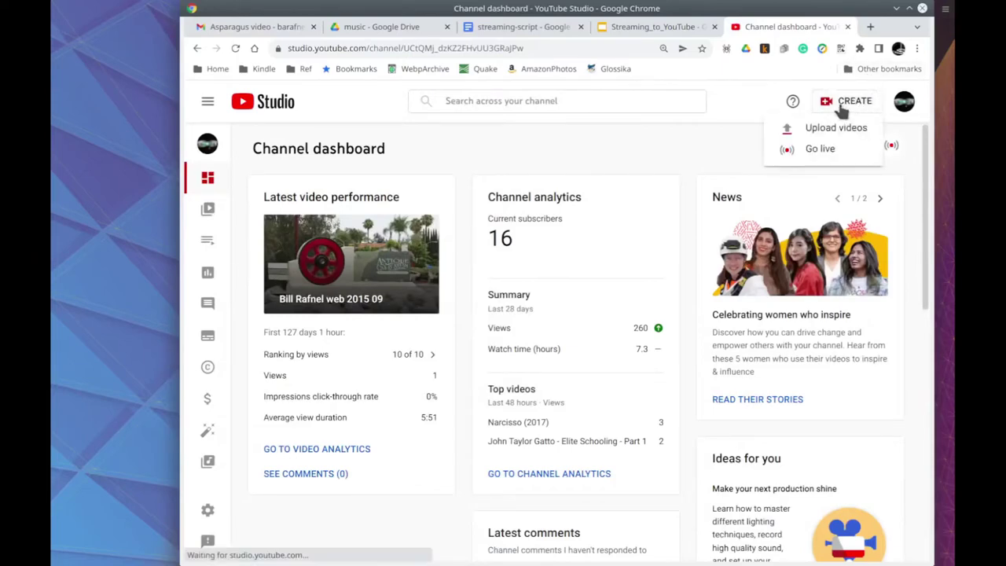
left_click(819, 154)
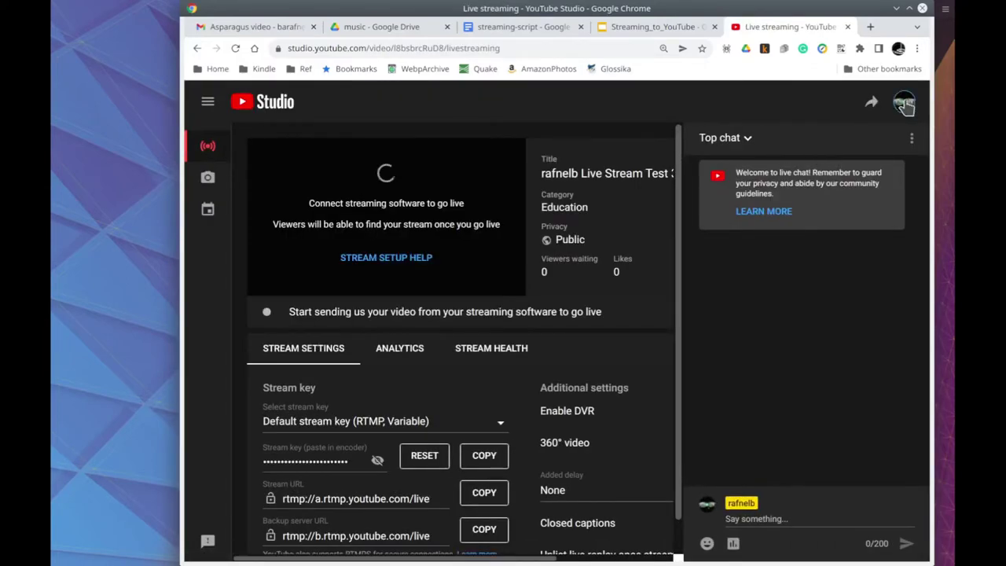
left_click(208, 216)
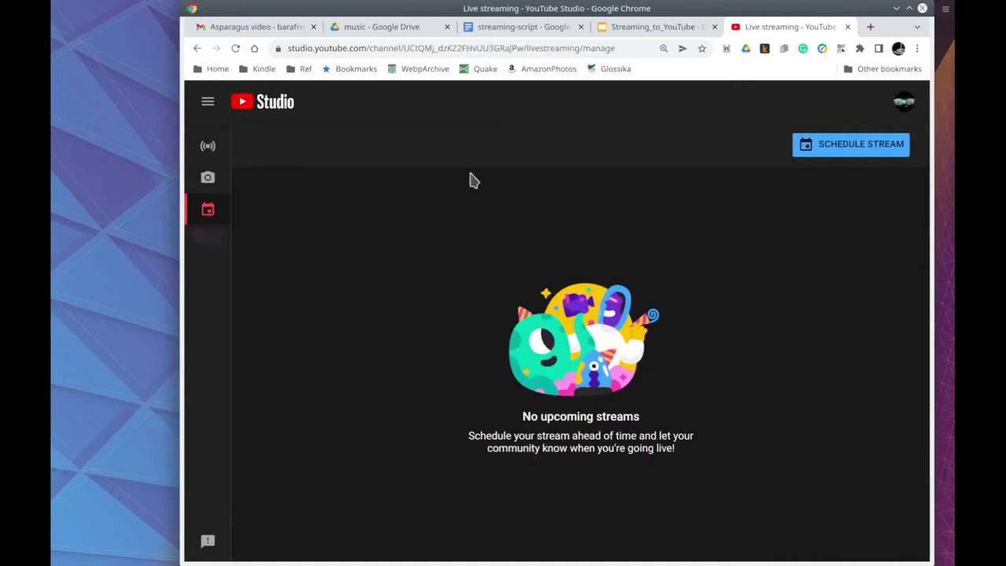
Schedule a new stream titled 'testing' with the description 'Just Testing'.
left_click(834, 151)
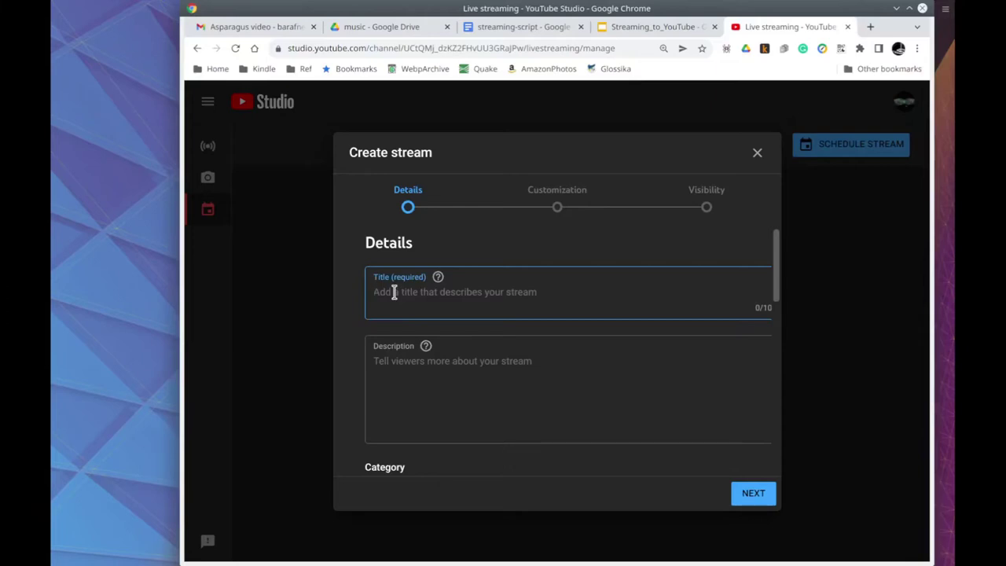
type("testing")
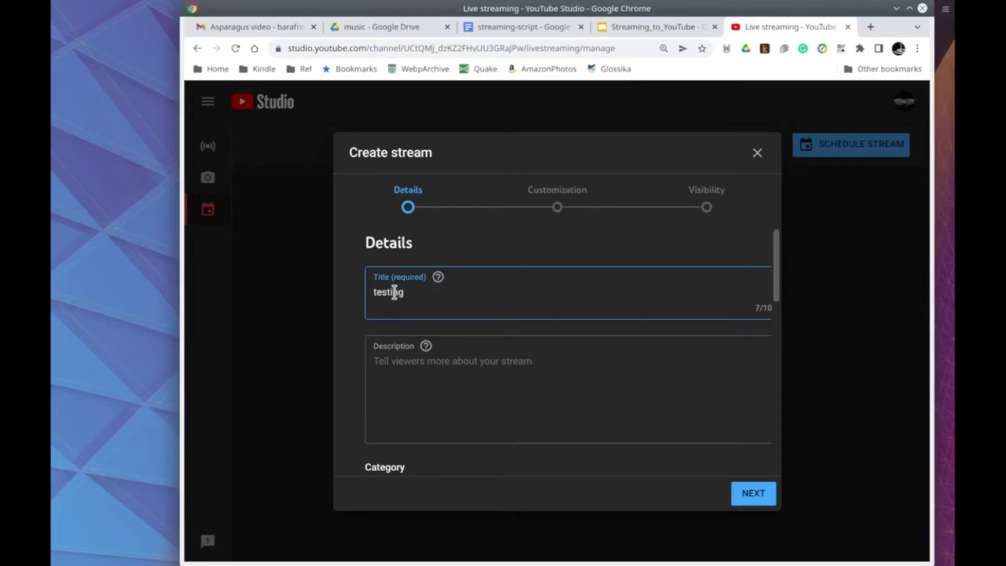
left_click(403, 360)
type("Just Testing")
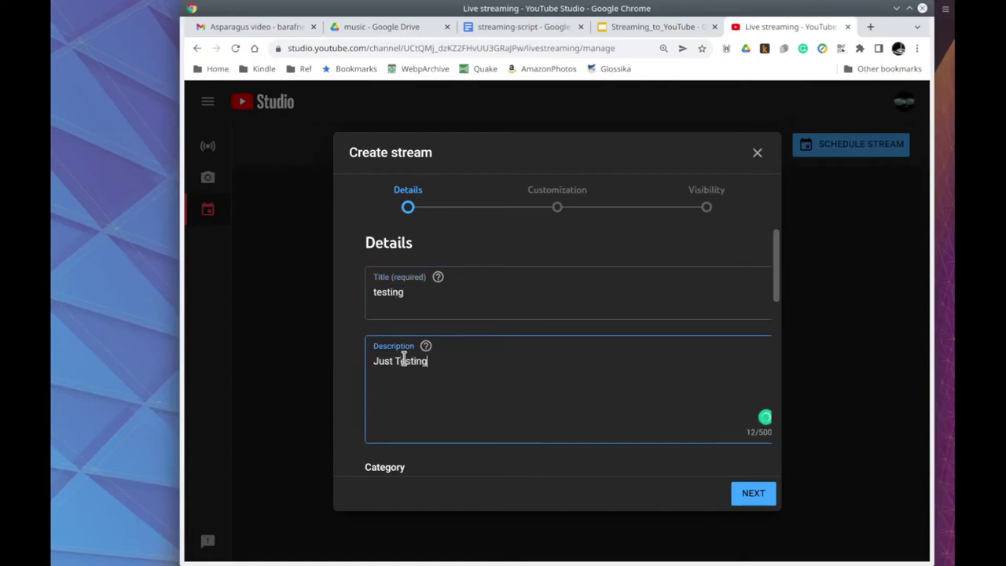
Expand the extra stream details and turn off automatic chapters.
scroll(492, 388, "down", 4)
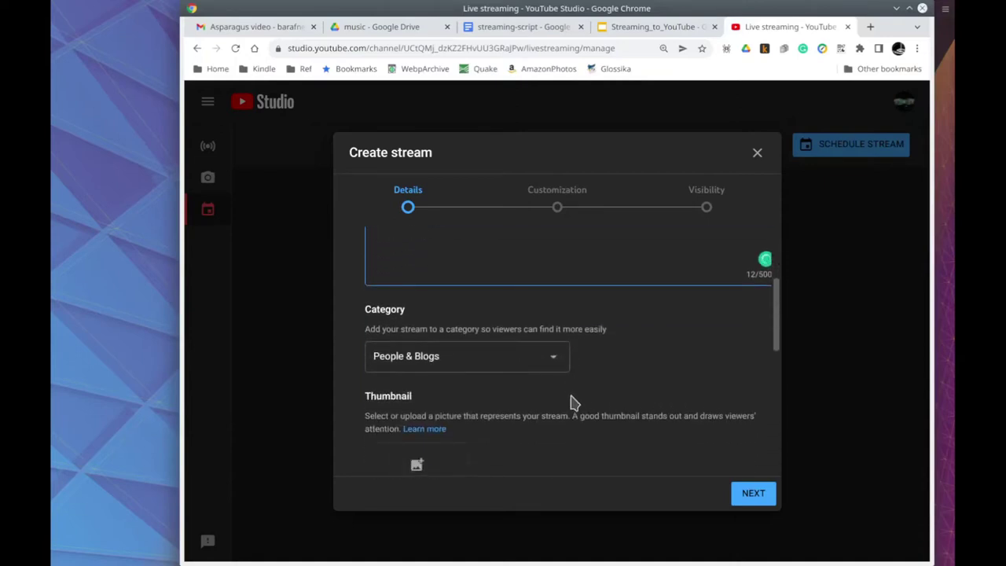
scroll(565, 399, "down", 1)
scroll(561, 348, "down", 3)
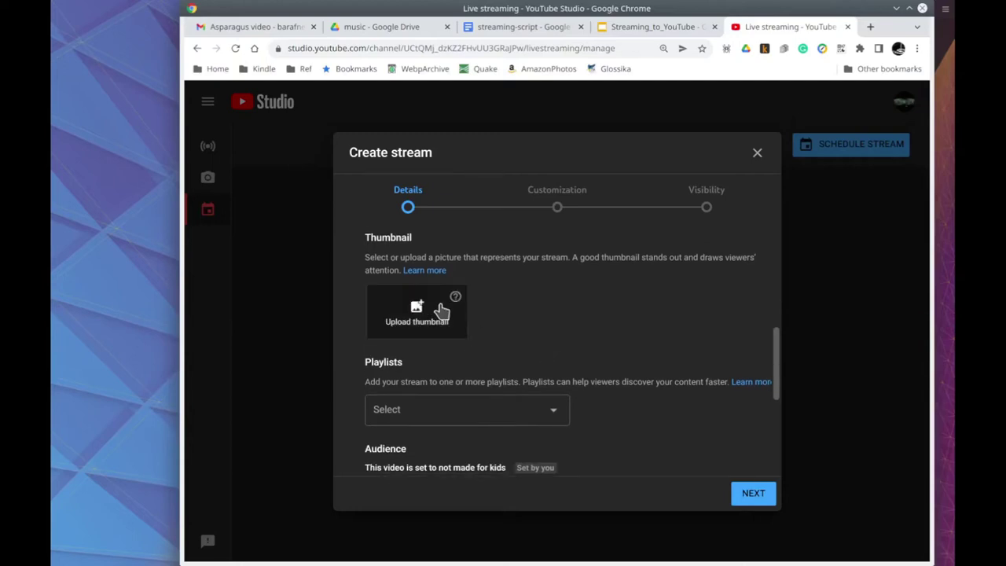
scroll(539, 341, "down", 3)
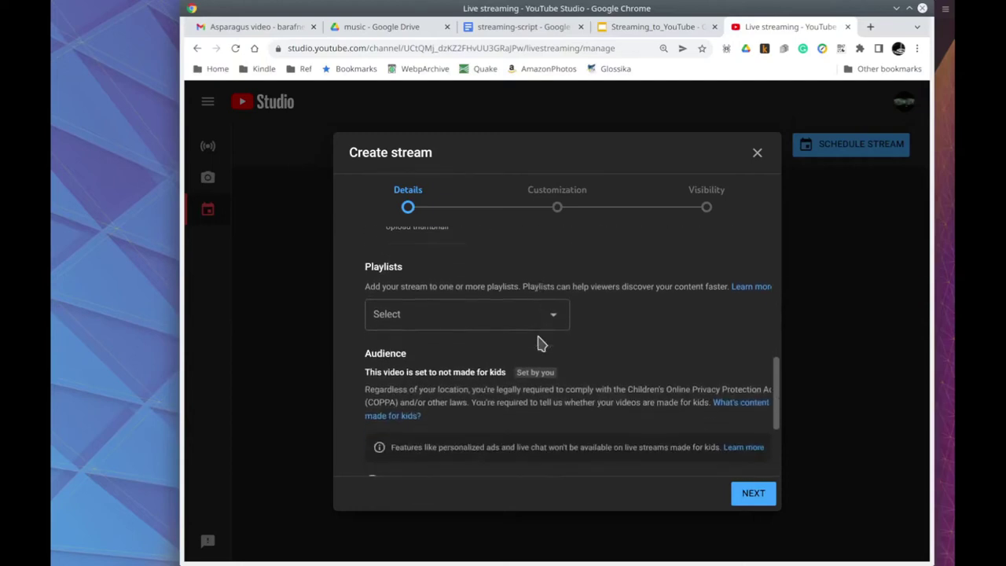
scroll(609, 346, "down", 3)
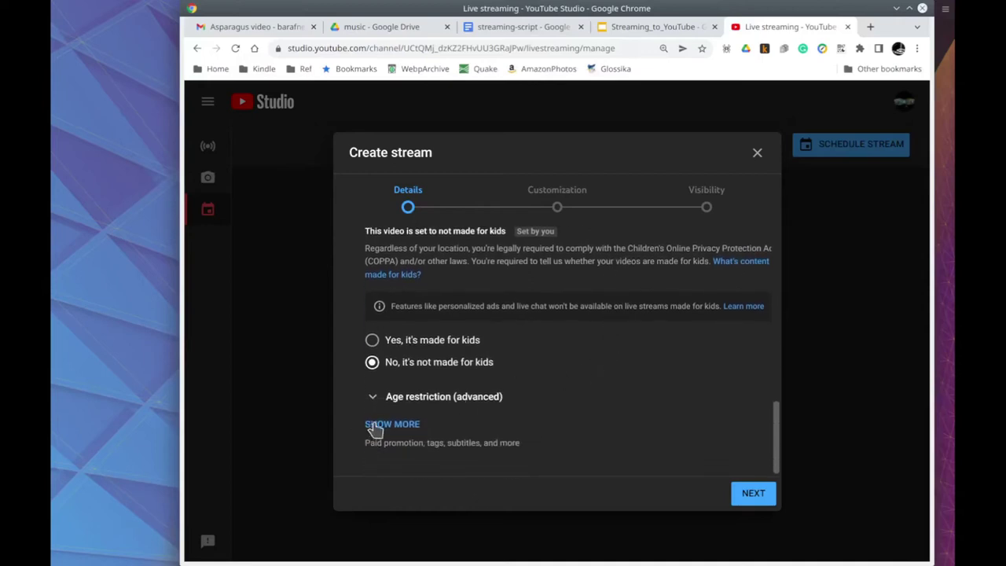
left_click(378, 425)
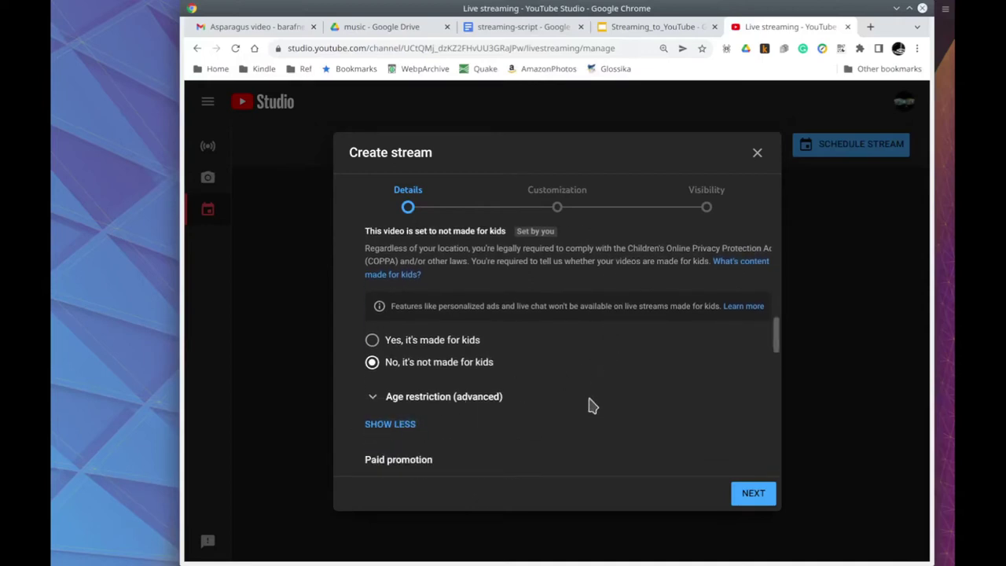
scroll(591, 404, "down", 5)
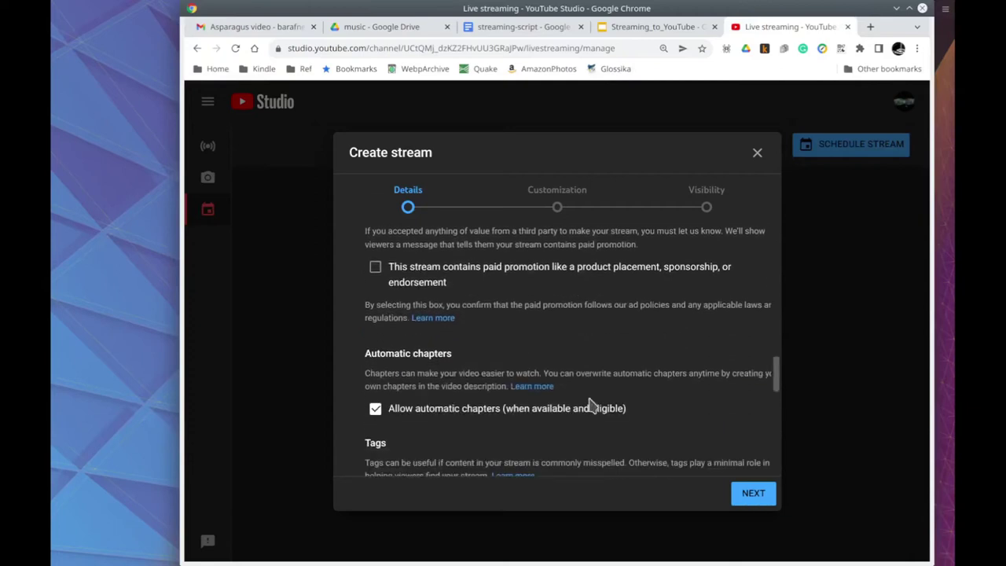
scroll(591, 404, "down", 3)
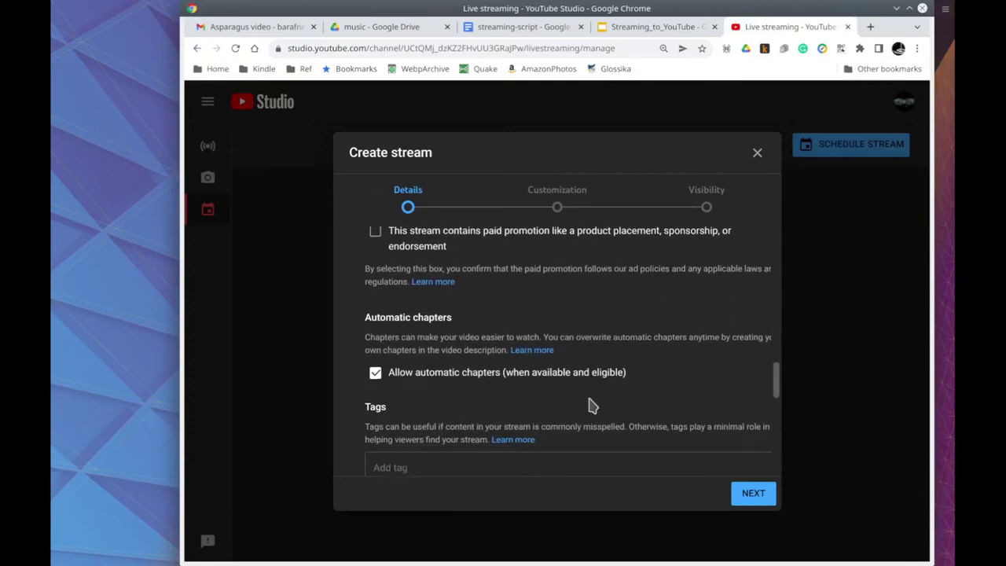
scroll(591, 402, "down", 1)
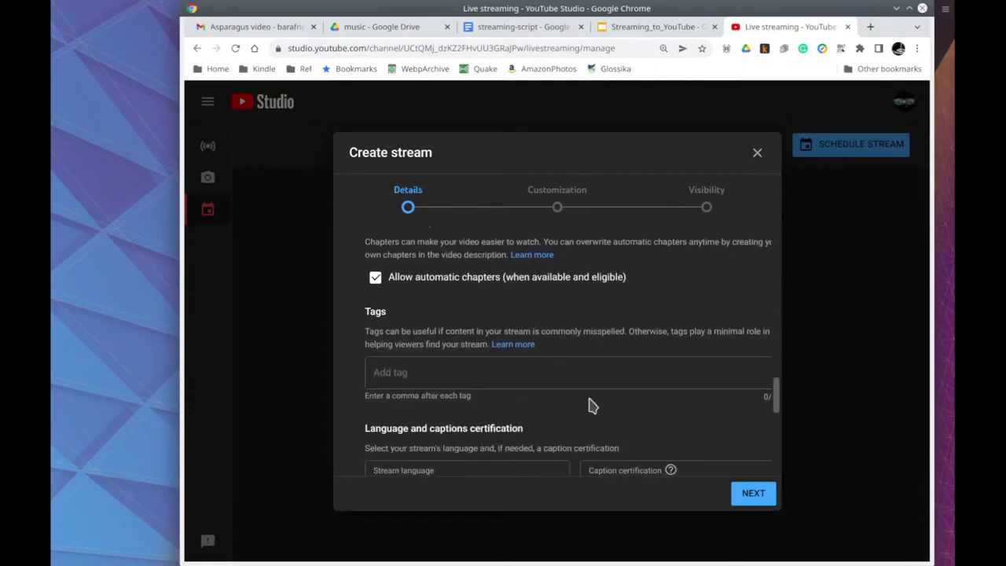
left_click(375, 277)
scroll(617, 307, "down", 2)
scroll(617, 306, "down", 2)
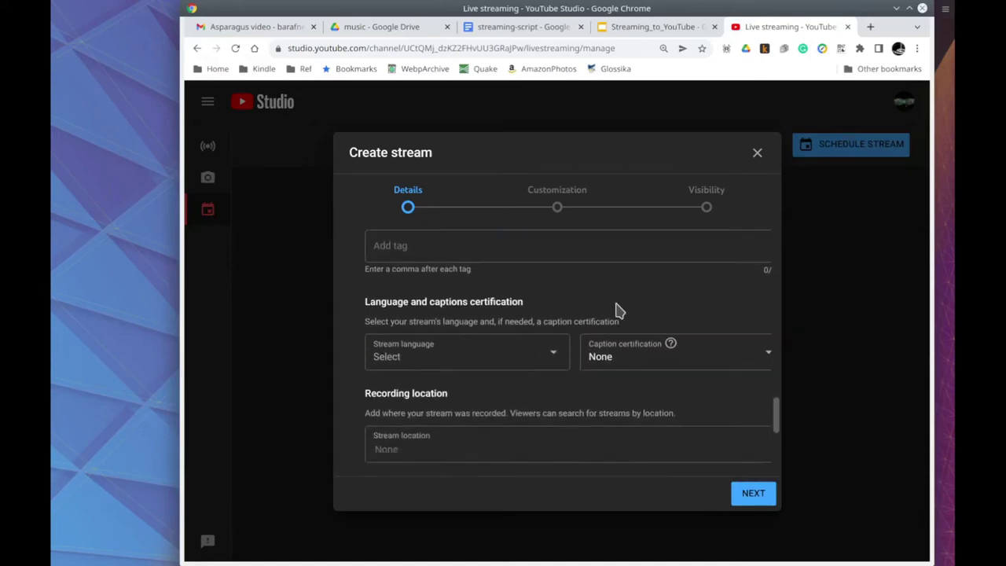
scroll(617, 310, "down", 2)
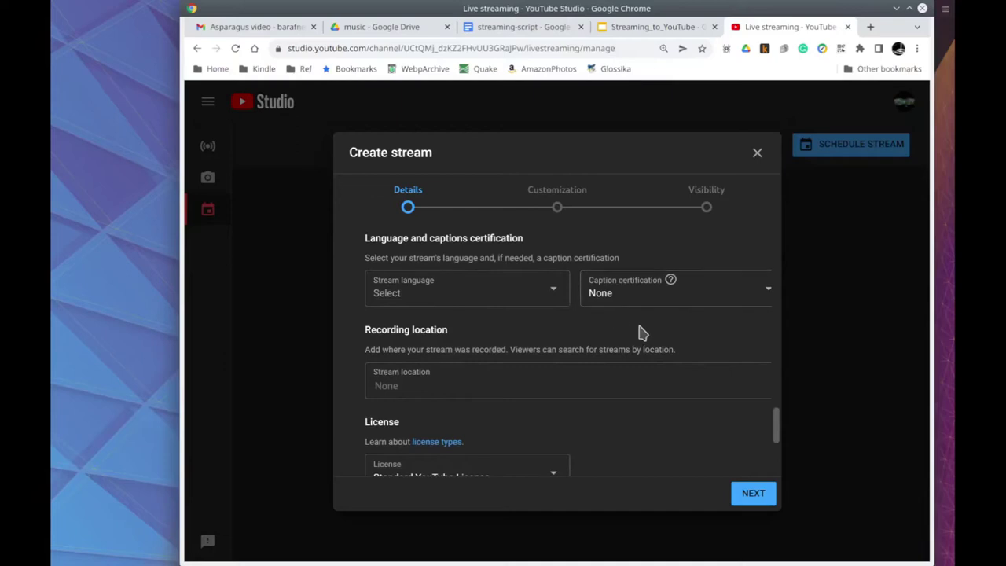
scroll(693, 338, "down", 1)
scroll(692, 334, "down", 1)
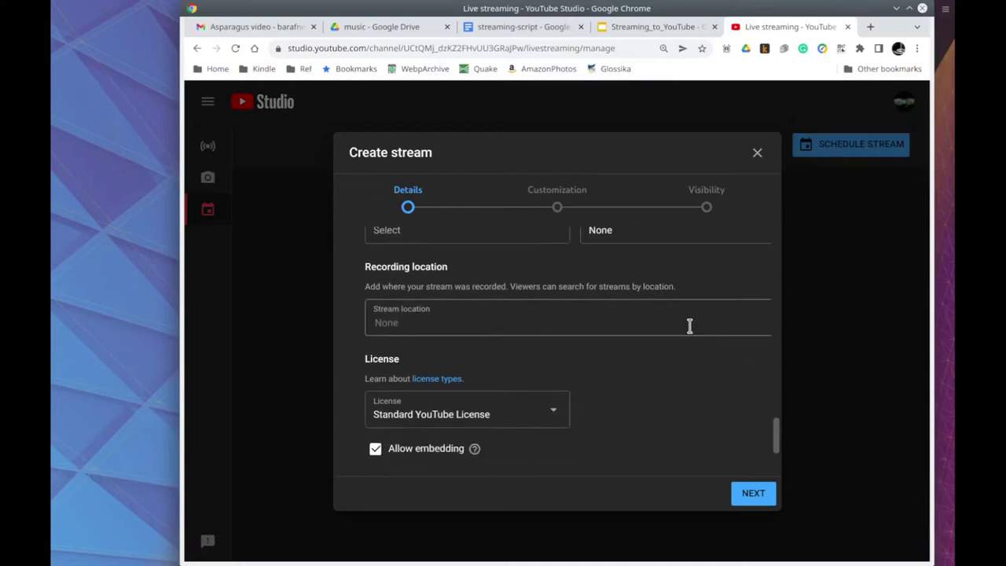
scroll(692, 334, "down", 2)
scroll(692, 334, "down", 2)
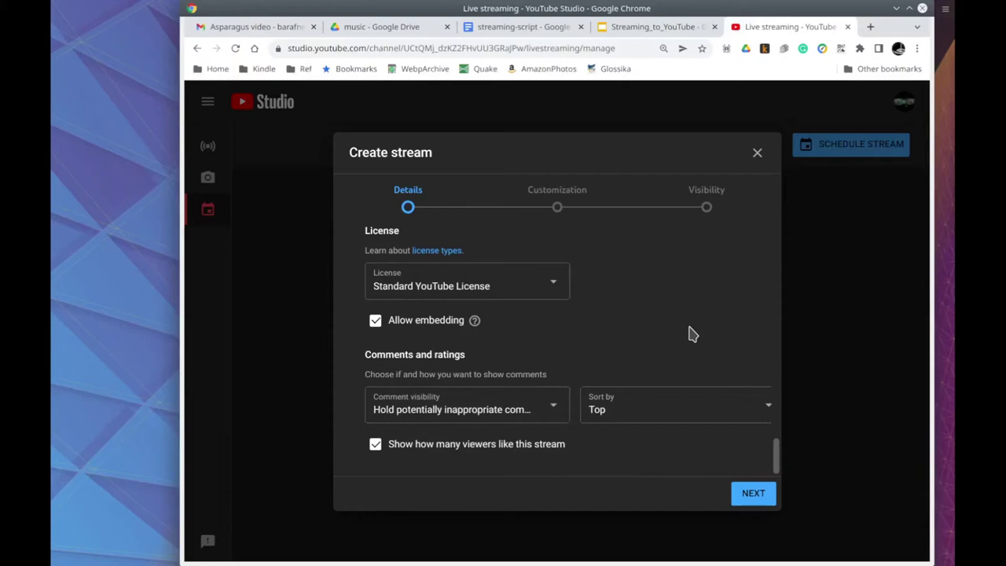
Restrict chat to subscribers and enable 60-second slow mode.
left_click(750, 499)
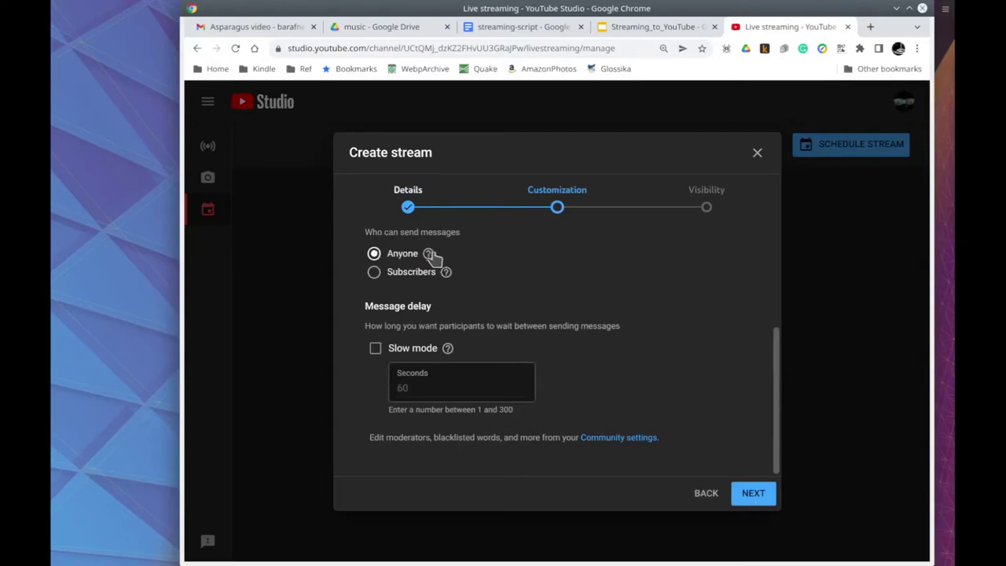
mouse_move(428, 259)
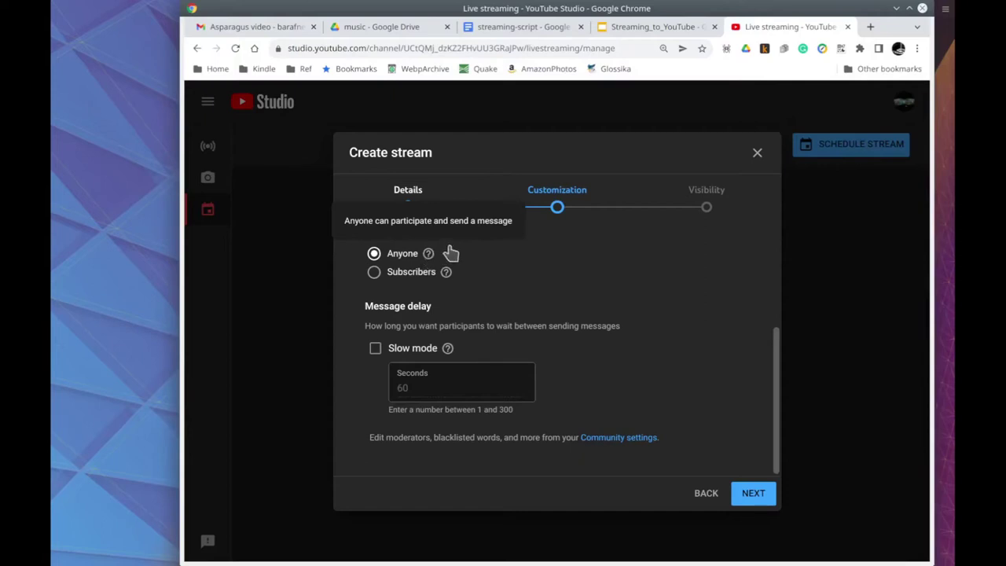
mouse_move(446, 277)
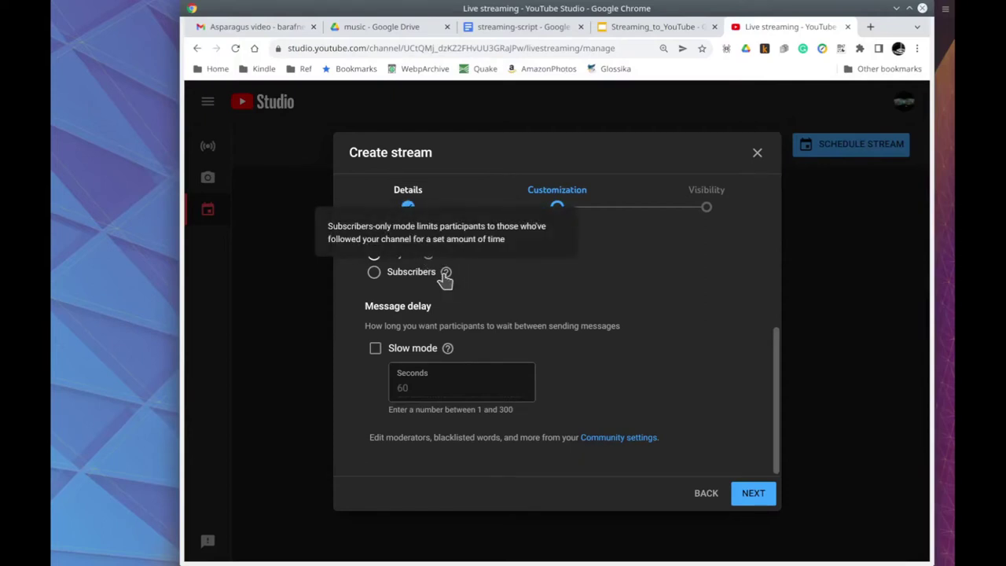
left_click(374, 273)
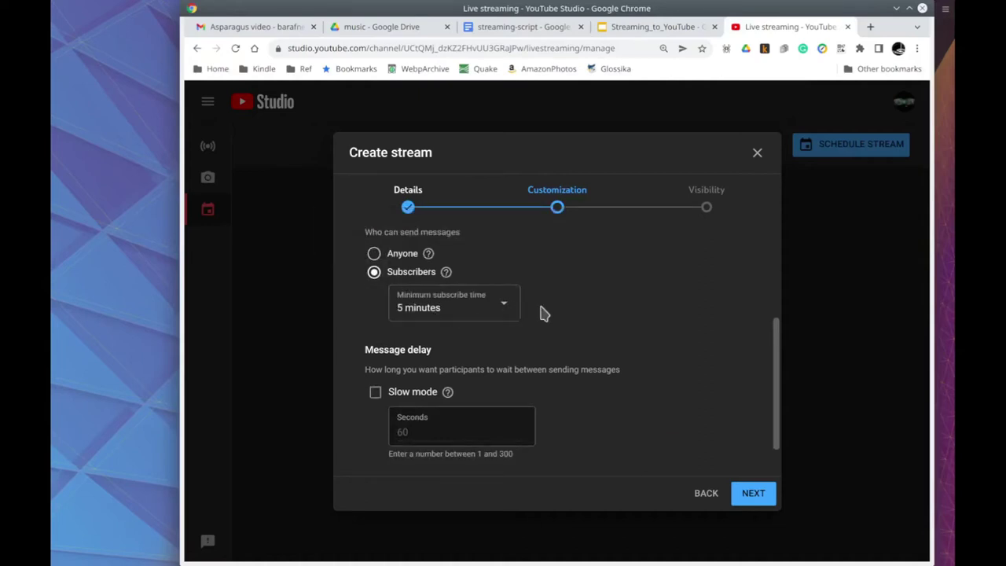
left_click(376, 393)
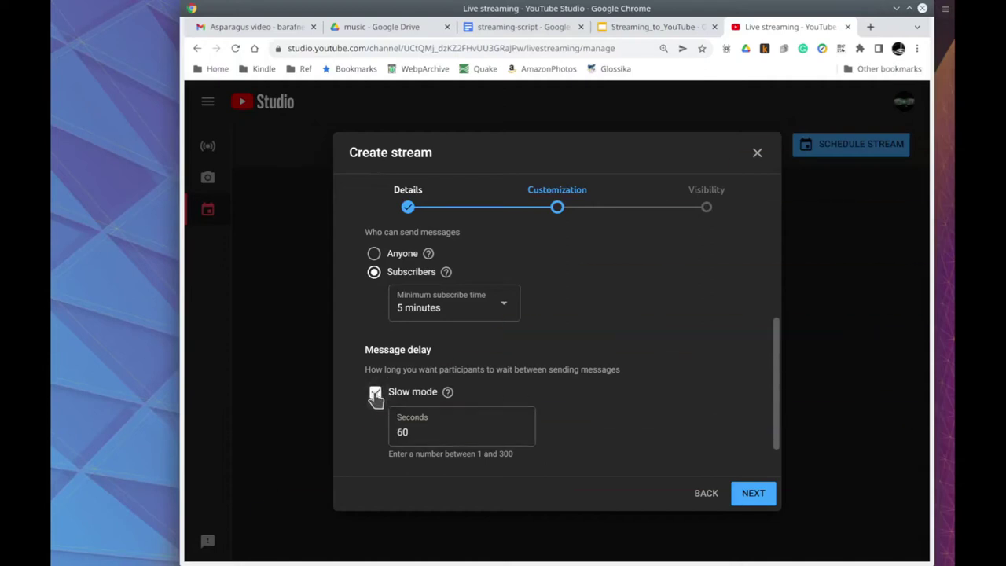
mouse_move(448, 394)
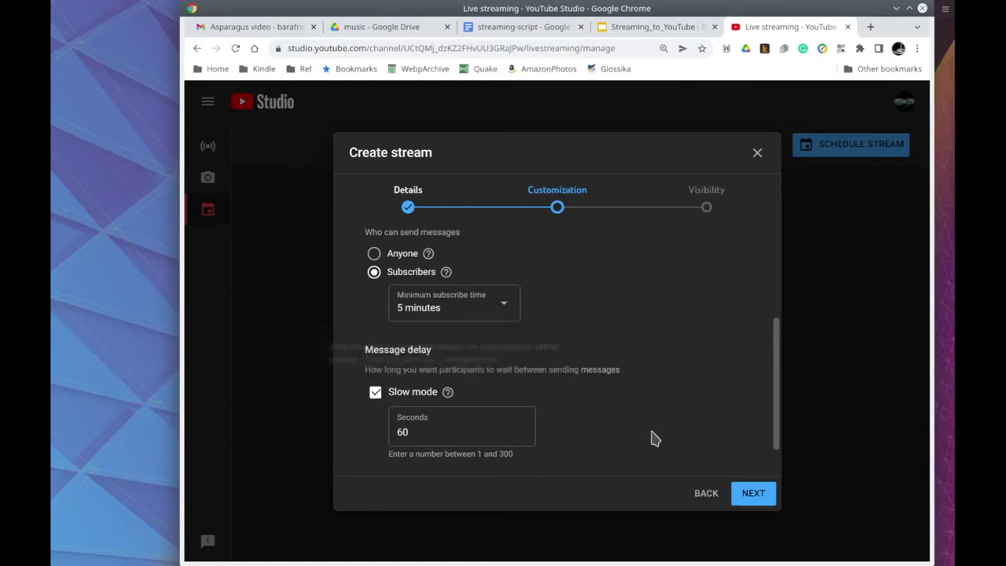
left_click(752, 495)
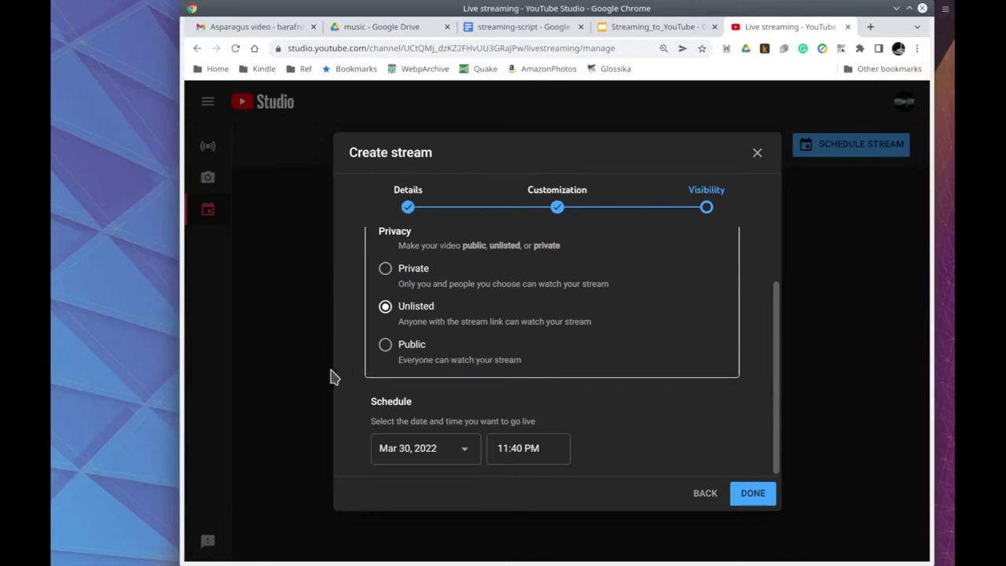
Make the stream Public, scheduled for Apr 3, 2022 at 11:00 AM, and create it.
left_click(386, 346)
left_click(422, 456)
left_click(388, 427)
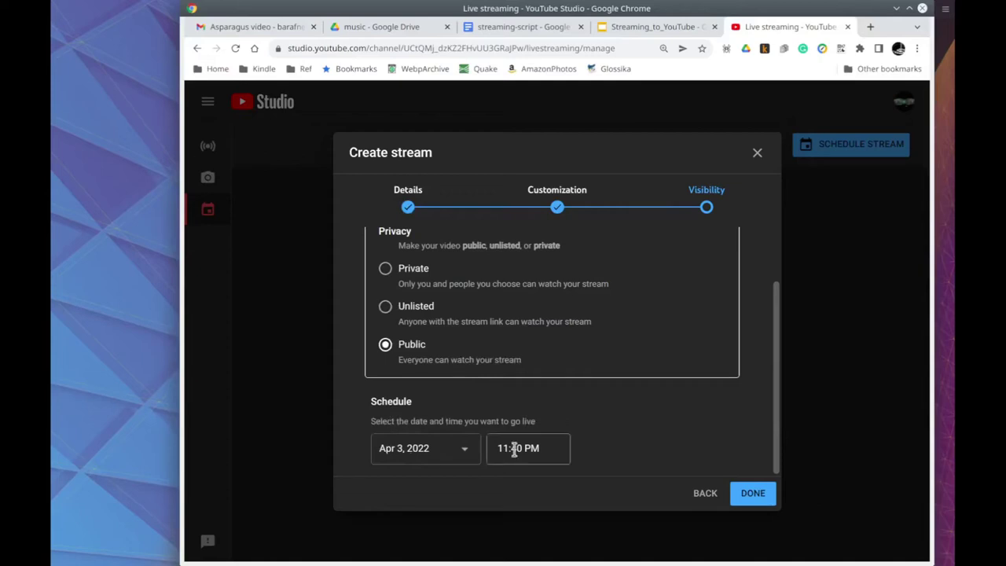
left_click(515, 448)
scroll(529, 331, "up", 7)
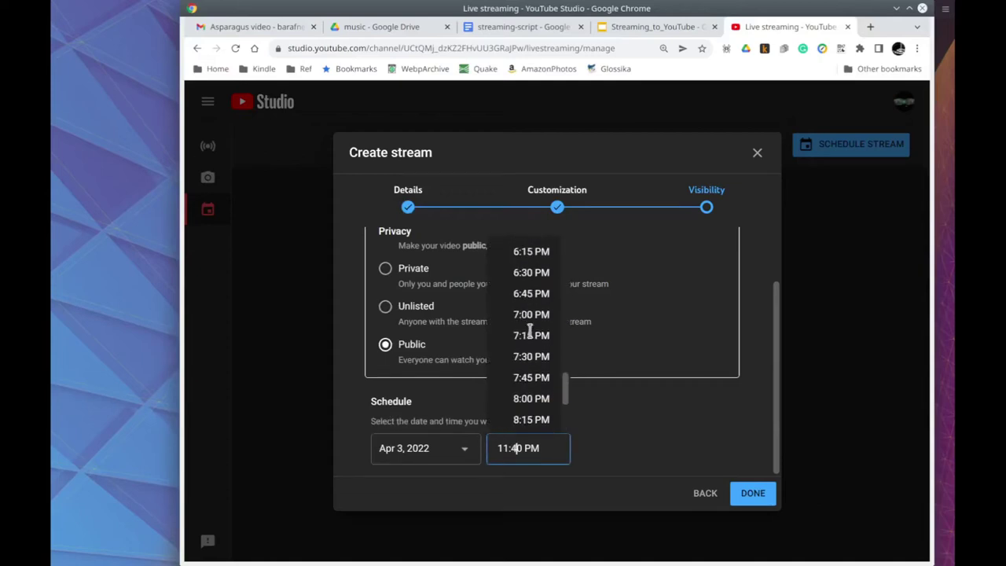
scroll(539, 336, "up", 5)
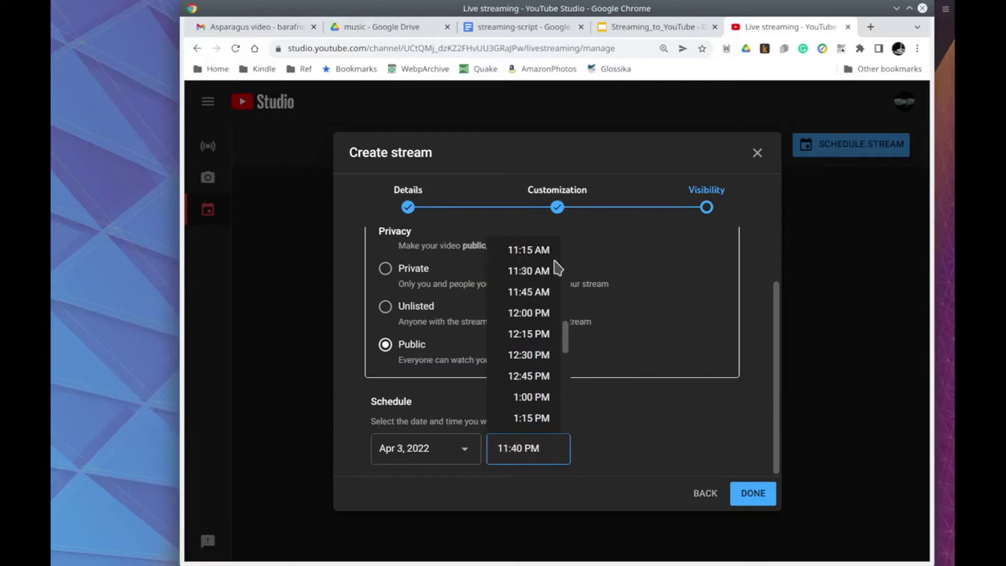
scroll(542, 263, "up", 1)
left_click(528, 260)
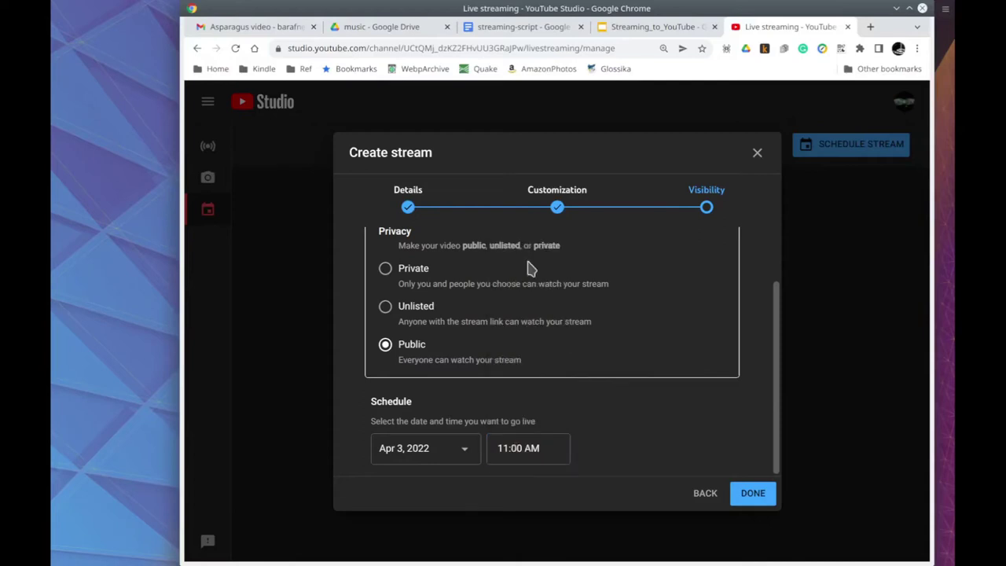
left_click(750, 495)
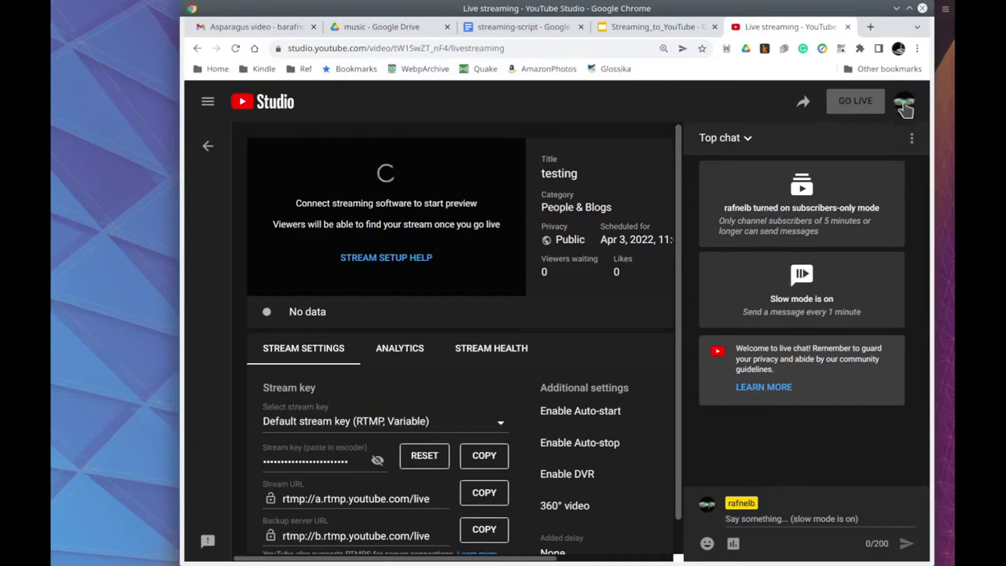
left_click(904, 106)
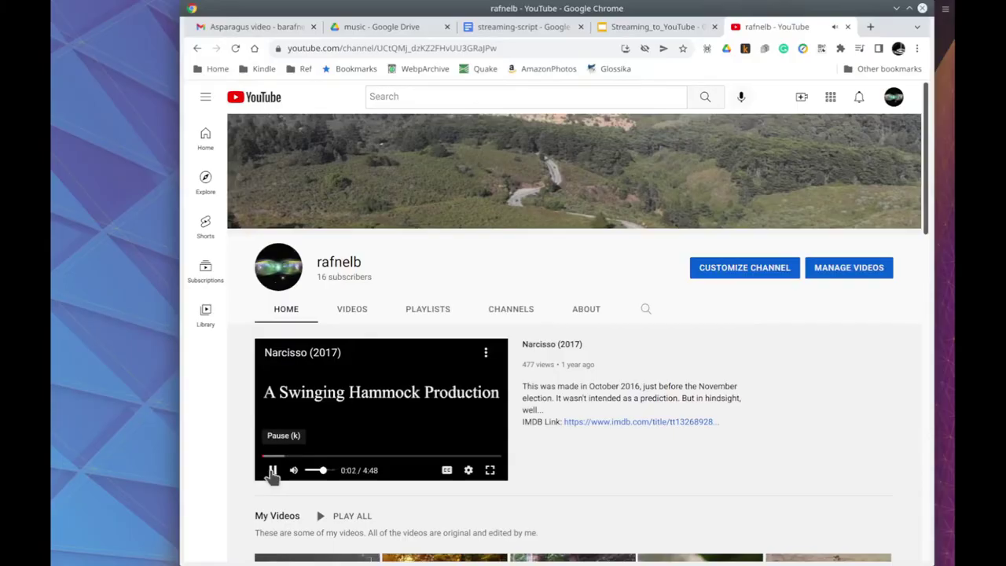
Pause the Narcisso (2017) trailer at 0:02, then scroll down the channel page and back to the top.
left_click(272, 470)
scroll(250, 483, "down", 3)
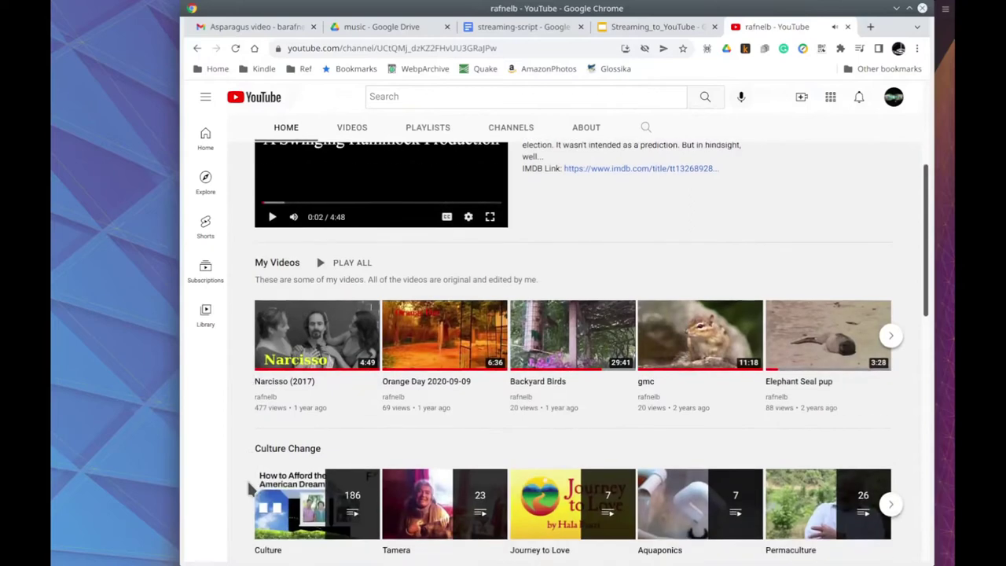
scroll(250, 488, "up", 4)
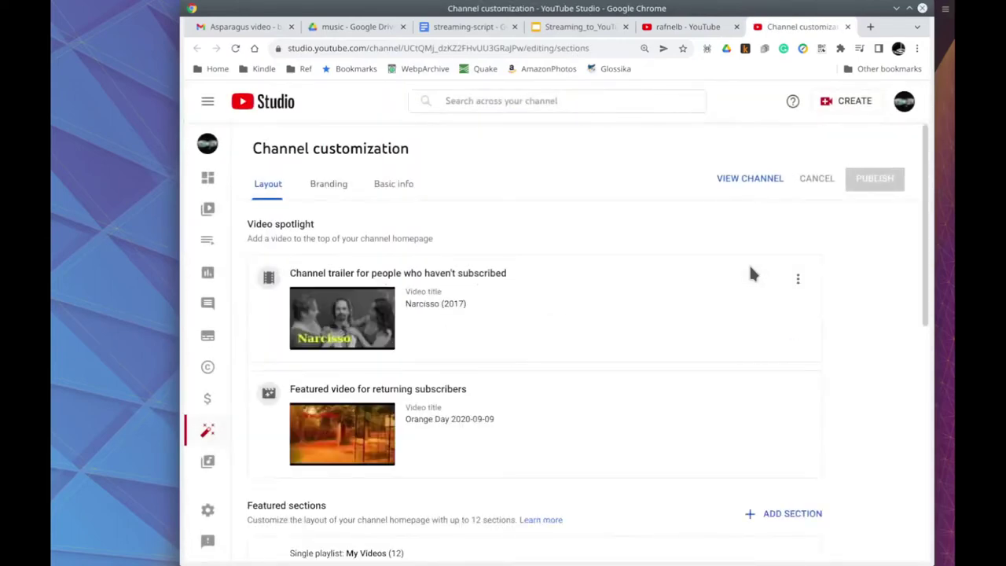
Add a Live now section and move it to the top of the featured sections.
scroll(864, 322, "down", 3)
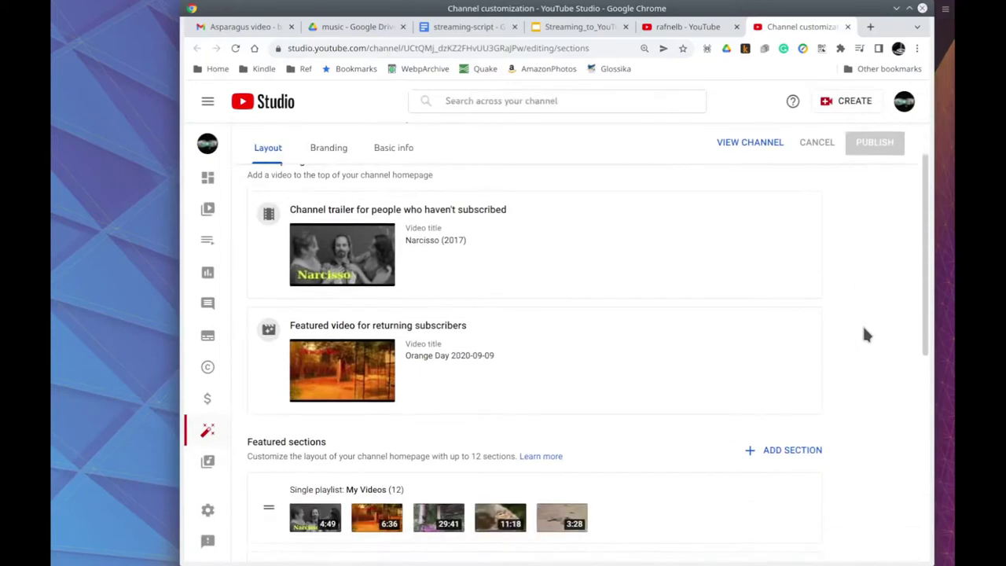
scroll(840, 356, "down", 3)
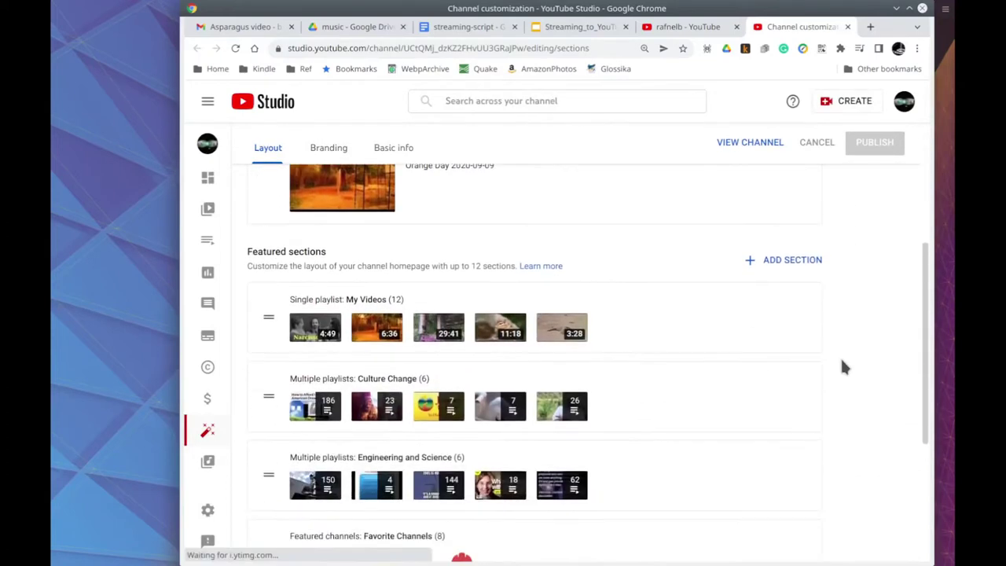
left_click(789, 261)
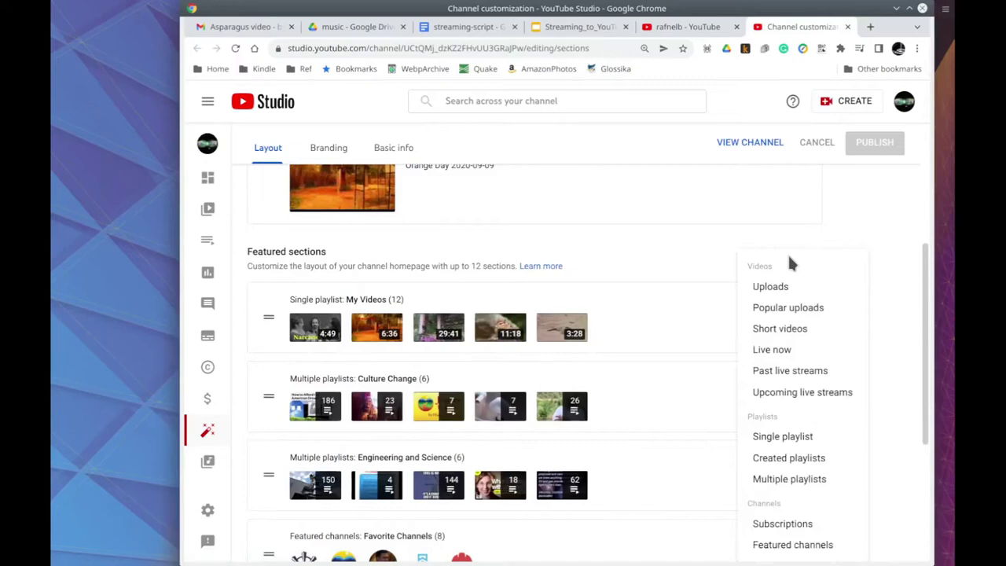
left_click(773, 351)
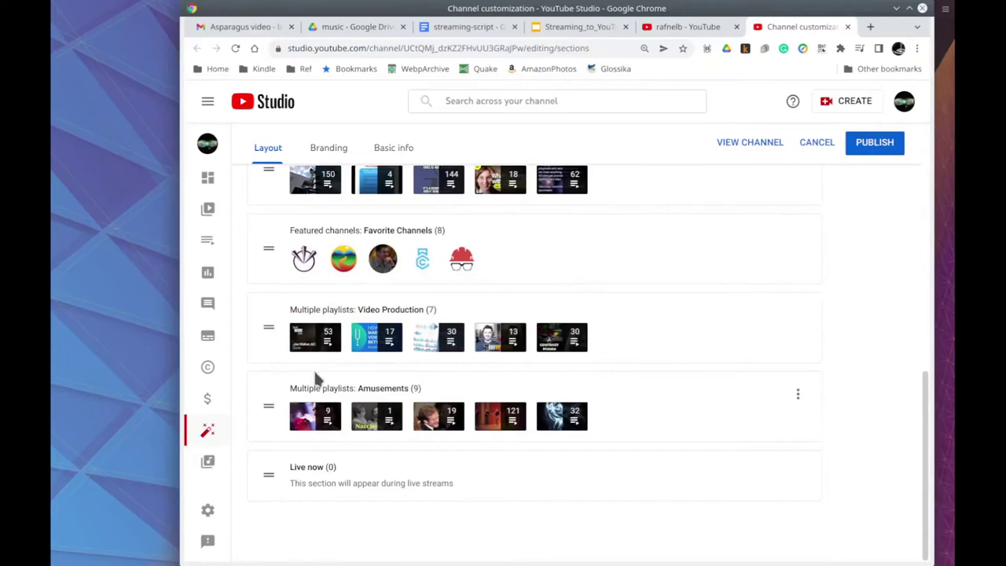
left_click_drag(268, 479, 269, 202)
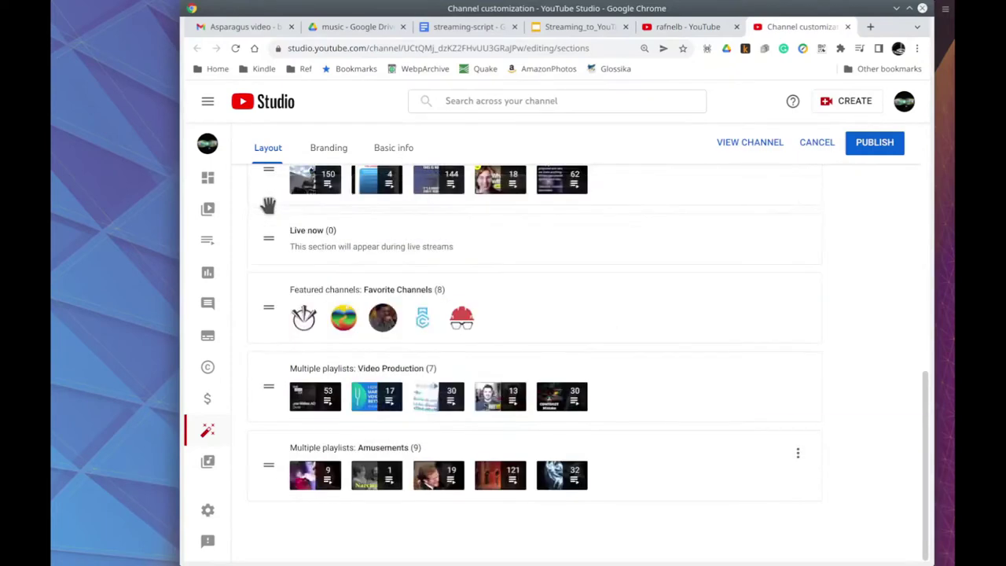
scroll(269, 202, "up", 3)
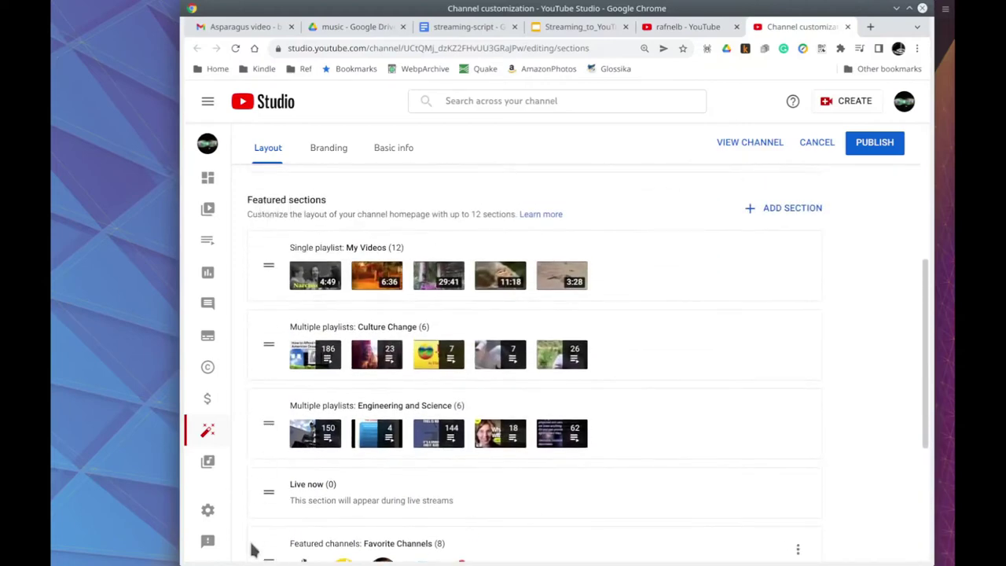
left_click_drag(280, 405, 271, 228)
Add an Upcoming live streams section directly below Live now and publish the layout.
left_click(810, 213)
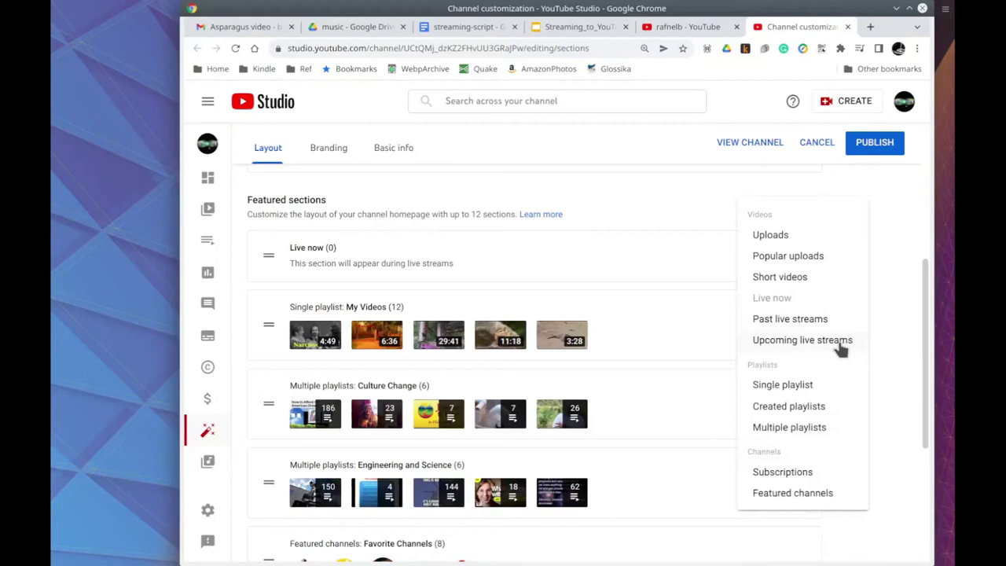
left_click(839, 344)
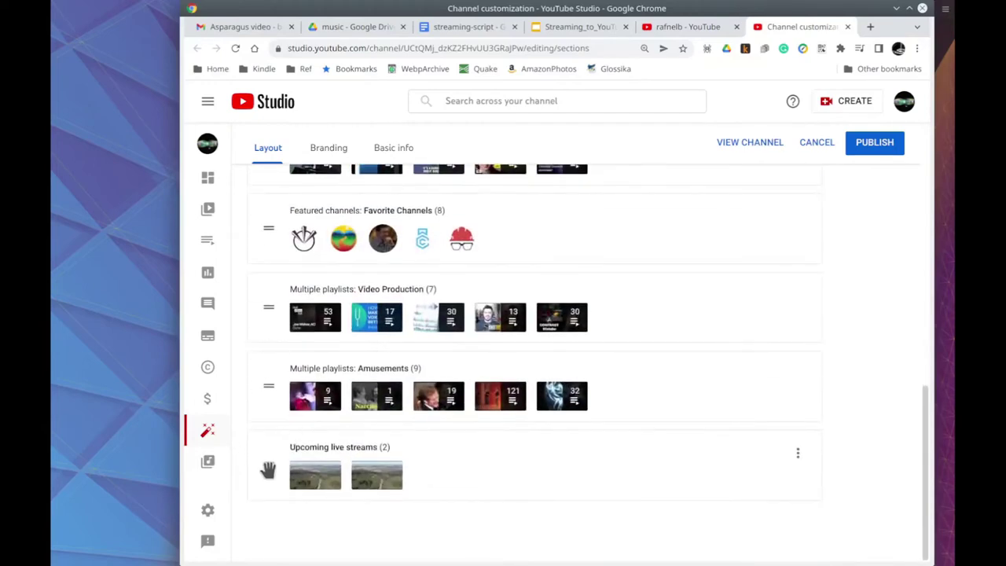
left_click_drag(268, 470, 266, 225)
scroll(265, 207, "up", 2)
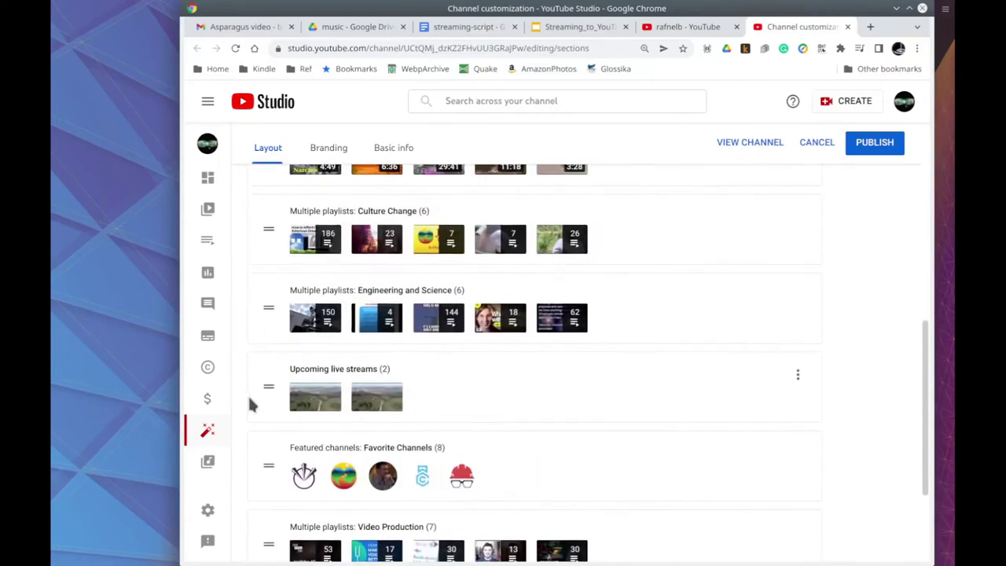
left_click_drag(267, 392, 269, 202)
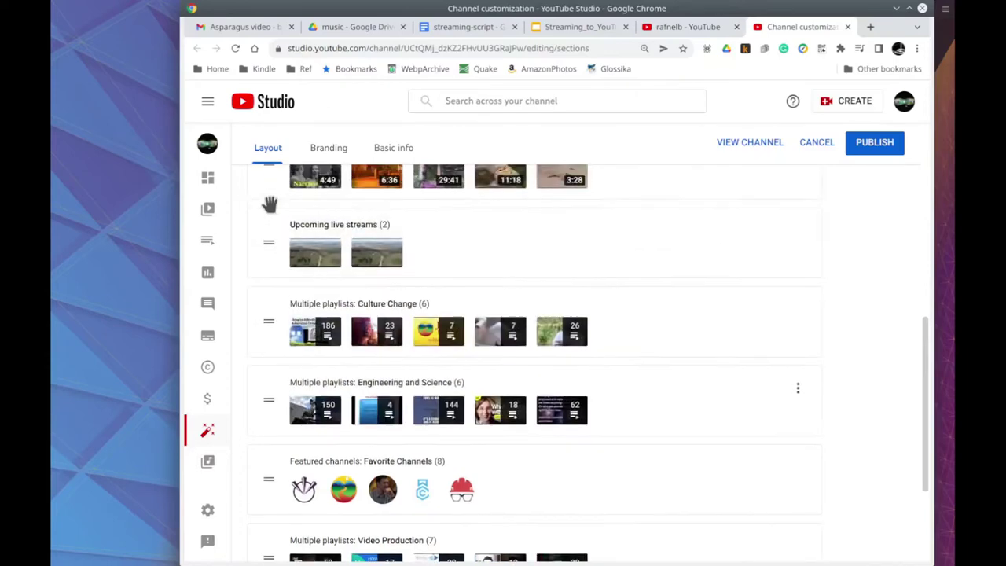
scroll(269, 202, "up", 2)
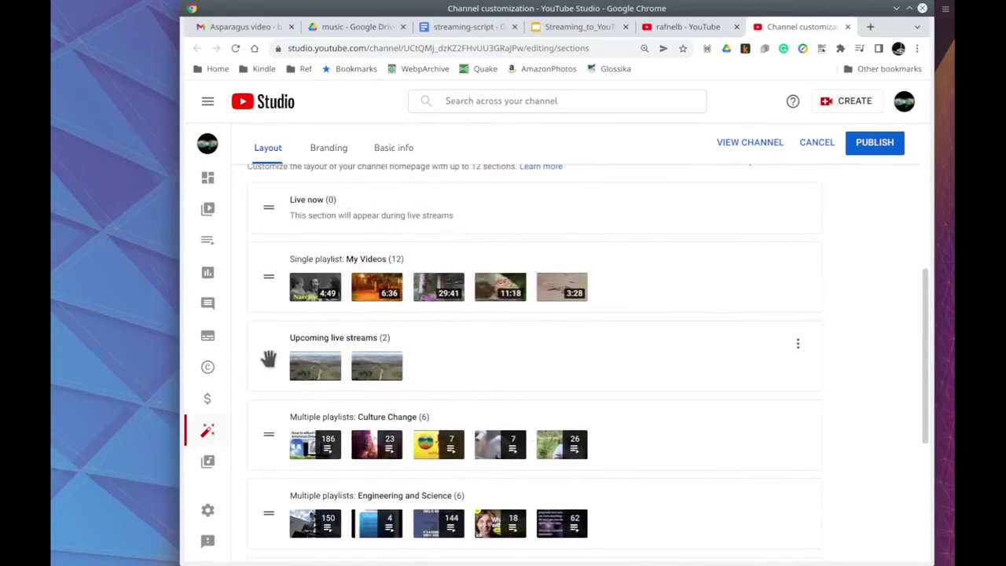
left_click_drag(268, 359, 274, 238)
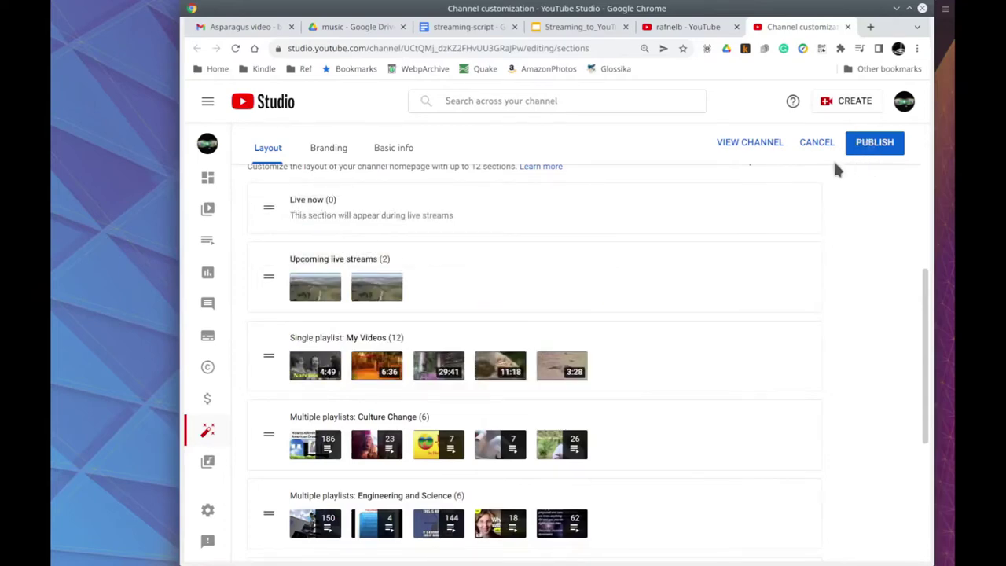
left_click(872, 144)
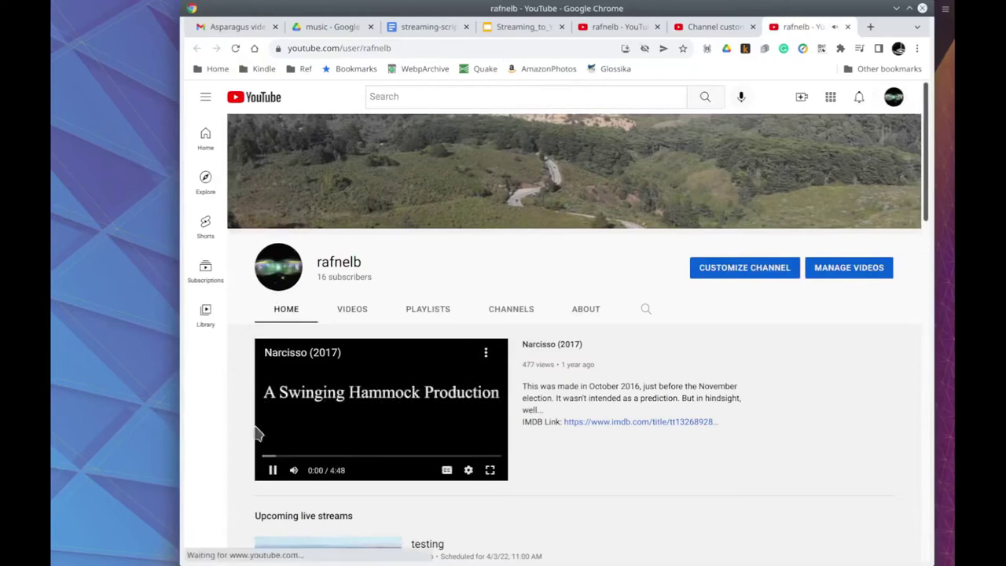
Pause the trailer and select the testing stream's 4/3/22, 11:00 AM date under Upcoming live streams.
left_click(273, 470)
scroll(244, 507, "down", 2)
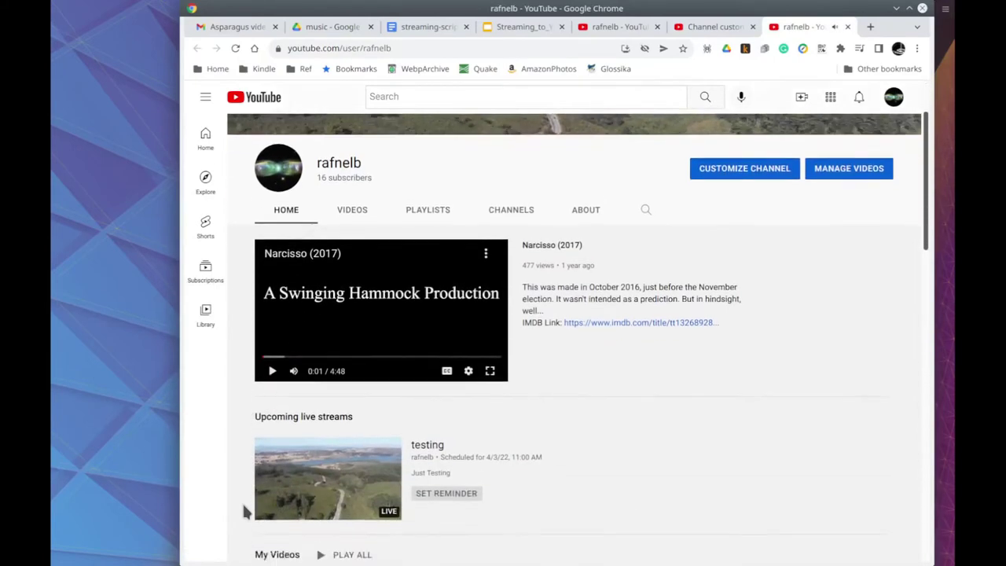
scroll(244, 511, "down", 3)
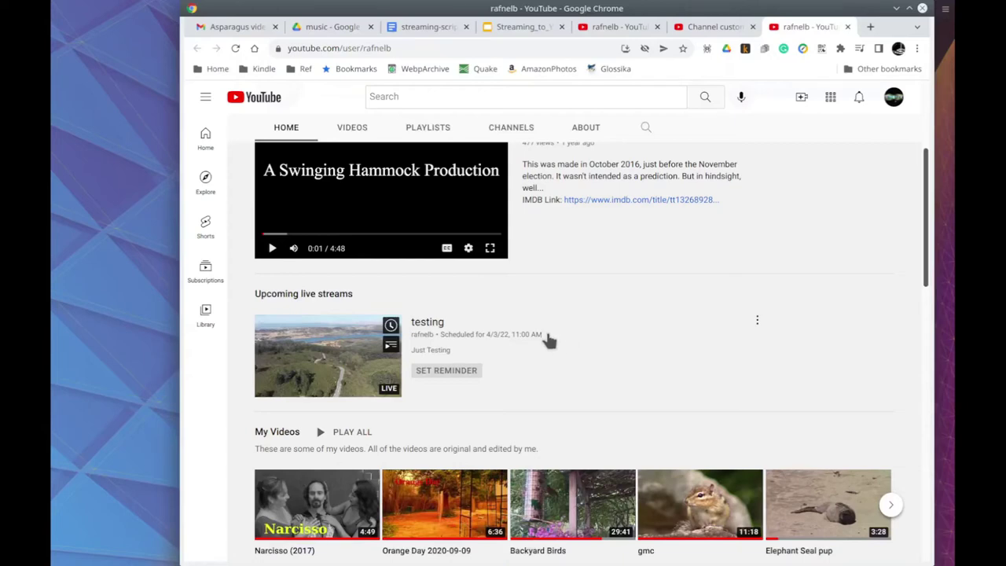
left_click_drag(546, 336, 440, 343)
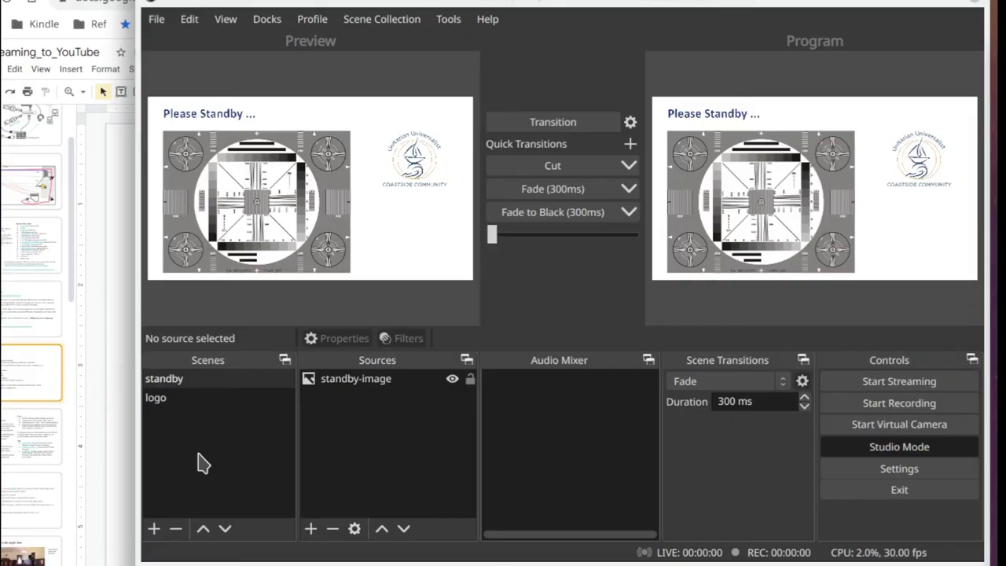
Create a new scene named oos.
left_click(154, 528)
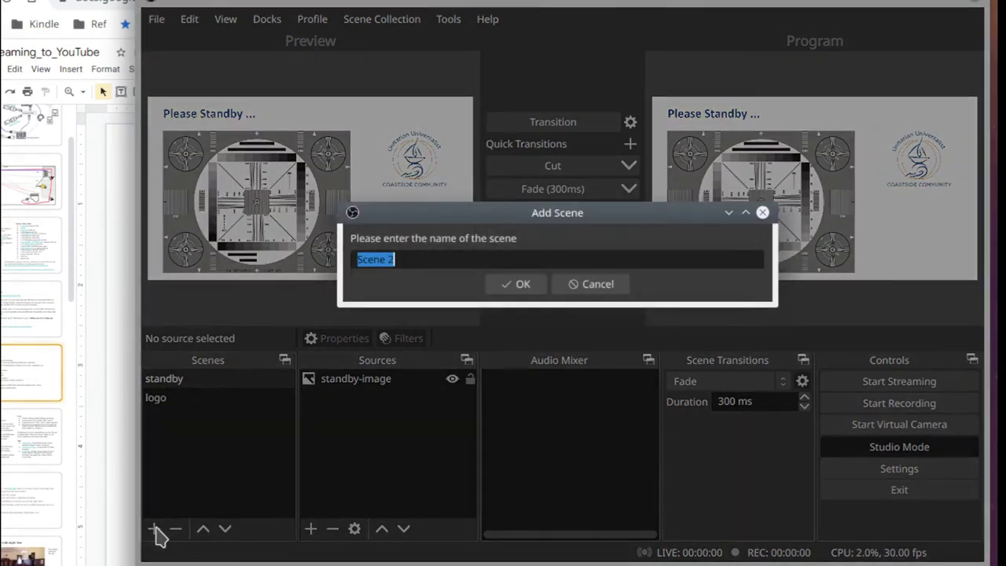
type("oos")
key("Return")
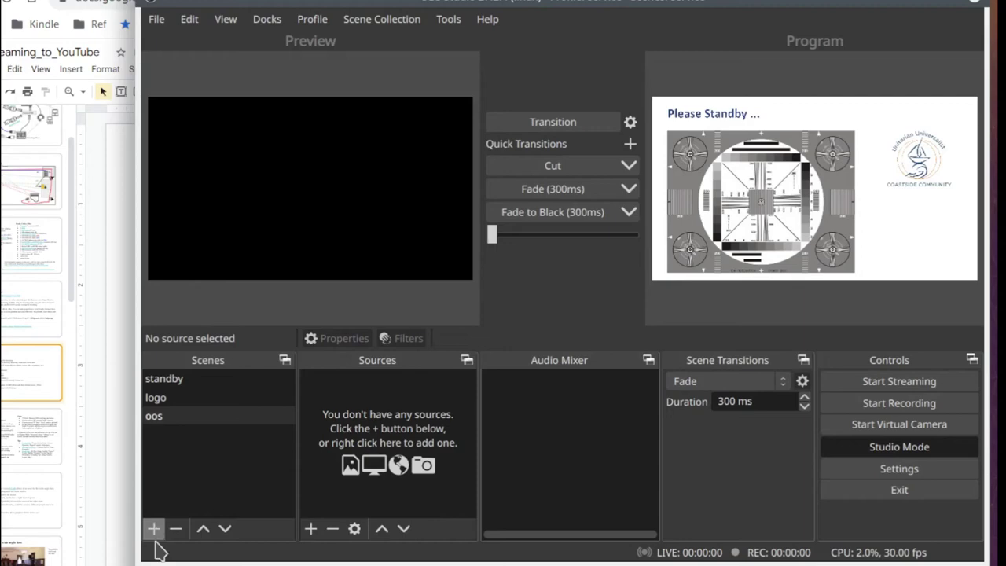
Add an oos-image source showing oos.jpg, unloaded when hidden, fitted to the canvas.
left_click(310, 528)
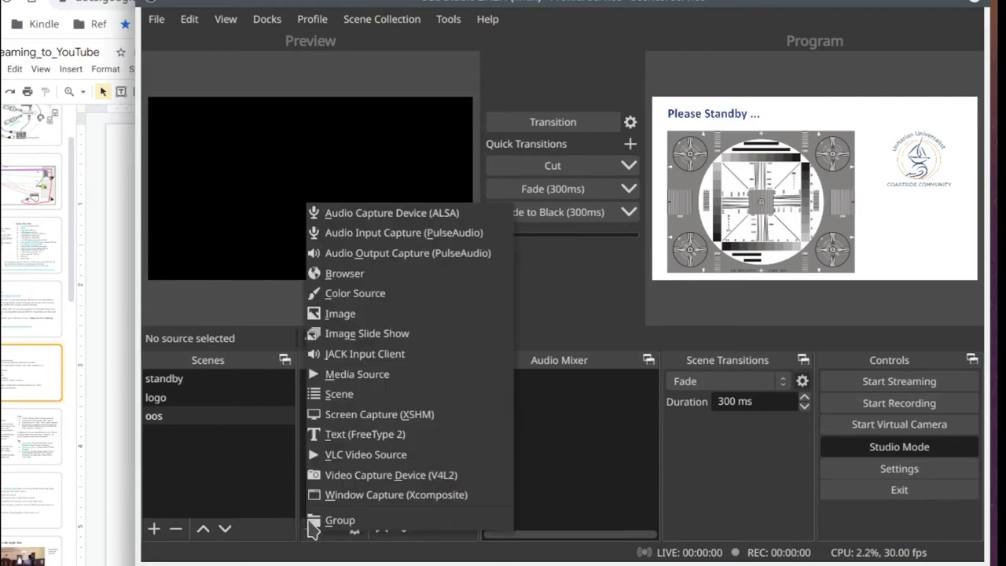
left_click(350, 315)
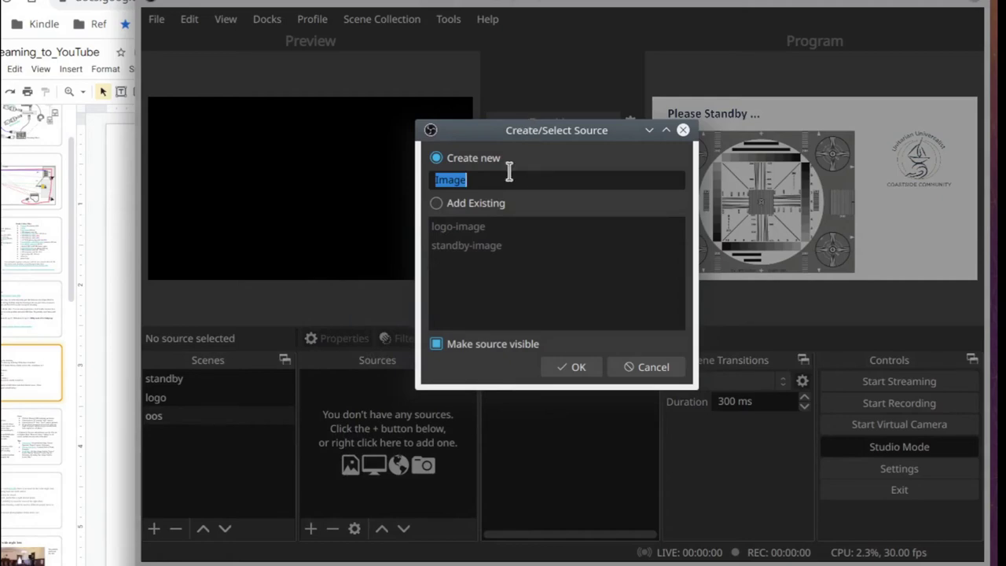
type("oos-image")
key("Return")
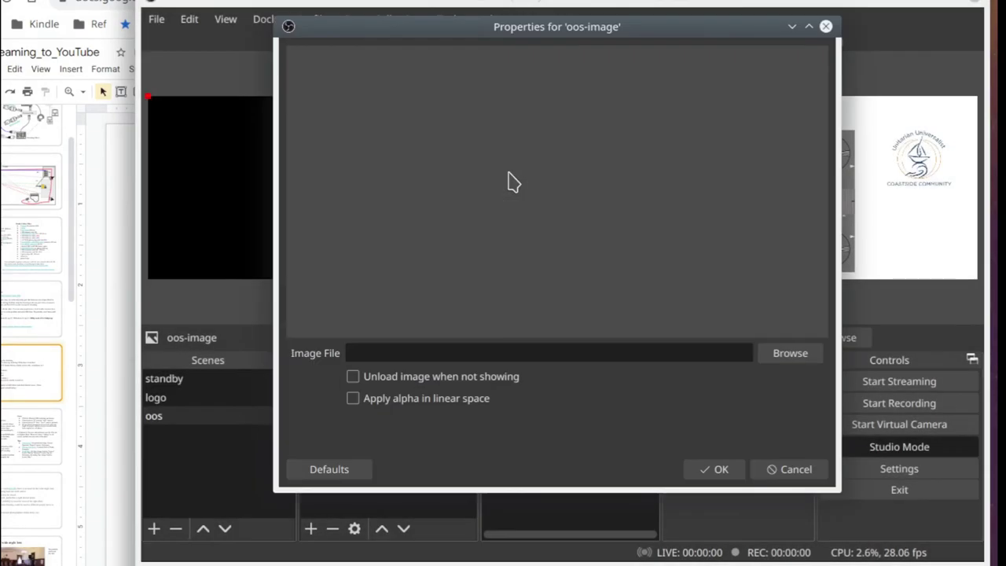
left_click(459, 385)
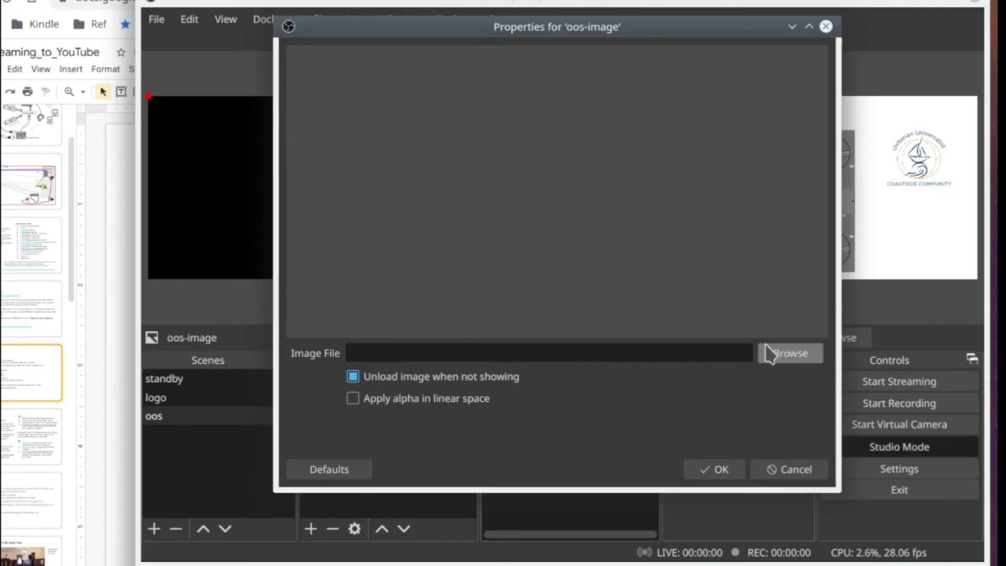
left_click(783, 362)
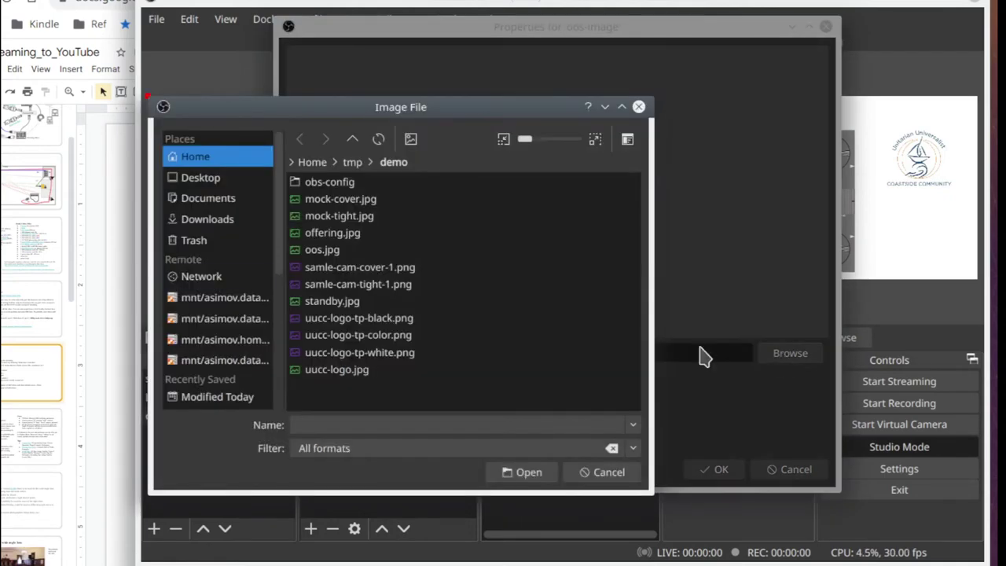
double_click(322, 252)
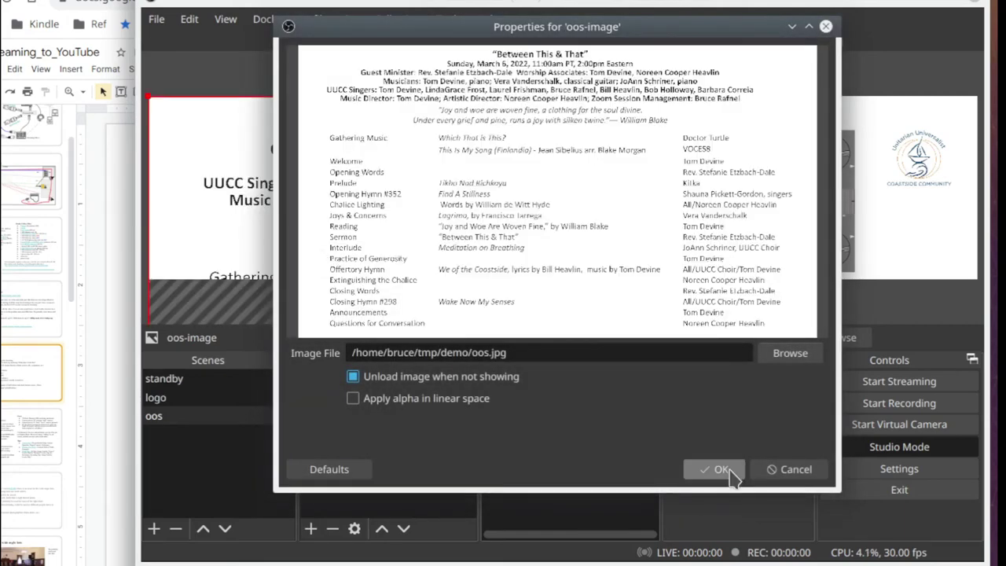
left_click(719, 469)
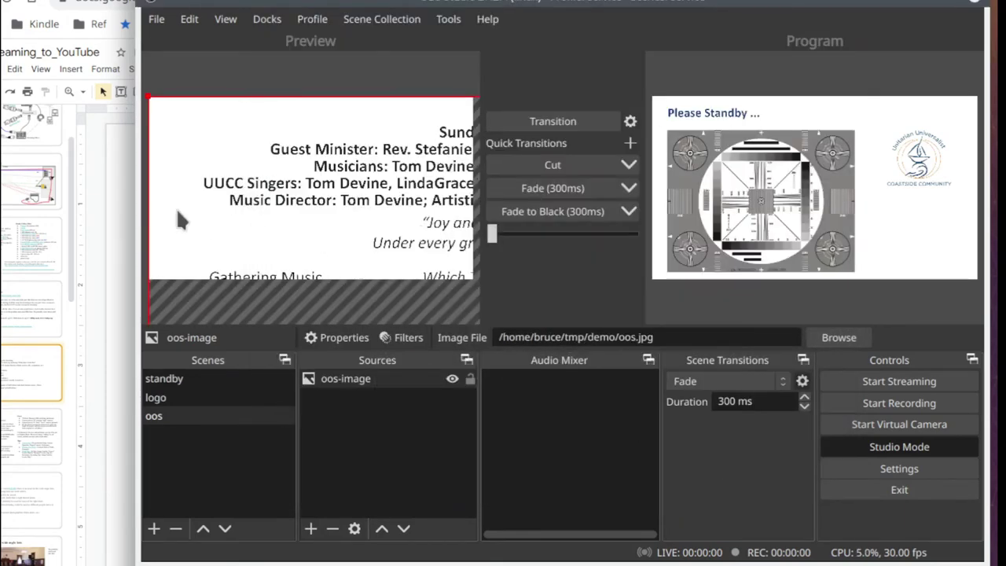
key("ctrl+f")
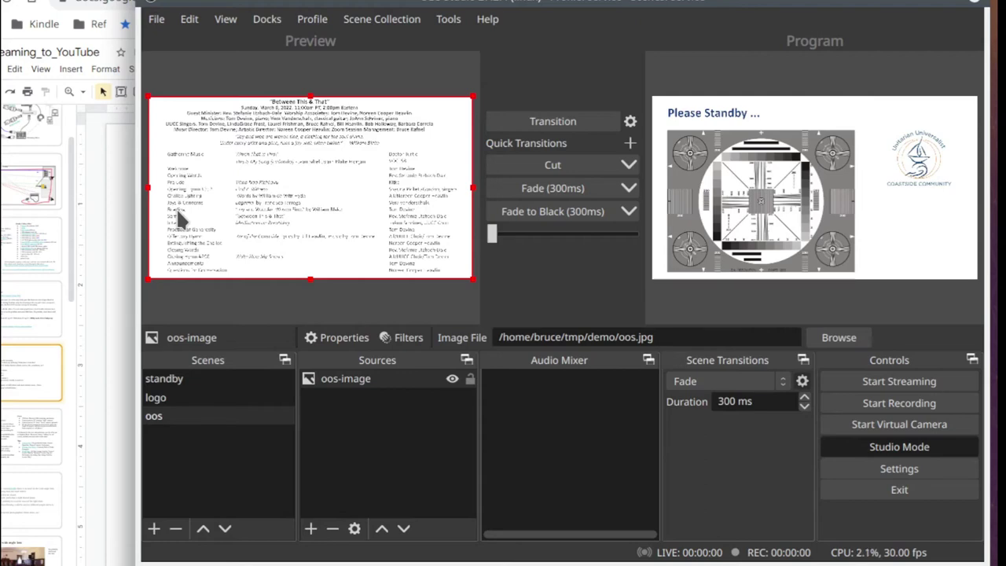
left_click(154, 528)
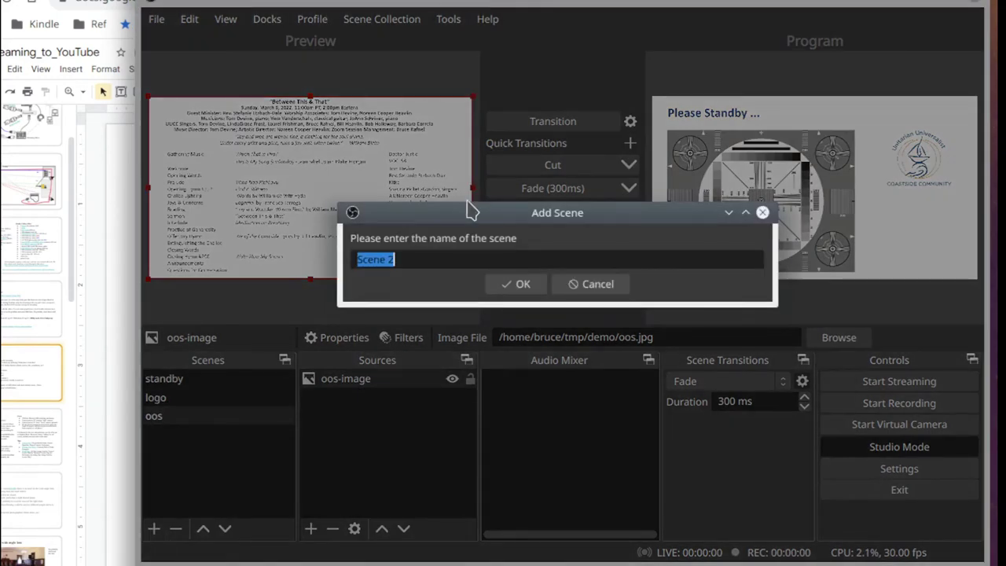
Create a cover scene and add an image source named cover-mock.
type("cover")
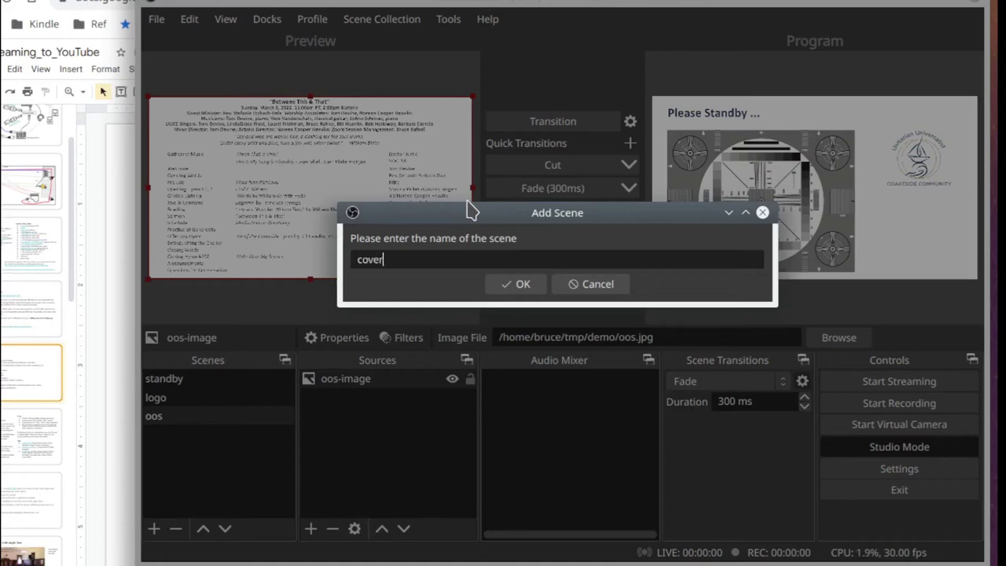
key("Return")
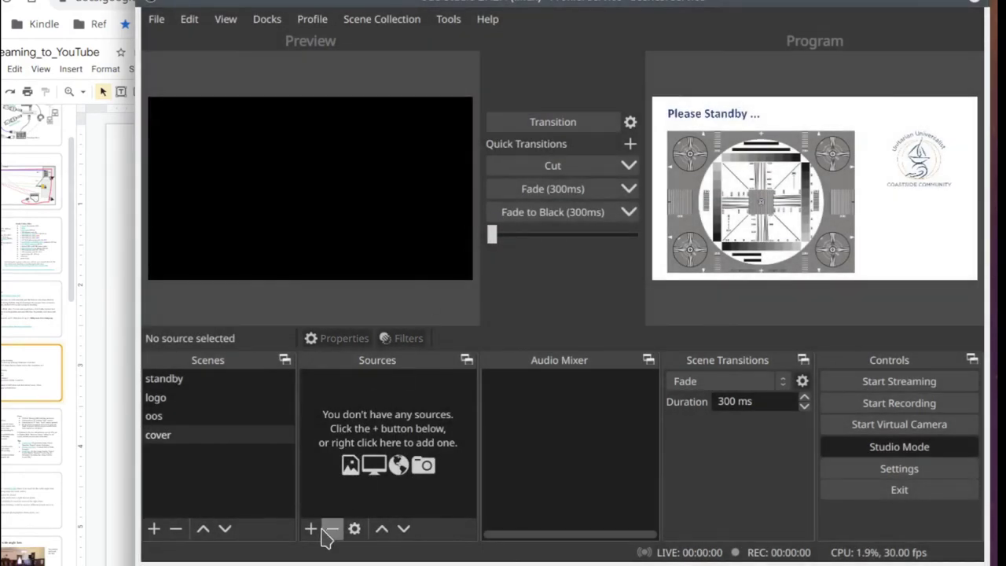
left_click(311, 531)
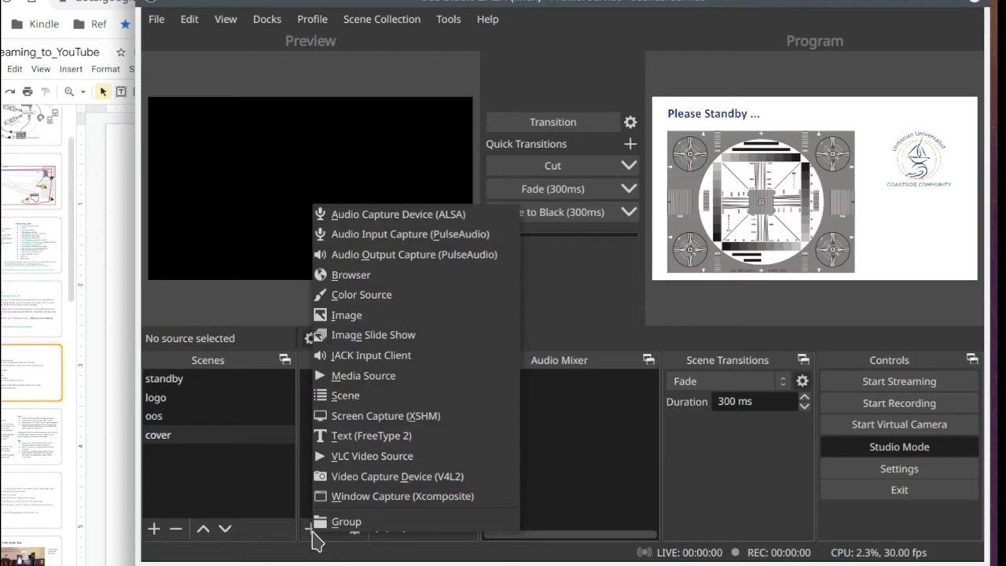
left_click(346, 317)
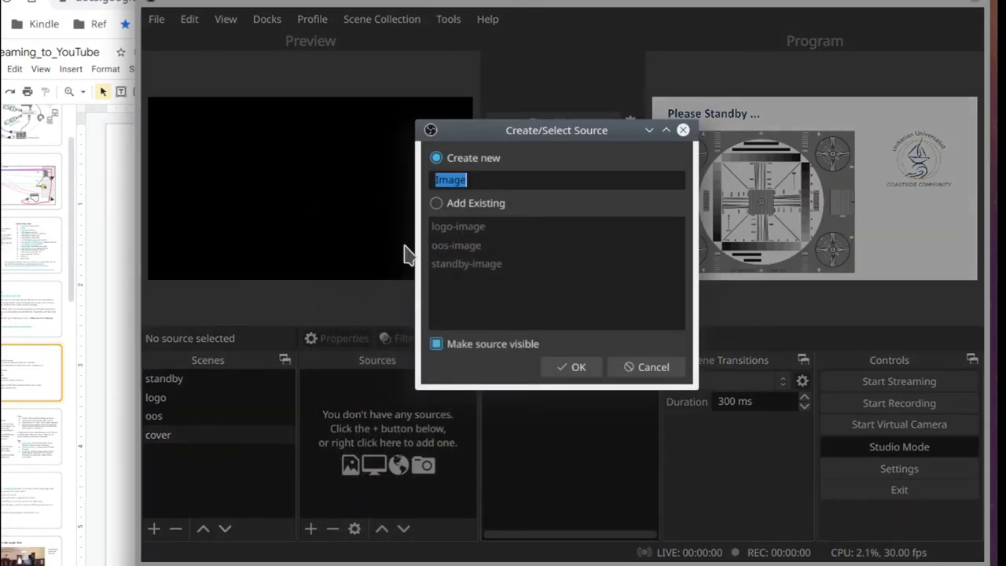
type("cover")
type("-an")
key("BackSpace")
key("BackSpace")
type("c")
key("BackSpace")
type("mock")
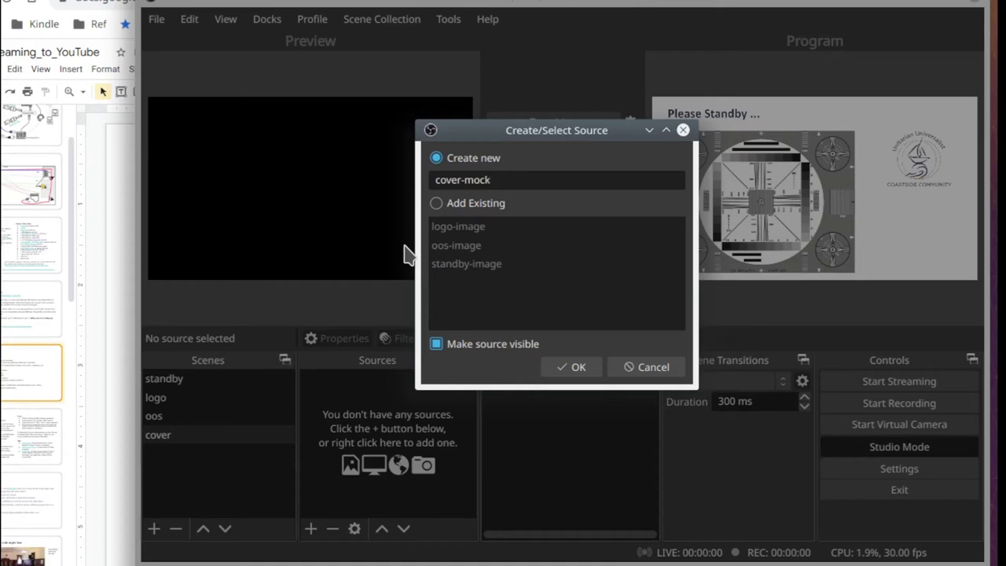
left_click(578, 369)
Load mock-cover.jpg into cover-mock, unloaded when hidden, and fit it to the canvas.
left_click(428, 378)
left_click(791, 355)
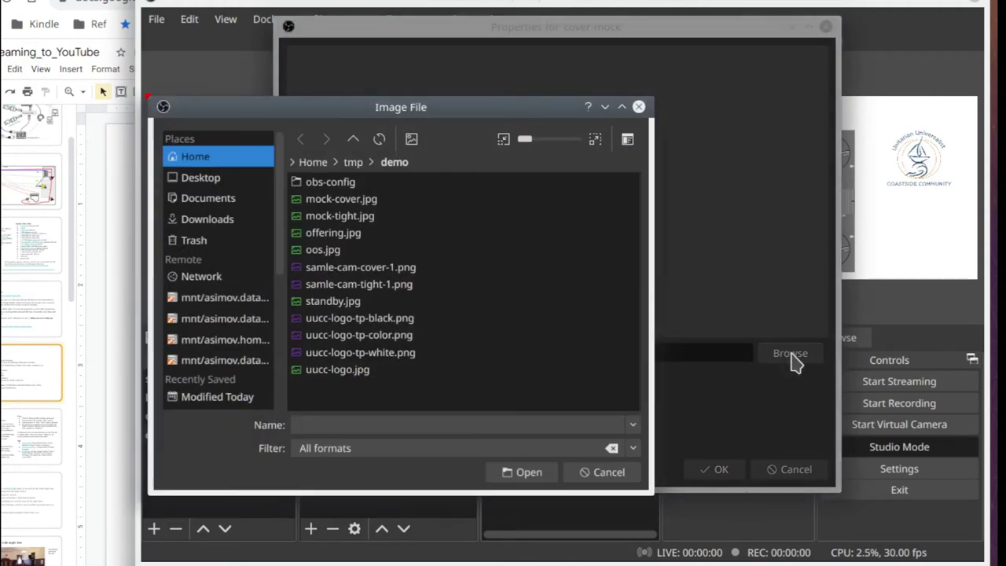
left_click(363, 202)
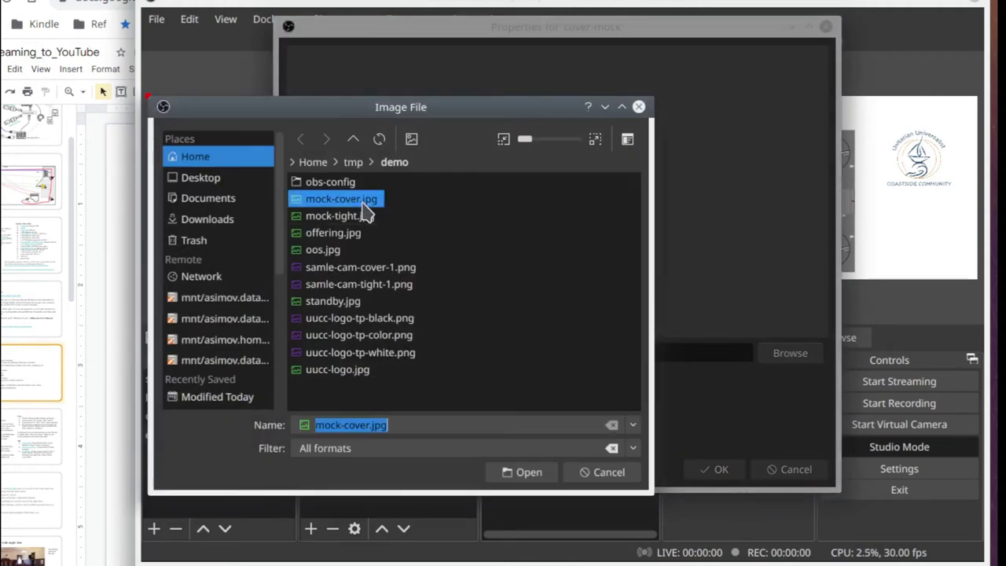
left_click(532, 478)
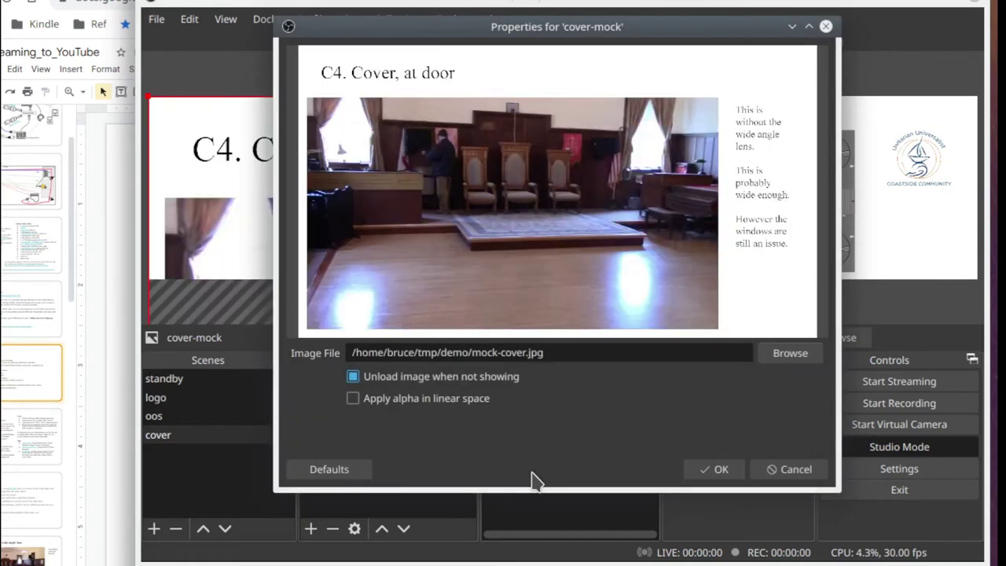
left_click(721, 469)
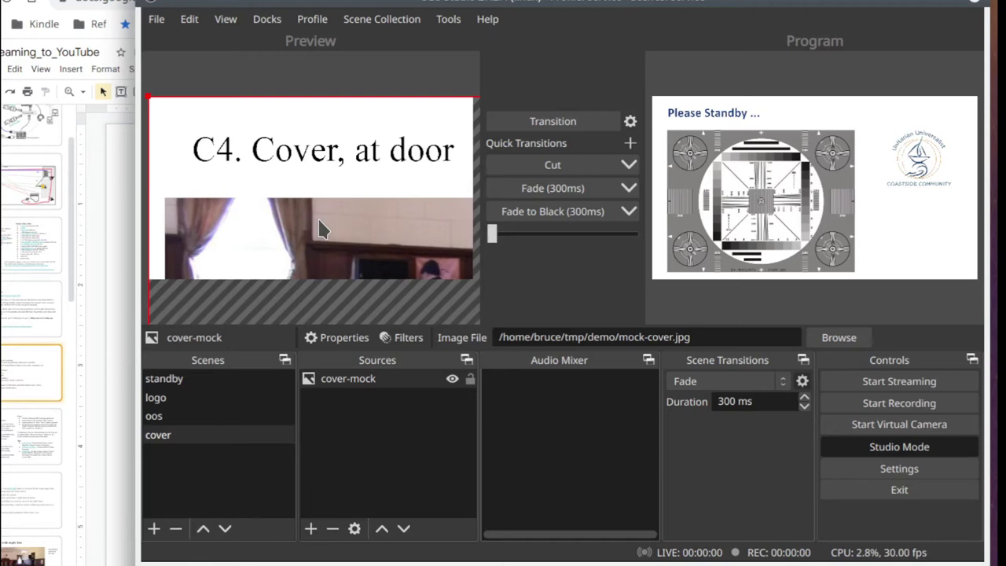
key("ctrl+f")
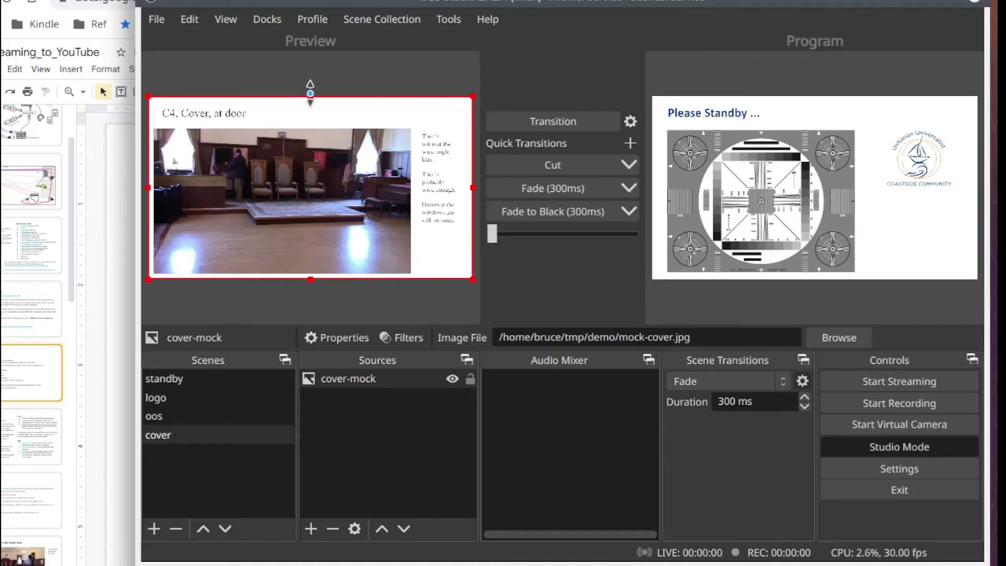
Crop the top caption, bottom, left edge and right text panel off cover-mock, leaving the hall photo.
left_click_drag(309, 93, 310, 197)
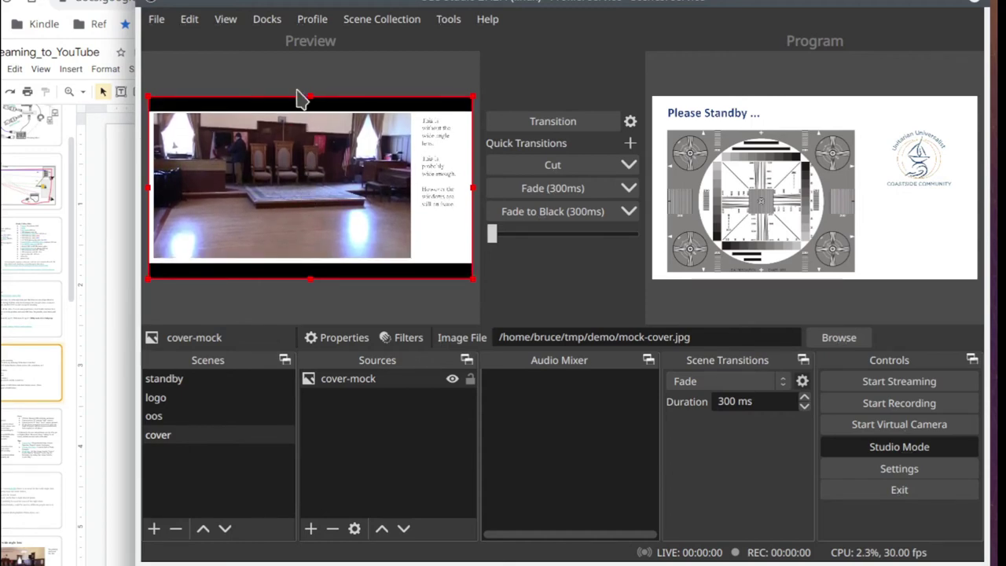
left_click_drag(310, 95, 307, 108)
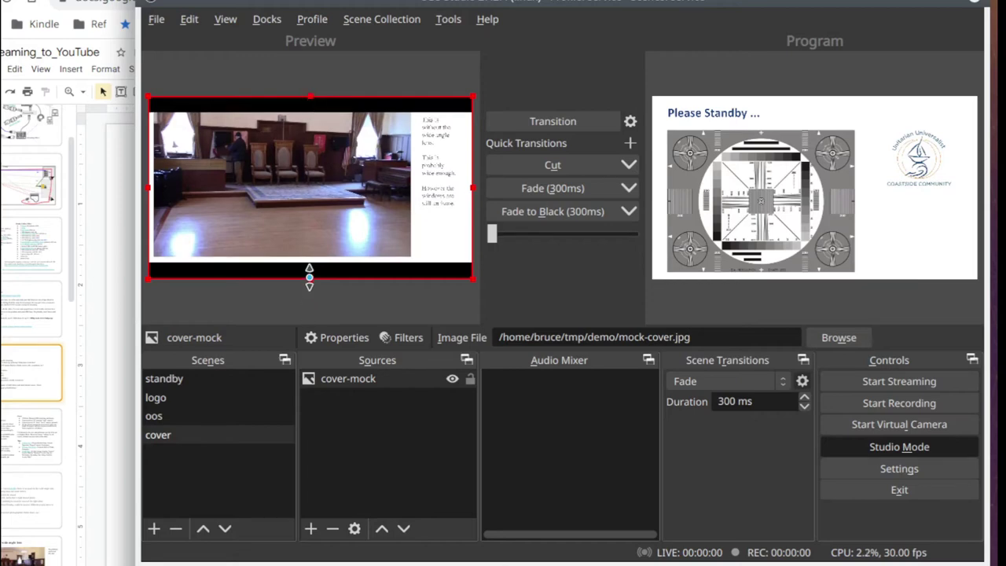
left_click_drag(309, 277, 307, 265)
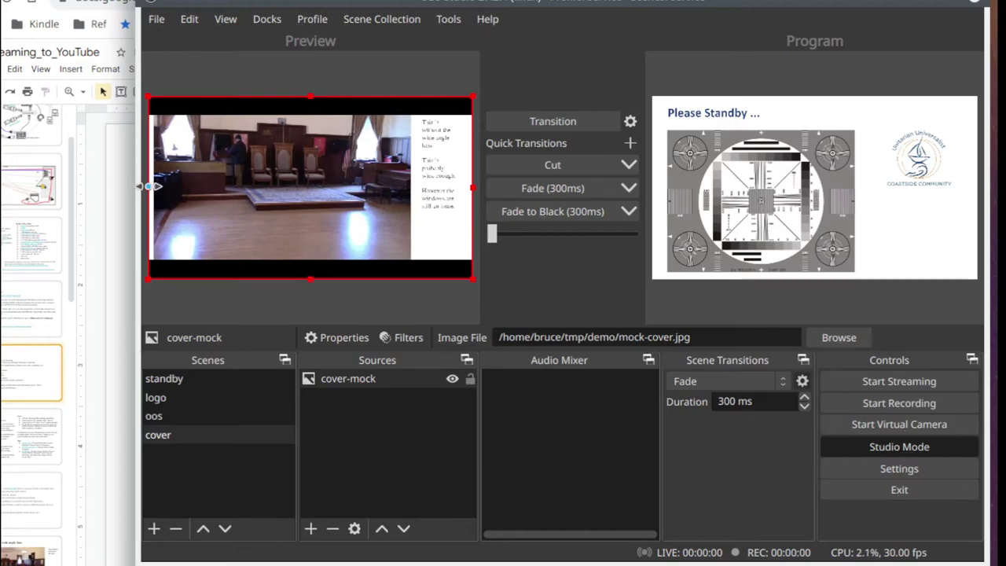
key("alt")
left_click_drag(149, 186, 157, 183)
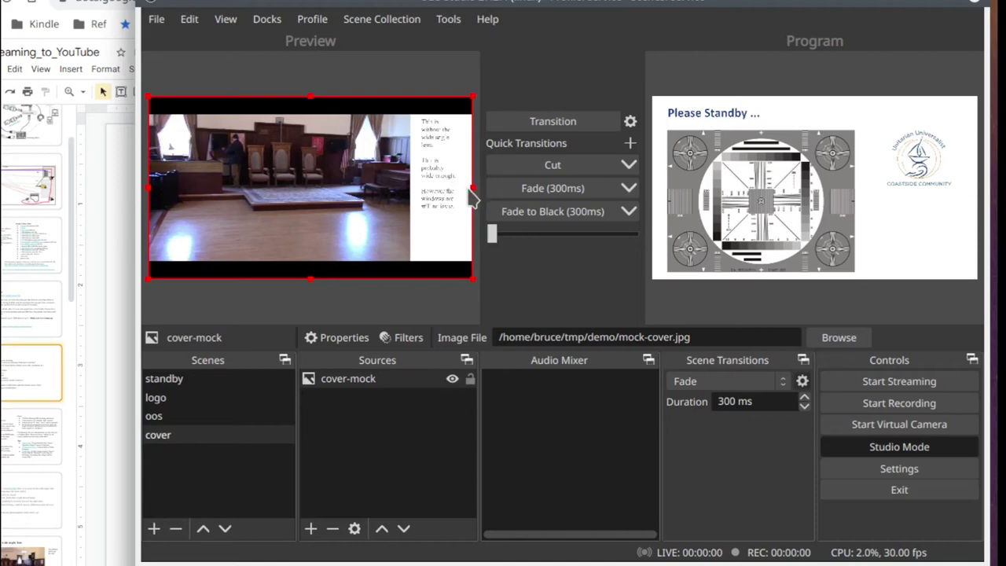
key("alt")
left_click_drag(473, 187, 275, 186)
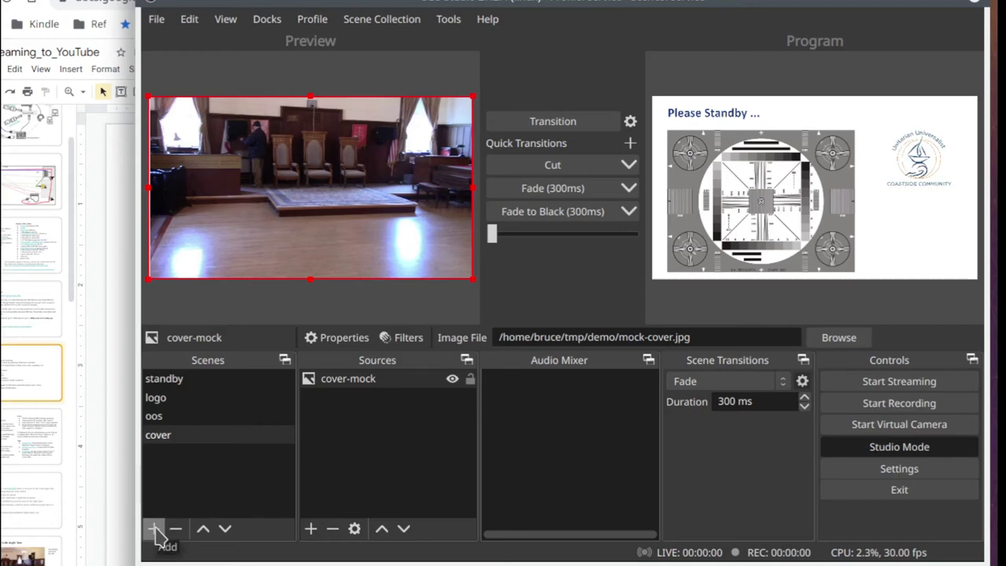
left_click(155, 529)
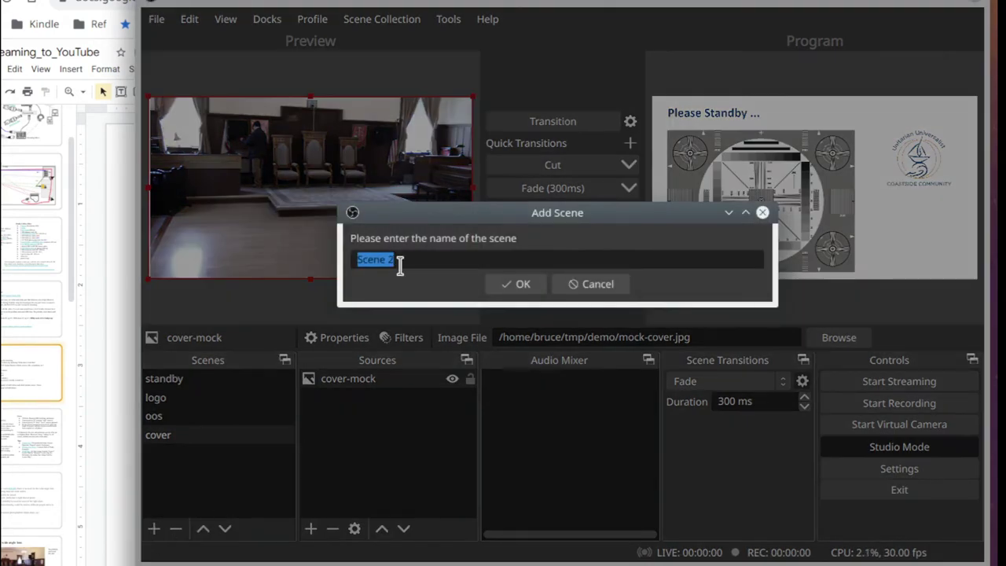
Create a tight scene and add an image source named tight-mock.
type("tight")
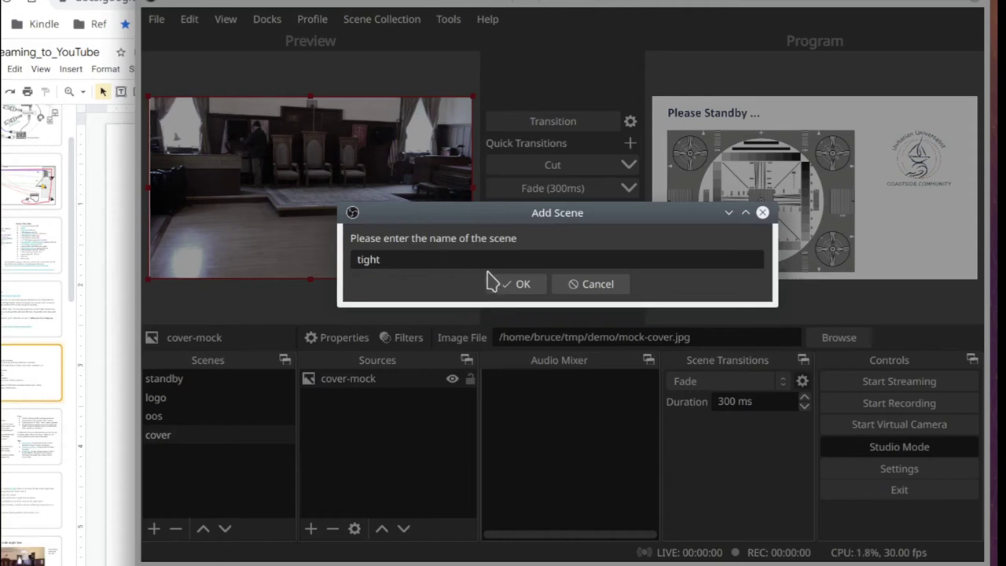
left_click(521, 284)
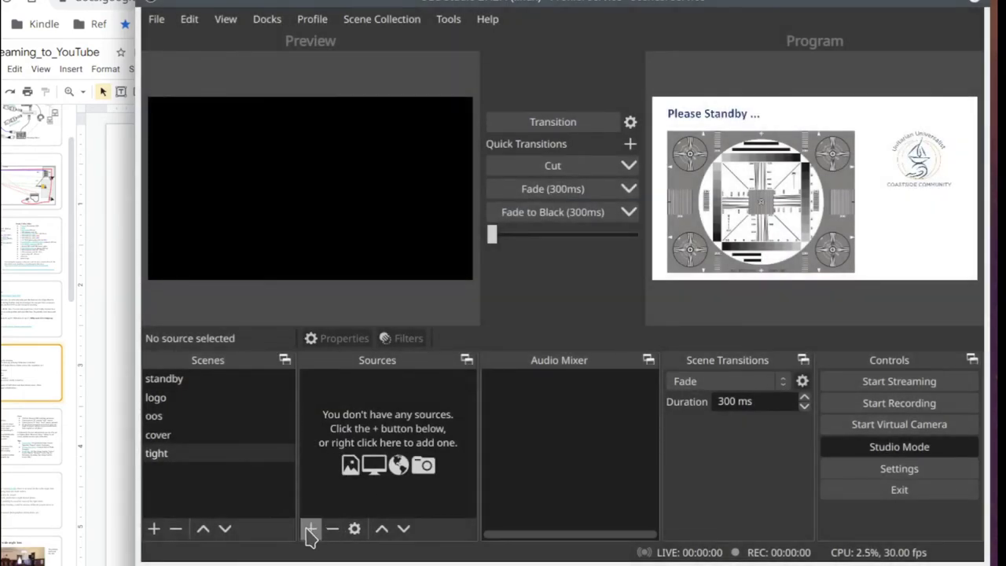
left_click(310, 528)
left_click(348, 312)
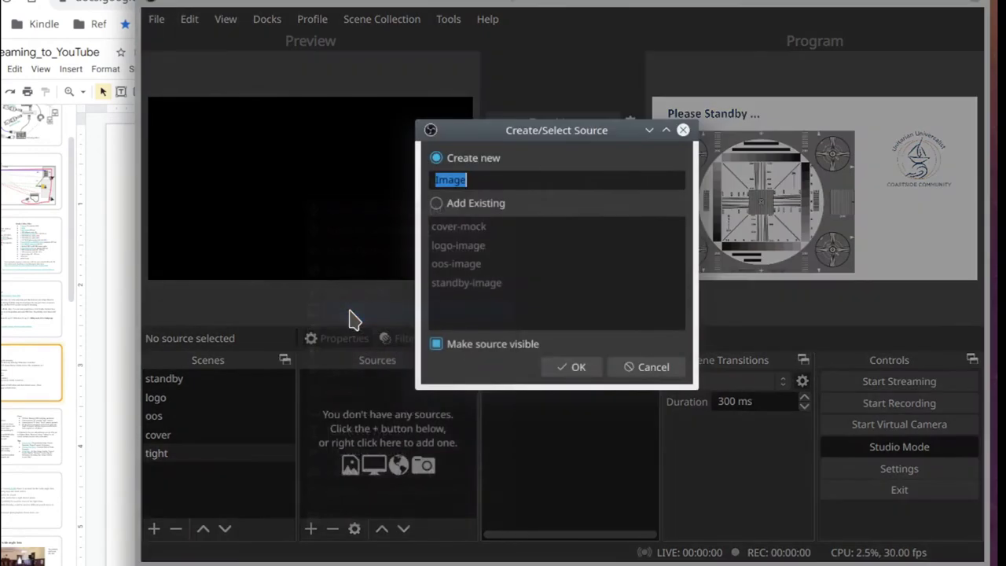
type("tig")
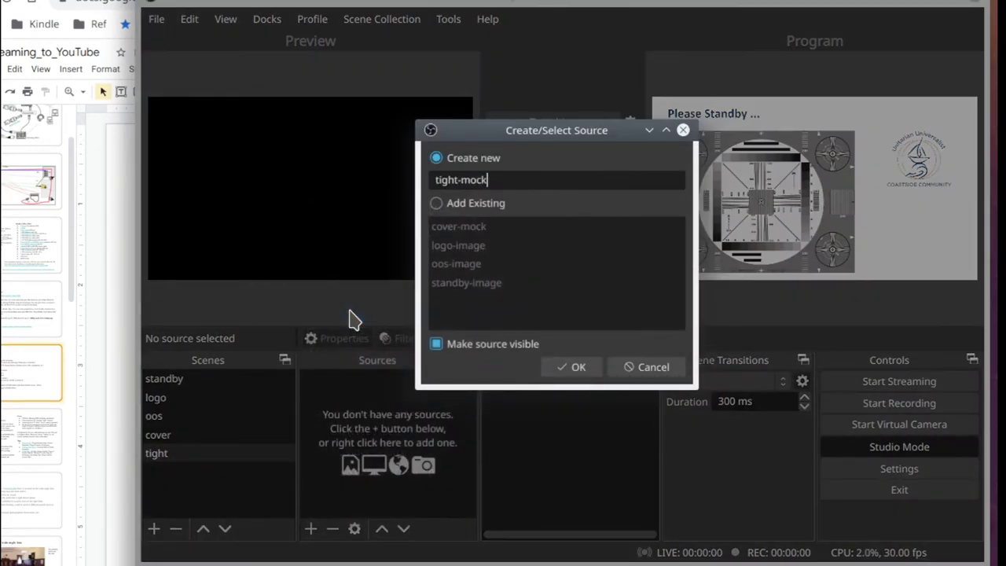
type("ht-mock")
left_click(577, 367)
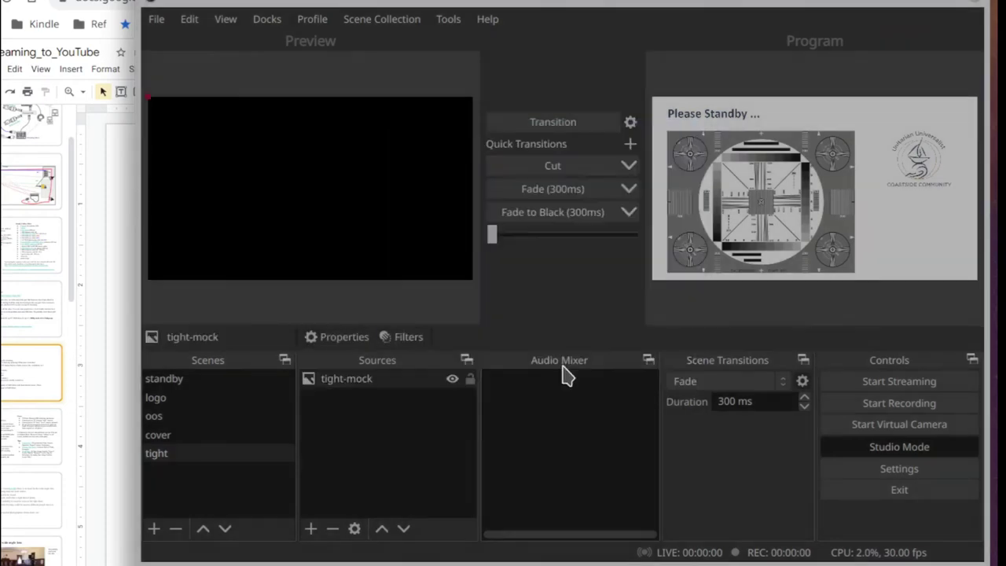
Load mock-tight.jpg into tight-mock, unloaded when hidden, and fit it to the canvas.
left_click(410, 376)
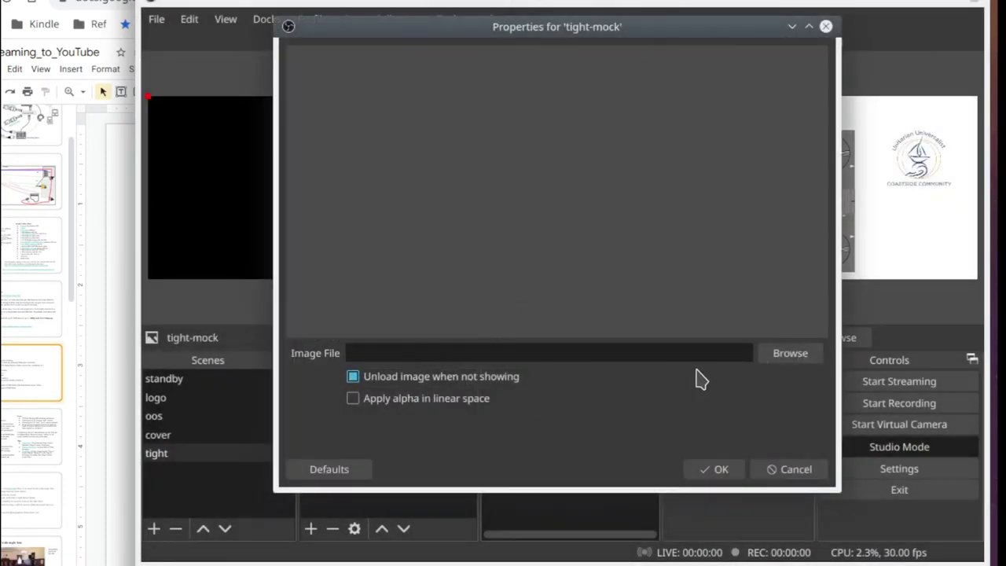
left_click(777, 360)
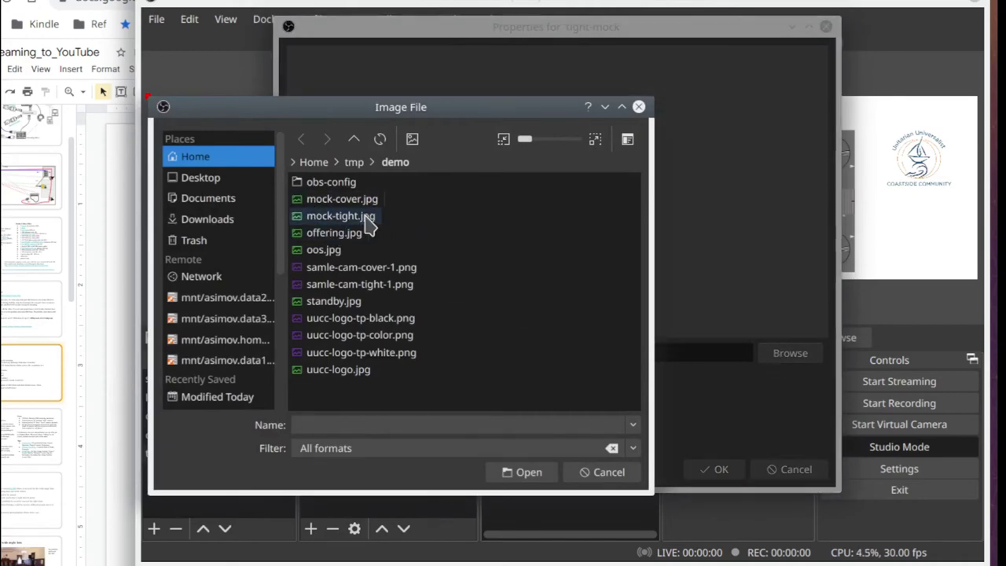
left_click(366, 219)
double_click(369, 225)
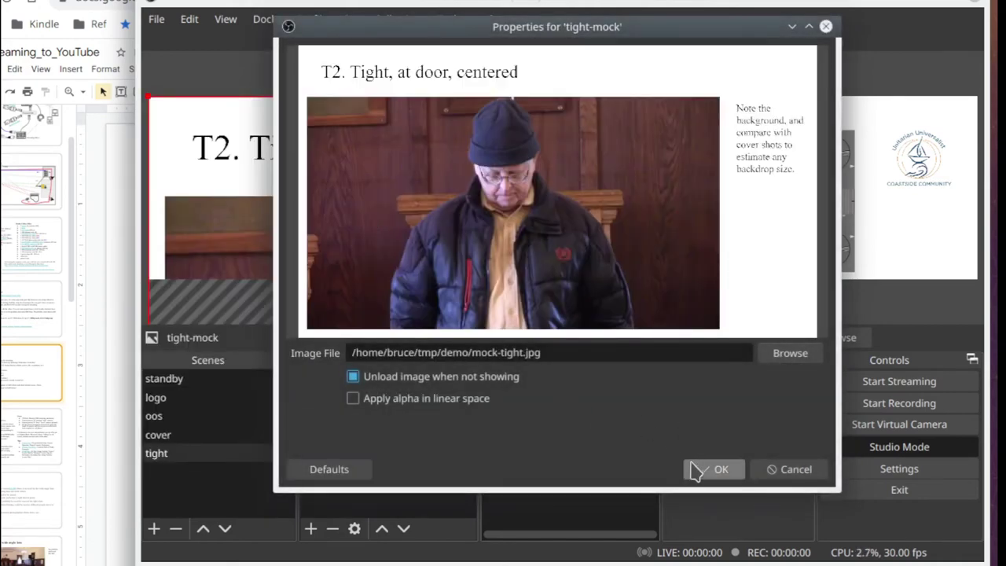
left_click(712, 470)
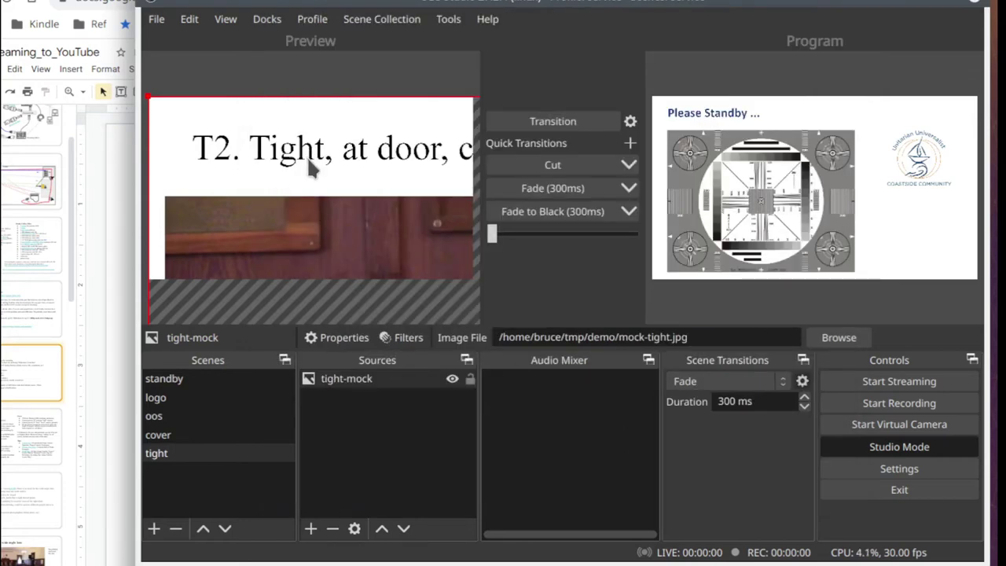
key("ctrl+f")
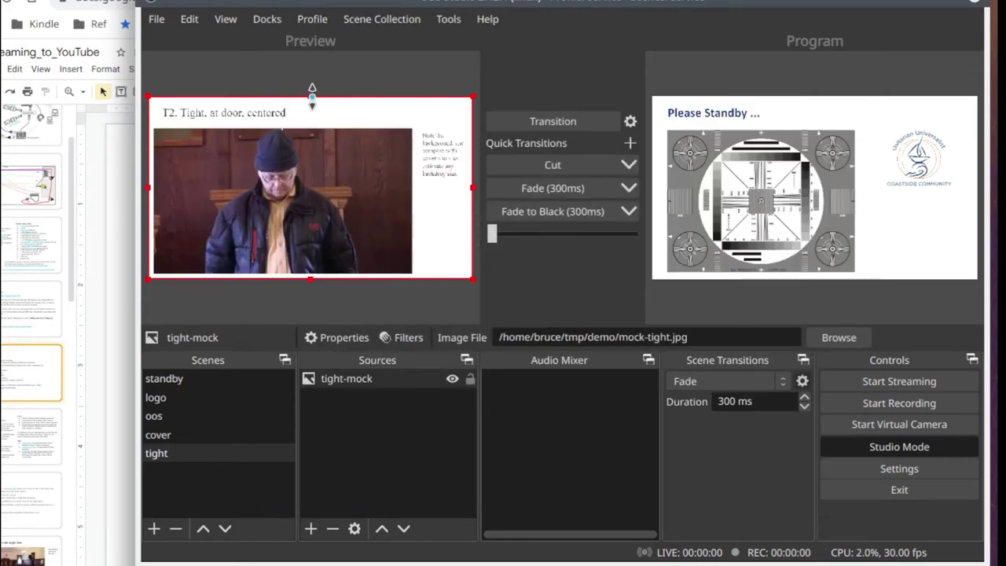
Crop the title, bottom, left bar and right notes panel off tight-mock, leaving the close-up.
left_click_drag(312, 96, 312, 196)
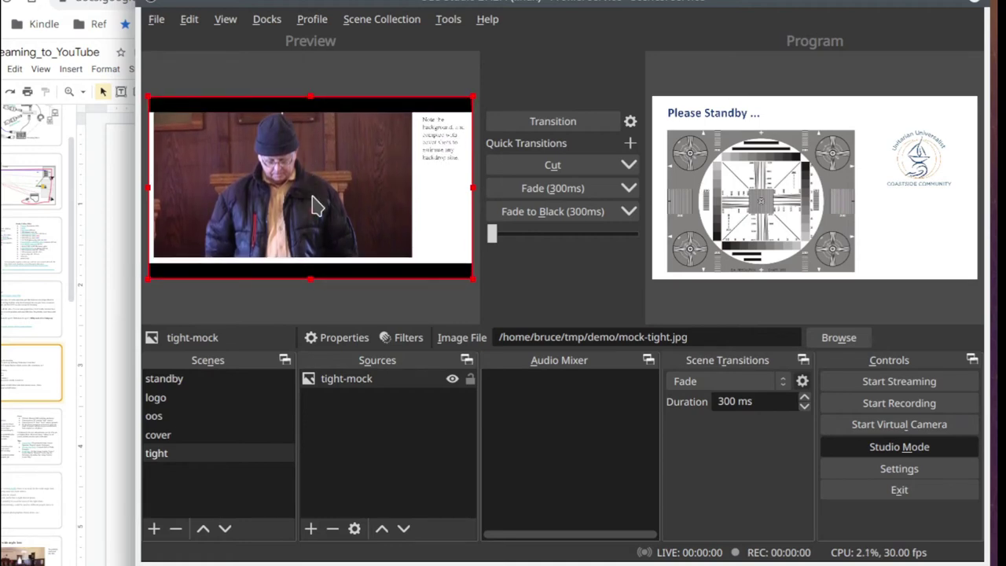
left_click_drag(311, 280, 308, 261)
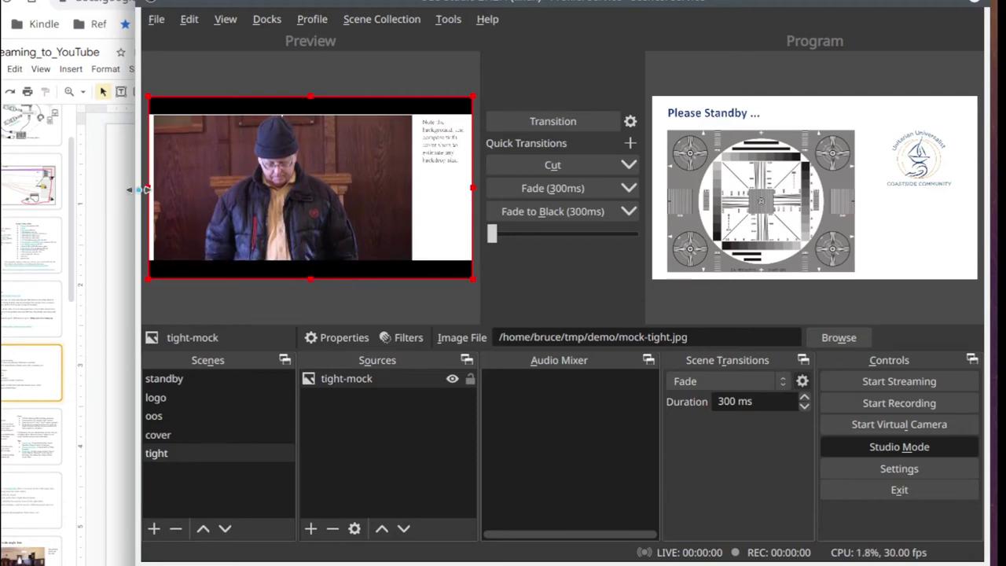
left_click_drag(147, 187, 165, 193)
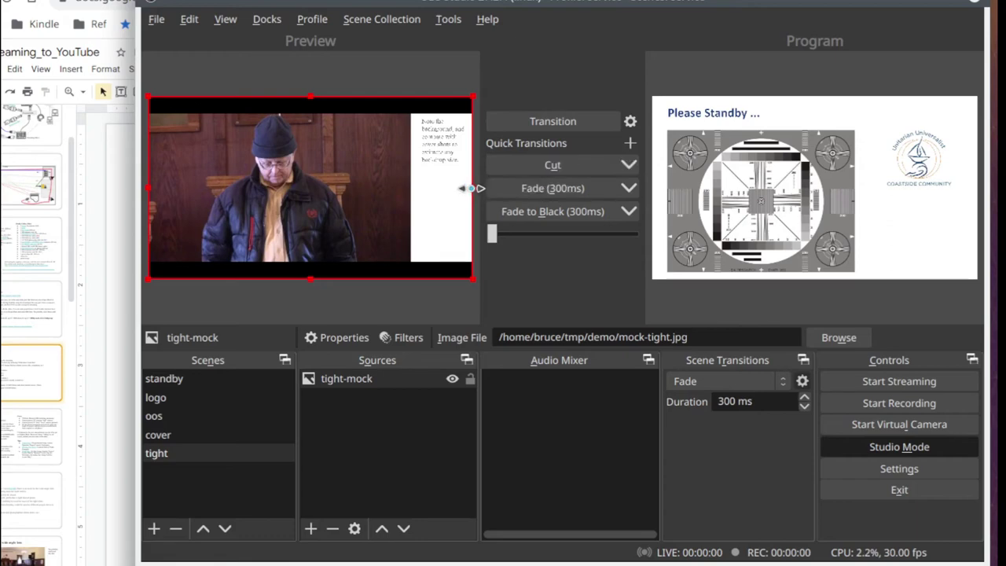
left_click_drag(472, 188, 285, 177)
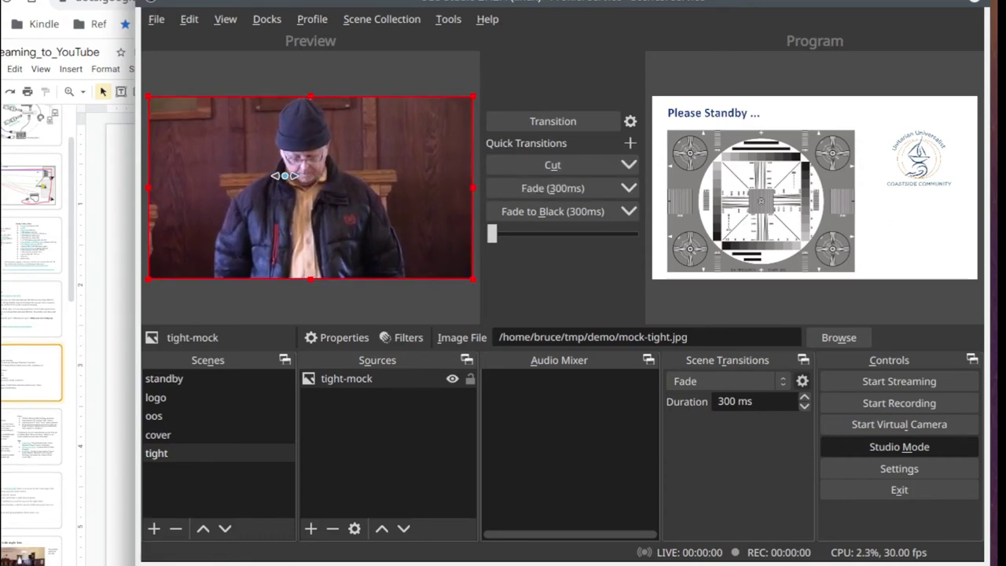
mouse_move(146, 186)
left_mouse_down()
mouse_move(135, 186)
mouse_move(140, 178)
mouse_move(151, 185)
left_mouse_up()
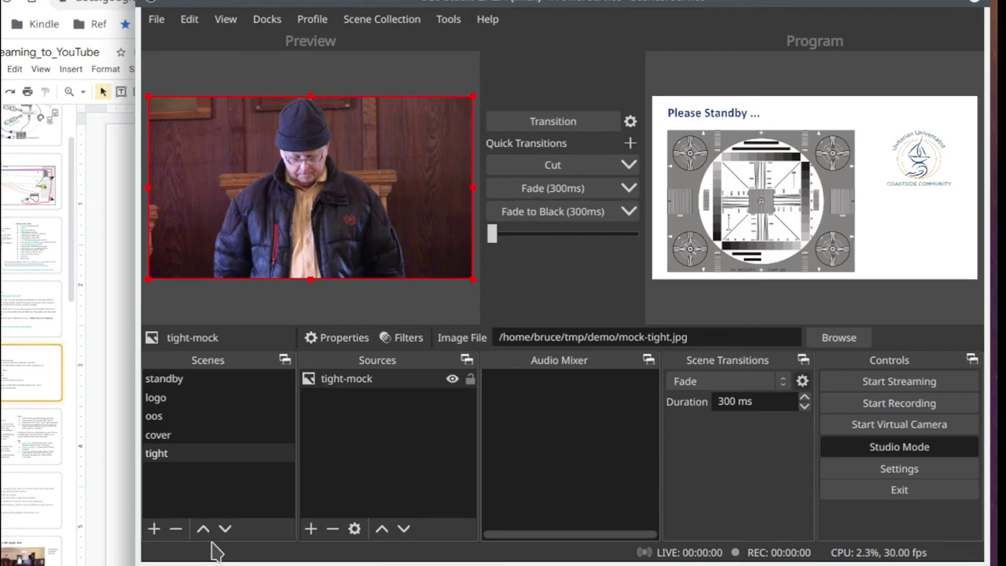
Create an offering scene and add an image source named offering-image.
left_click(153, 529)
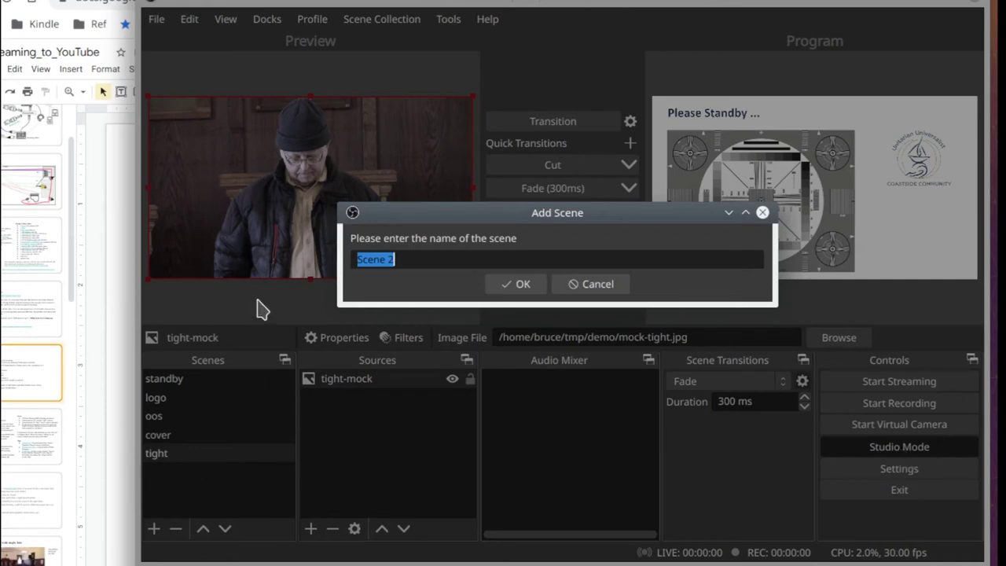
type("offering")
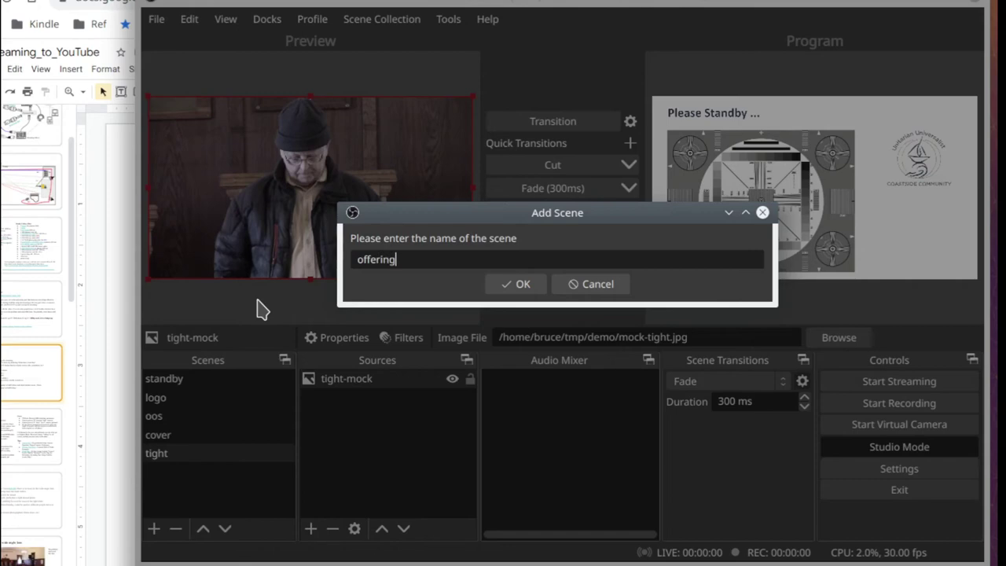
key("Return")
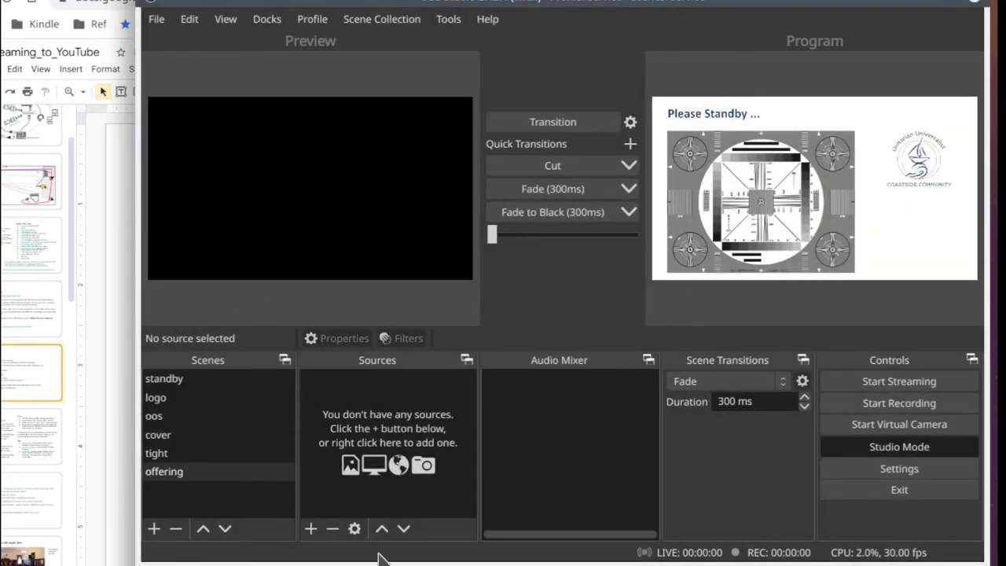
left_click(309, 529)
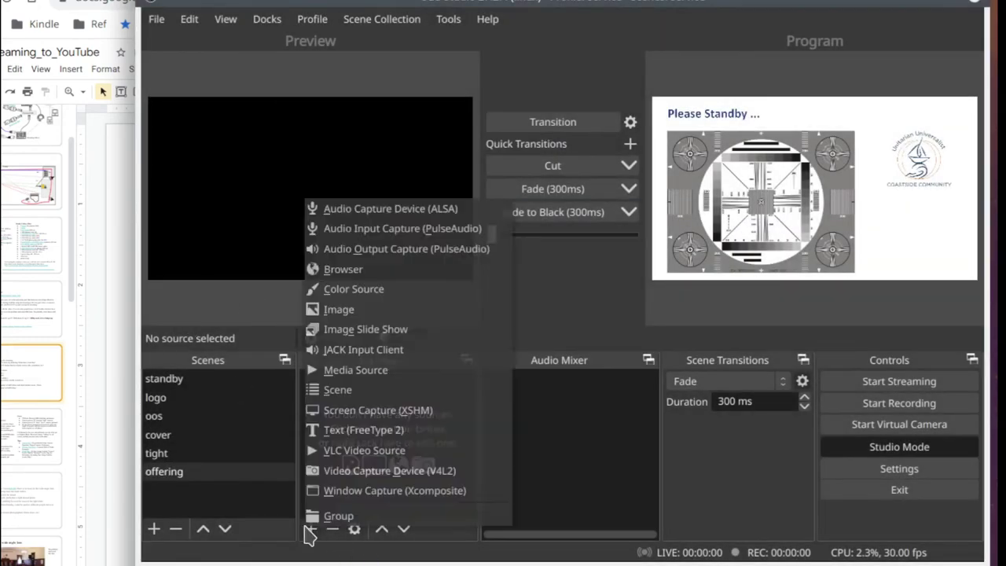
left_click(330, 308)
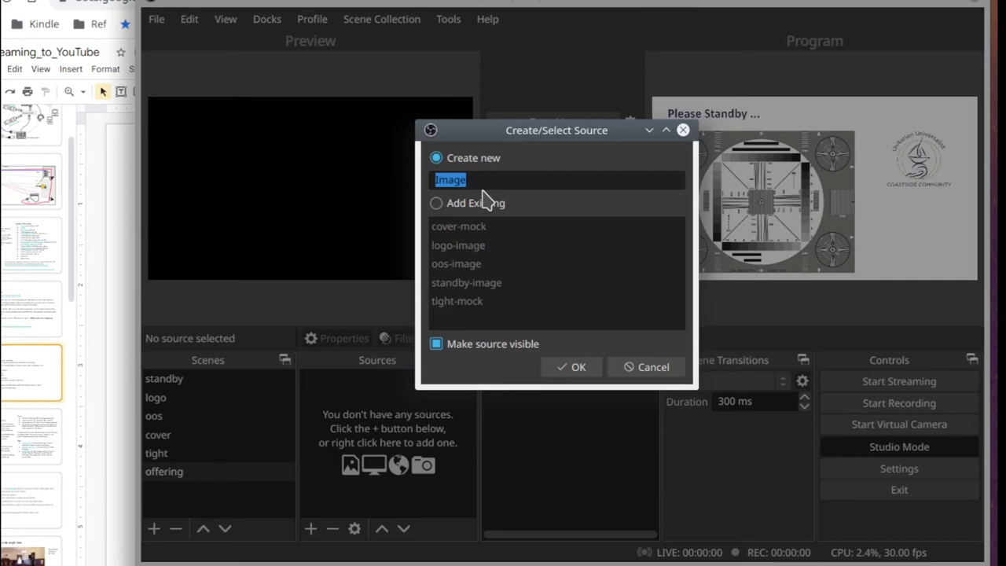
type("offering-i")
left_click(568, 369)
Load offering.jpg into offering-image, unloaded when hidden, fit it to the canvas, then select standby.
left_click(438, 375)
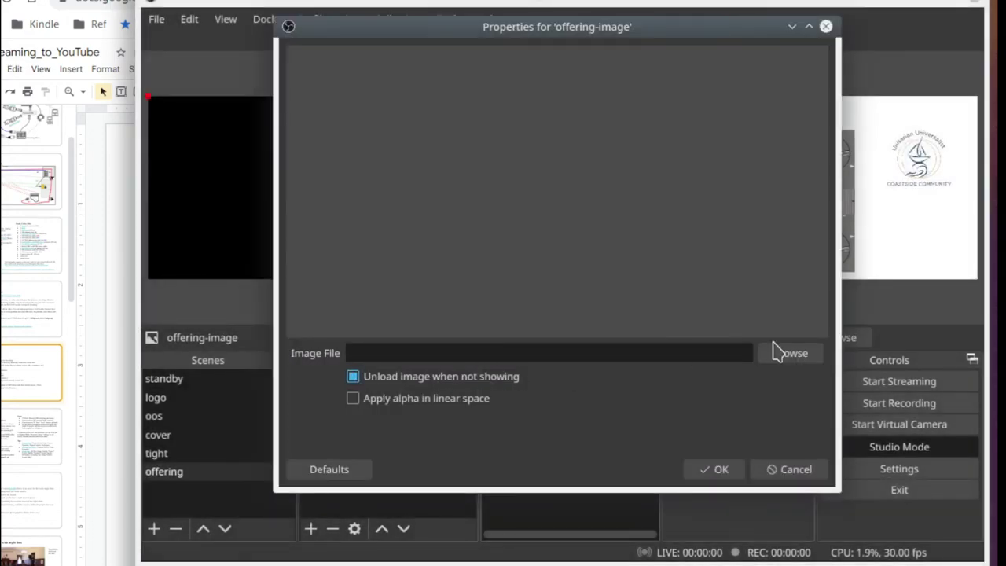
left_click(789, 353)
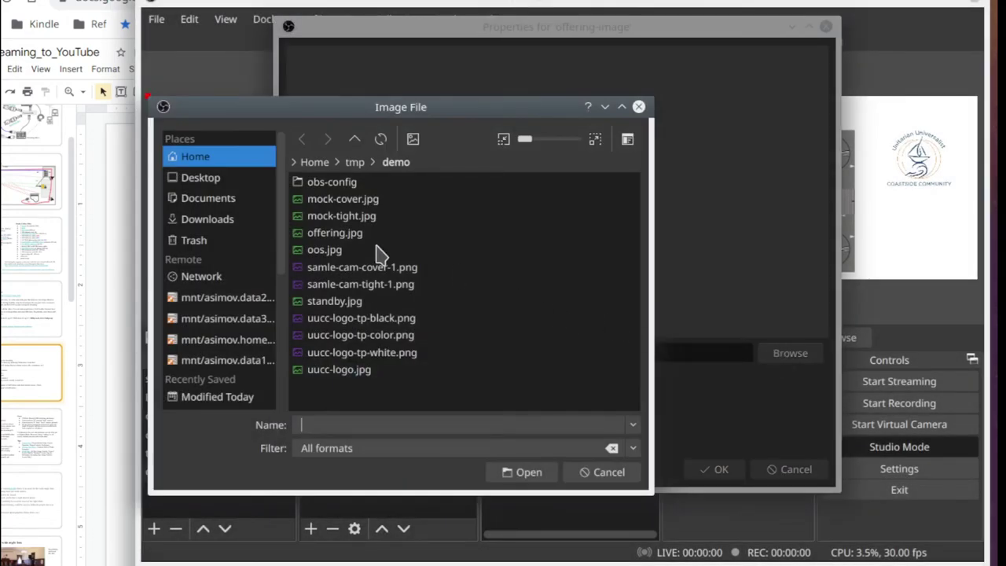
double_click(346, 233)
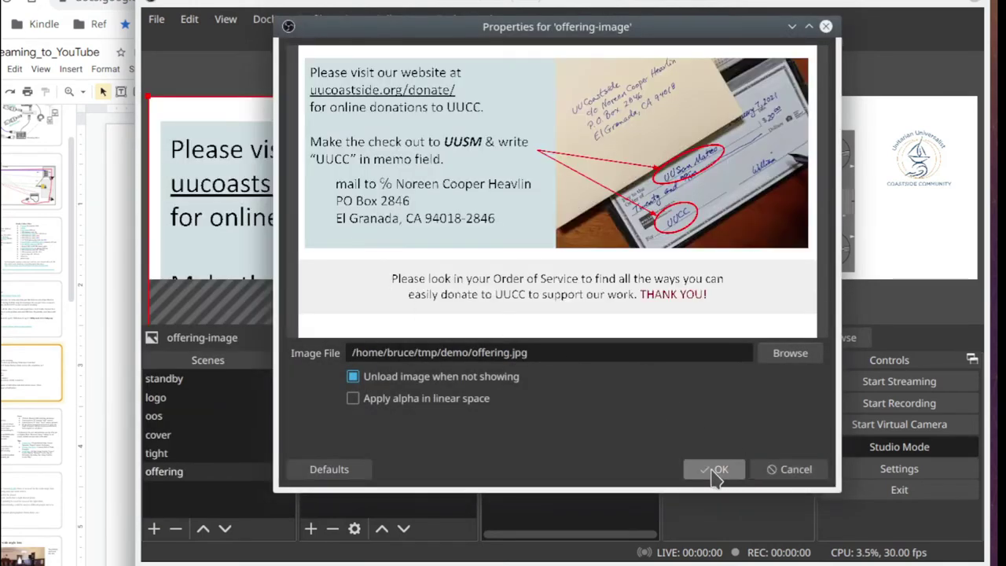
left_click(714, 469)
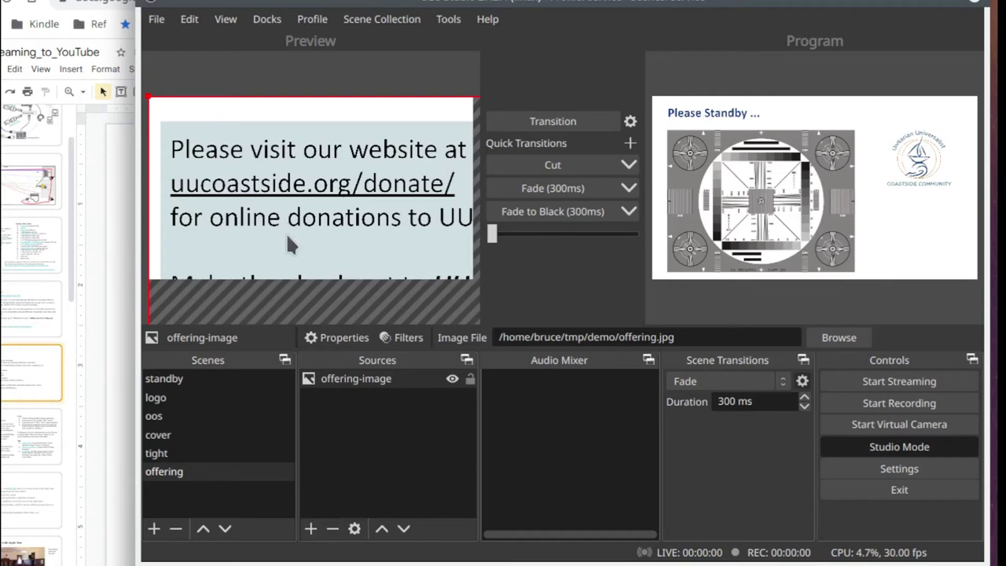
key("ctrl+f")
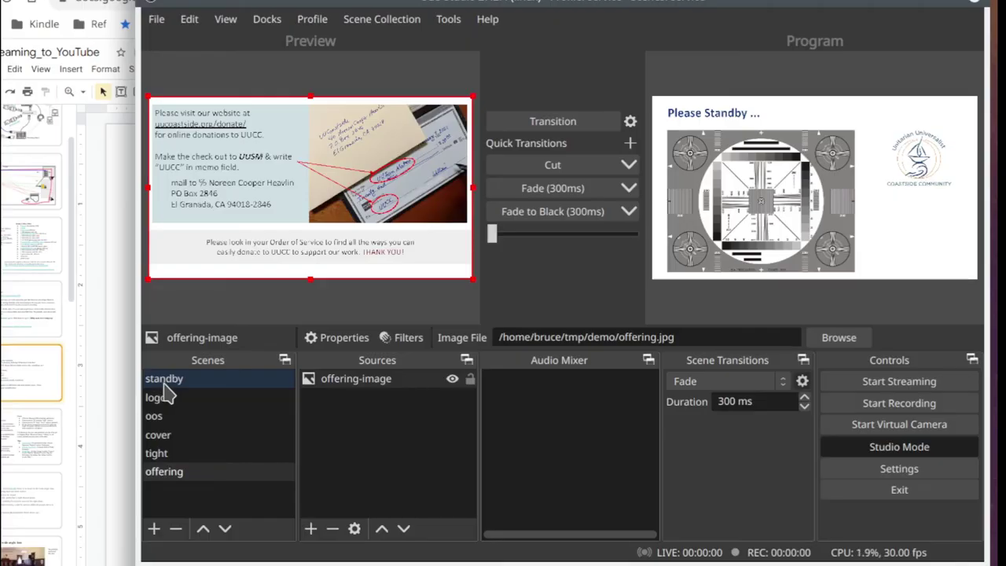
left_click(164, 384)
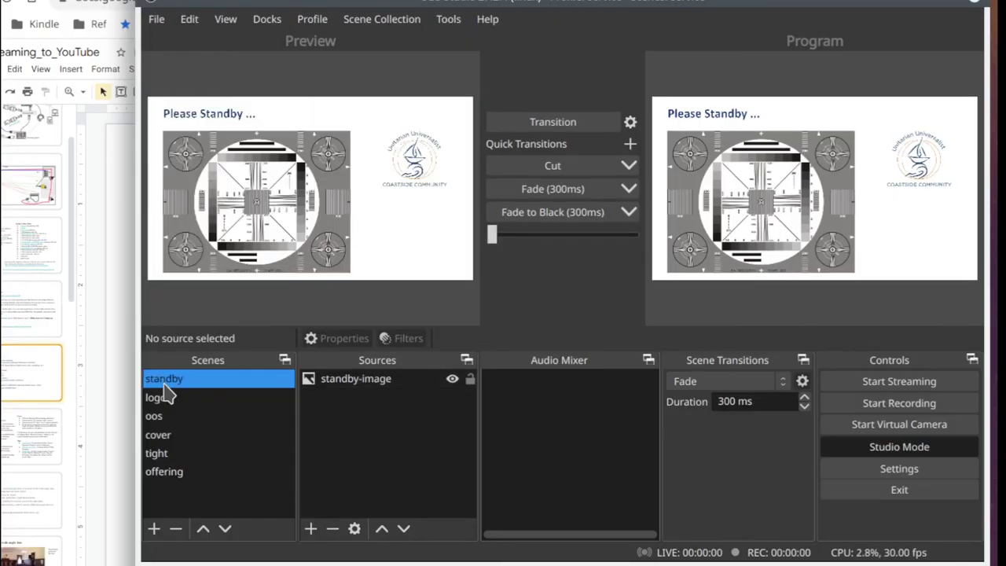
left_click(311, 530)
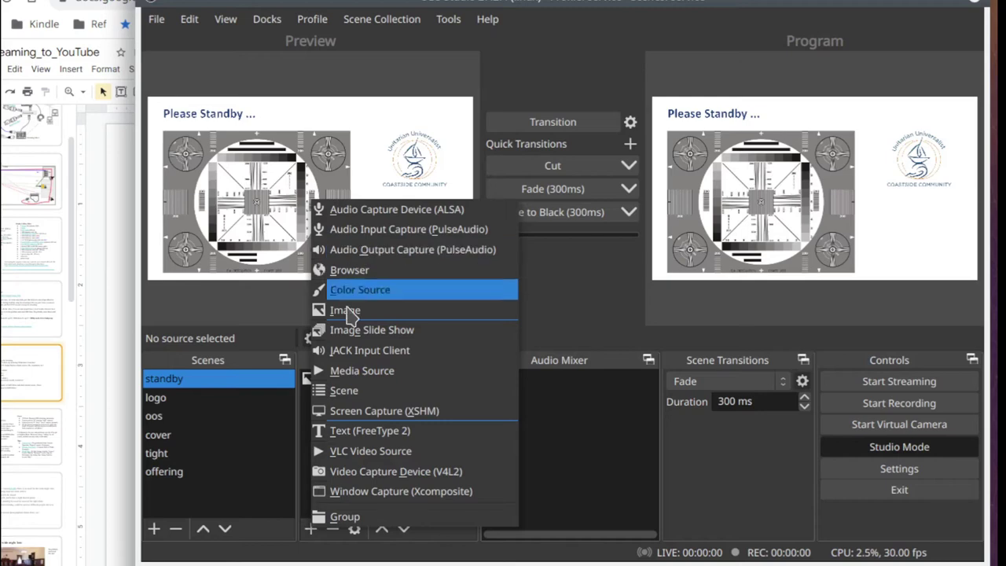
Add a looping background-sound media source playing the Doctor Turtle mp3 to the standby scene.
left_click(374, 377)
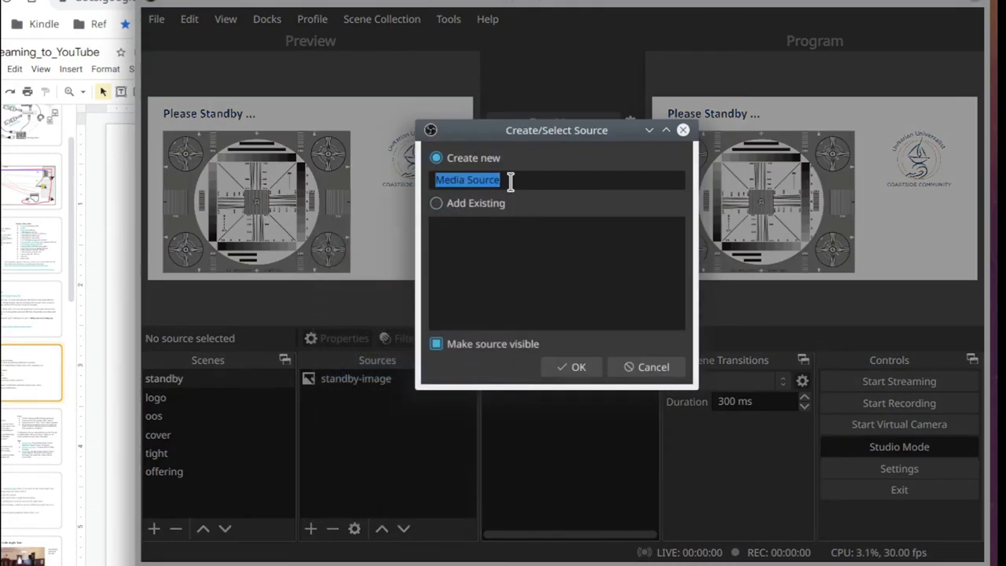
type("background-sound")
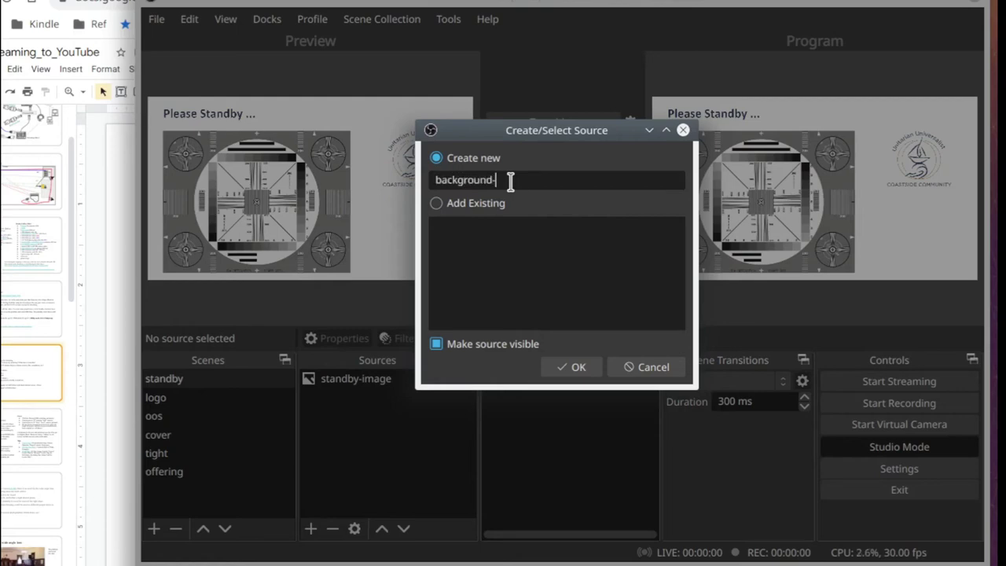
left_click(579, 369)
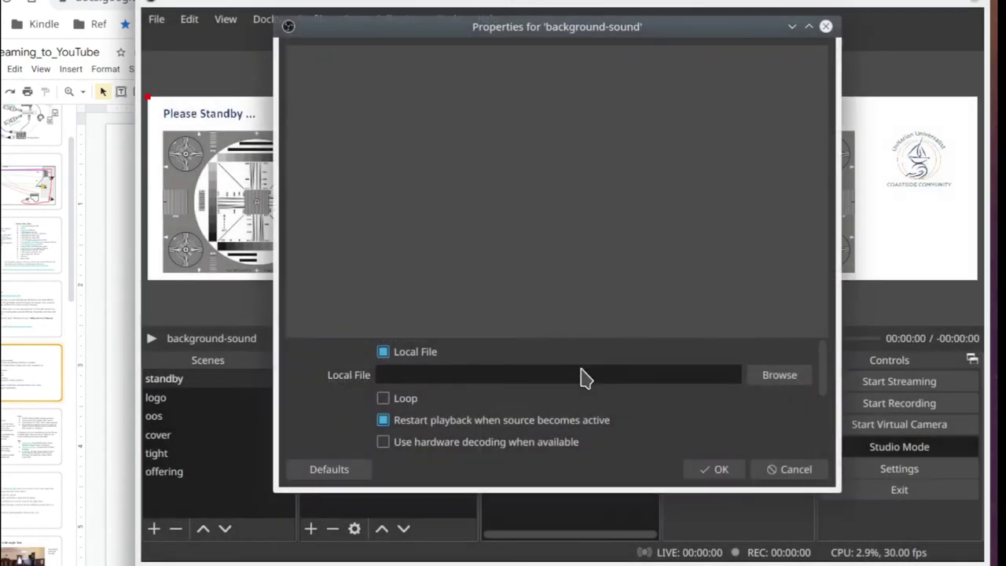
left_click(384, 399)
scroll(565, 429, "down", 1)
scroll(582, 429, "down", 1)
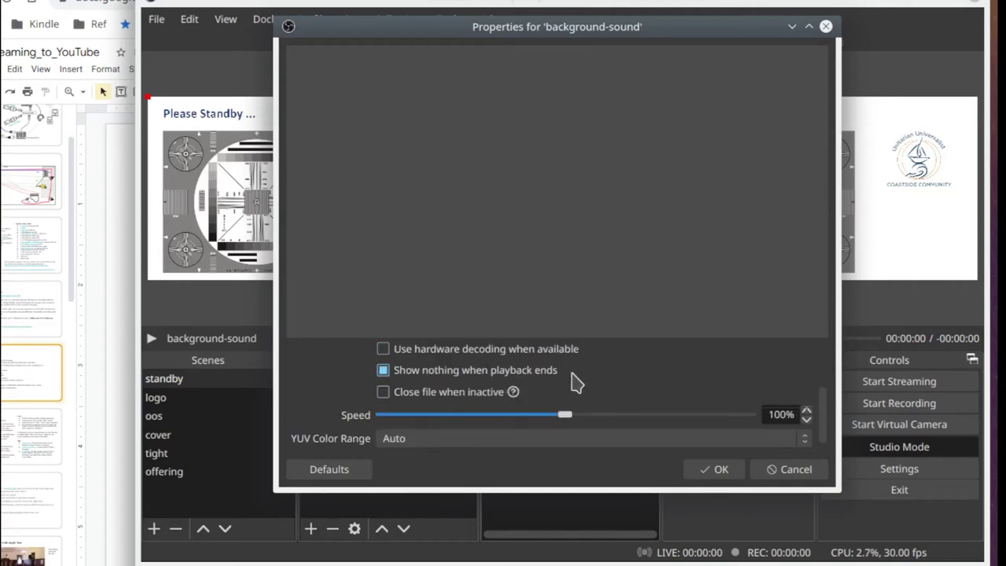
scroll(635, 386, "up", 2)
scroll(635, 386, "up", 1)
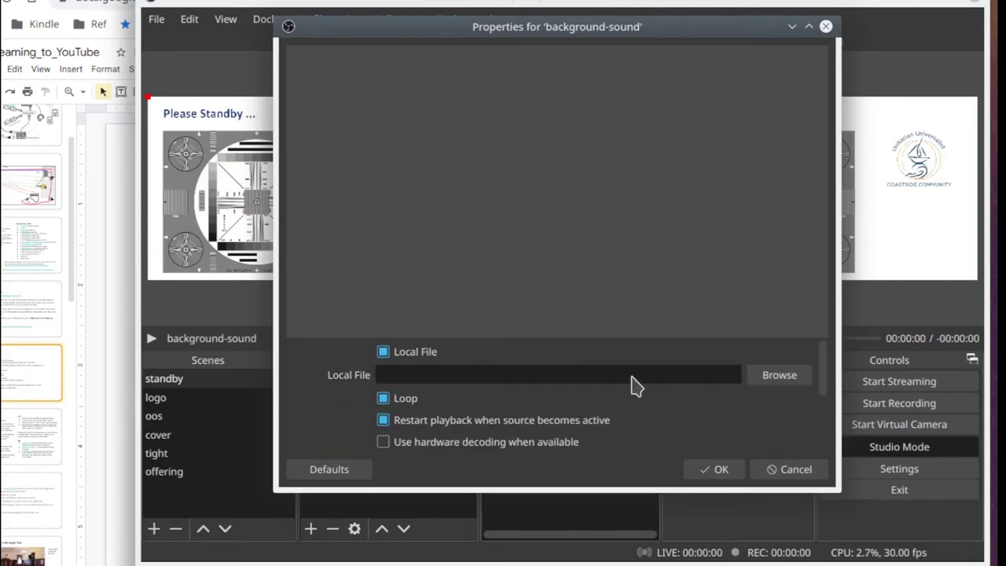
left_click(777, 379)
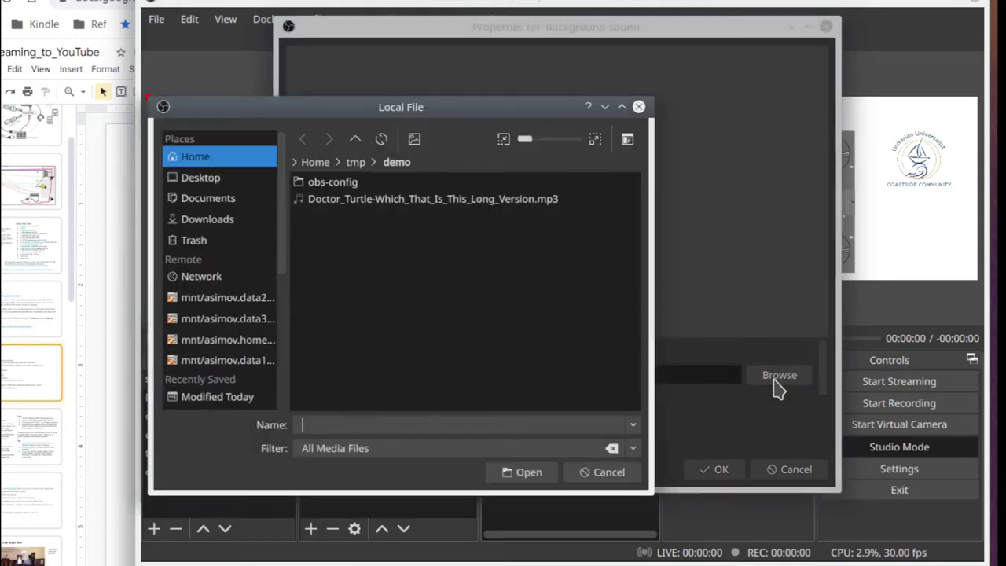
left_click(393, 204)
double_click(393, 204)
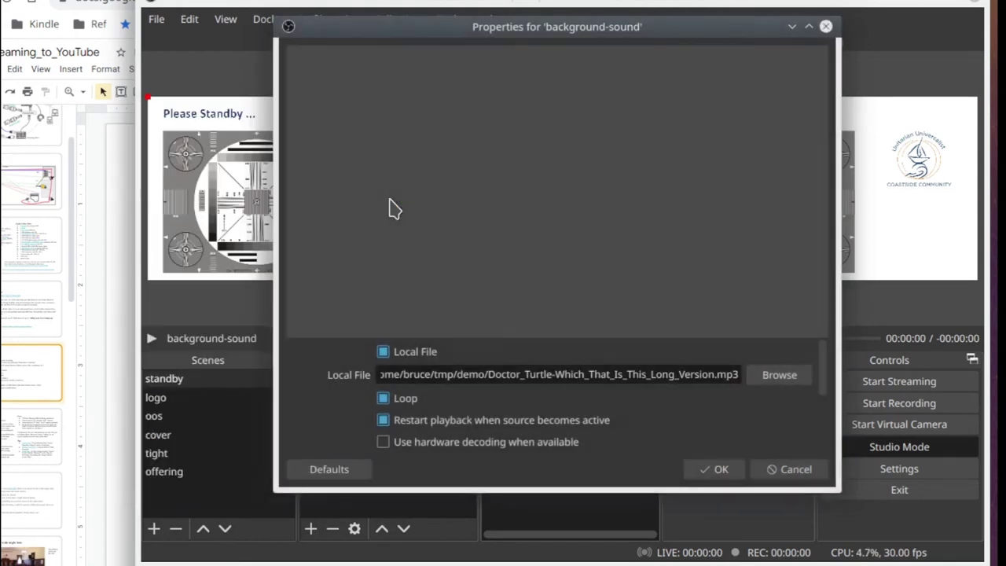
left_click(715, 470)
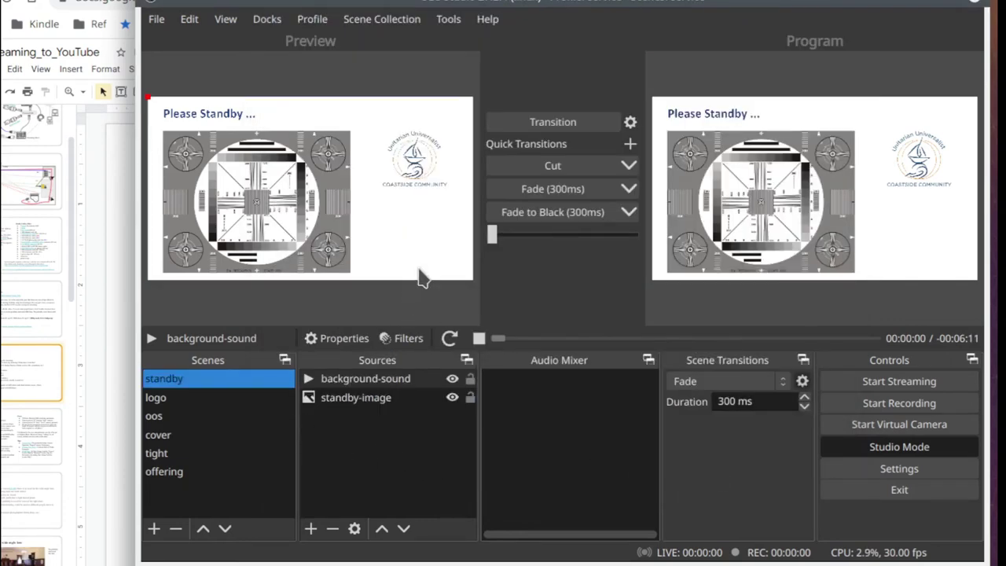
left_click(550, 128)
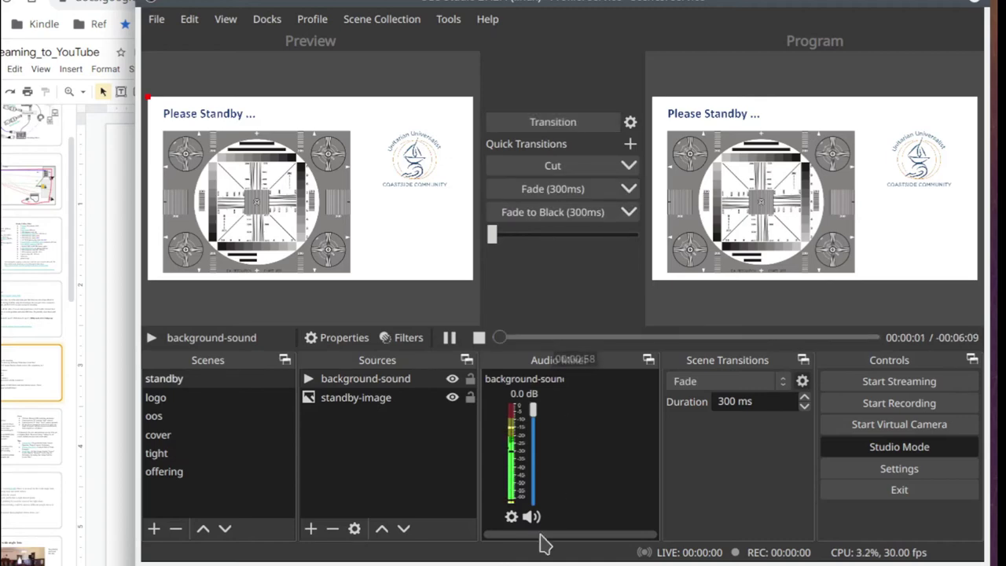
Set background-sound's audio monitoring to Monitor and Output in Advanced Audio Properties.
left_click(512, 519)
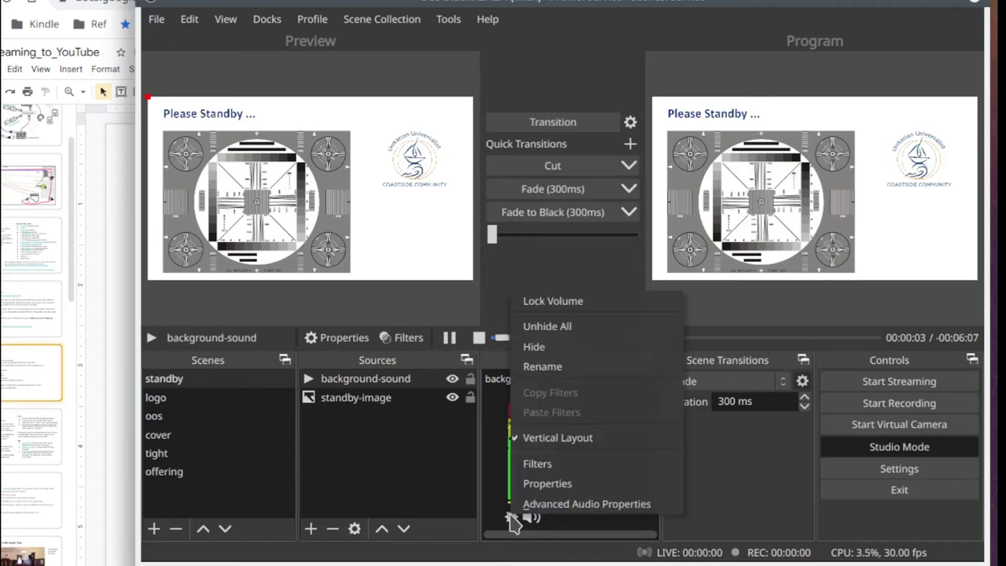
left_click(557, 507)
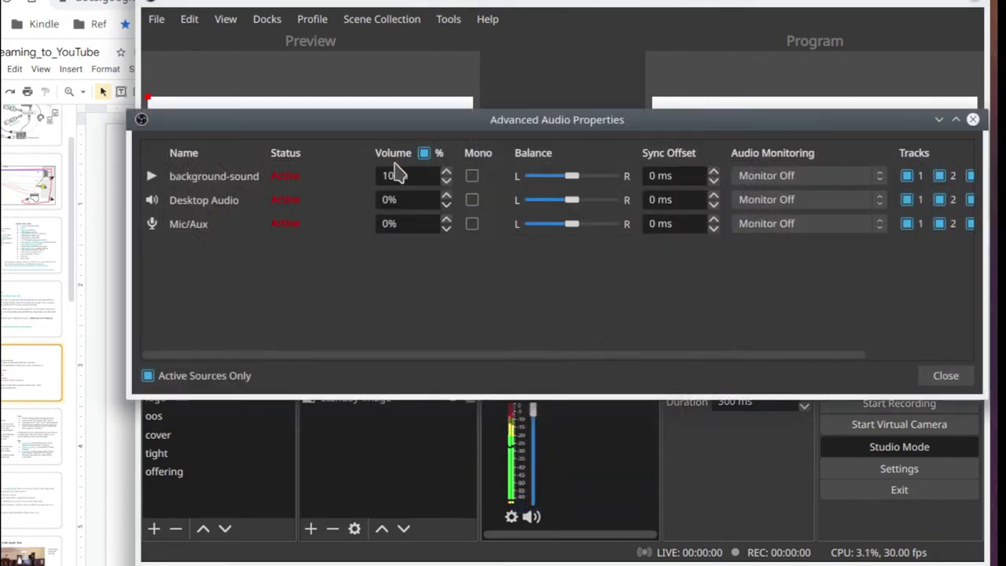
left_click(817, 179)
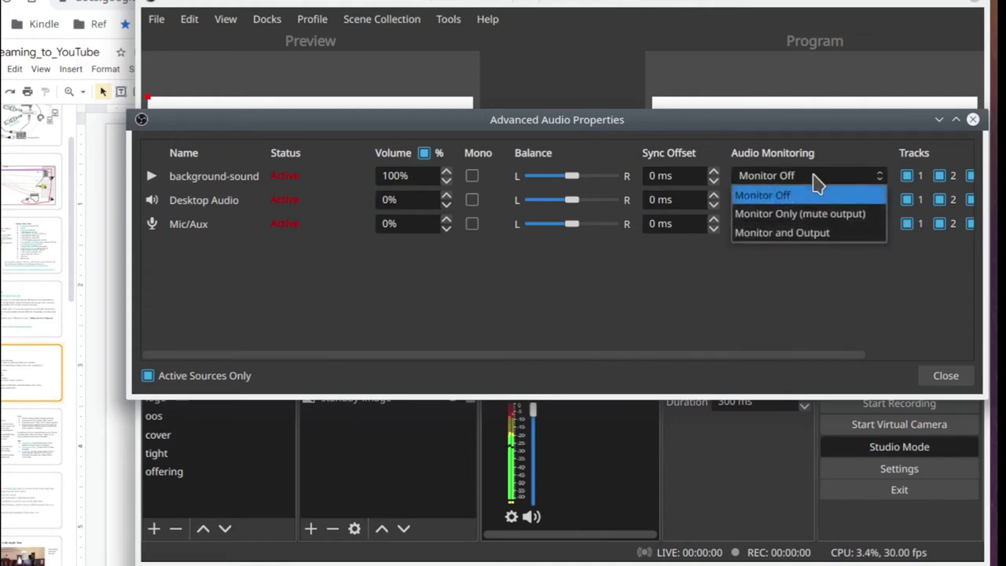
left_click(821, 234)
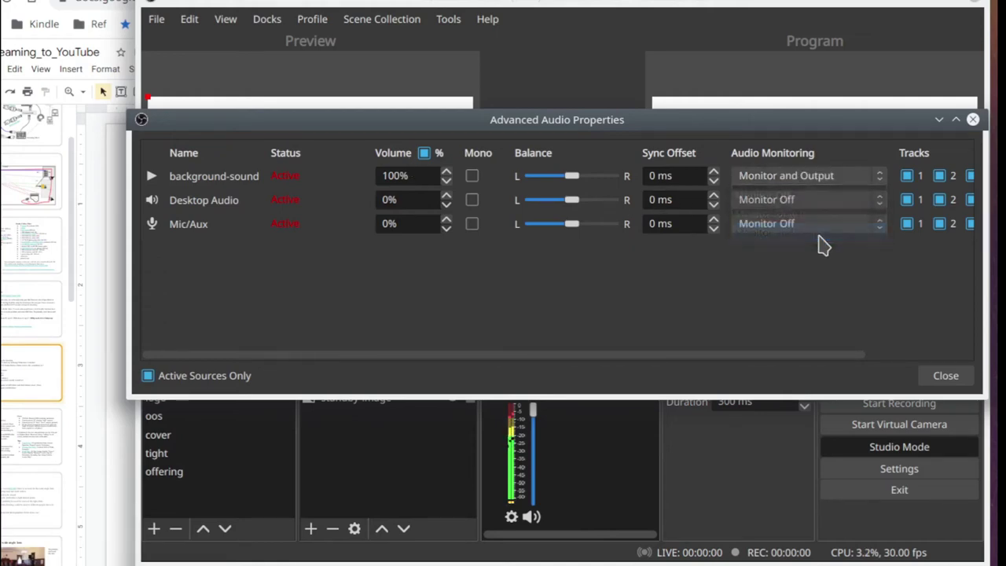
left_click(947, 376)
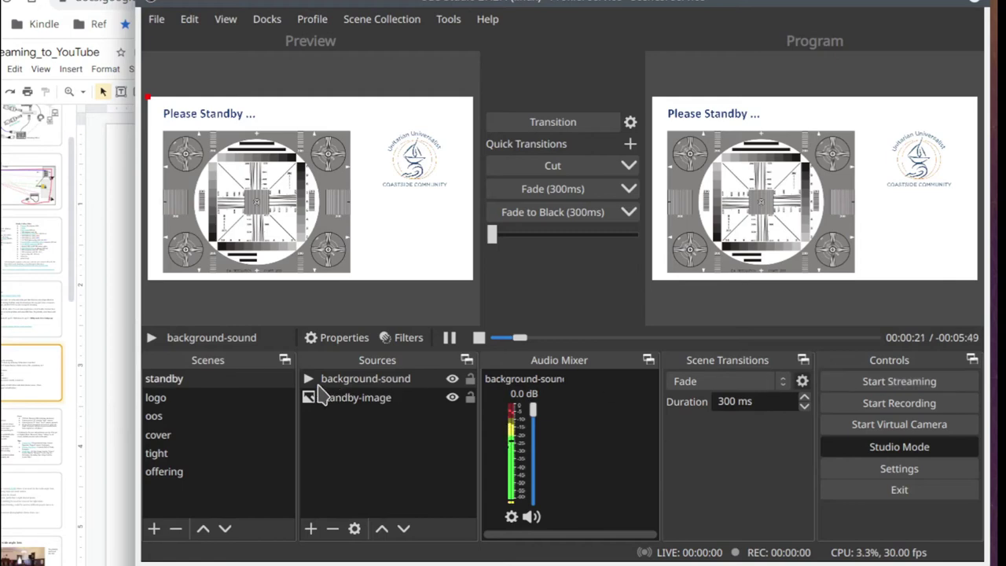
left_click(352, 382)
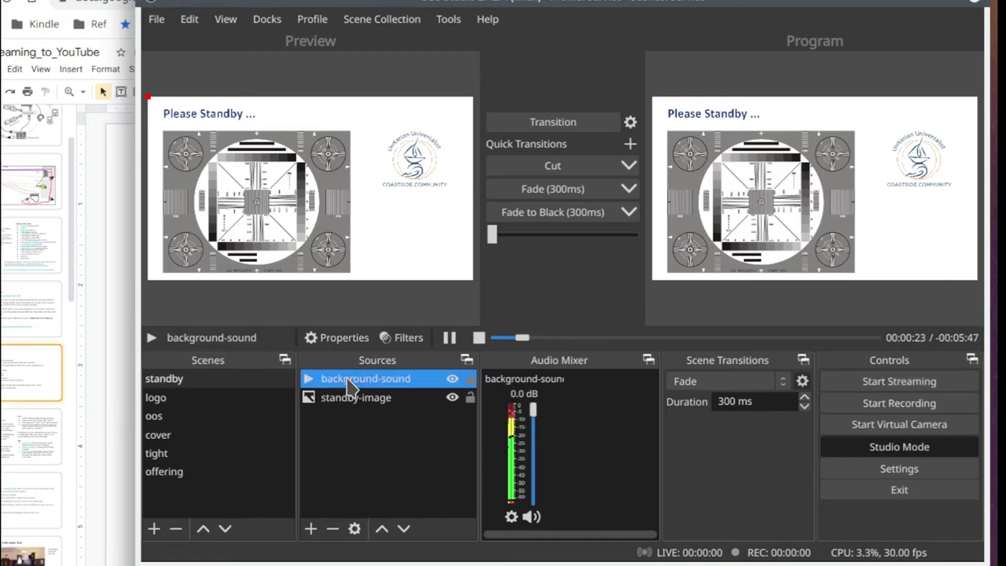
Copy background-sound and paste it as a reference into the logo scene.
right_click(351, 382)
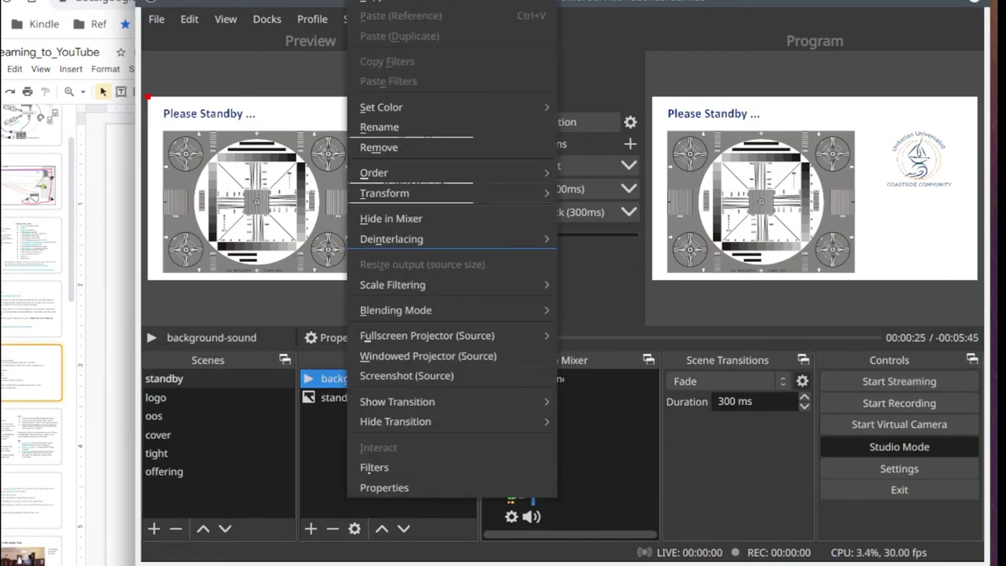
left_click(373, 7)
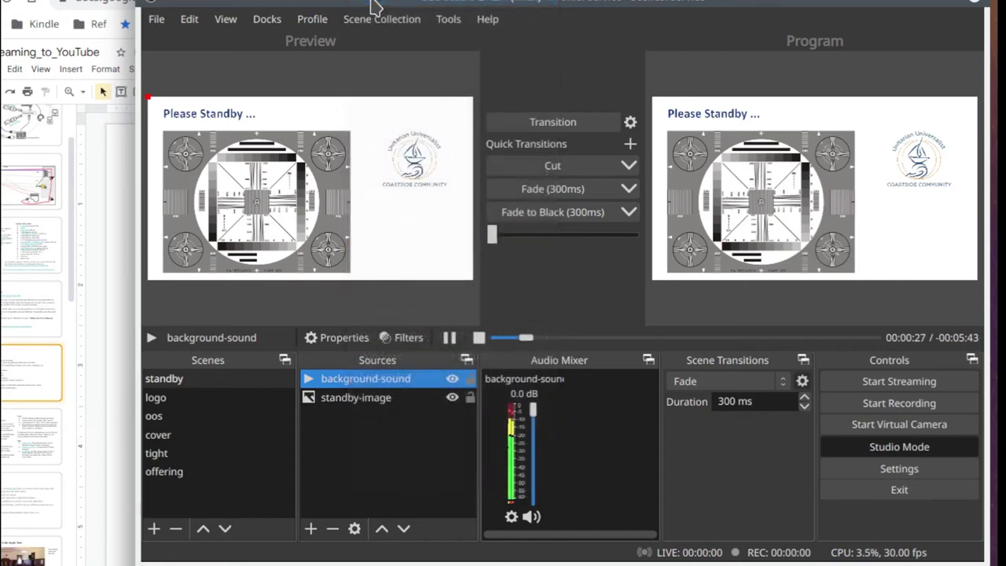
left_click(161, 397)
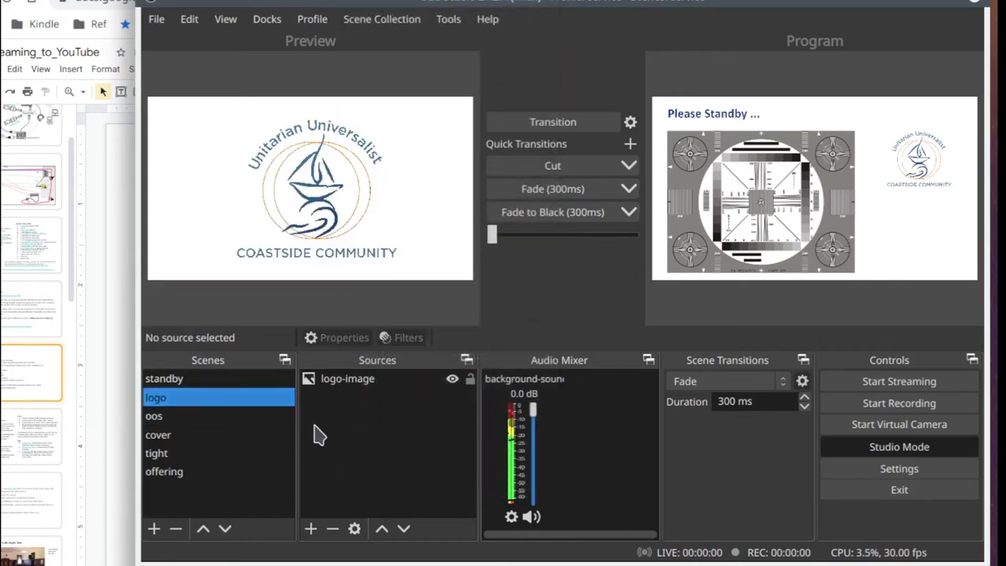
right_click(357, 418)
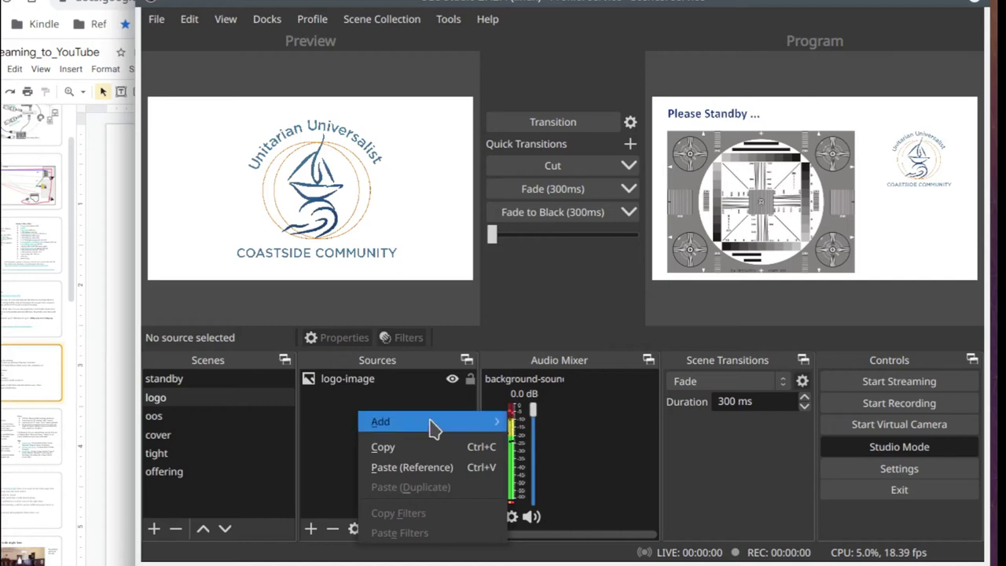
left_click(442, 468)
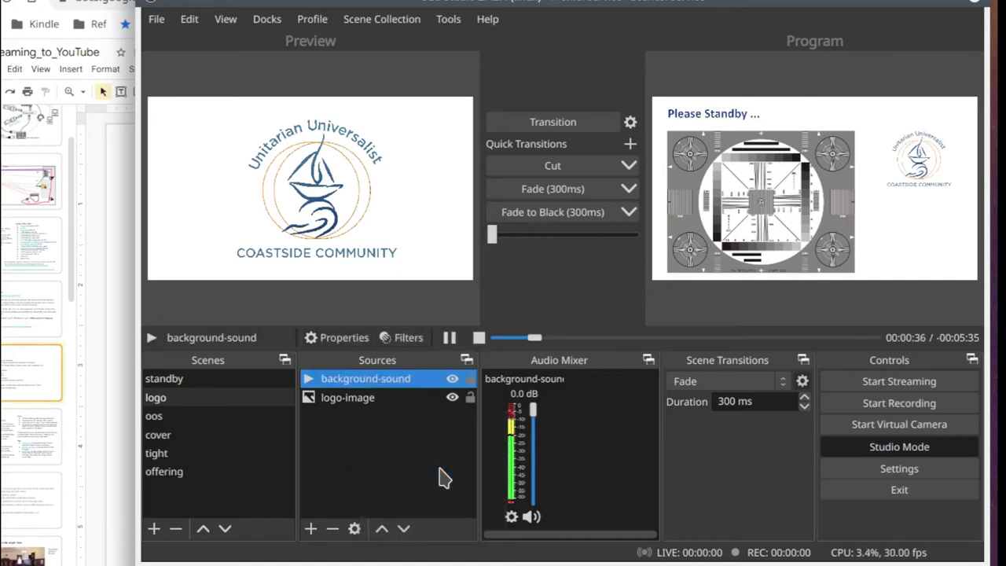
Paste the shared background-sound into the oos scene and lower its volume to -1.9 dB.
left_click(169, 419)
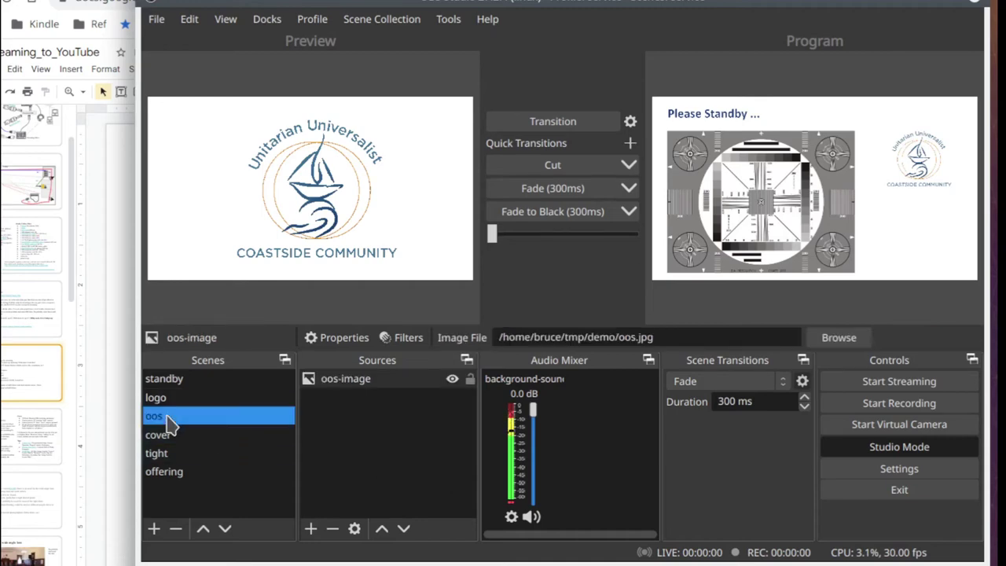
left_click(356, 428)
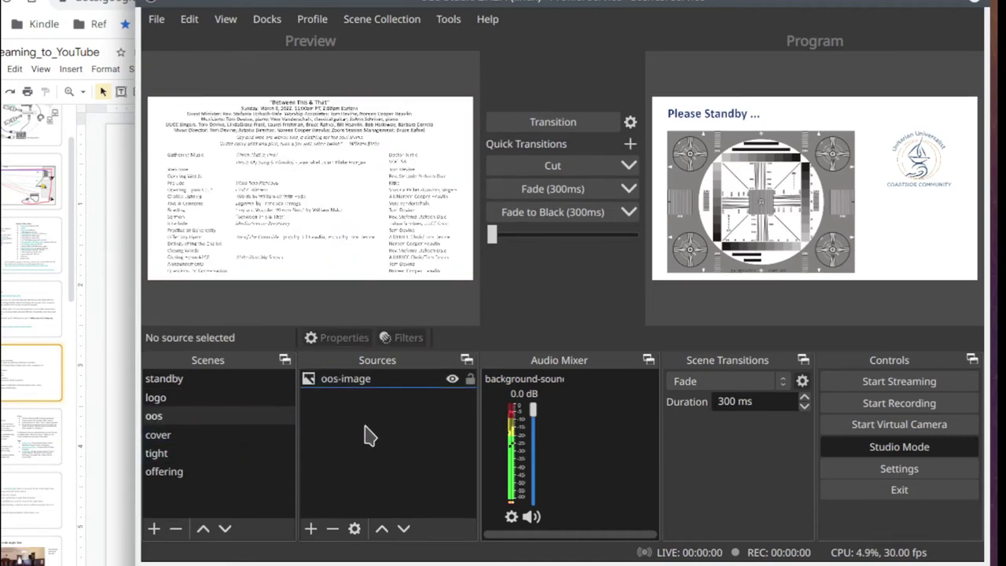
right_click(361, 427)
left_click(191, 427)
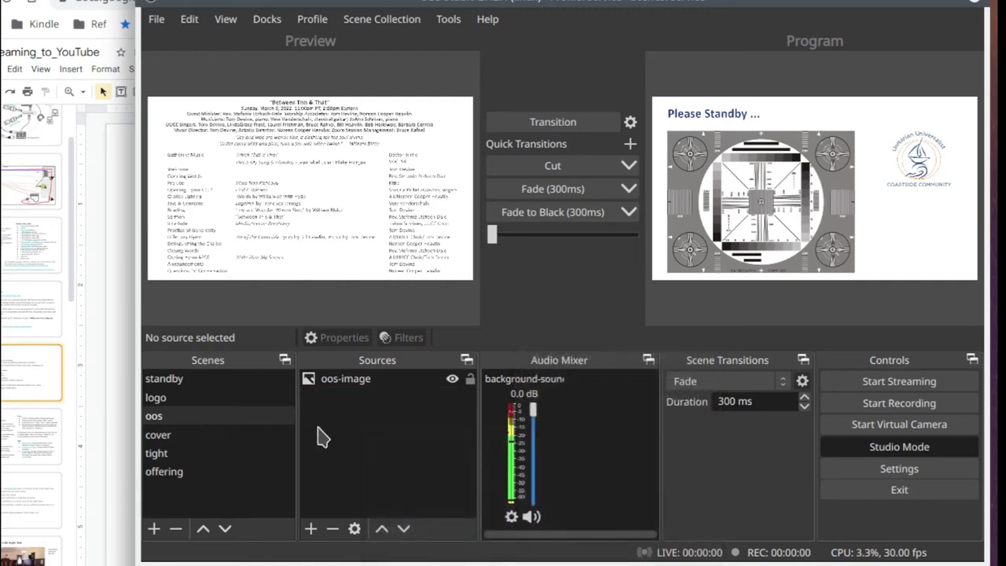
right_click(340, 430)
left_click(391, 486)
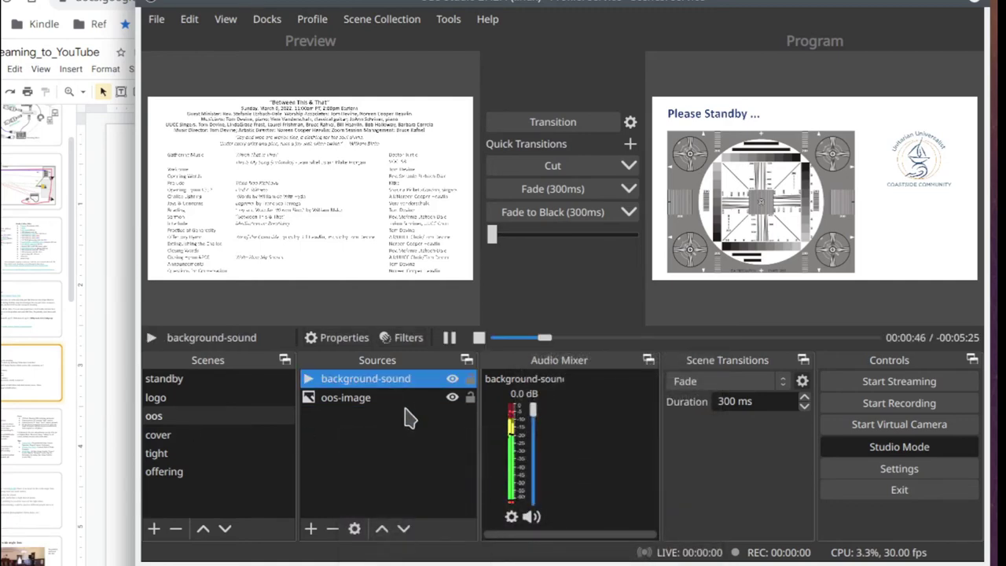
left_click(534, 418)
left_click_drag(532, 414, 533, 418)
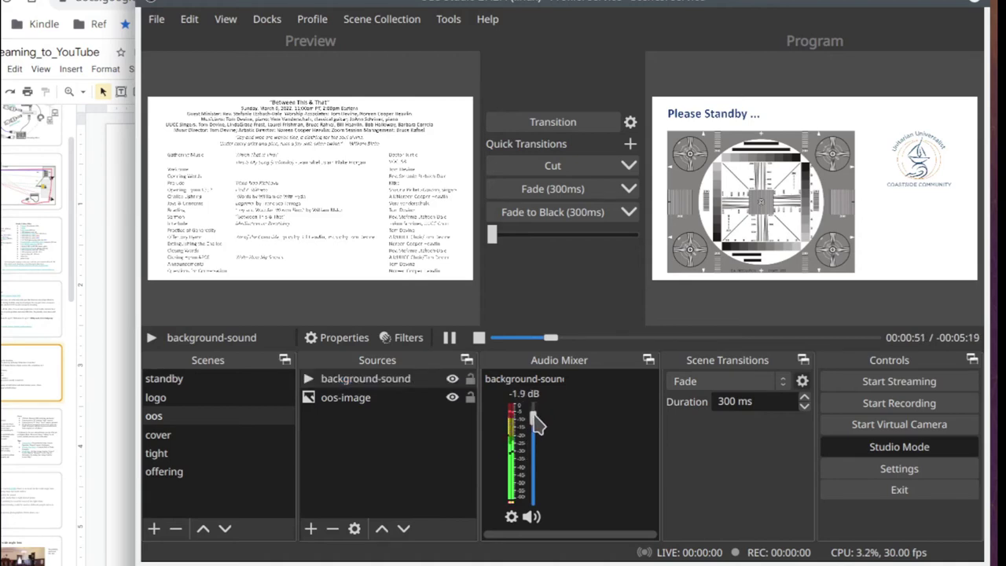
Preview the logo, standby and cover scenes in turn.
left_click(170, 401)
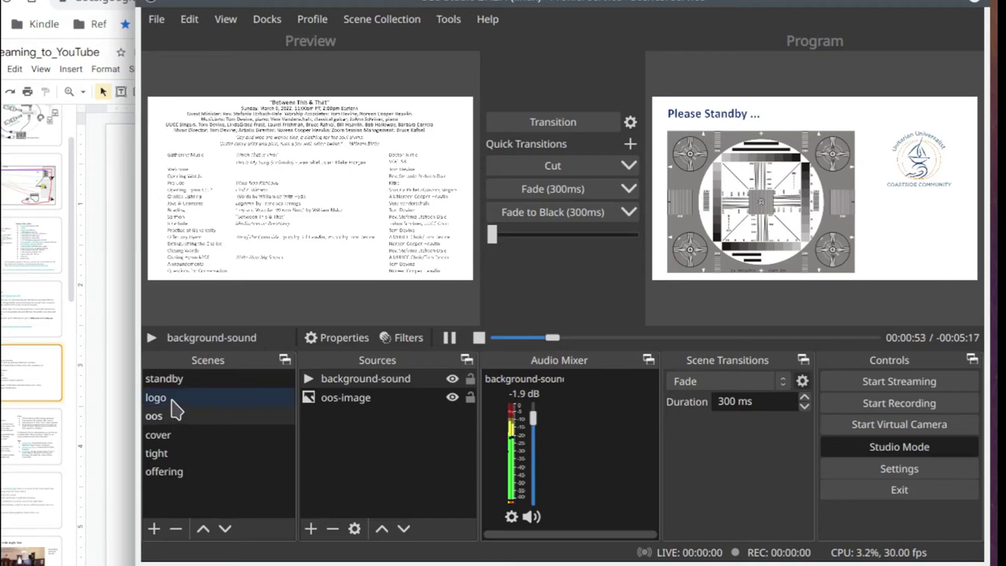
left_click(173, 401)
left_click(174, 384)
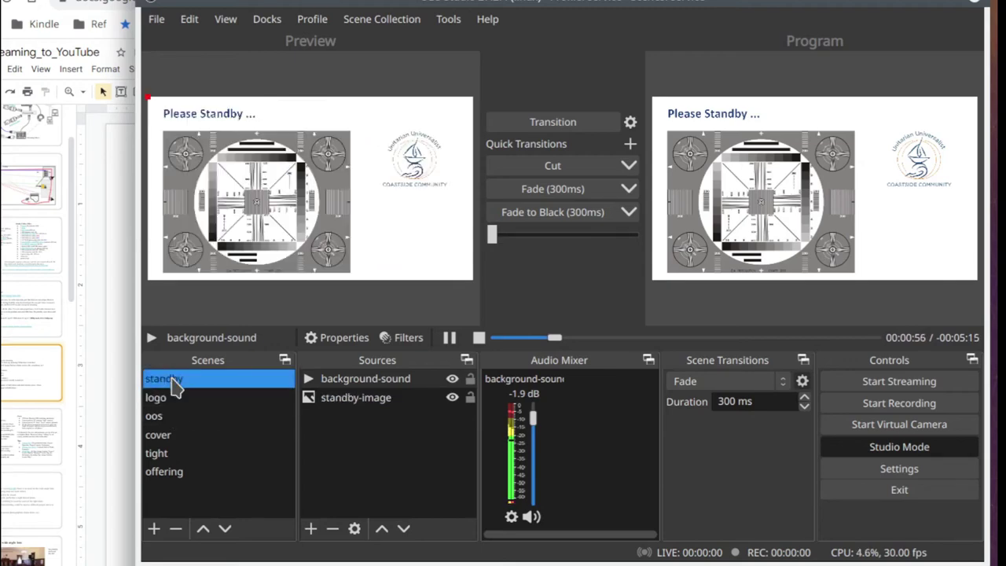
left_click(161, 435)
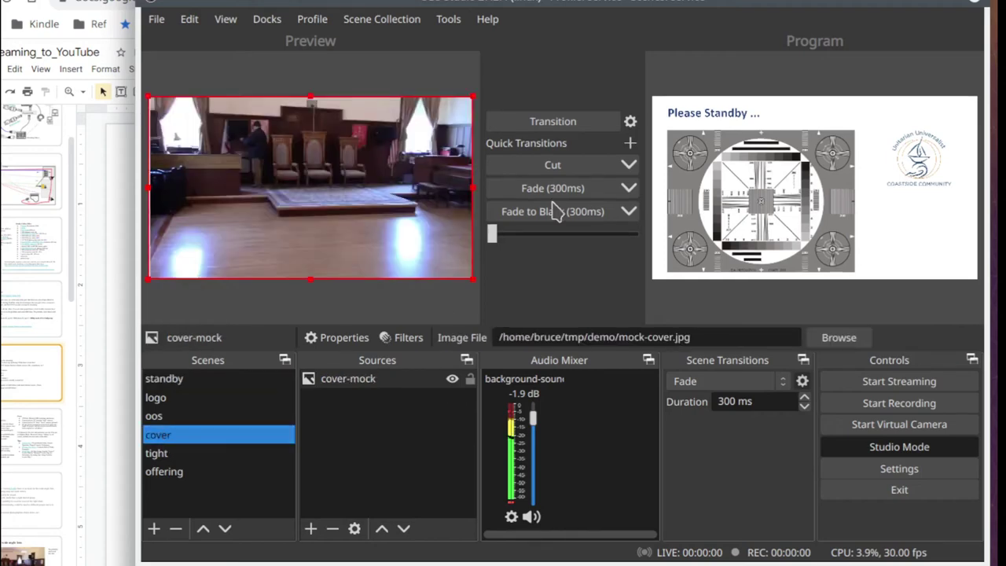
Send the cover scene live to Program and reselect it for adding sources.
left_click(568, 125)
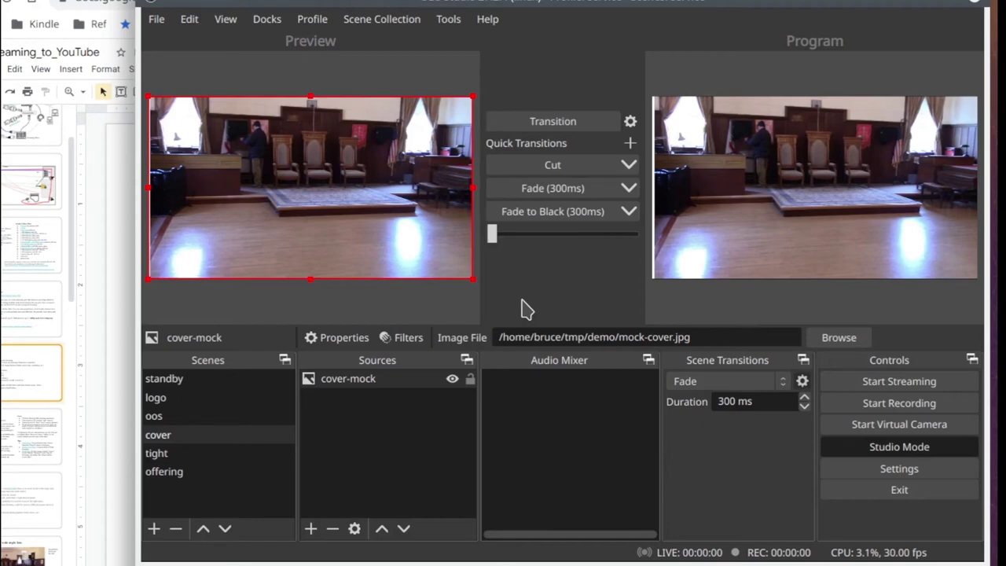
left_click(527, 309)
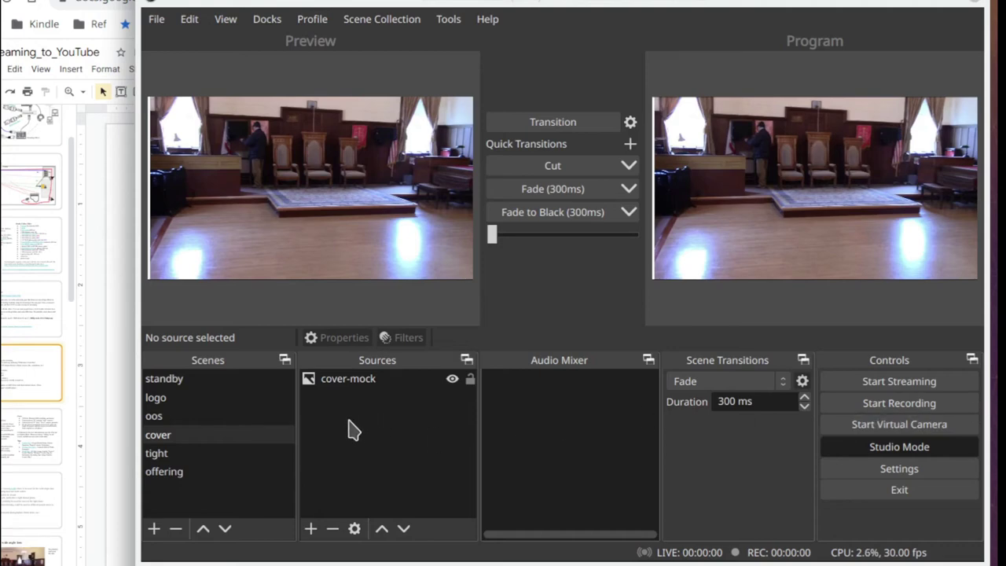
left_click(160, 437)
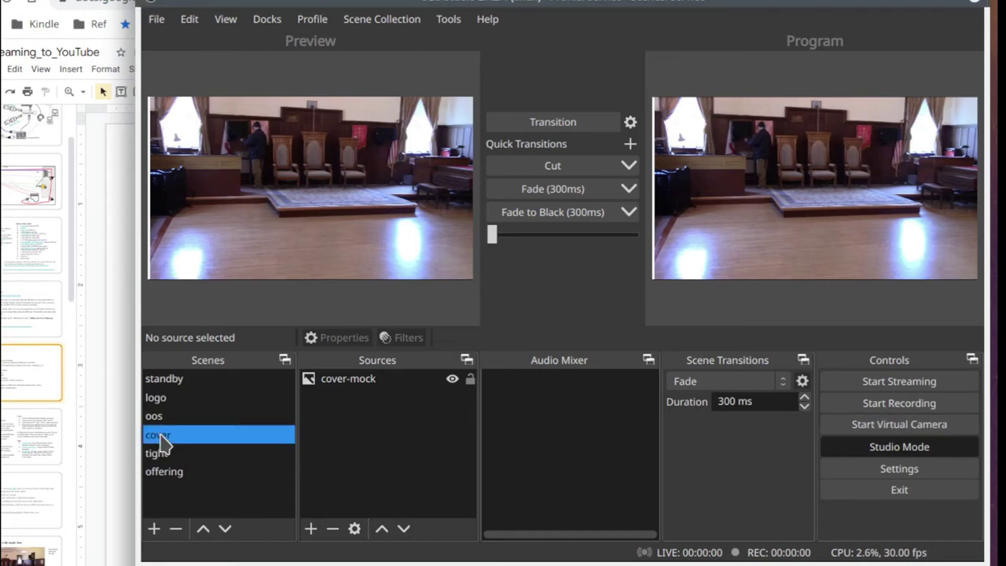
left_click(317, 528)
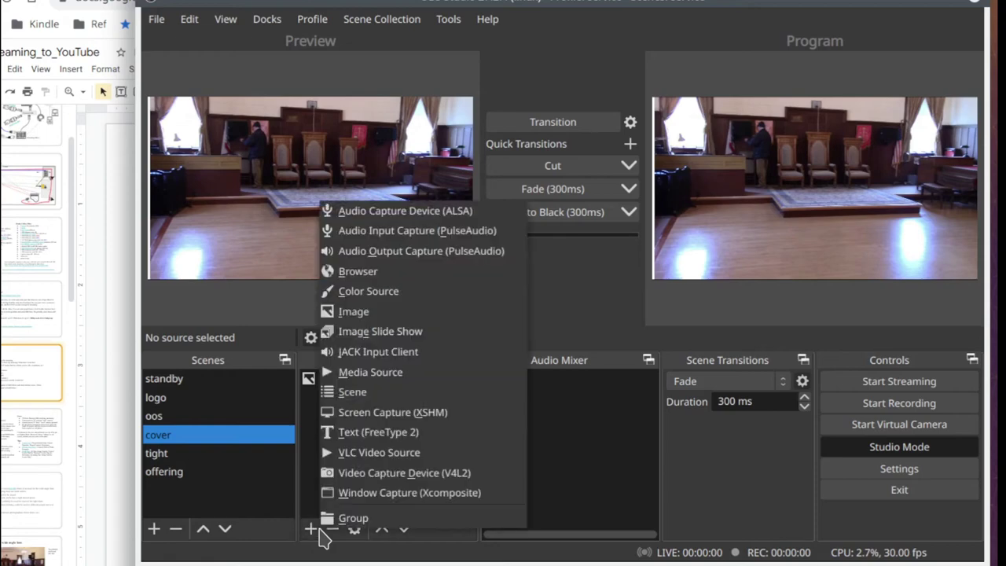
Add an ALSA audio capture named mixer-mics using the USB Audio CODEC, USB Audio device.
left_click(380, 212)
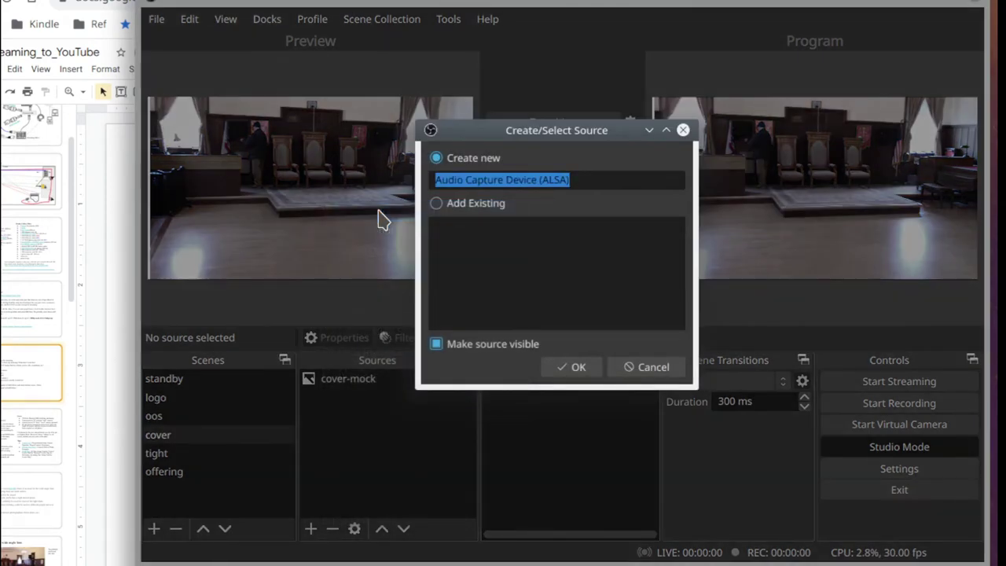
type("mixer-mics")
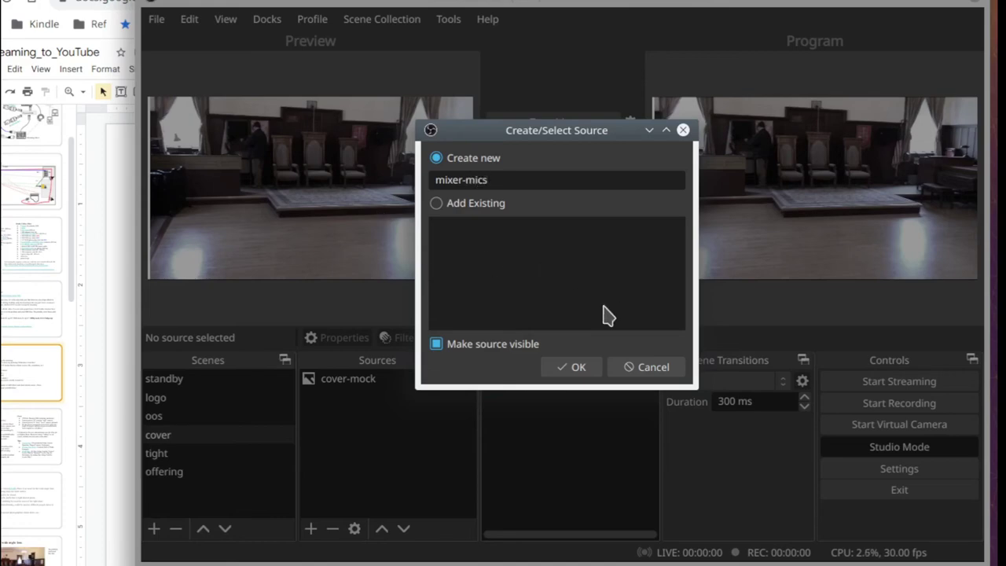
left_click(579, 367)
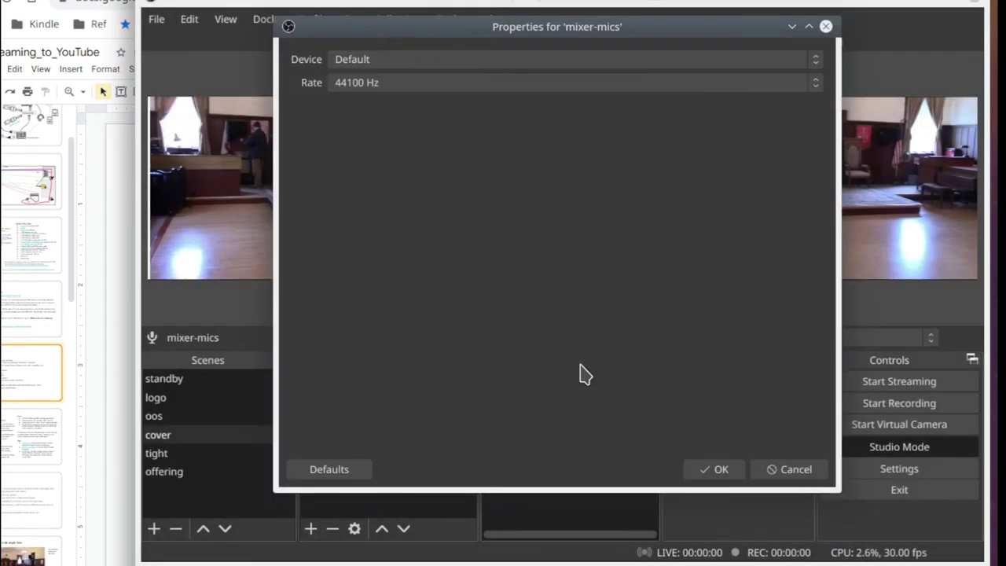
left_click(471, 63)
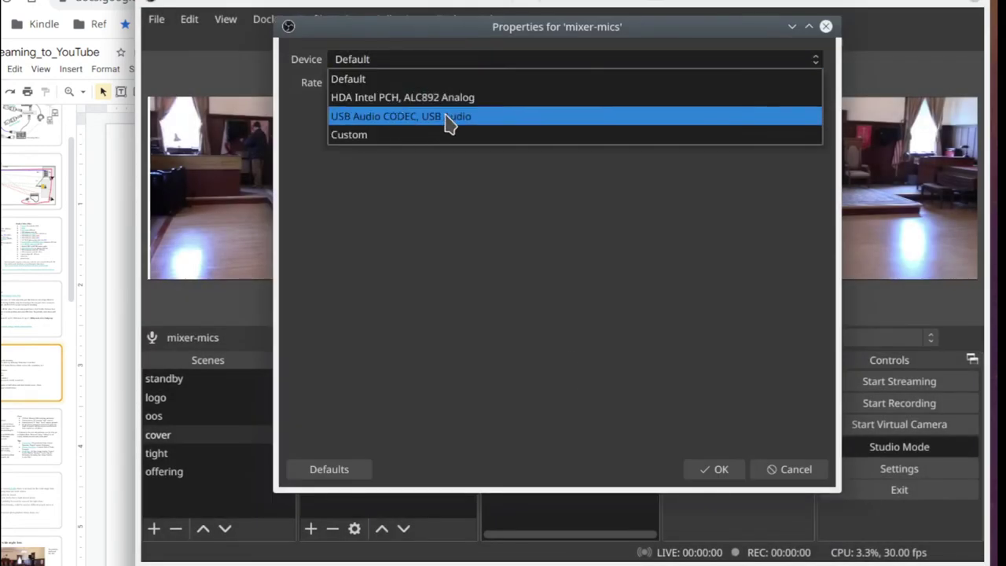
left_click(494, 124)
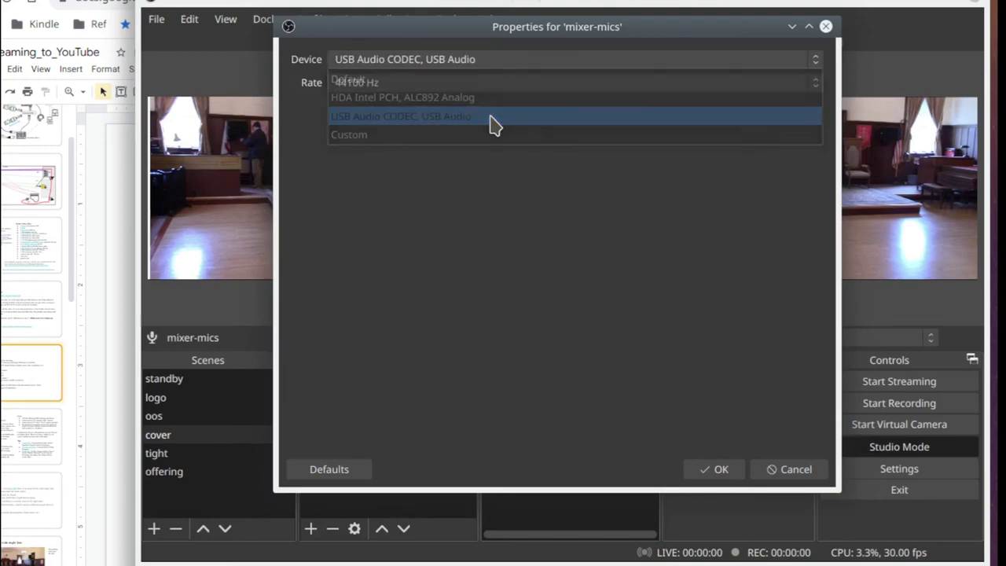
left_click(720, 472)
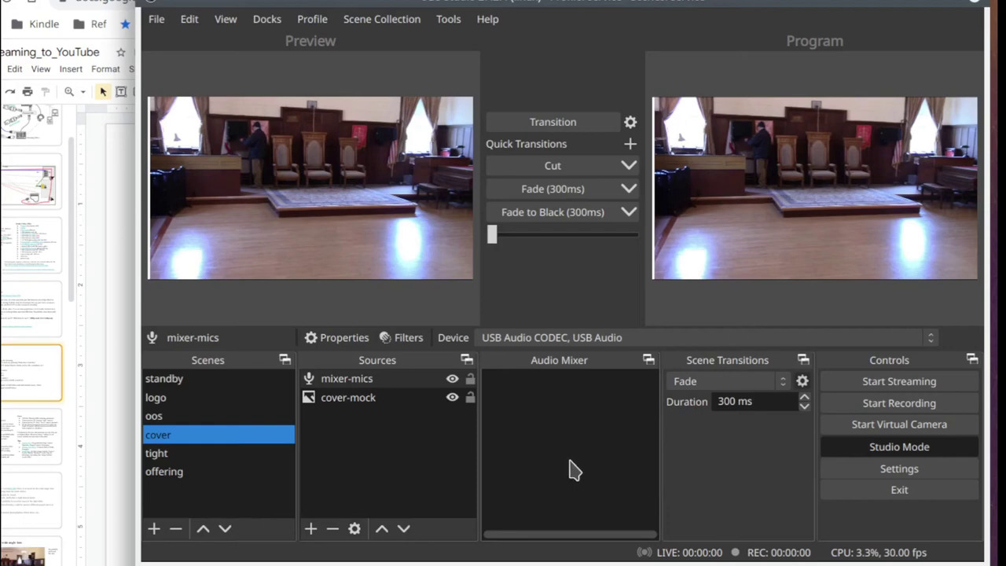
Retake the cover scene and set Desktop Audio monitoring to Monitor and Output.
left_click(539, 126)
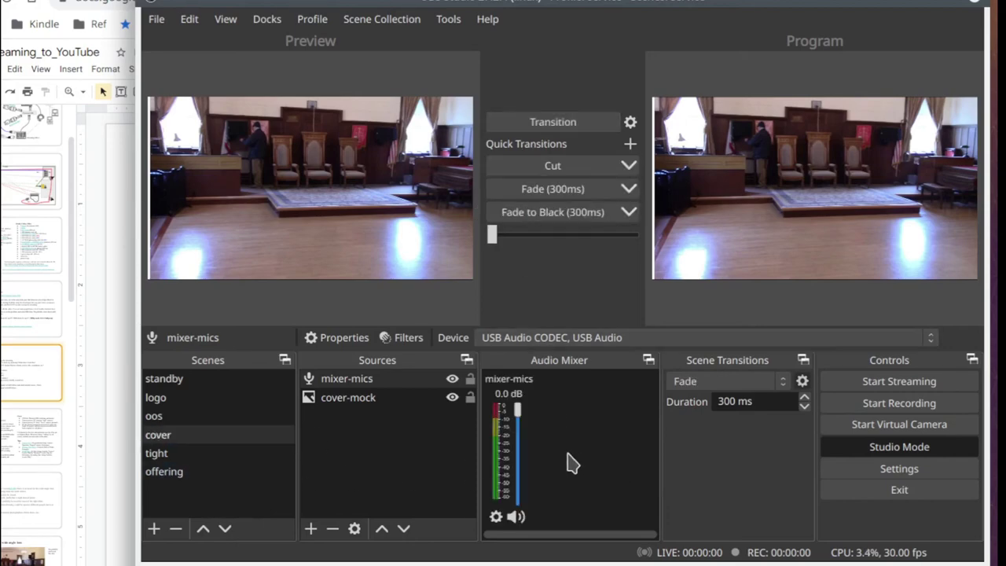
left_click(496, 517)
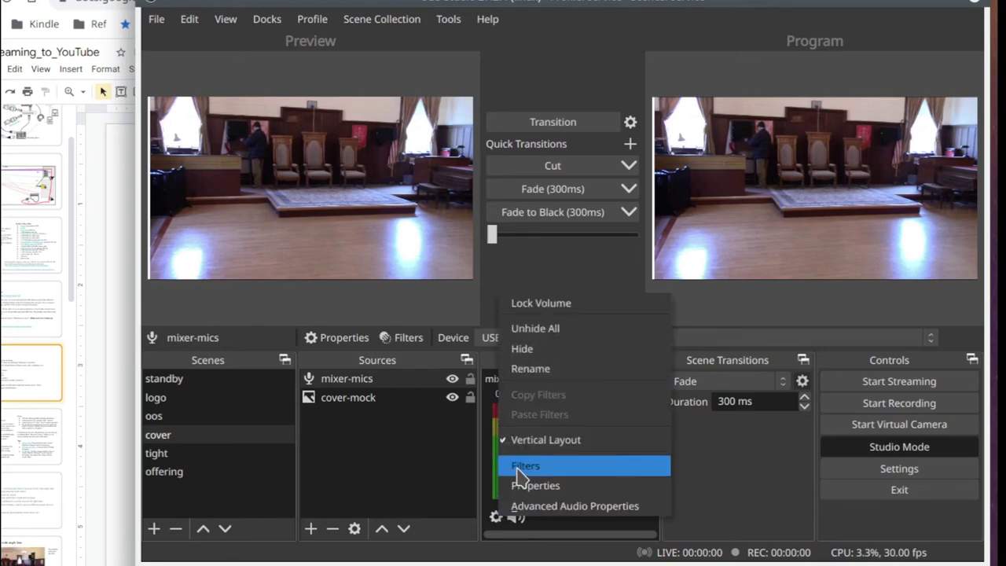
left_click(548, 507)
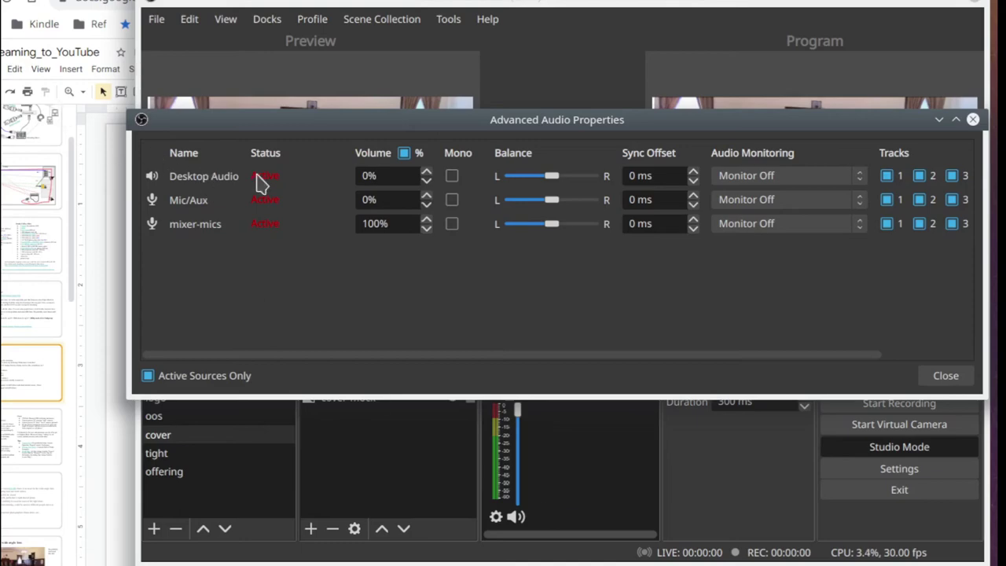
left_click(805, 185)
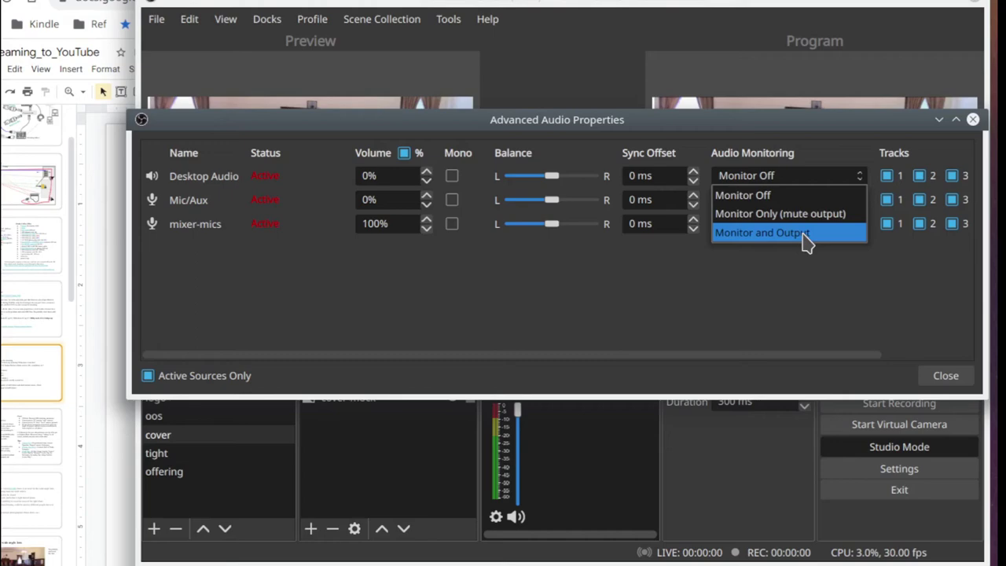
left_click(804, 234)
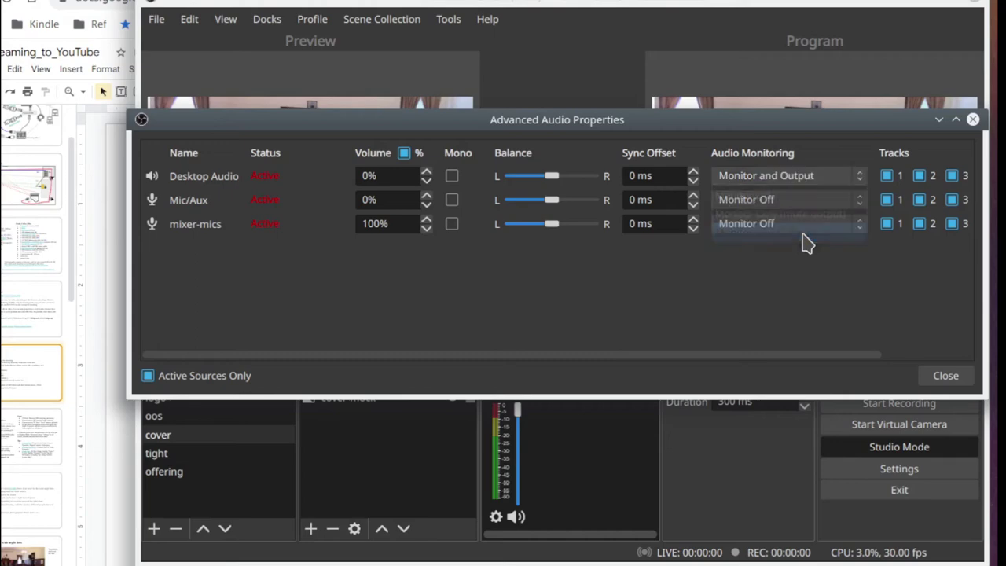
Copy the mixer-mics source and paste it as a shared reference into the tight scene.
left_click(943, 375)
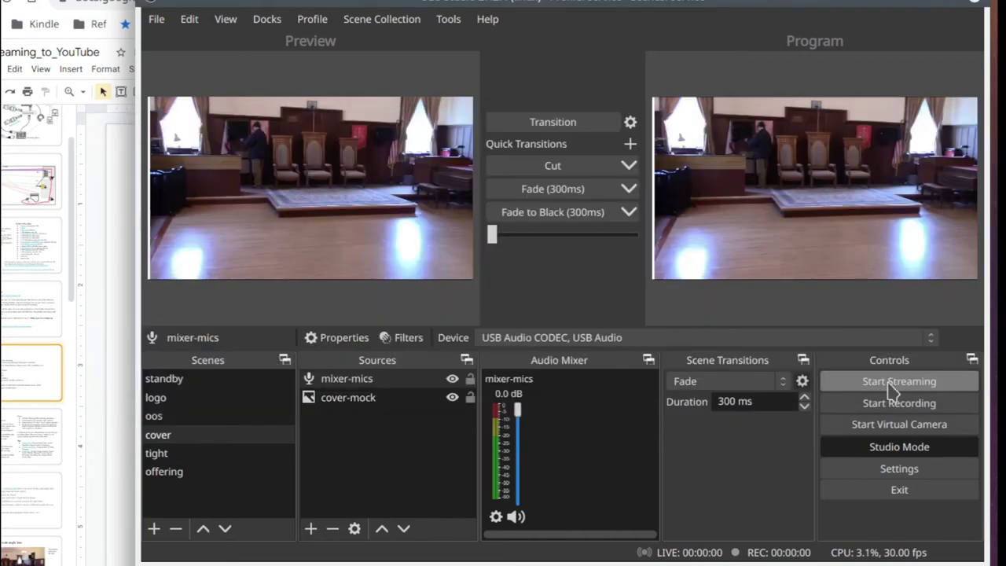
left_click(347, 405)
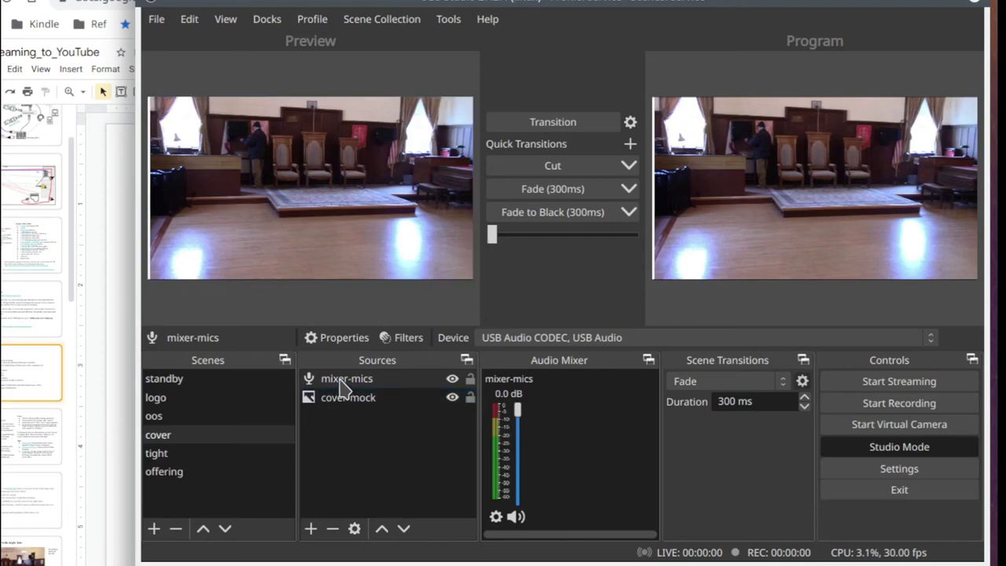
left_click(340, 380)
right_click(344, 383)
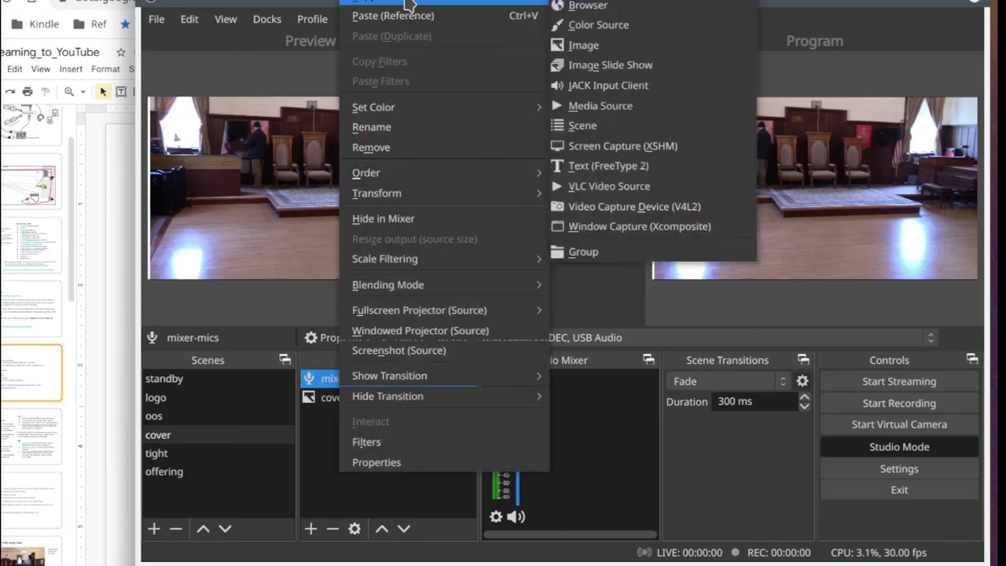
key("Escape")
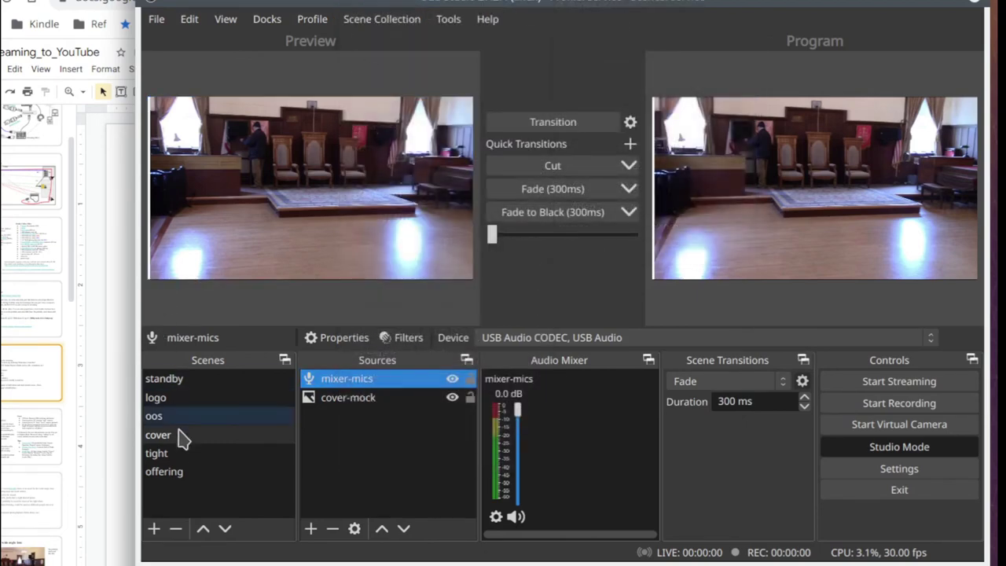
left_click(168, 456)
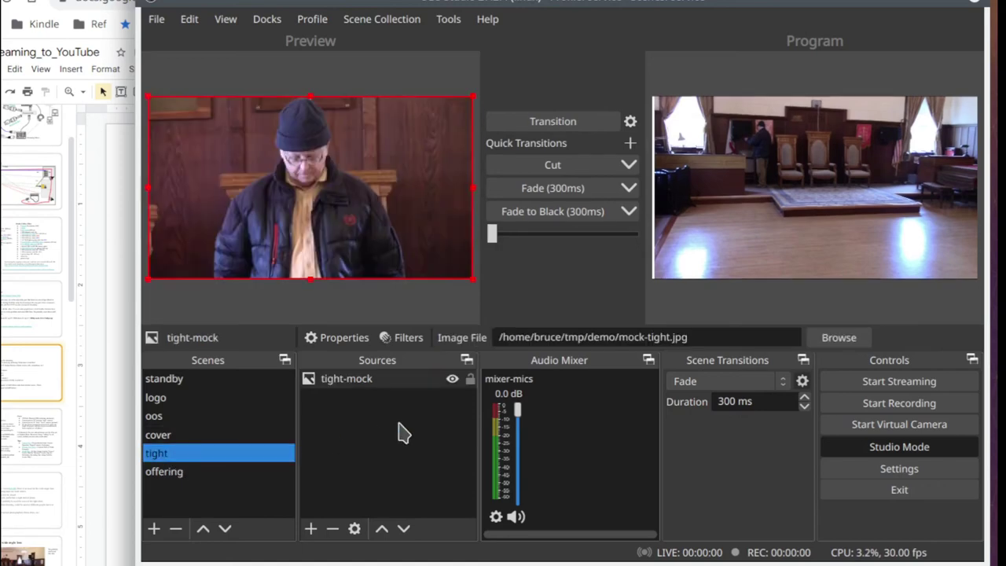
left_click(366, 432)
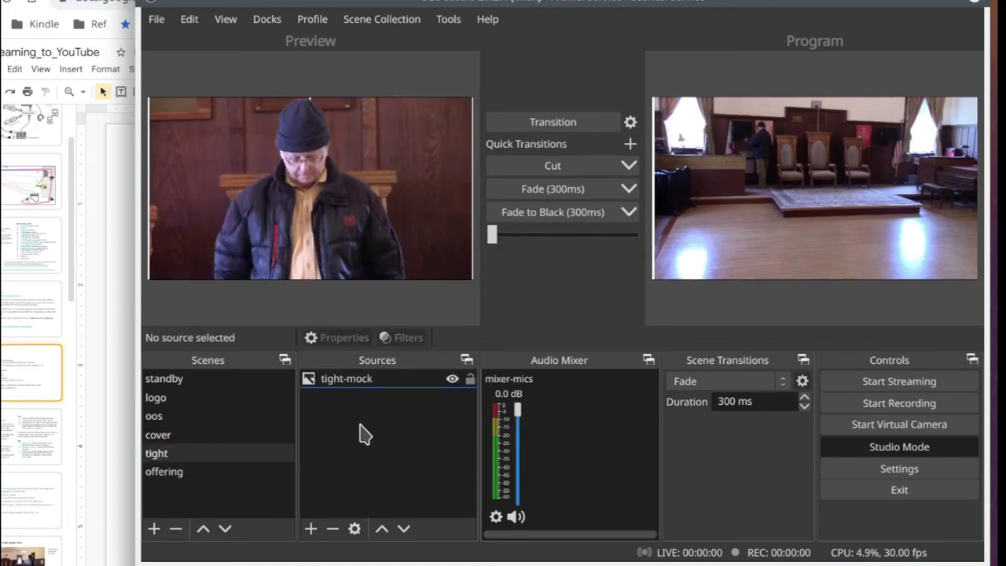
right_click(361, 432)
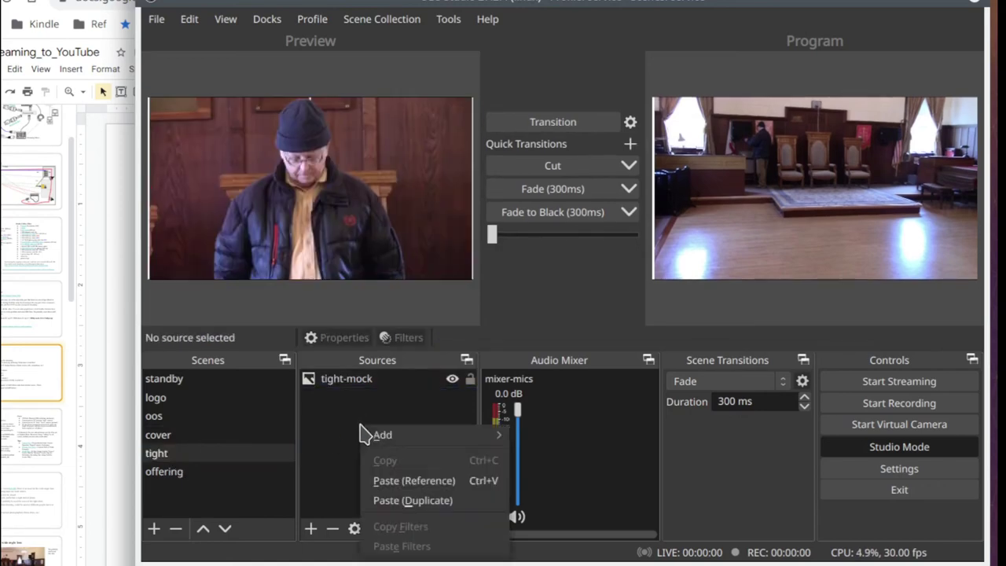
left_click(405, 480)
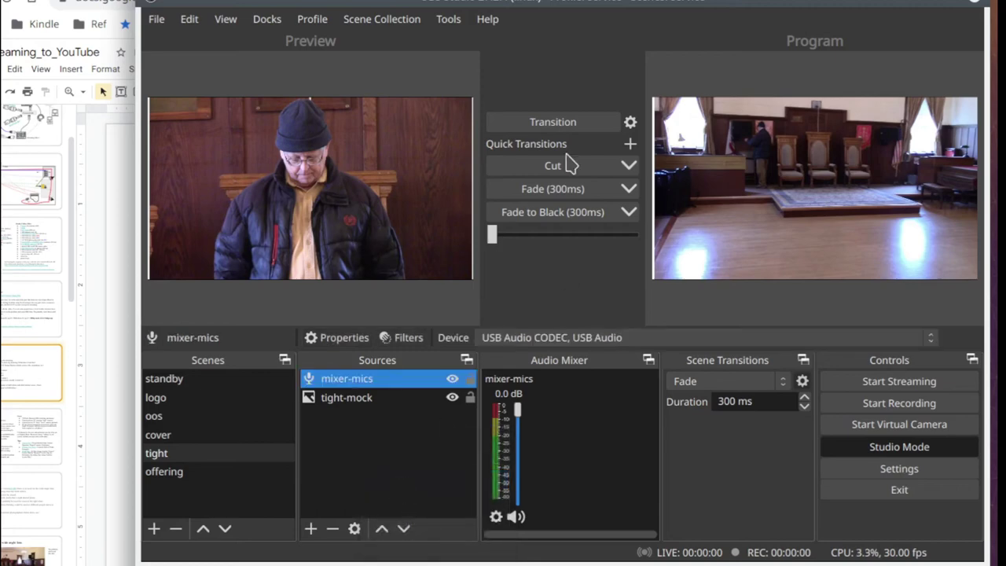
Put the tight scene on Program, then switch Program back to the cover scene.
left_click(552, 124)
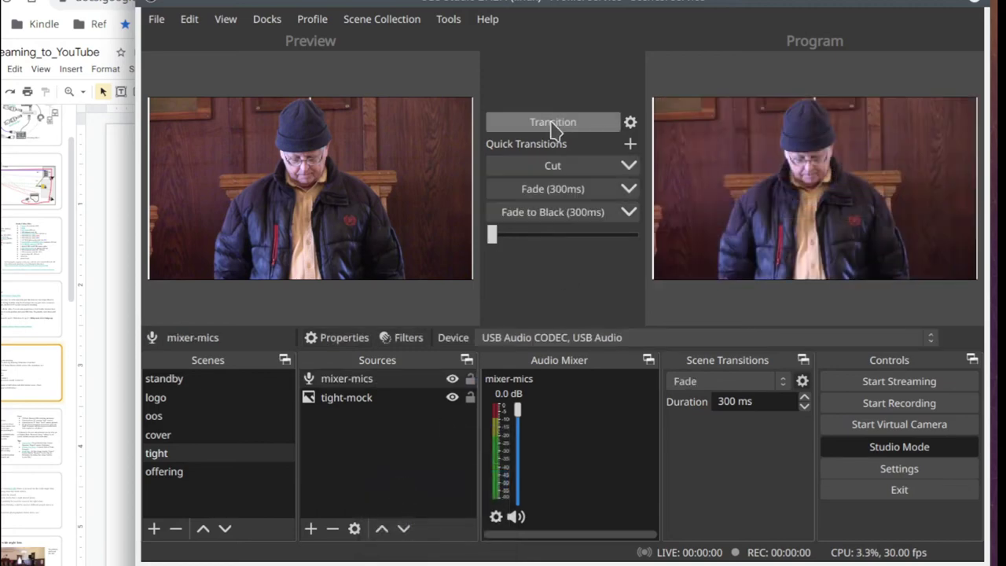
left_click(198, 380)
left_click(577, 167)
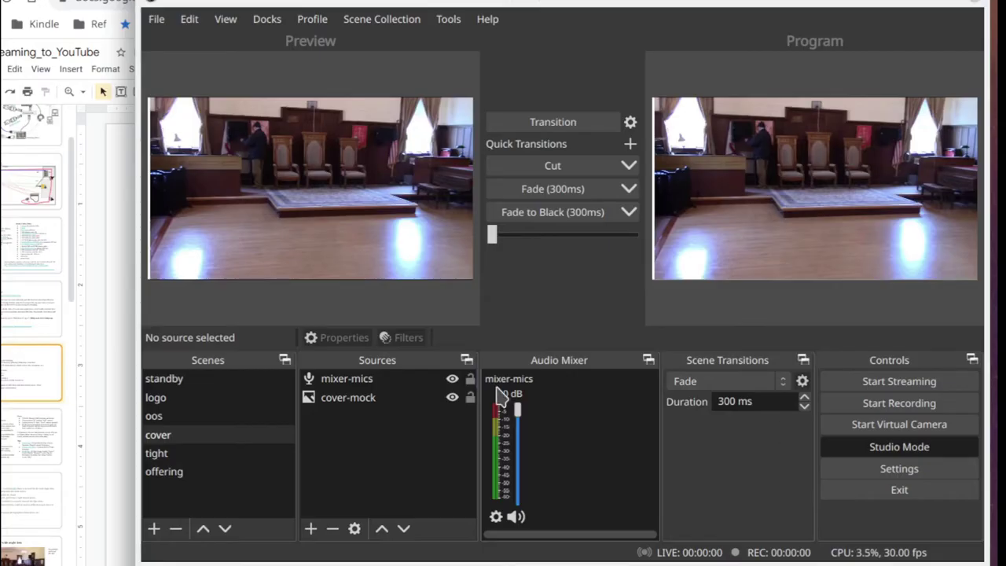
Put standby live, then add a new image source named logo-white to the cover scene.
left_click(181, 378)
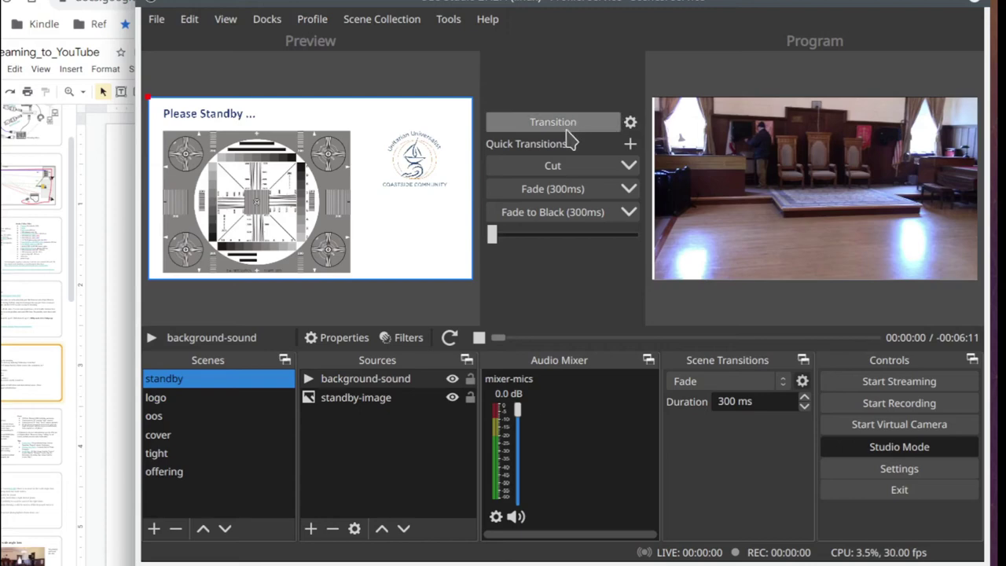
left_click(565, 126)
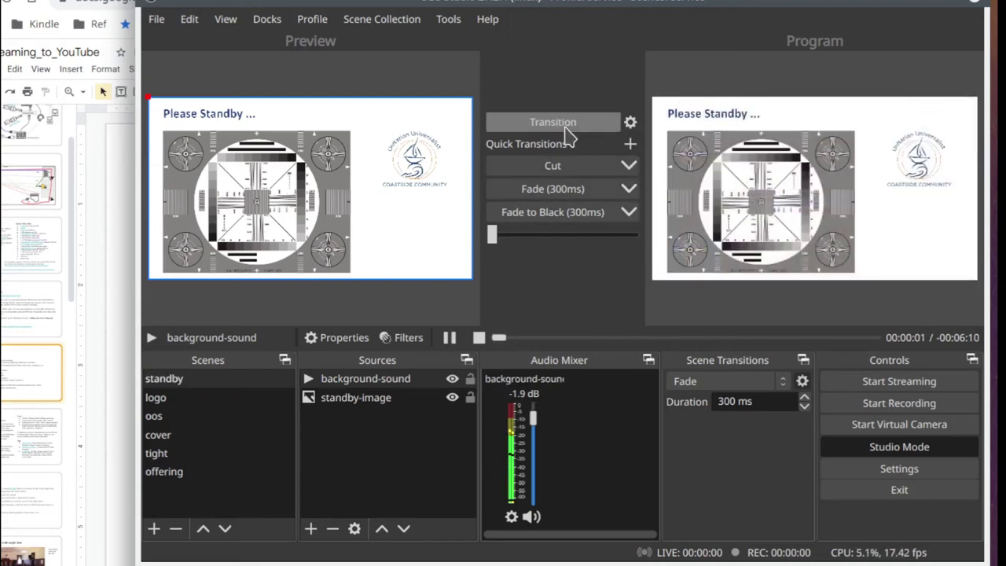
left_click(165, 441)
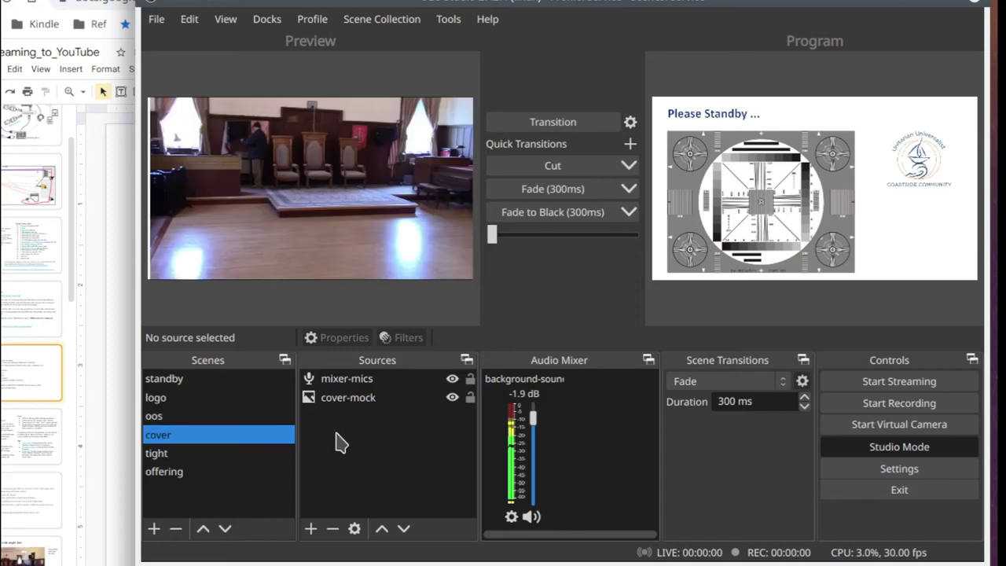
left_click(310, 530)
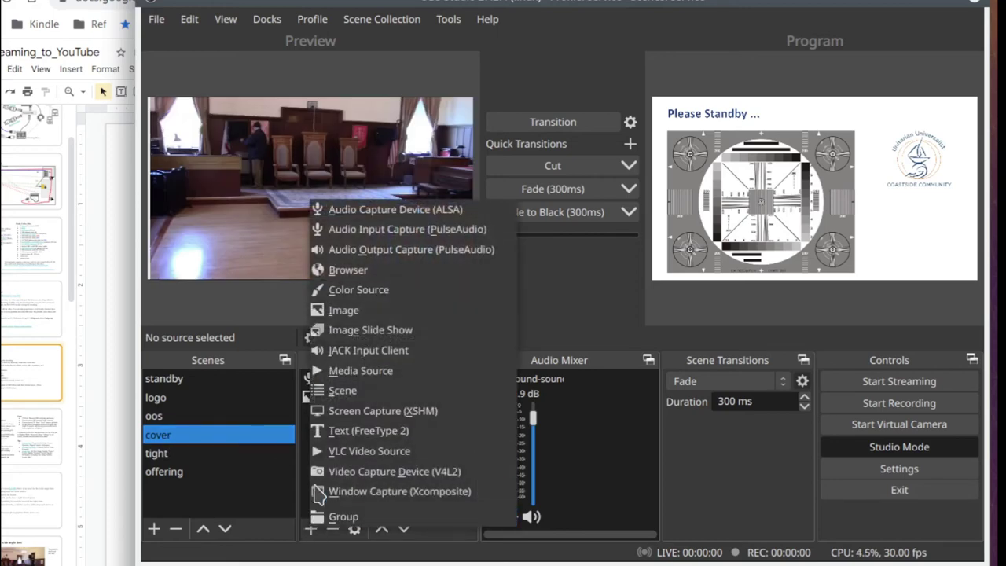
left_click(350, 311)
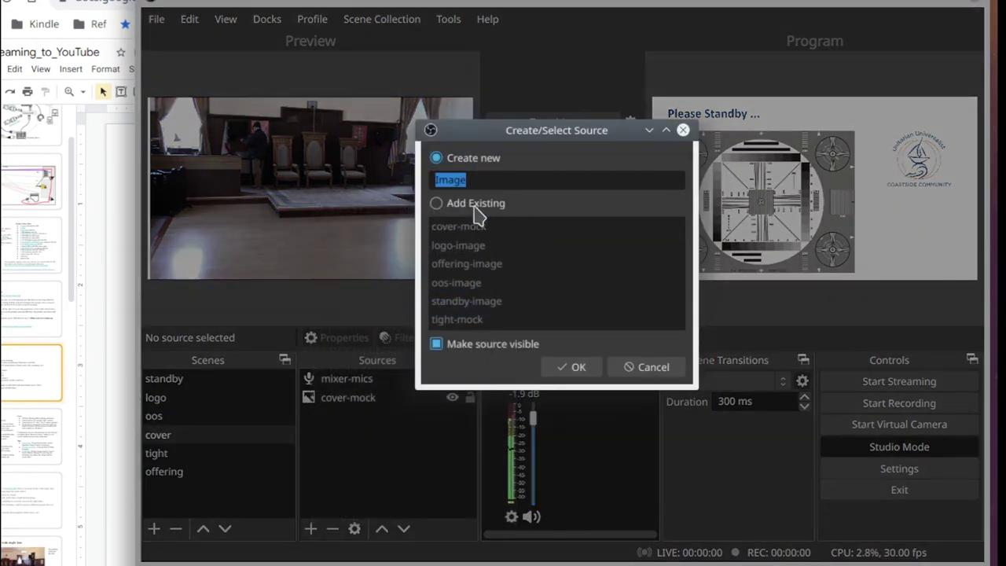
key("BackSpace")
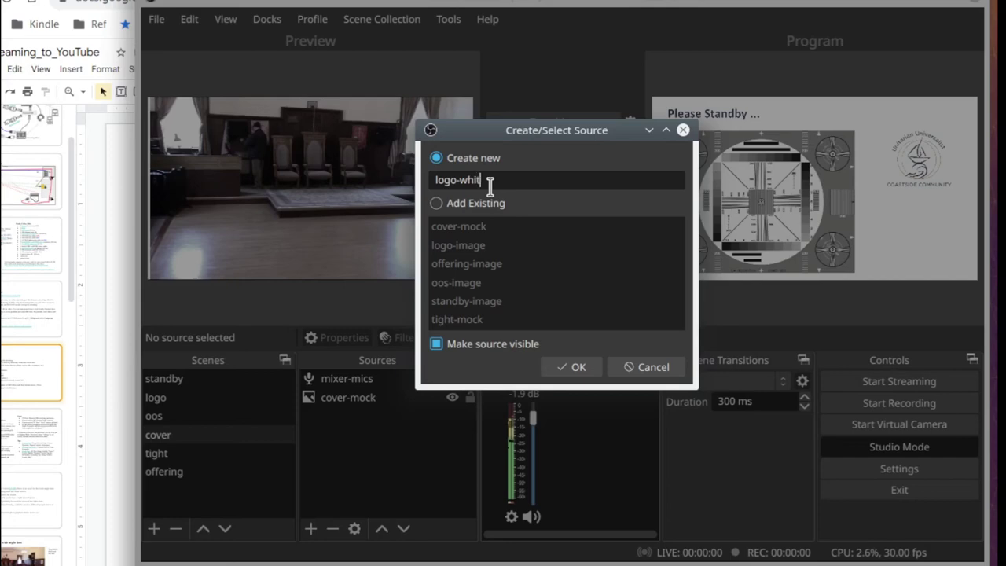
left_click(579, 369)
Set logo-white to uucc-logo-tp-white.png, unloading when hidden, and send the cover scene live.
left_click(391, 378)
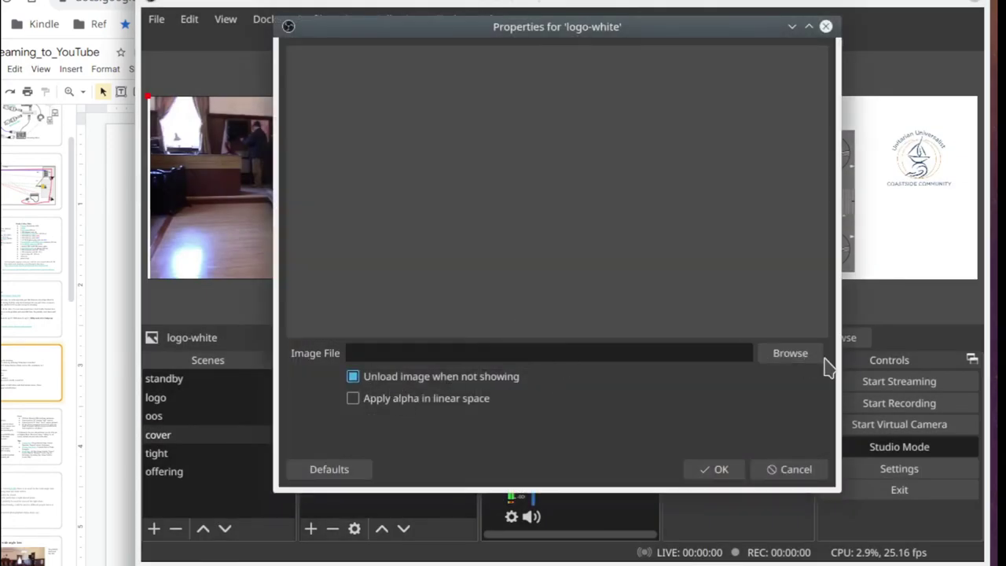
left_click(790, 352)
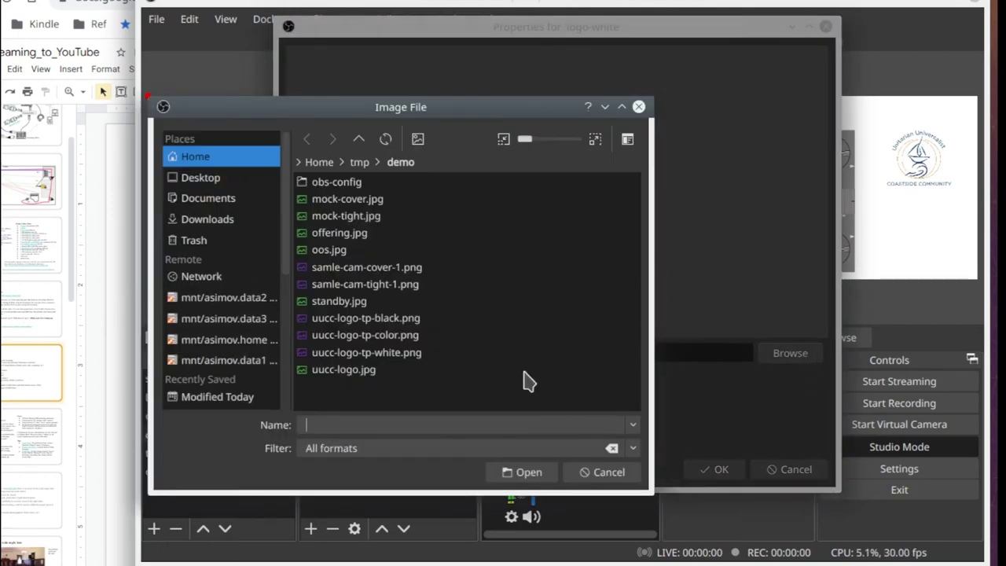
left_click(419, 360)
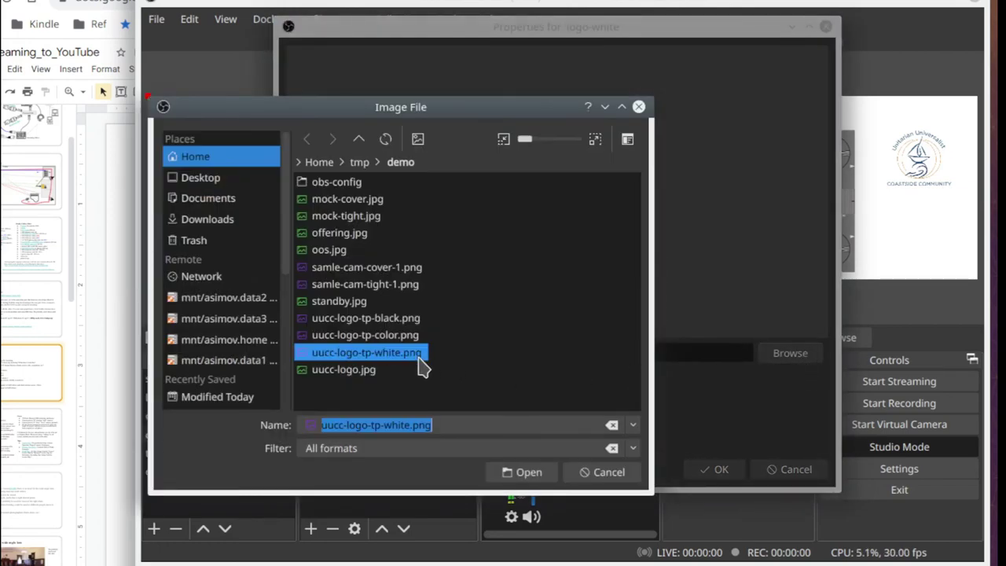
left_click(528, 472)
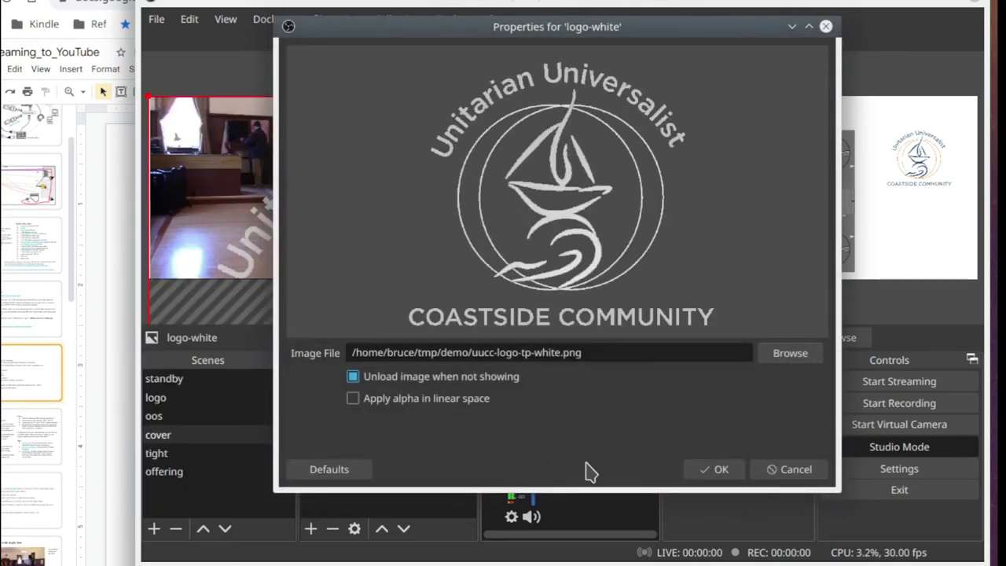
left_click(720, 469)
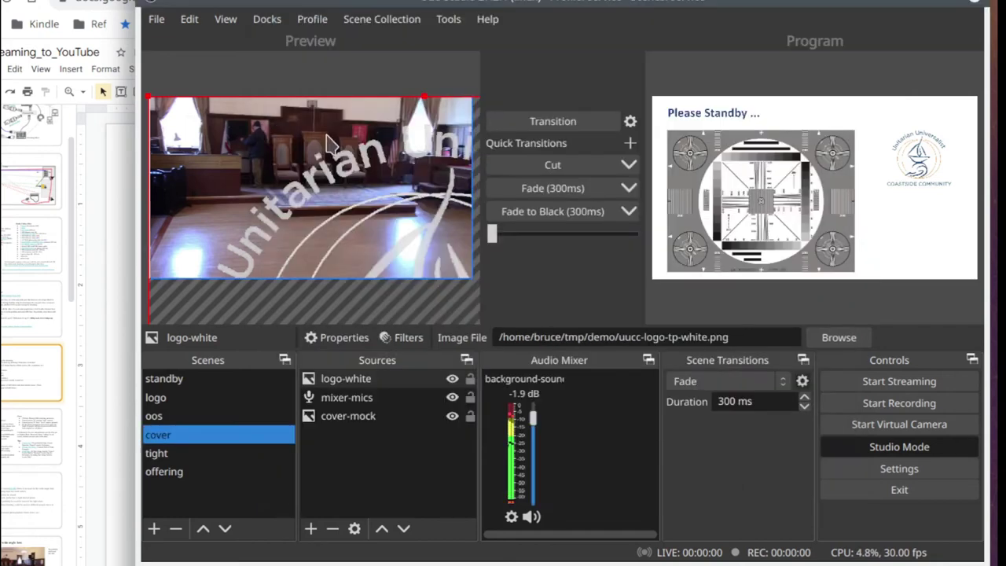
left_click(326, 180)
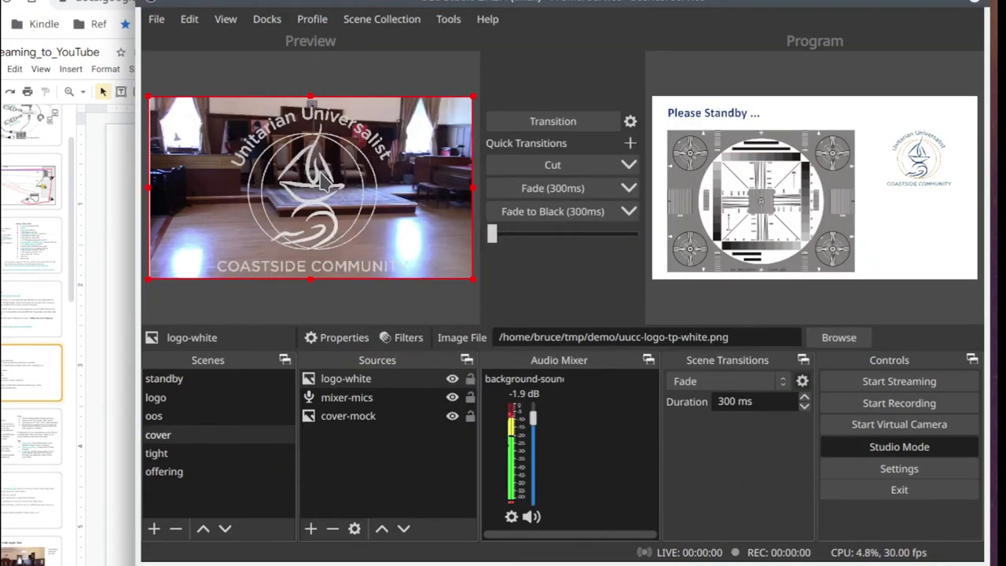
left_click(554, 165)
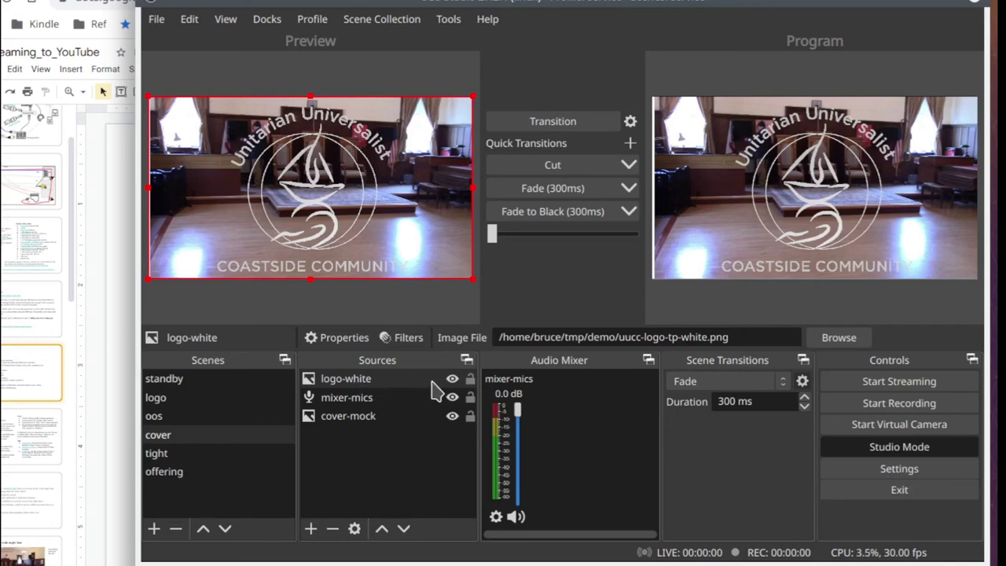
Hide logo-white and cut cover live, then transition tight and finally standby onto Program.
left_click(453, 379)
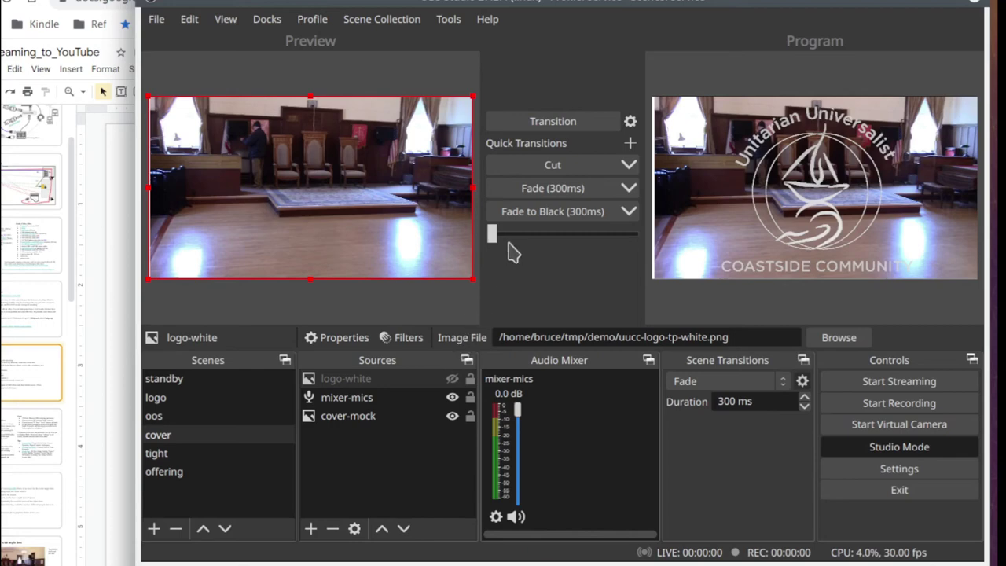
left_click(555, 167)
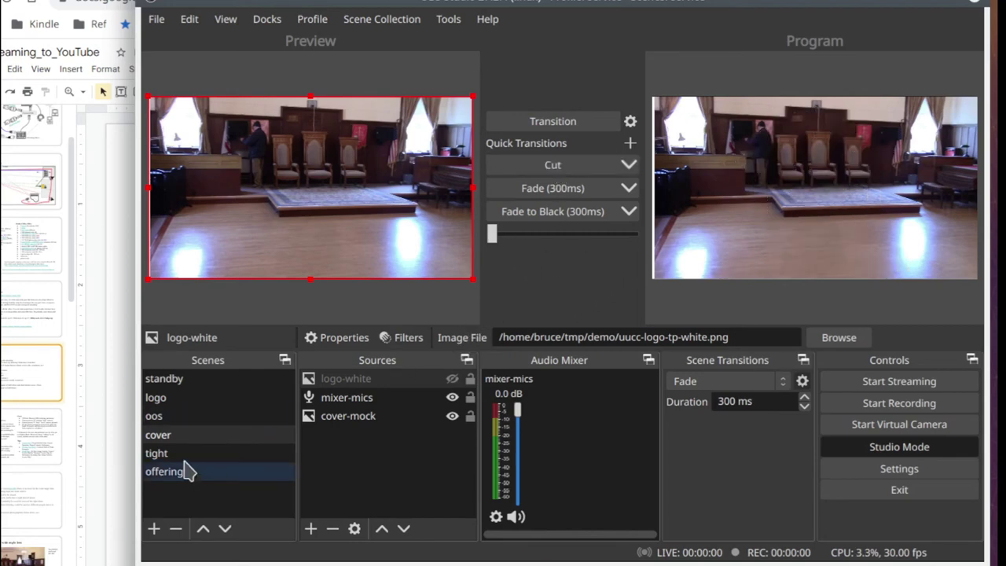
left_click(160, 456)
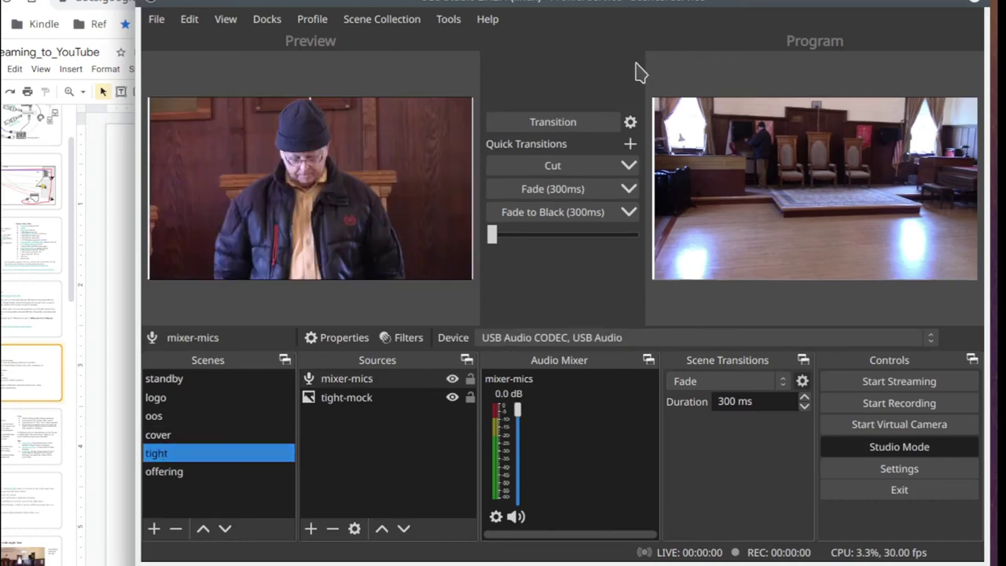
left_click(550, 124)
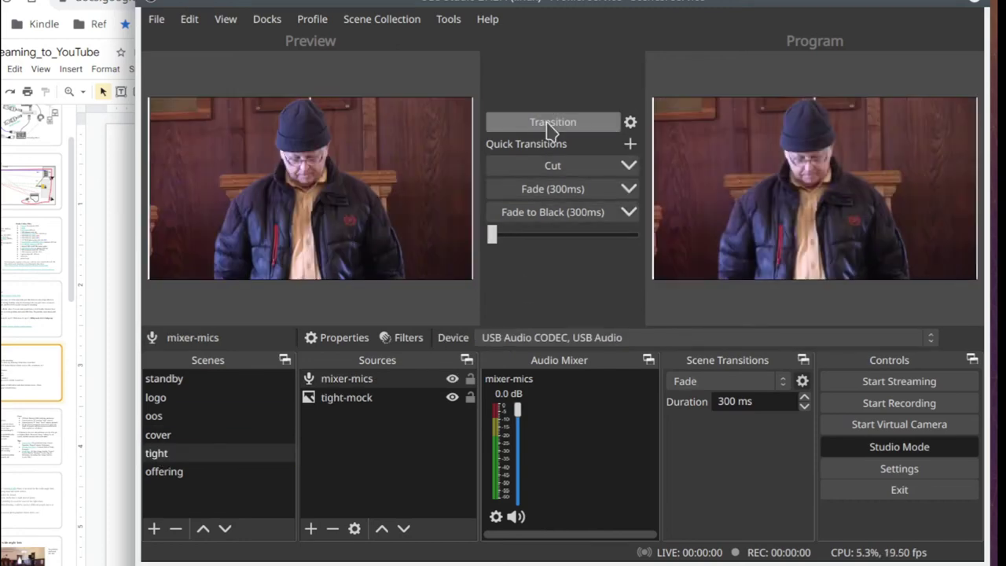
left_click(176, 382)
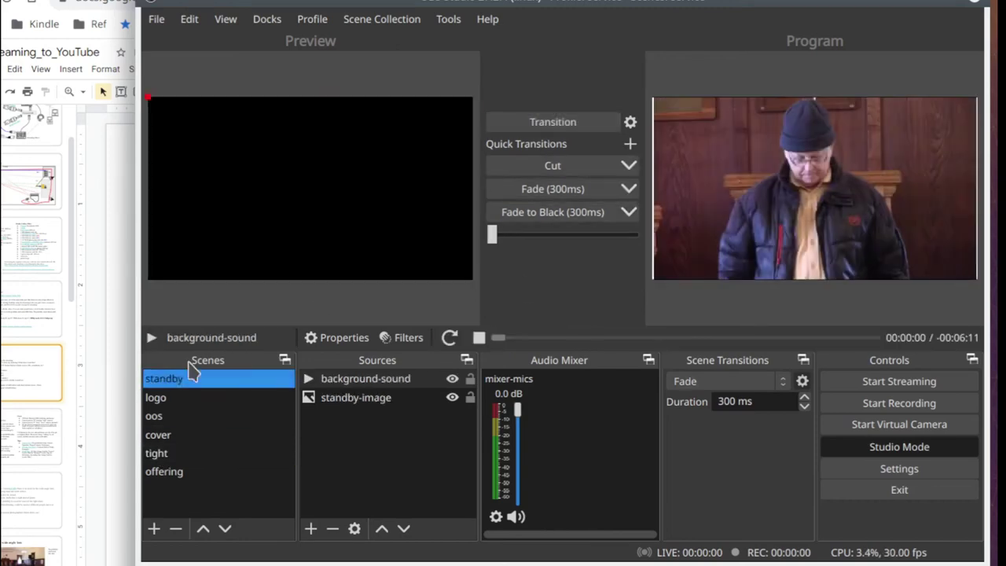
left_click(586, 131)
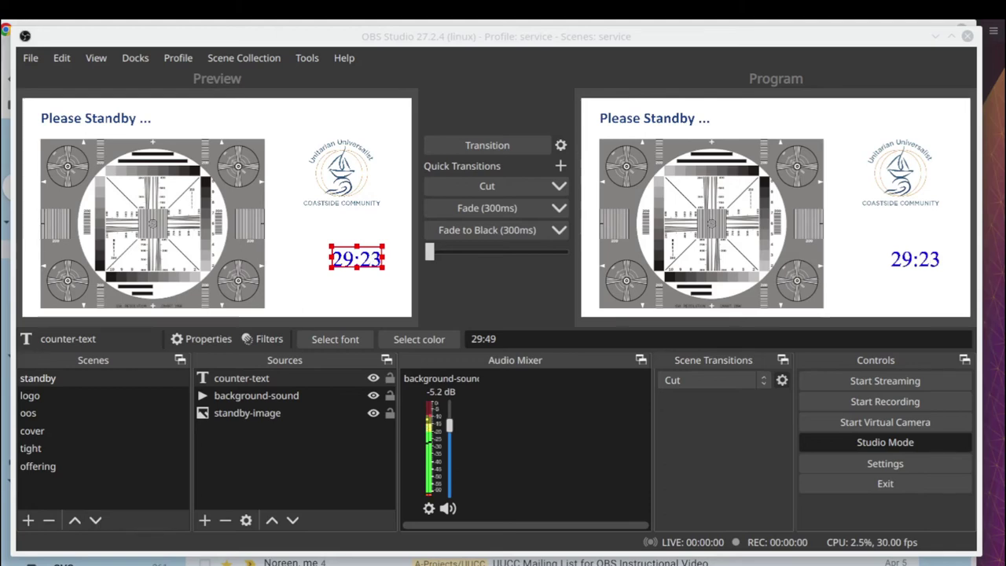
Preview the logo and order-of-service scenes, then send the cover scene live.
left_click(39, 401)
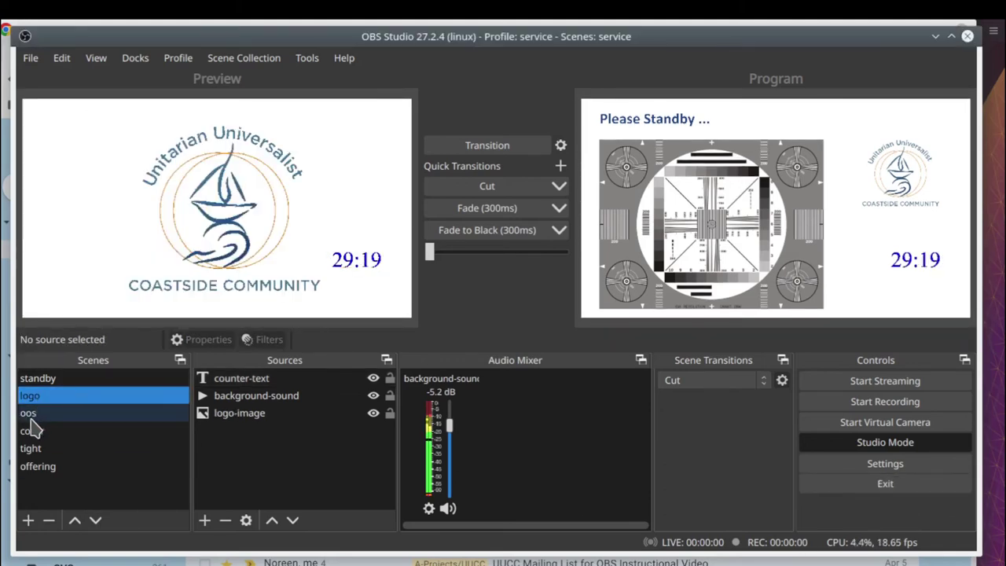
left_click(33, 414)
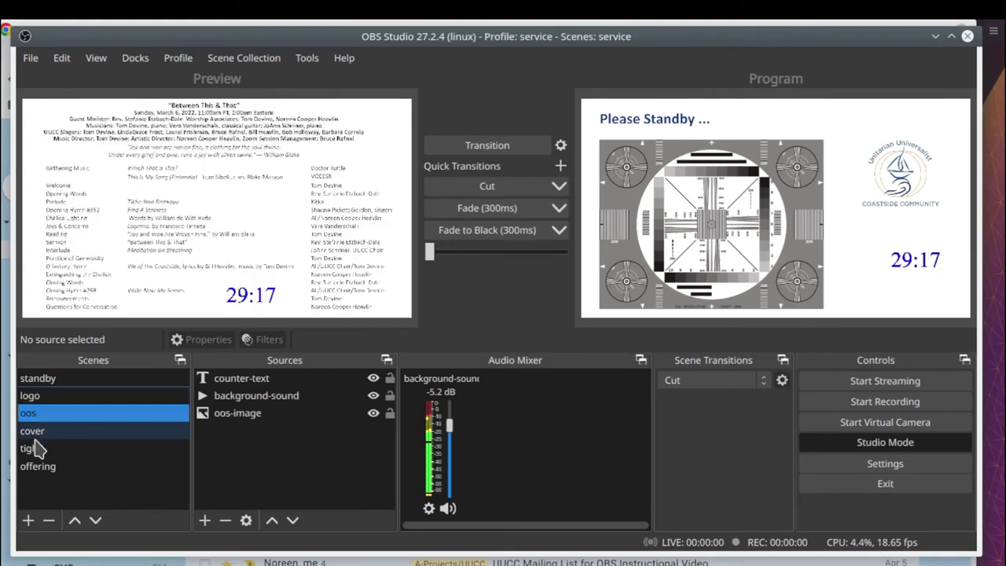
left_click(35, 434)
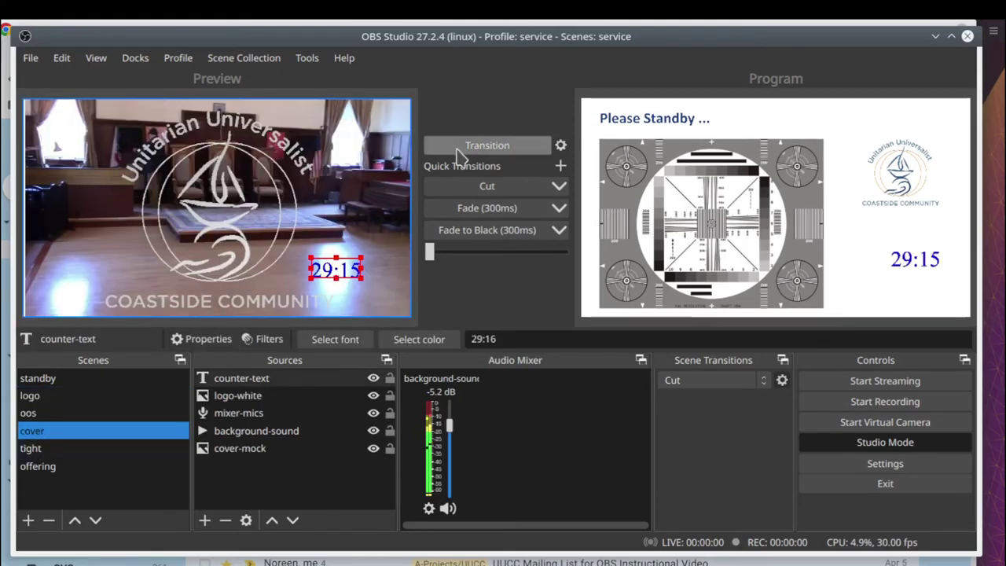
left_click(481, 149)
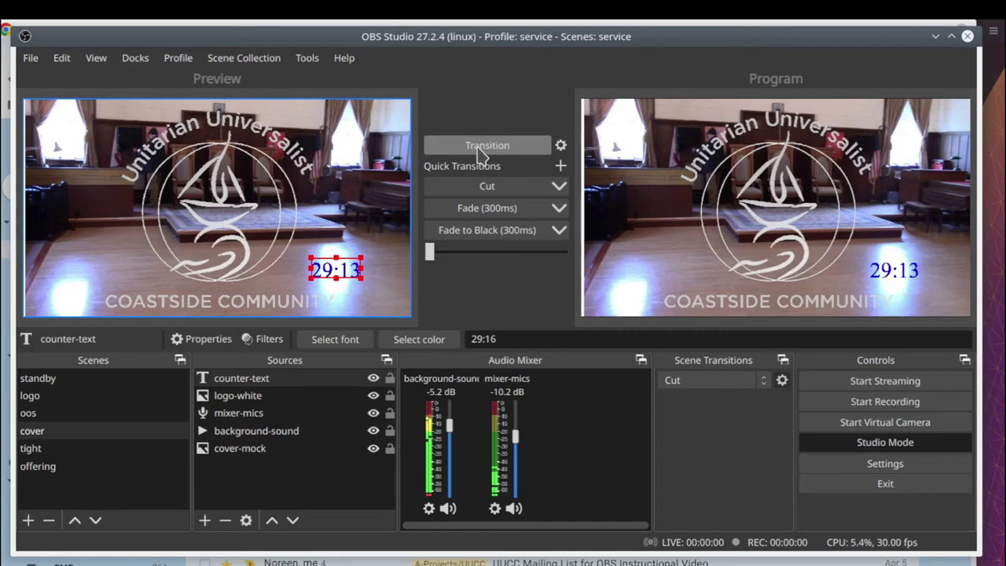
Put the tight scene live, then return the cover scene with its countdown to Program.
left_click(48, 450)
left_click(489, 146)
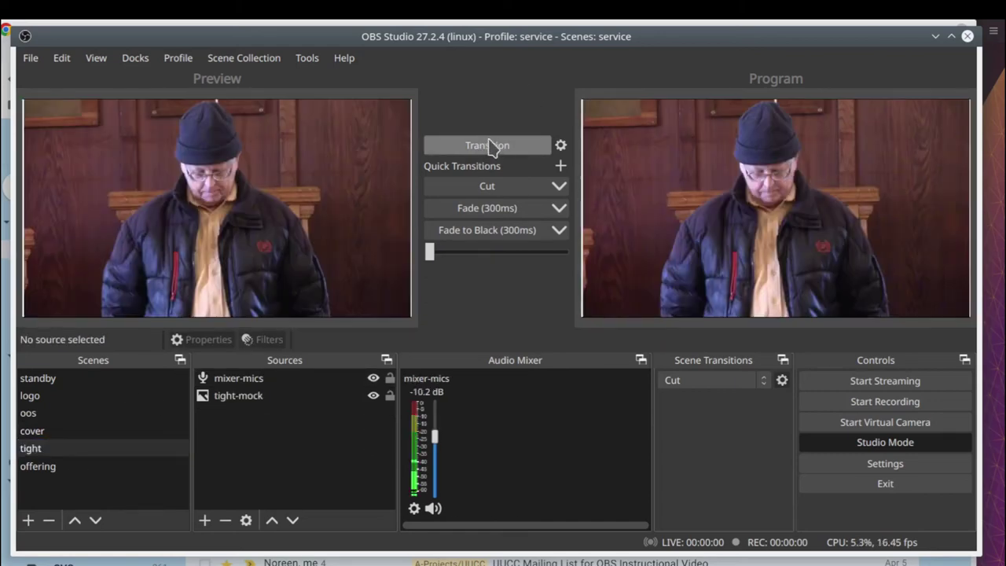
left_click(39, 434)
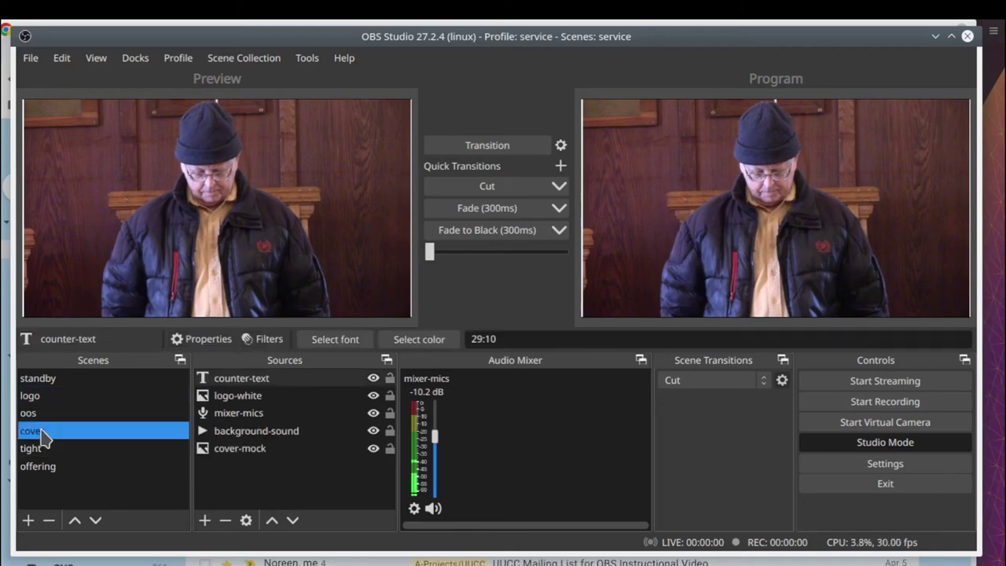
left_click(510, 153)
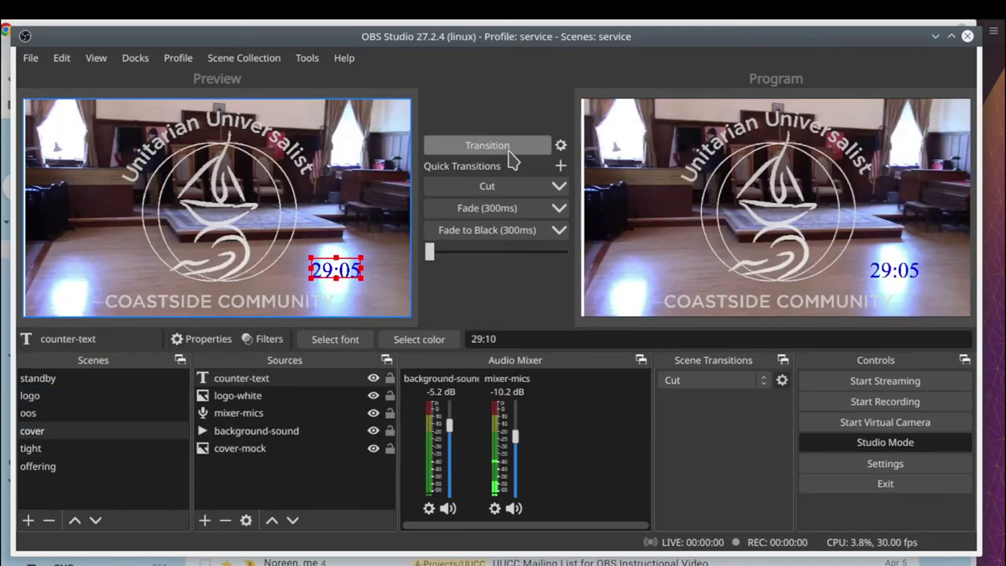
Add a video capture source named fixed-cam using the FHD Capture camera.
left_click(202, 521)
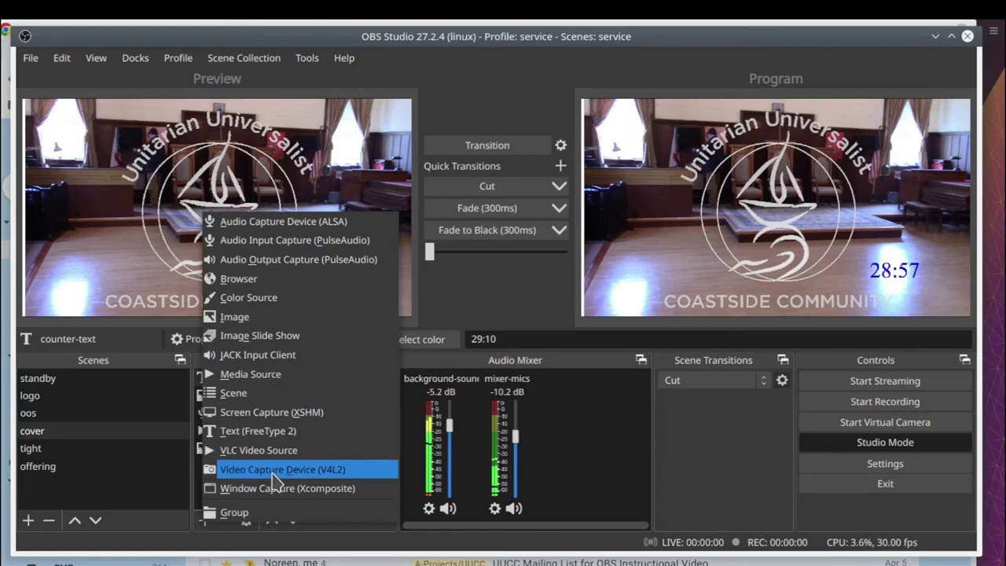
left_click(330, 470)
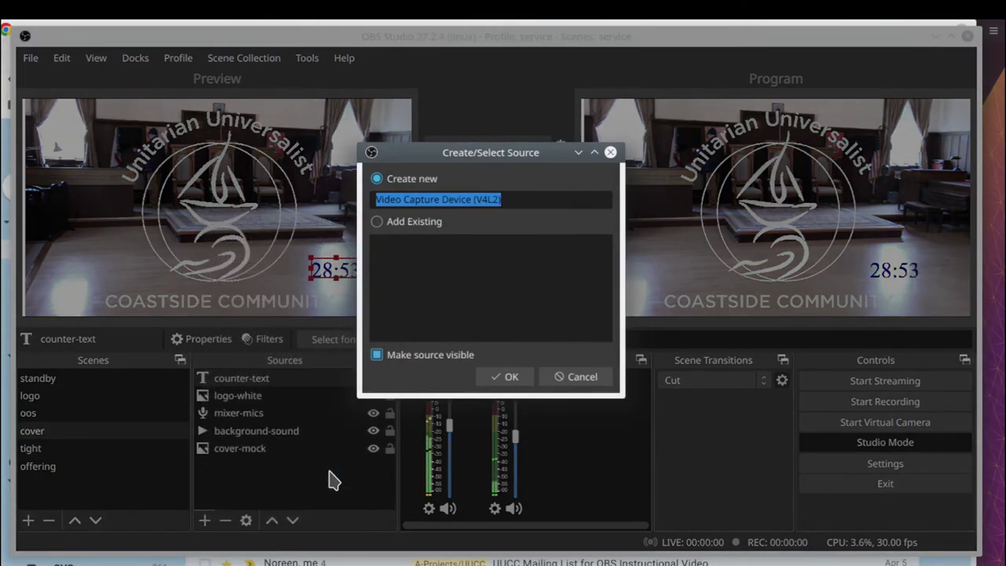
type("fixed")
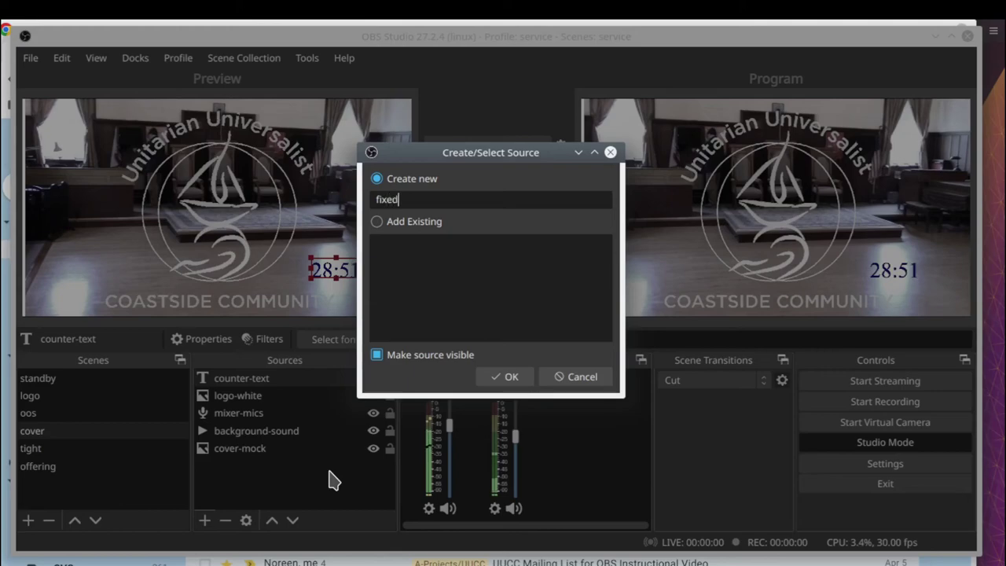
type("-cam")
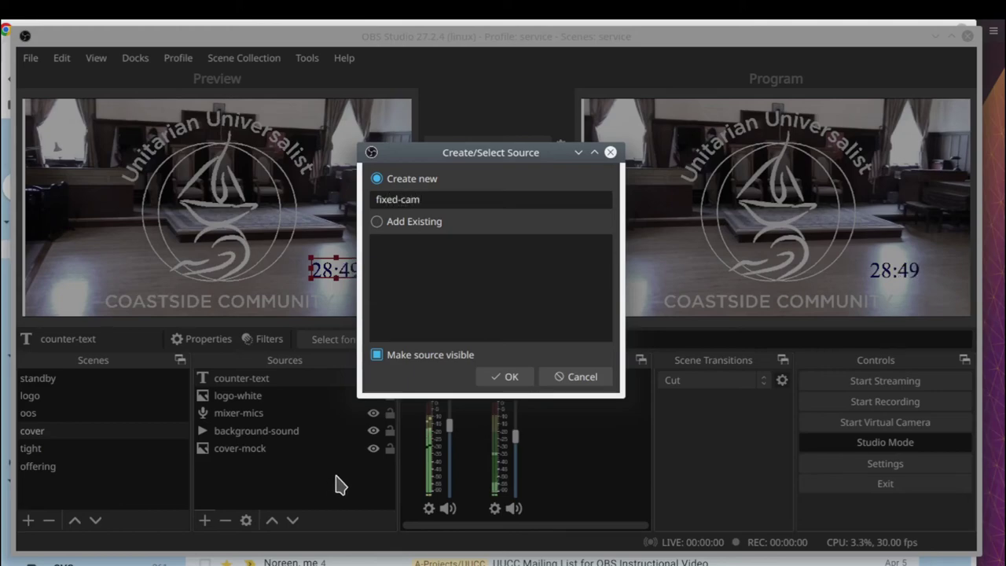
left_click(506, 378)
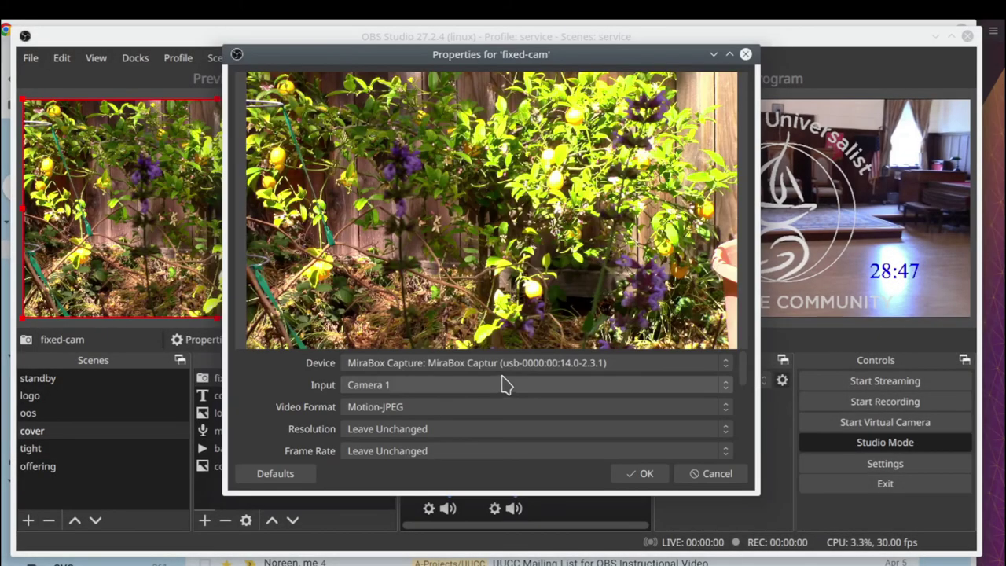
left_click(422, 364)
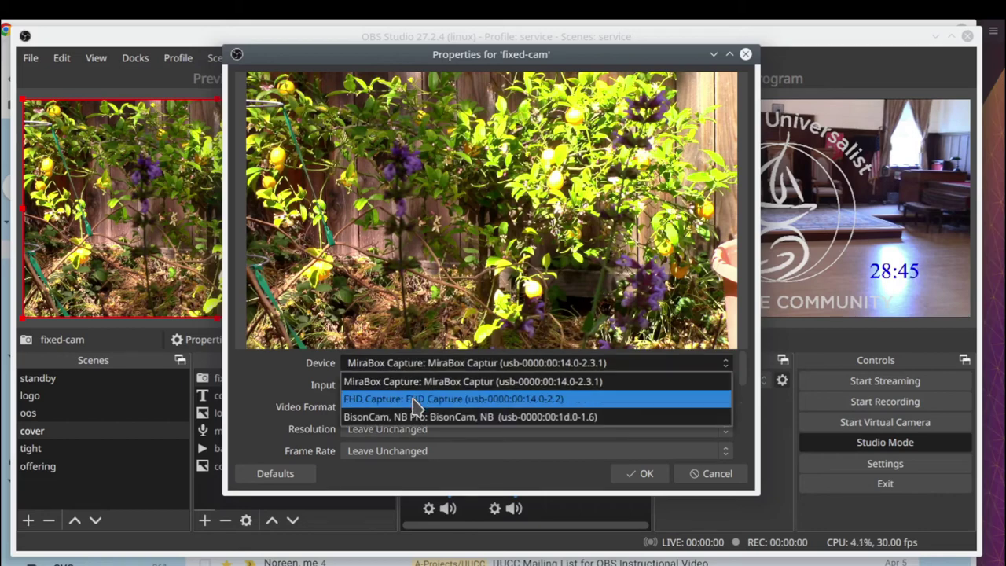
left_click(415, 400)
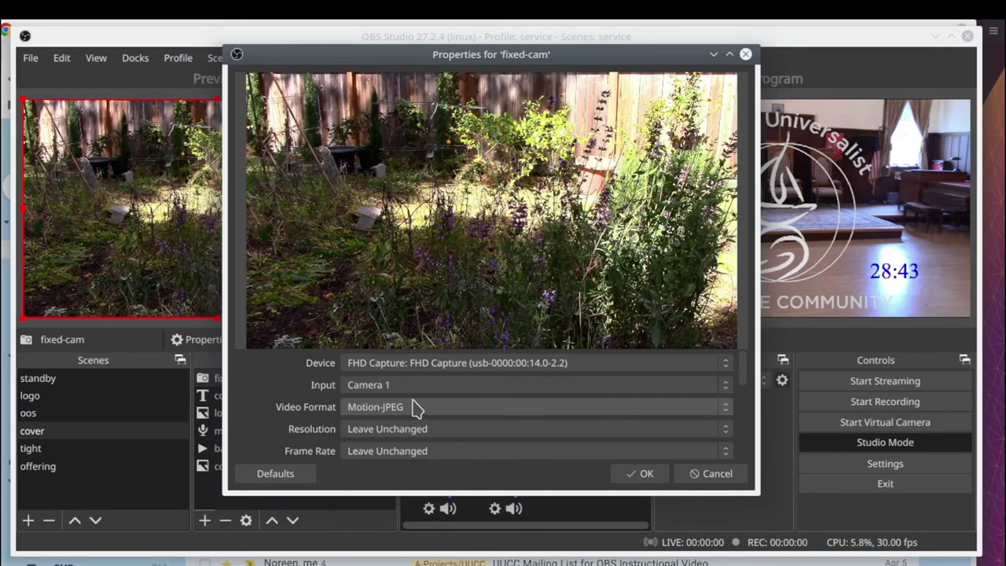
left_click(641, 474)
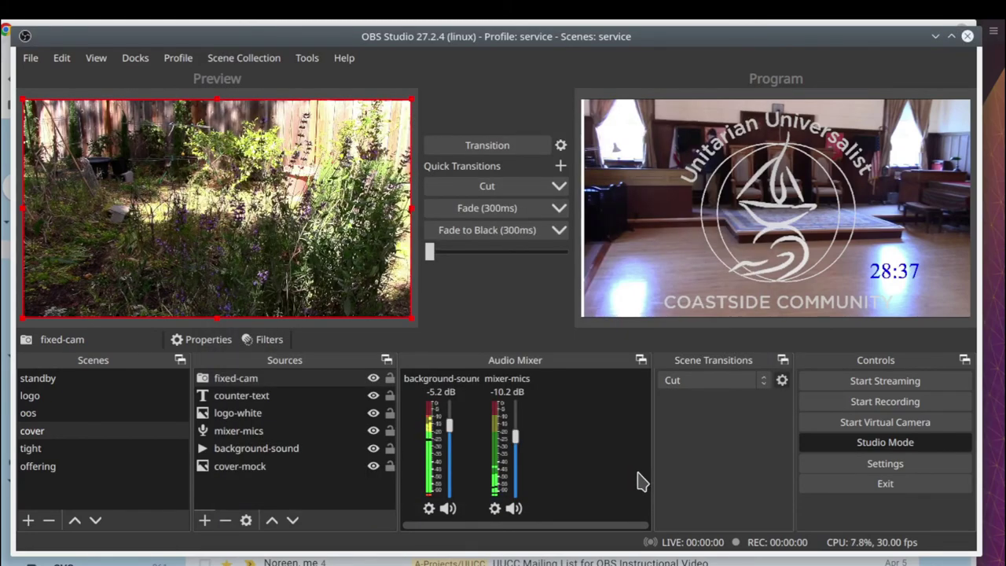
left_click(206, 522)
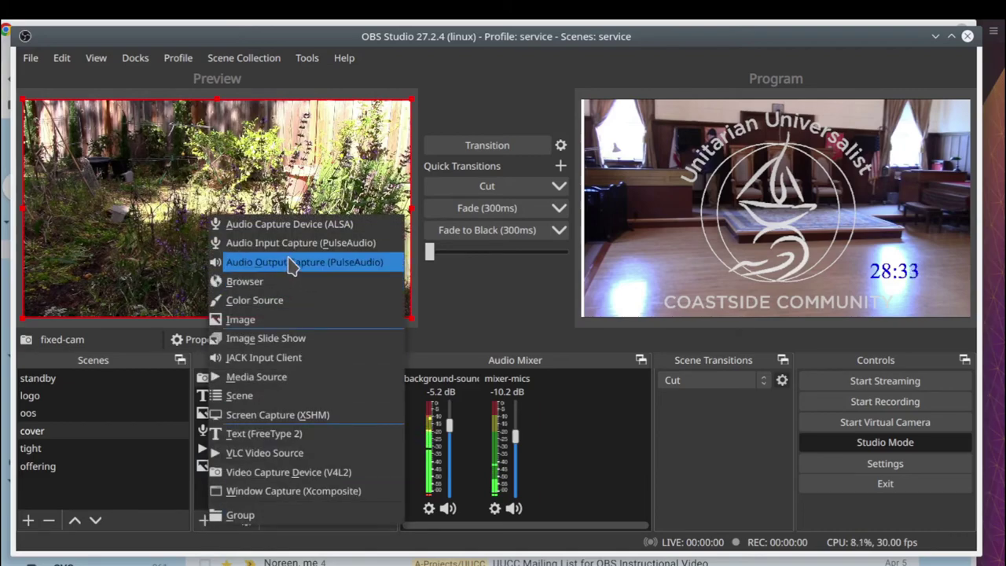
Add a fixed-cam-pa audio input from FHD Capture Digital Stereo and send cover live.
left_click(287, 243)
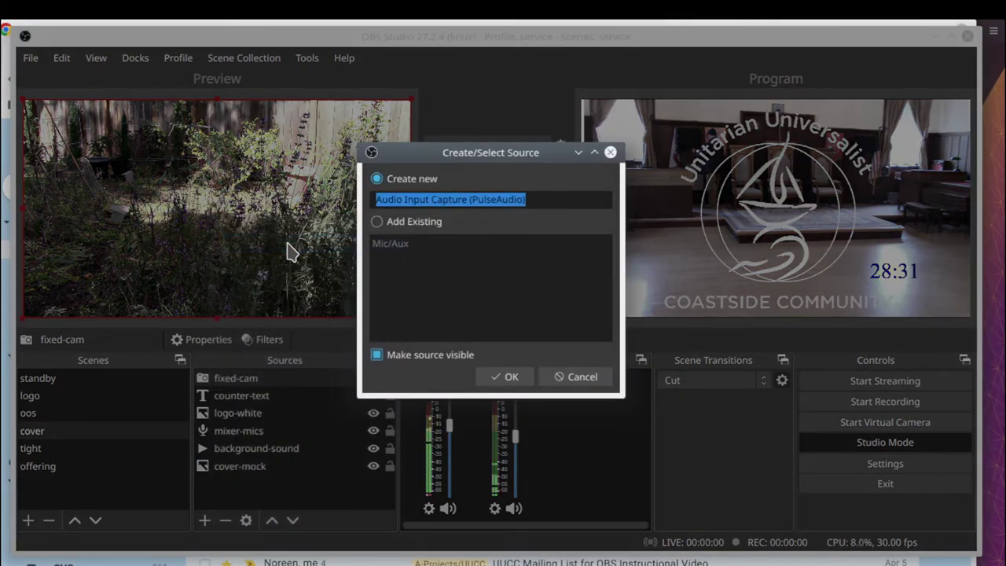
type("fixed-cam-pa")
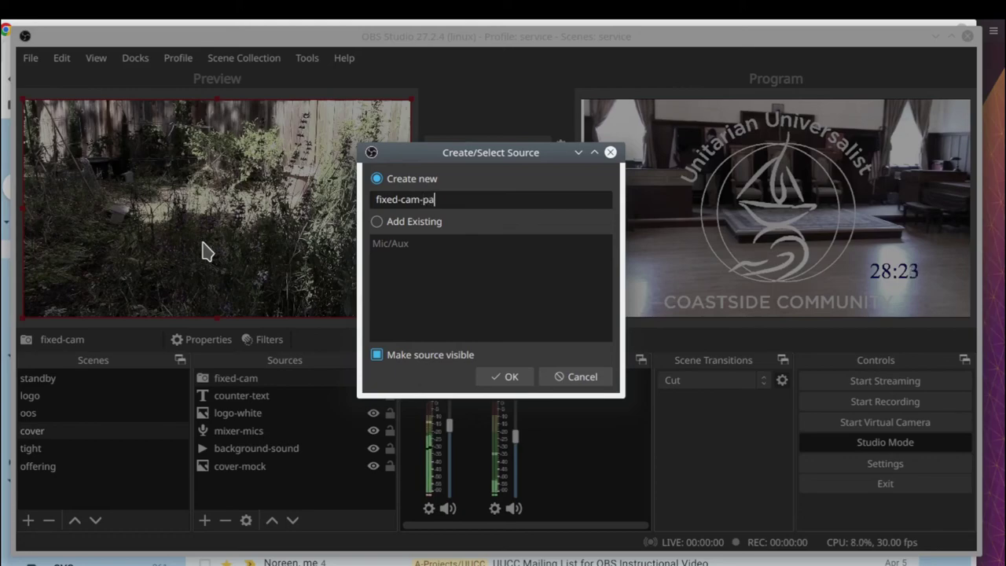
left_click(505, 376)
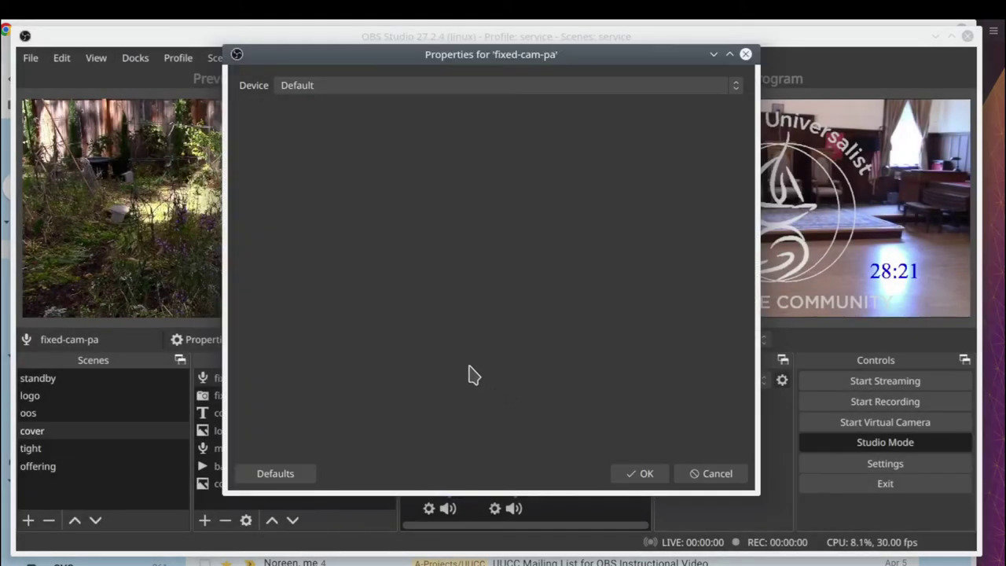
left_click(401, 89)
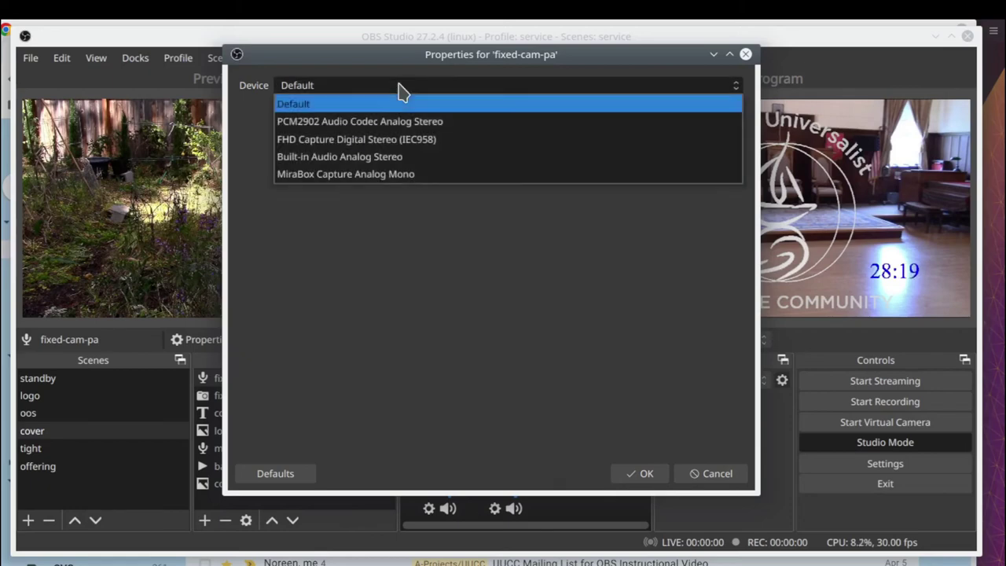
left_click(358, 147)
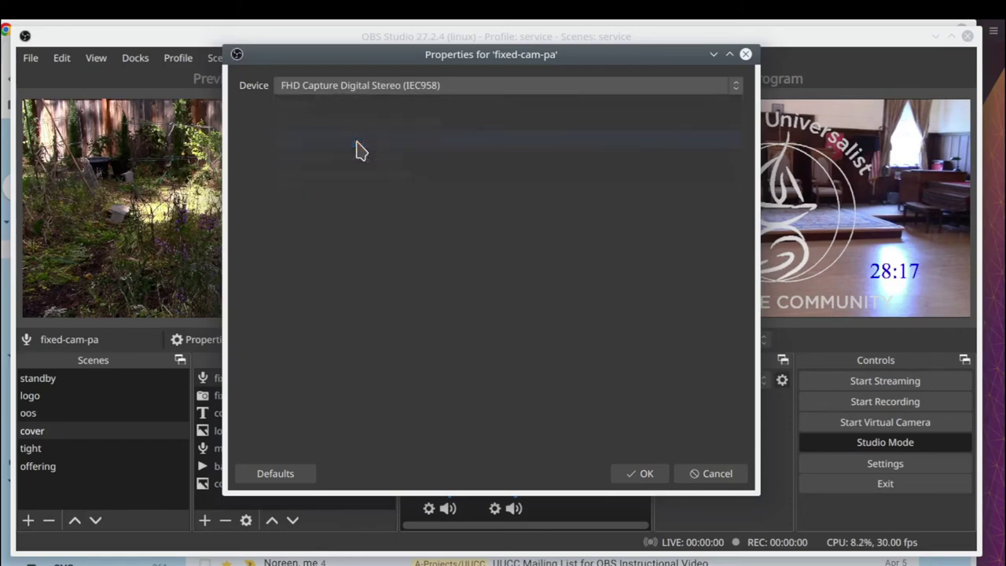
left_click(640, 474)
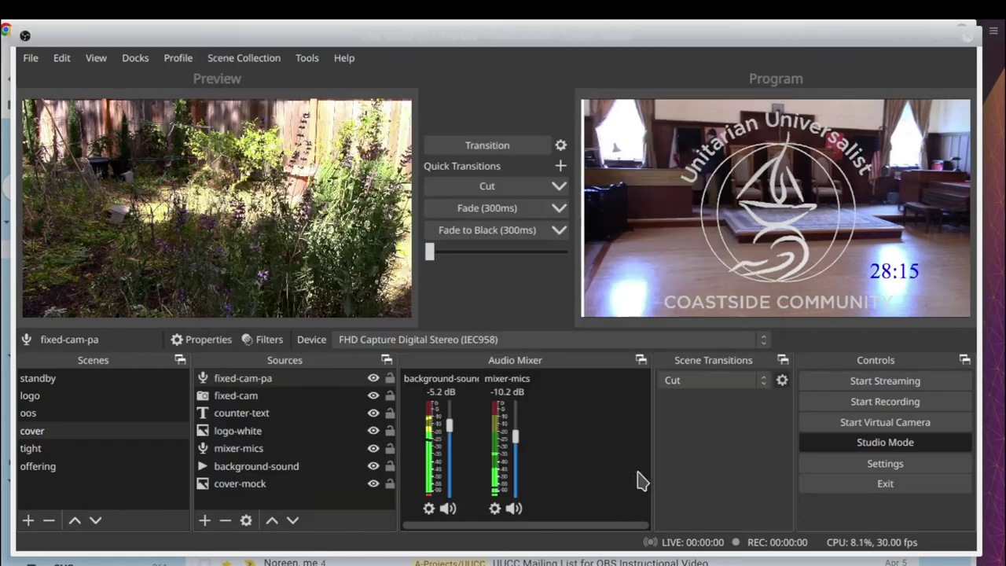
left_click(495, 151)
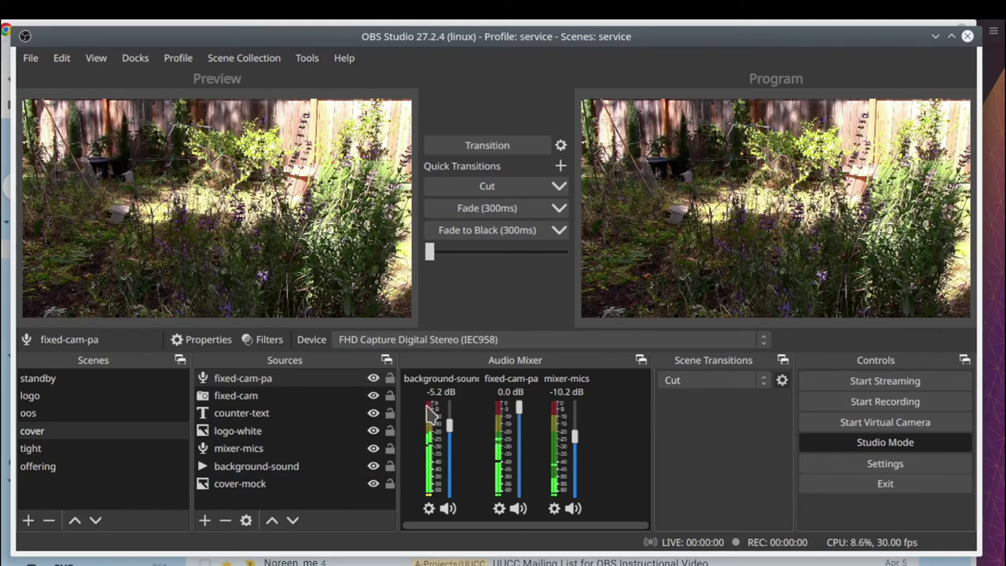
left_click(82, 452)
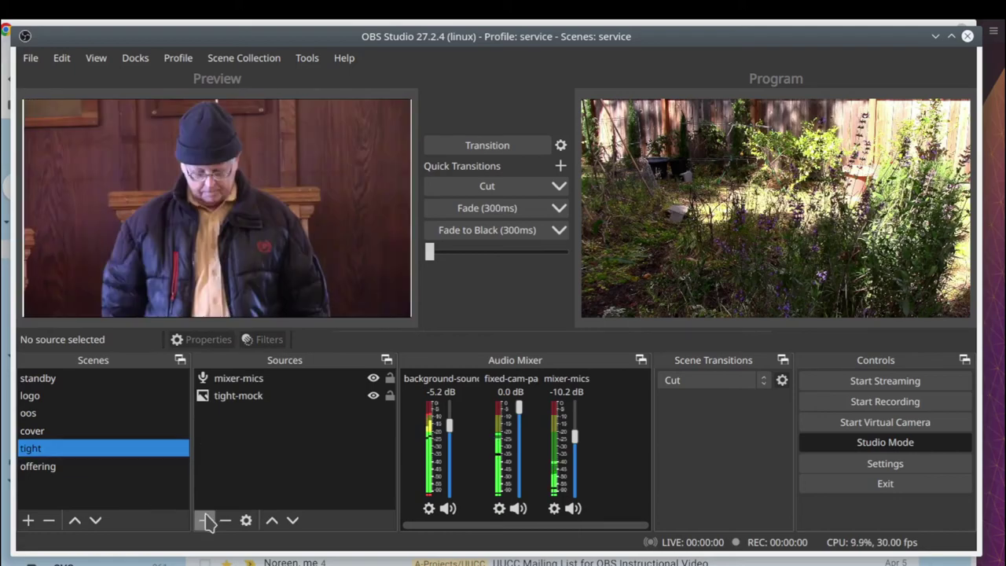
Add a tight-cam video capture from the MiraBox Capture camera in YUYV 4:2:2 format.
left_click(204, 520)
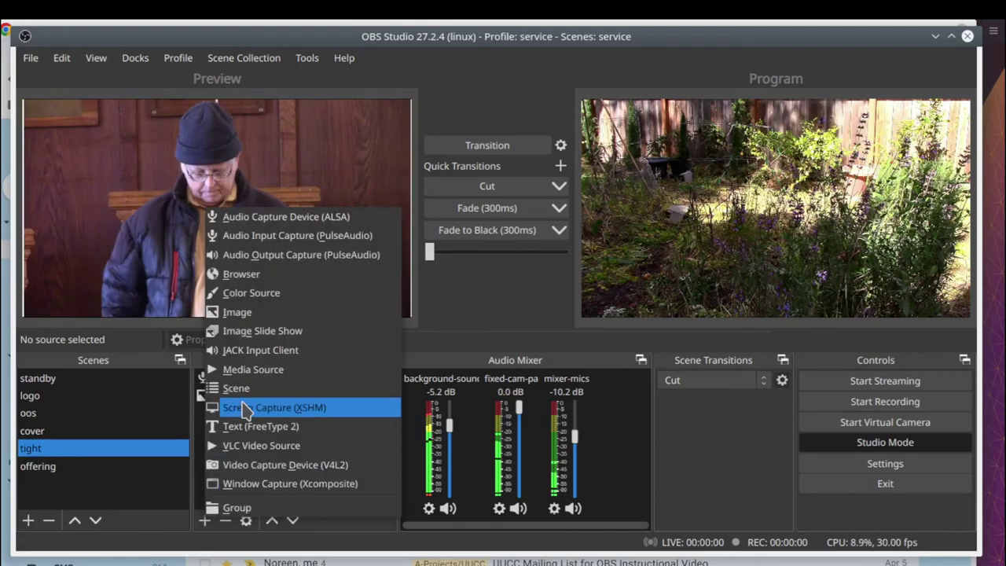
left_click(250, 469)
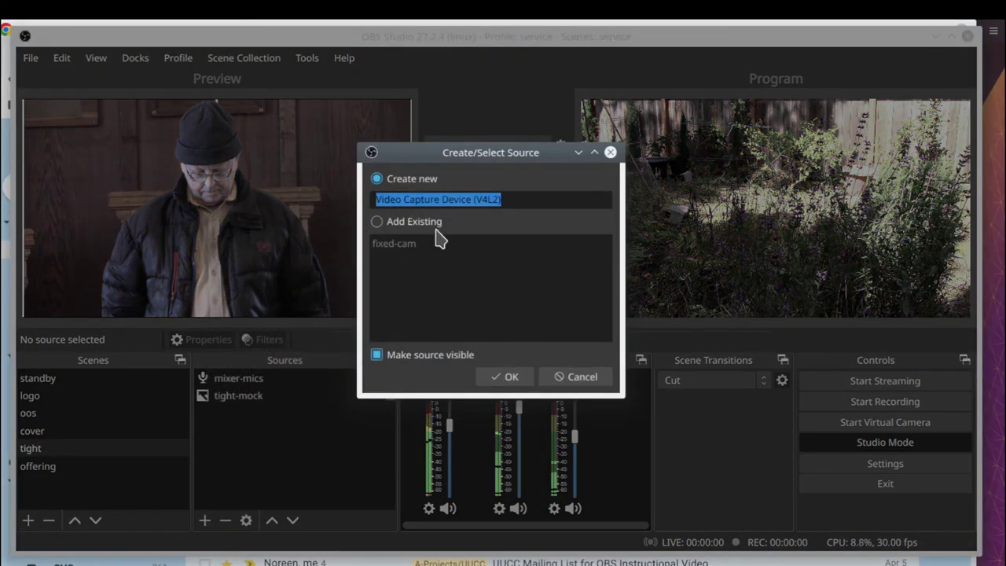
type("tight-cam")
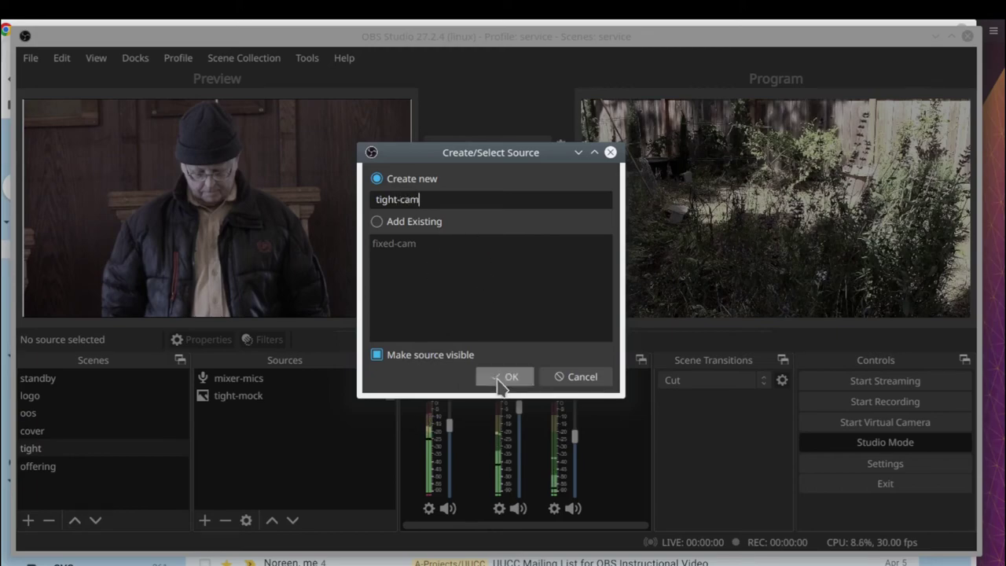
left_click(504, 378)
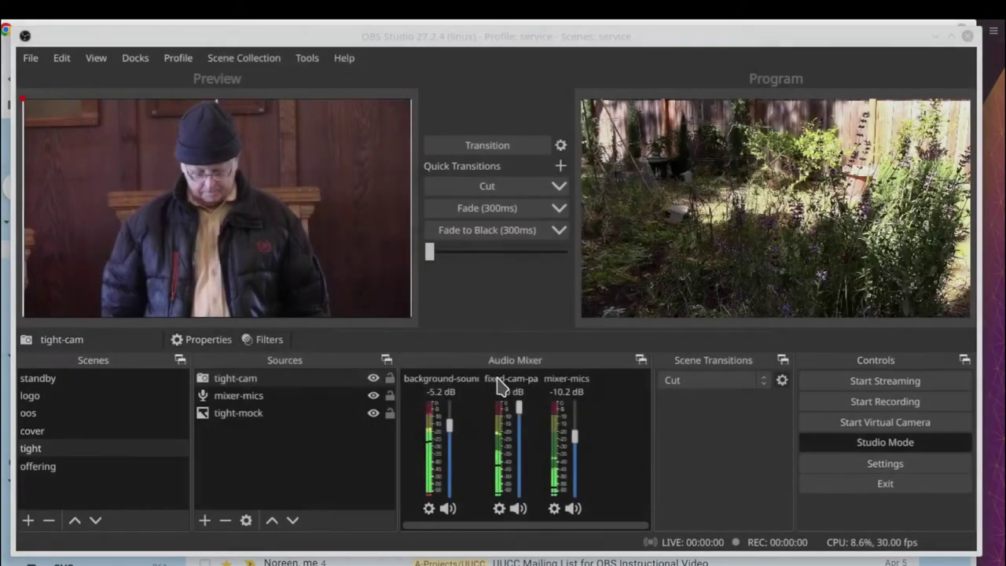
left_click(400, 368)
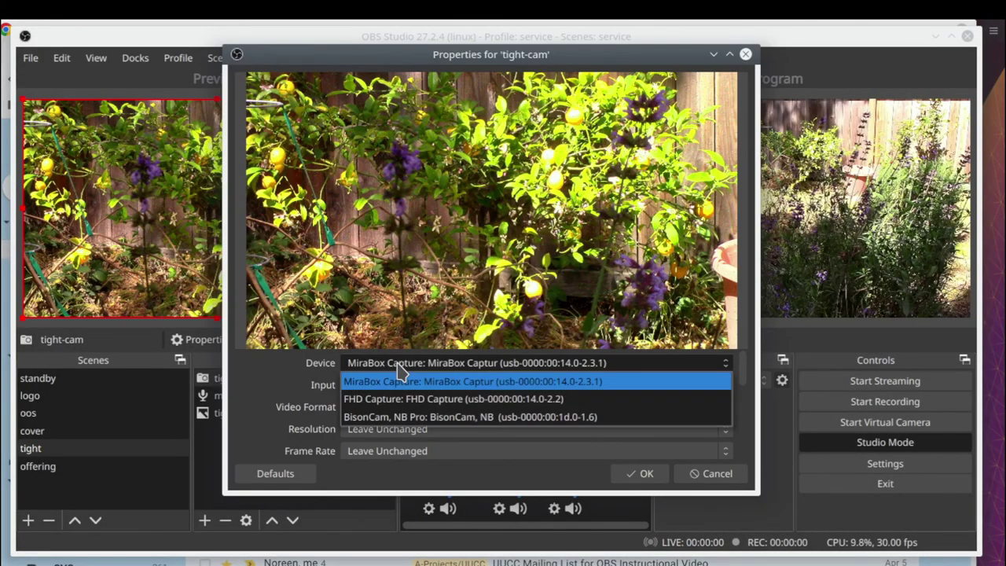
left_click(389, 384)
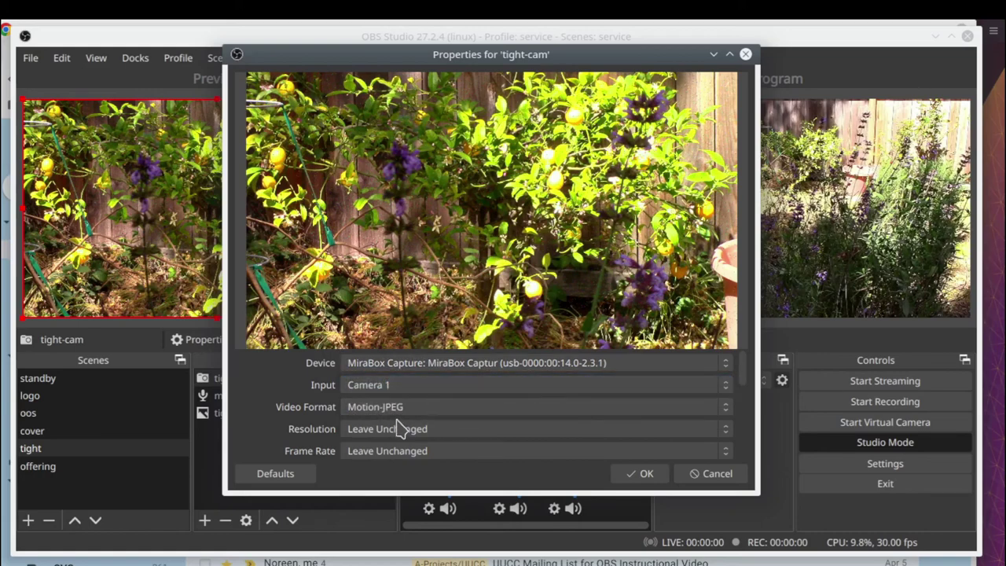
left_click(391, 407)
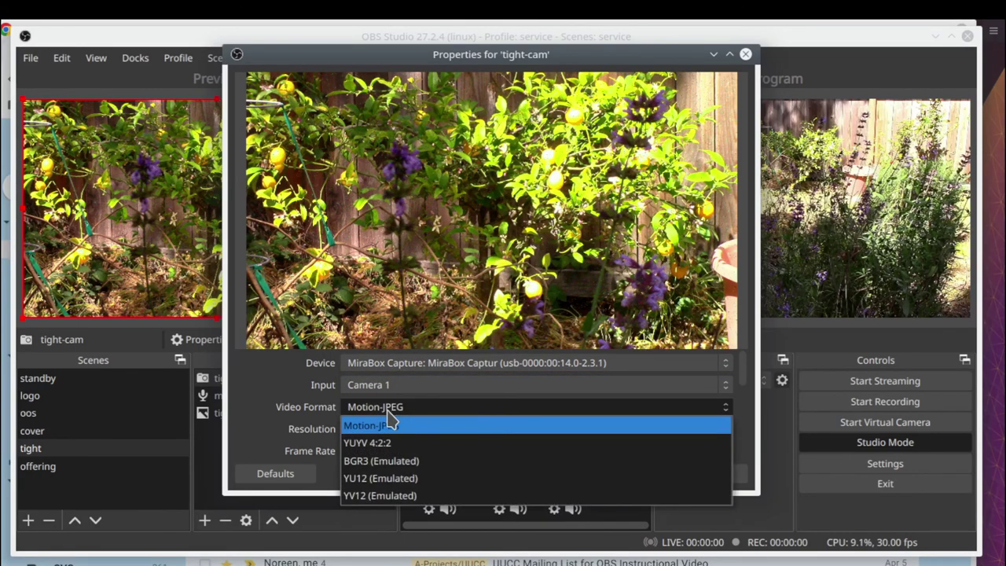
left_click(384, 448)
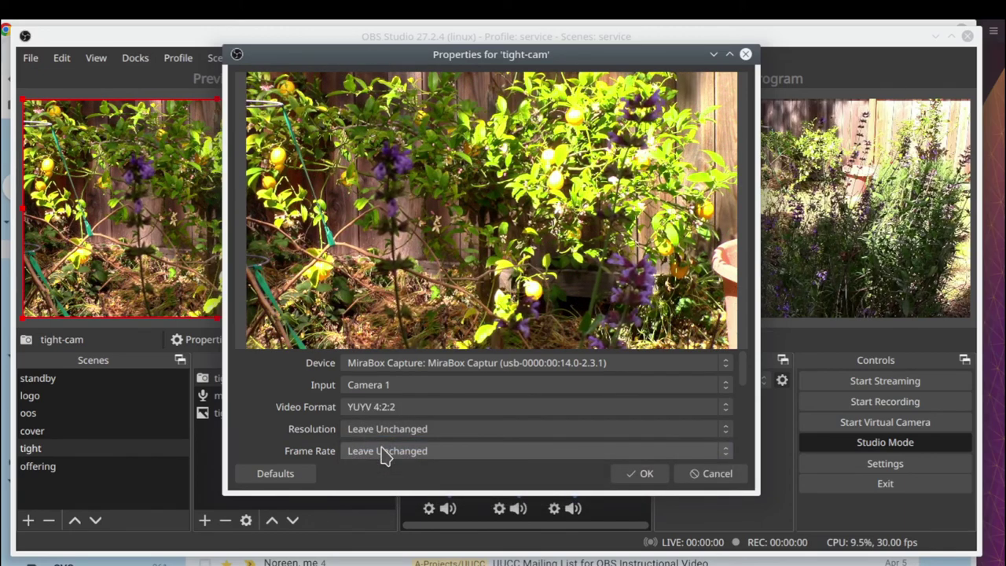
left_click(643, 474)
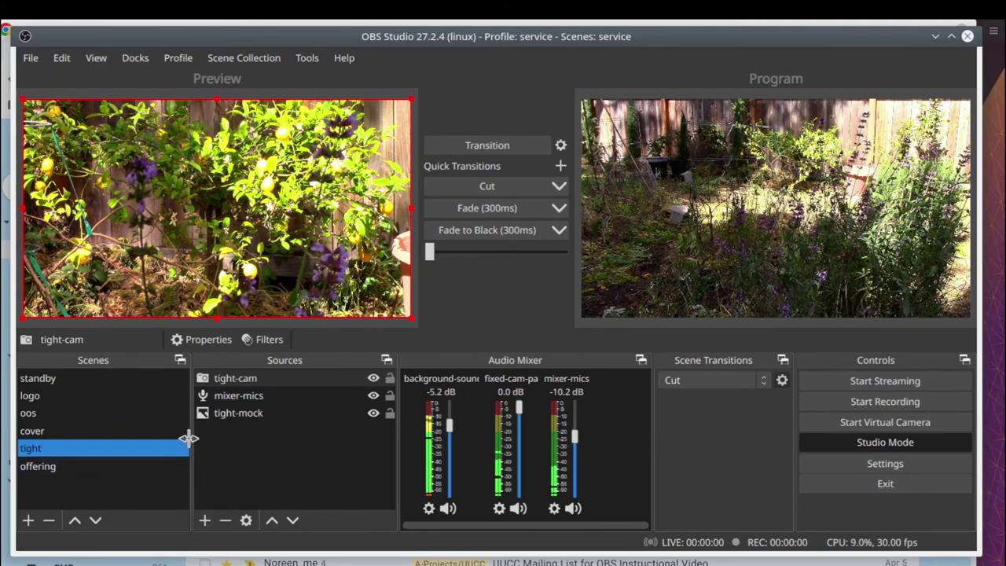
Add a tight-cam-pa audio input from MiraBox Capture Analog Mono and send tight live.
left_click(203, 521)
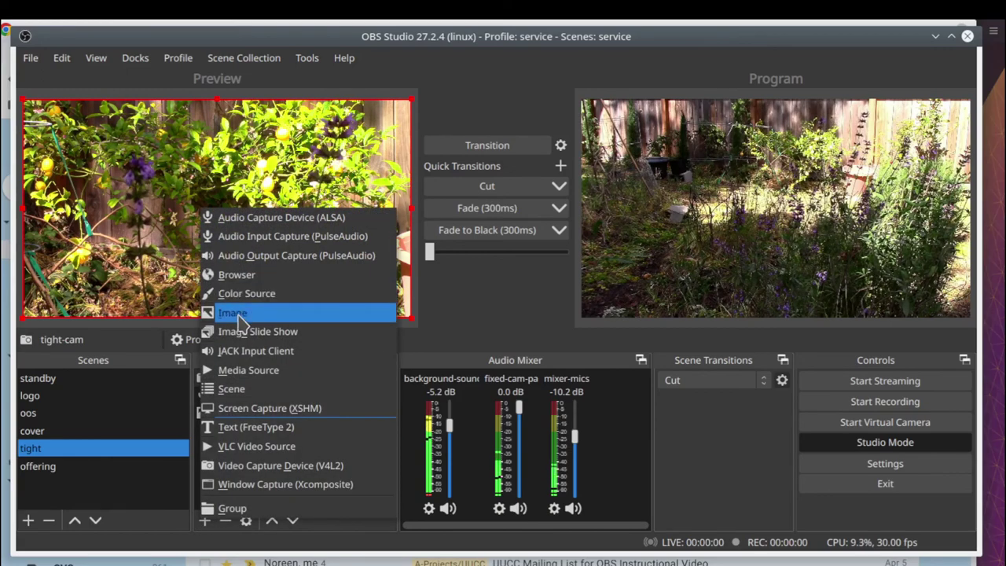
left_click(263, 240)
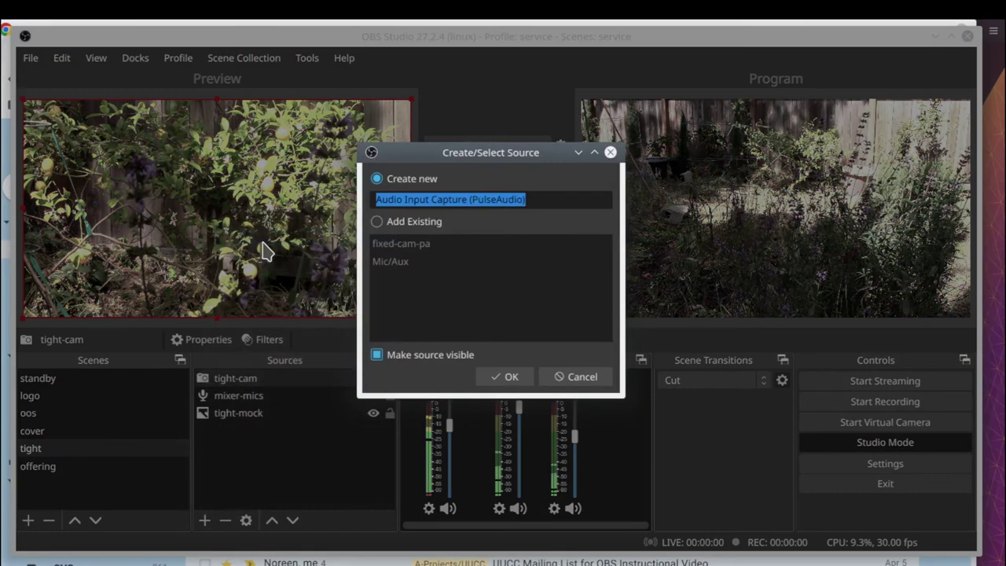
type("tight-cam-pa")
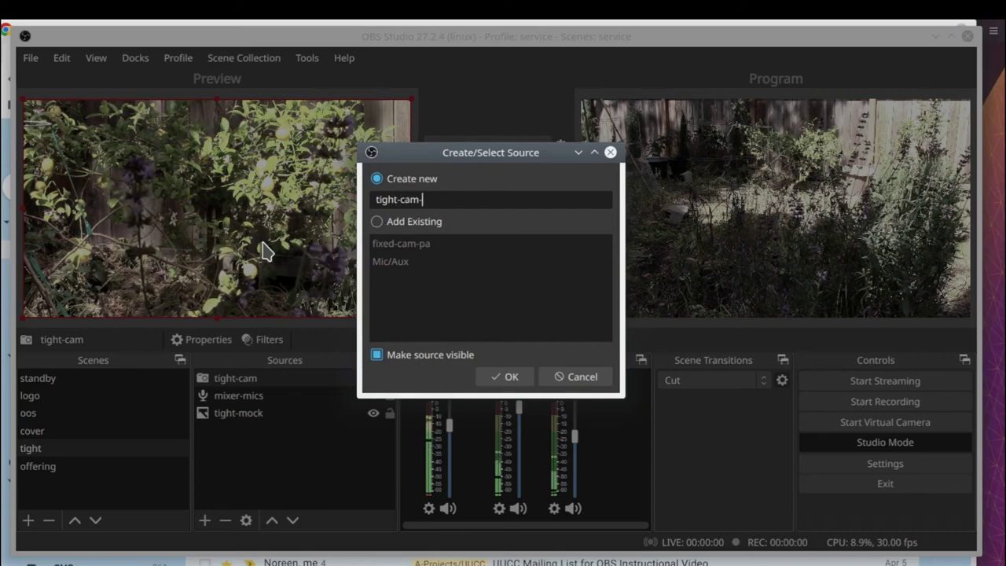
left_click(509, 377)
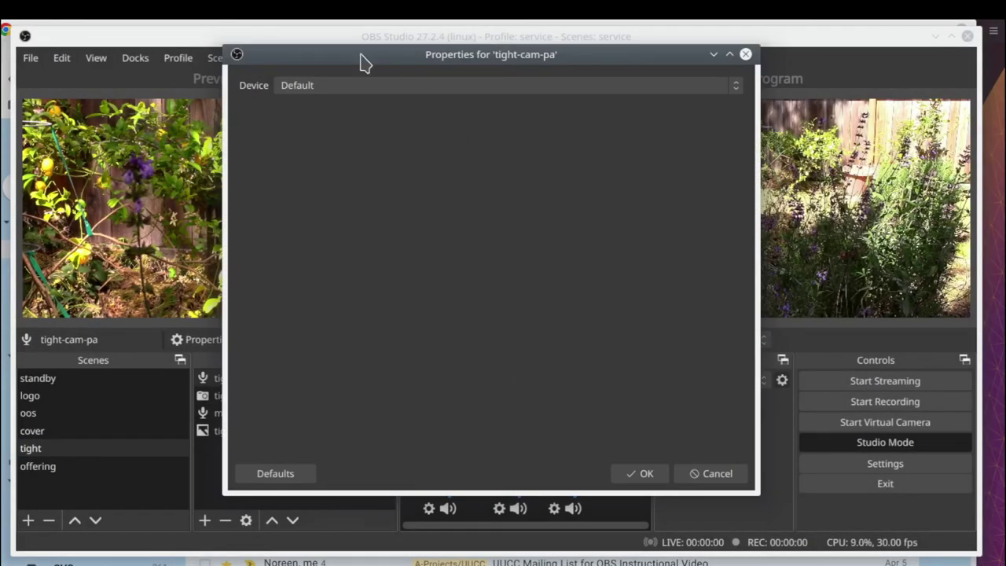
left_click(348, 86)
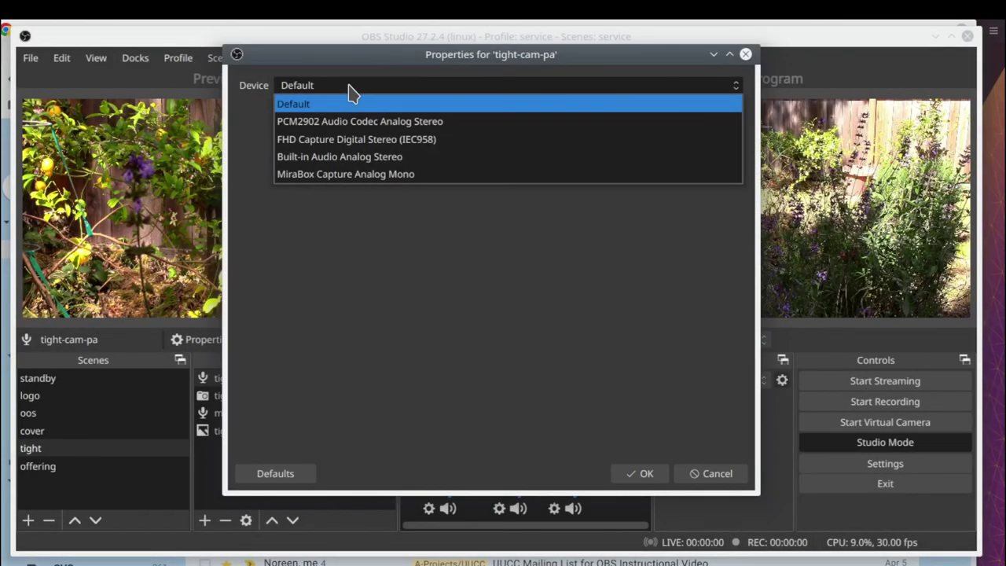
left_click(336, 175)
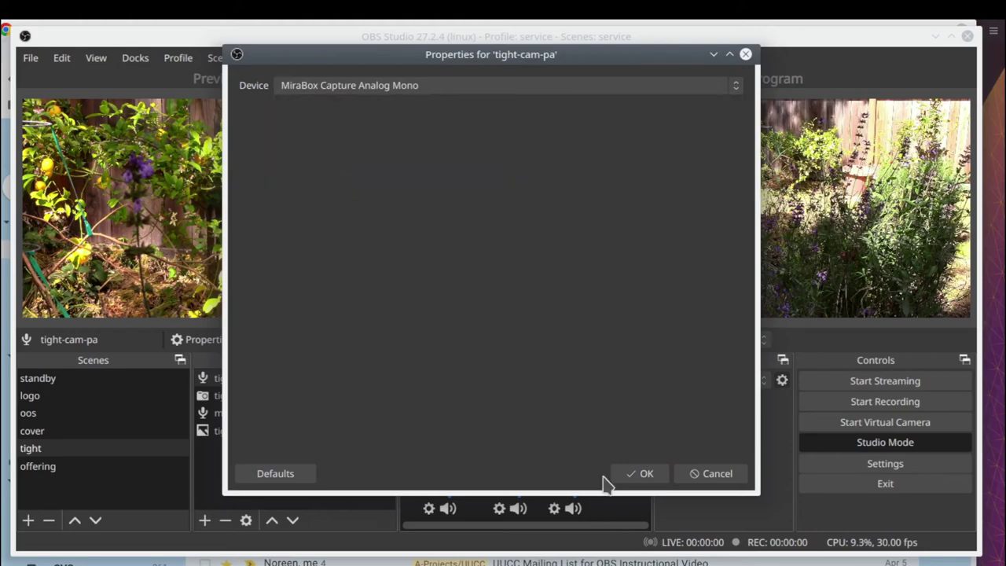
left_click(641, 474)
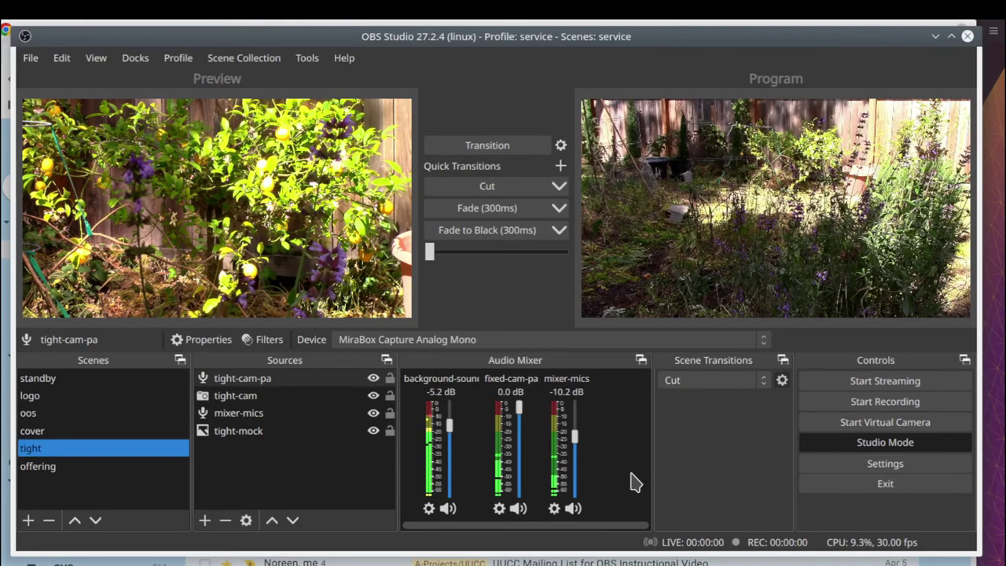
left_click(493, 154)
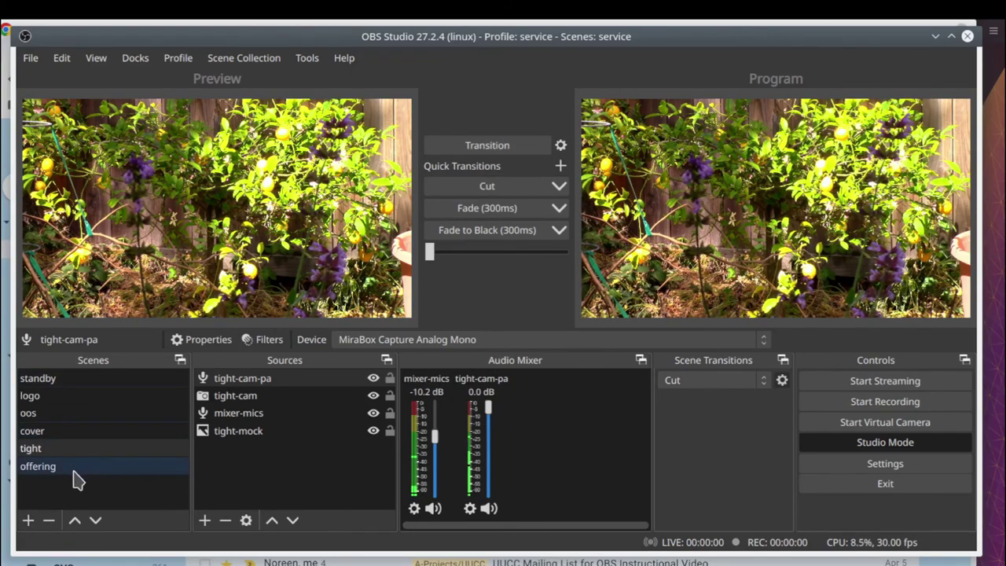
Test tight-cam's brightness and contrast sliders, then reset them to -11 and 148.
left_click(236, 396)
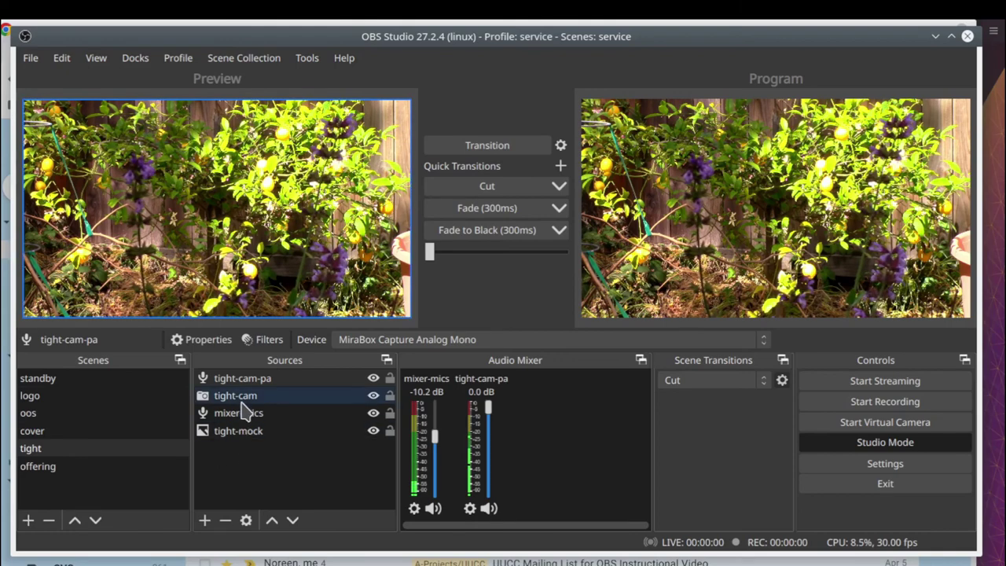
double_click(239, 397)
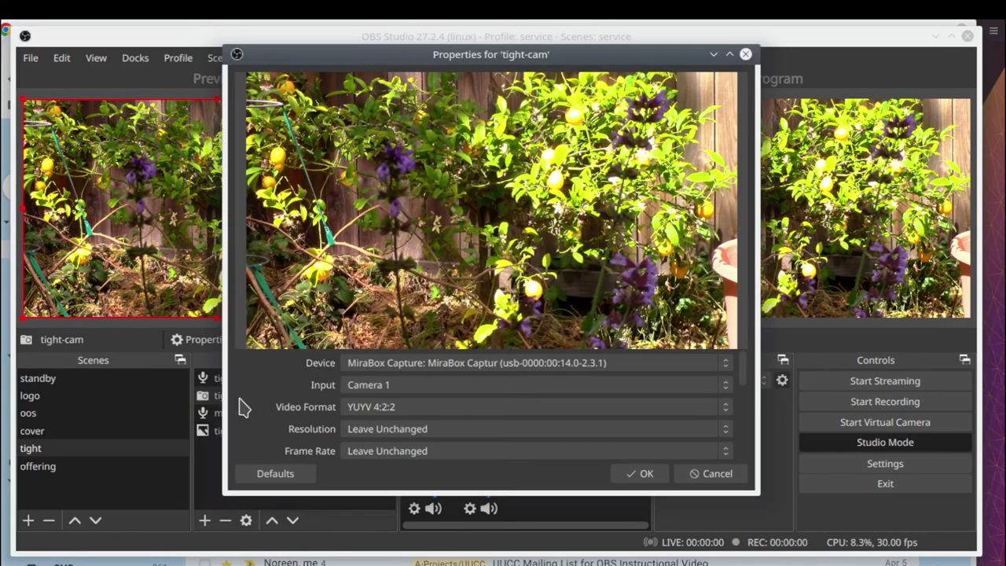
scroll(299, 399, "down", 6)
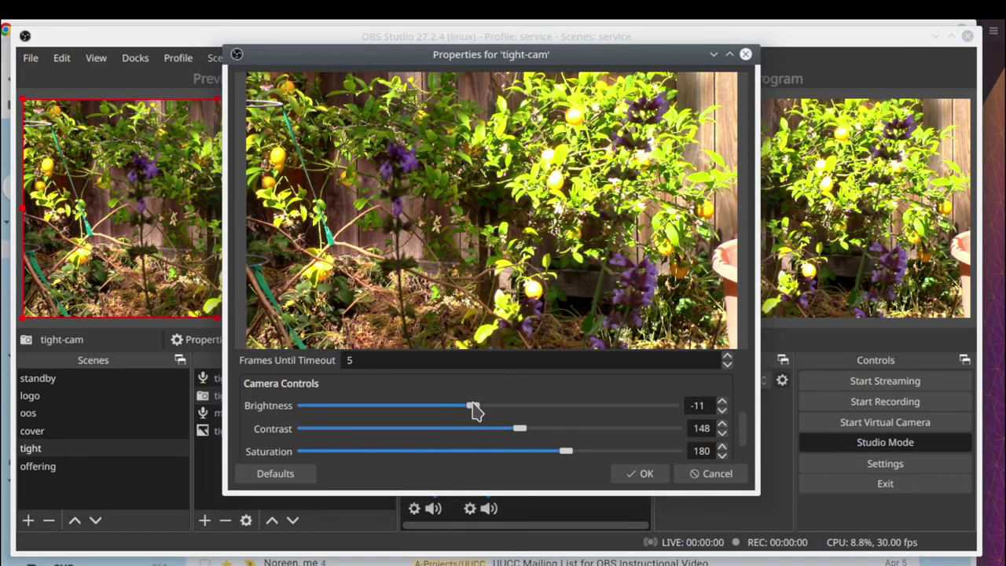
mouse_move(473, 407)
left_mouse_down()
mouse_move(424, 406)
mouse_move(453, 407)
left_mouse_up()
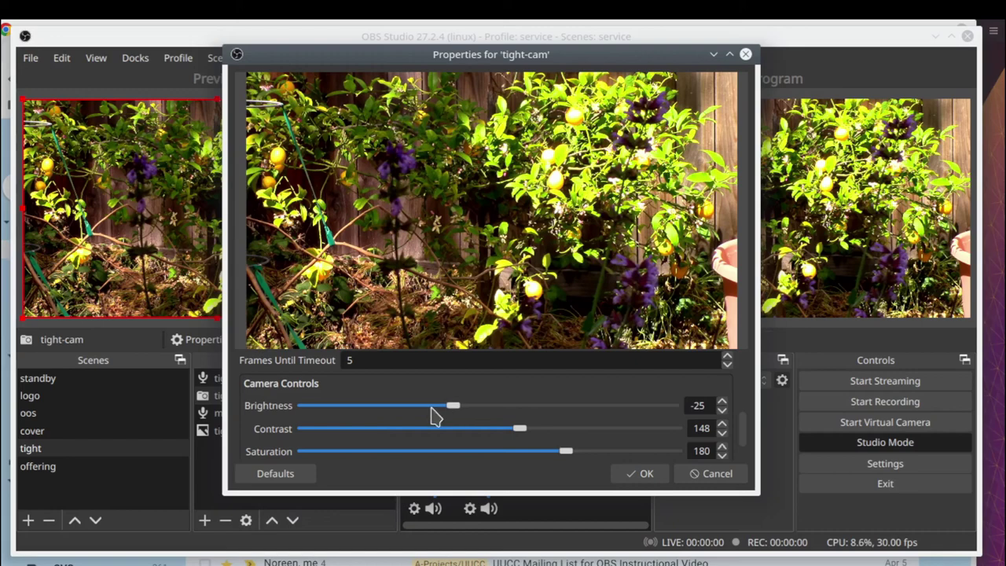
left_click(312, 474)
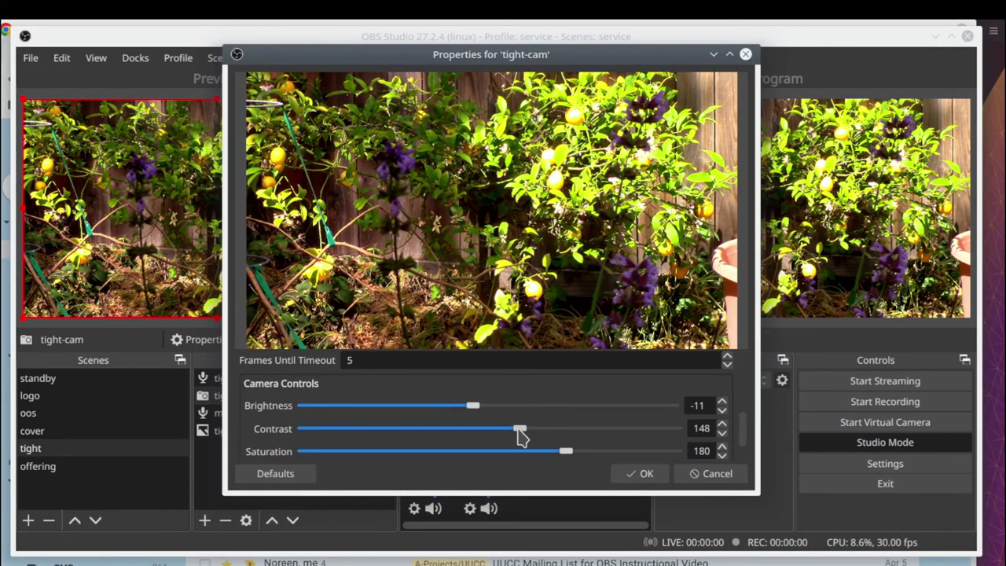
left_click_drag(514, 429, 472, 431)
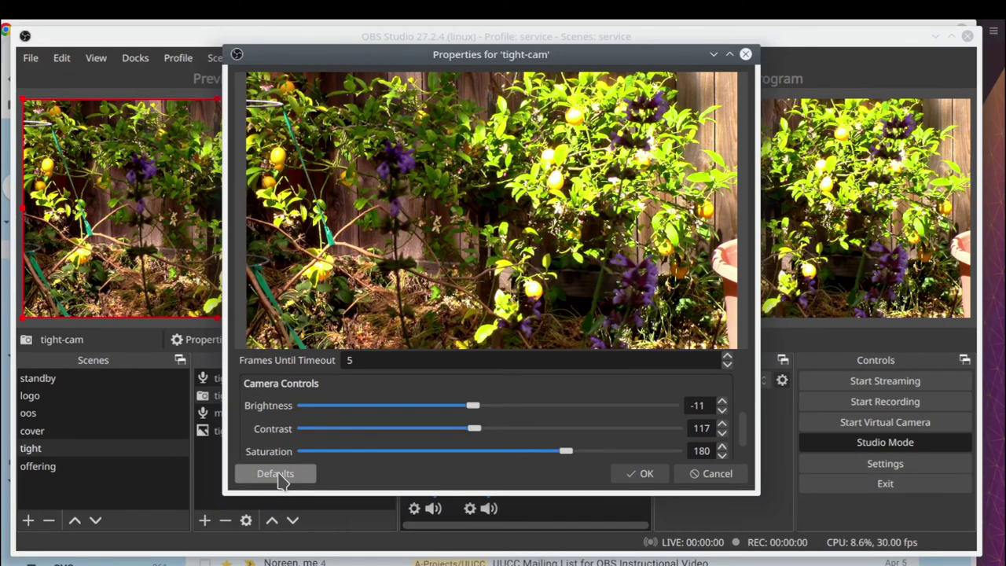
left_click(283, 479)
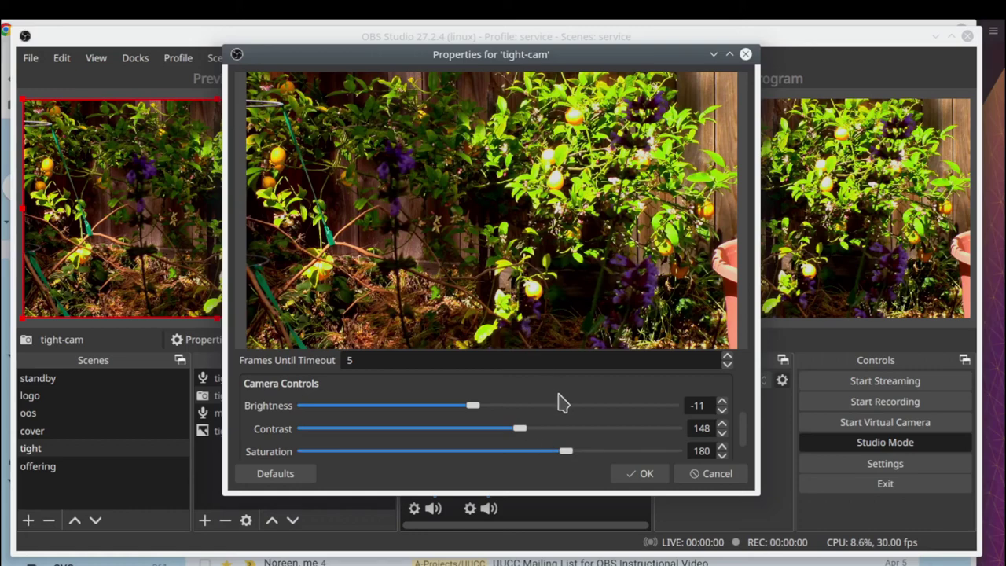
Lower tight-cam's saturation from 180 to 118 and apply the settings.
left_click_drag(561, 451, 508, 453)
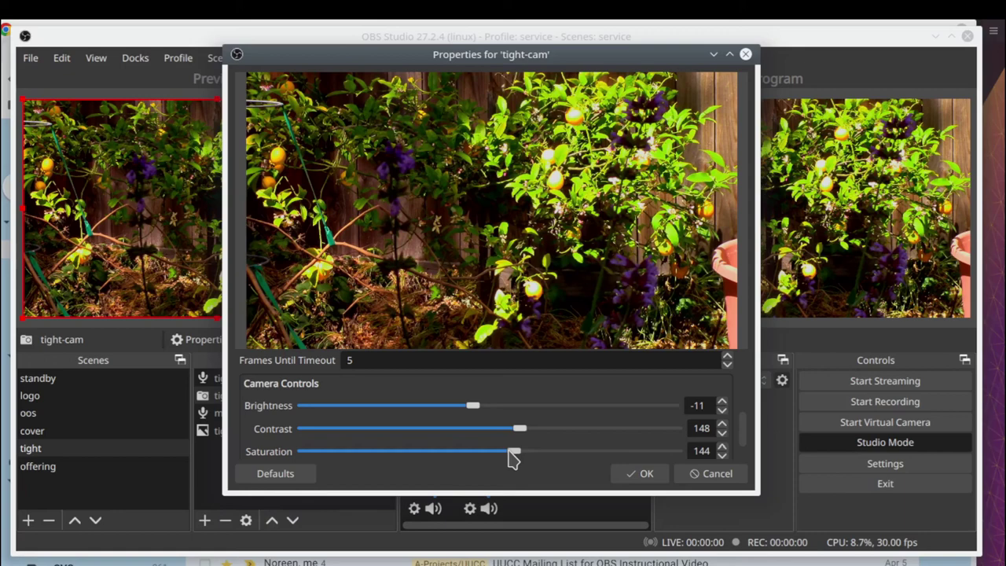
left_click_drag(513, 453, 476, 453)
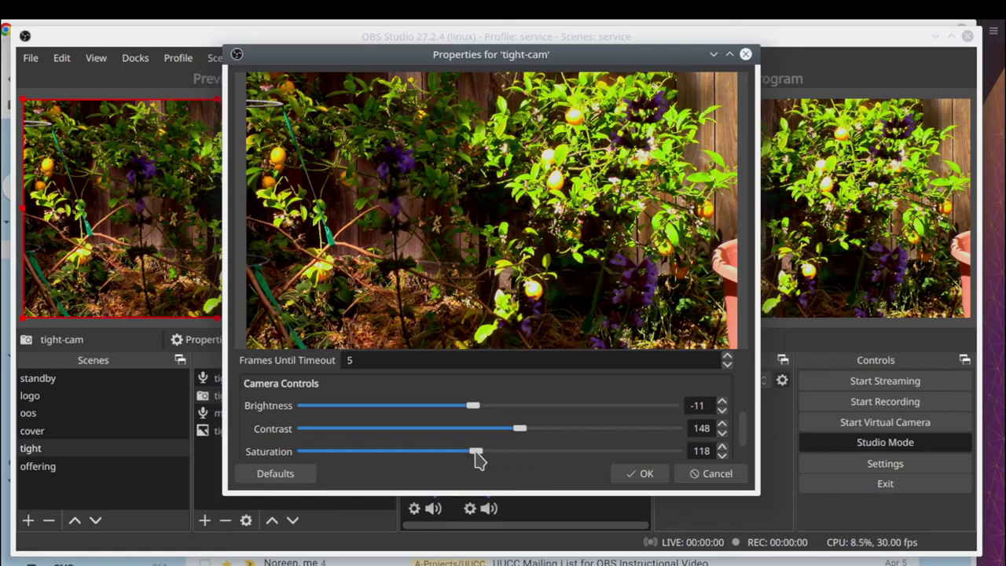
left_click(638, 473)
left_click(33, 434)
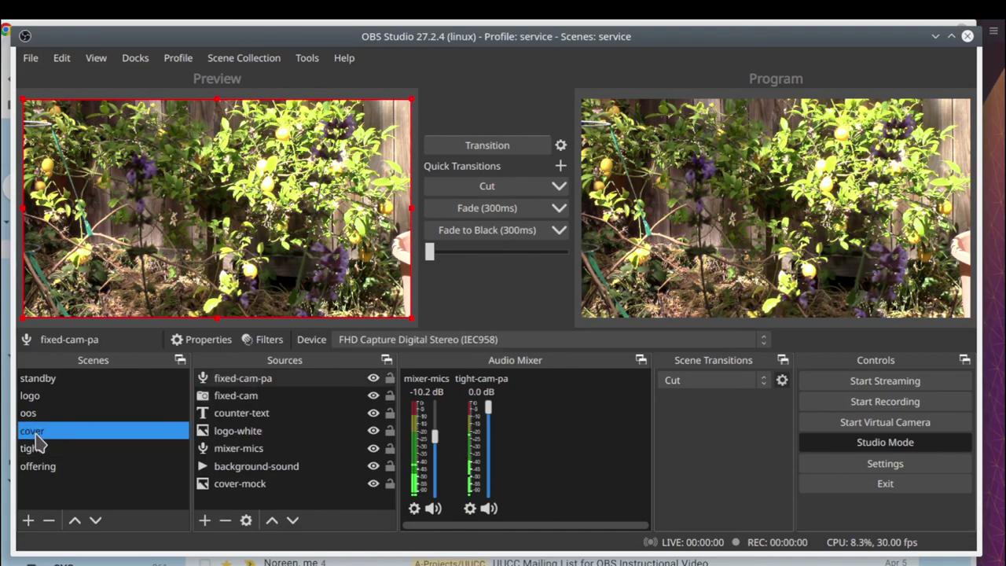
Send the cover scene live and move fixed-cam one layer below counter-text.
left_click(487, 146)
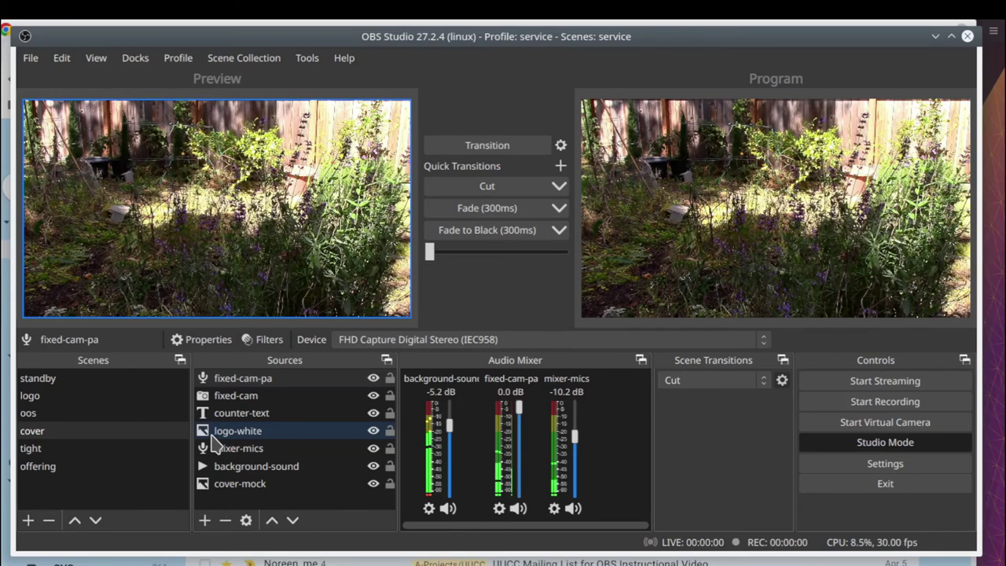
left_click(230, 413)
left_click(238, 397)
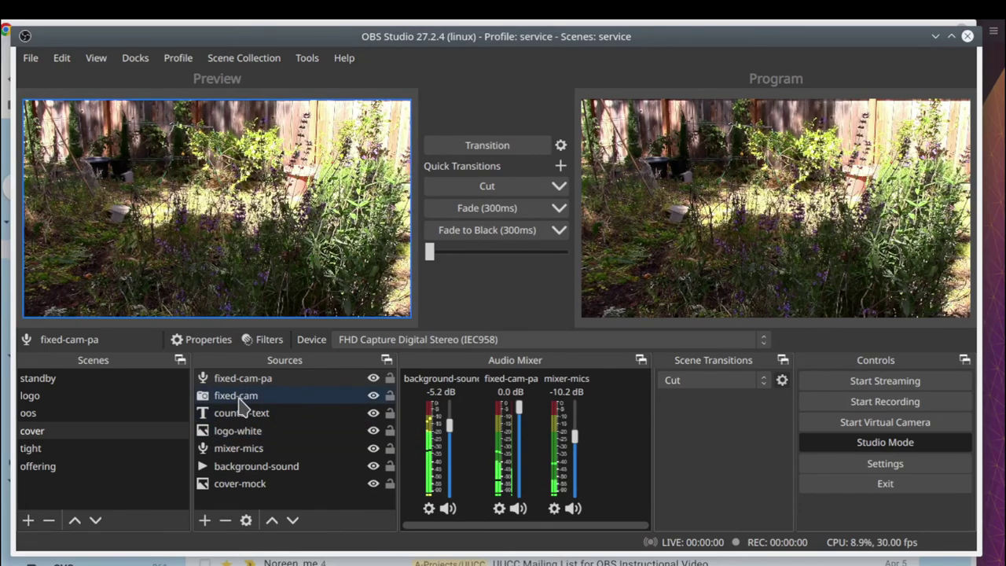
left_click(238, 397)
right_click(238, 397)
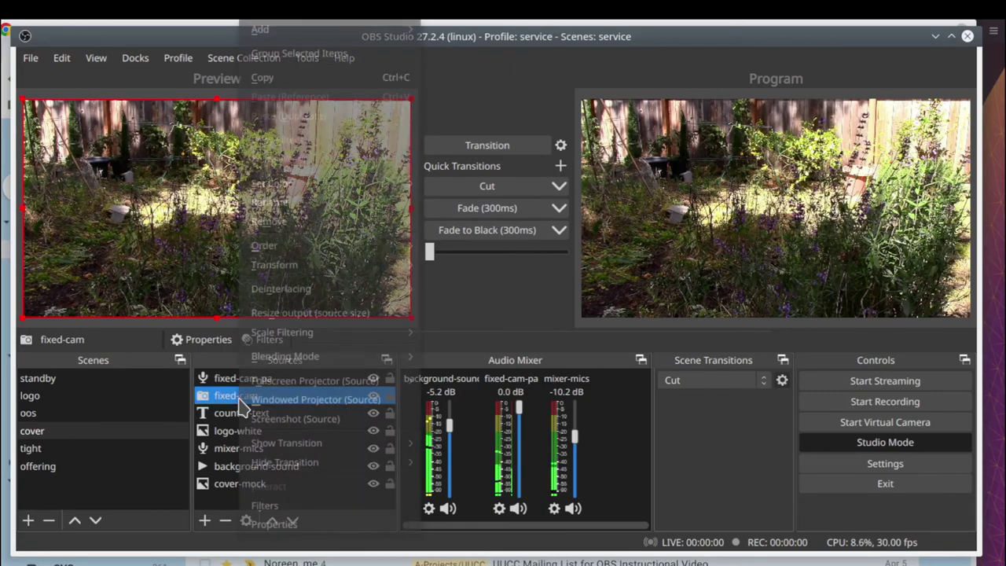
mouse_move(279, 250)
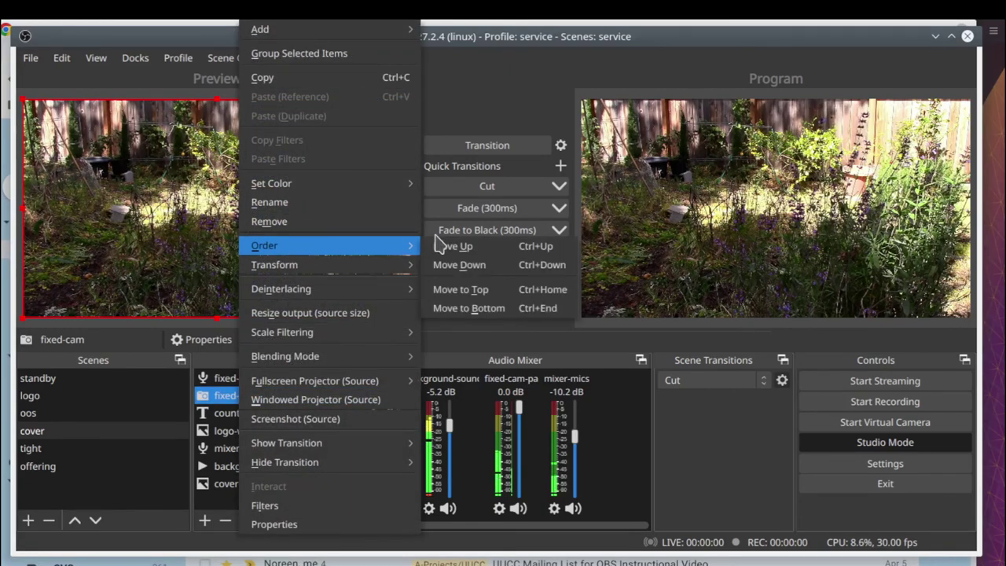
left_click(470, 269)
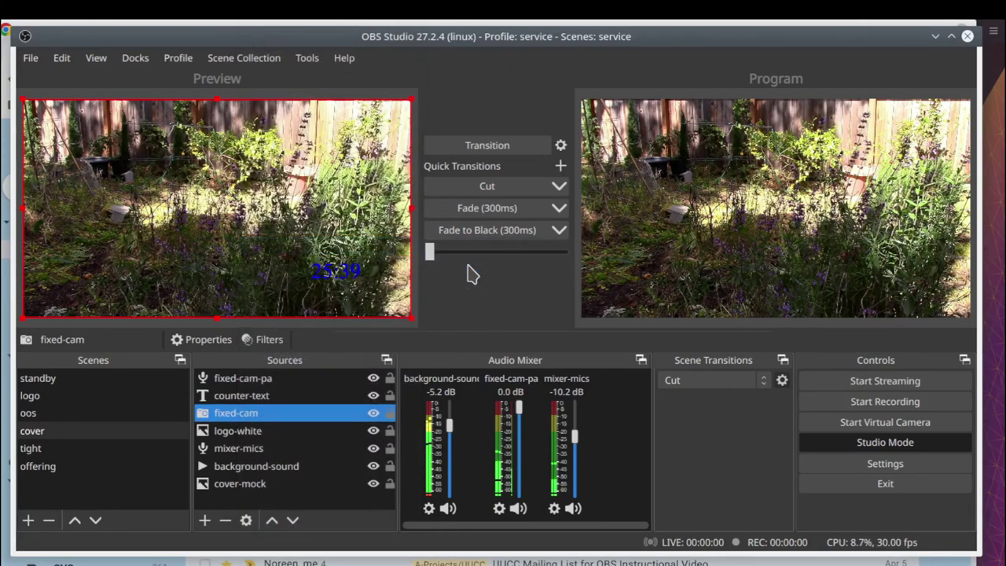
Raise the logo-white image above fixed-cam in the cover scene's source order.
right_click(266, 415)
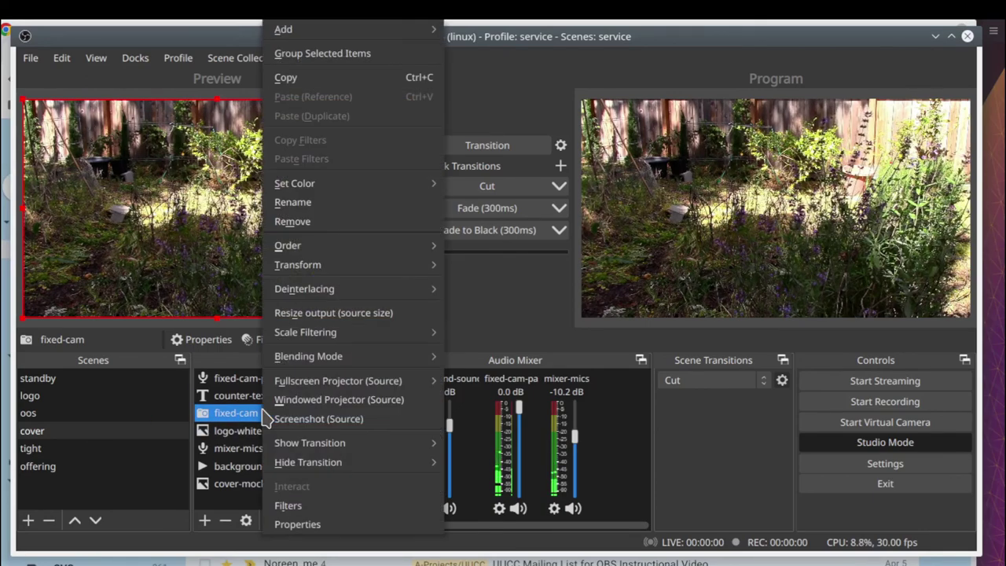
left_click(239, 424)
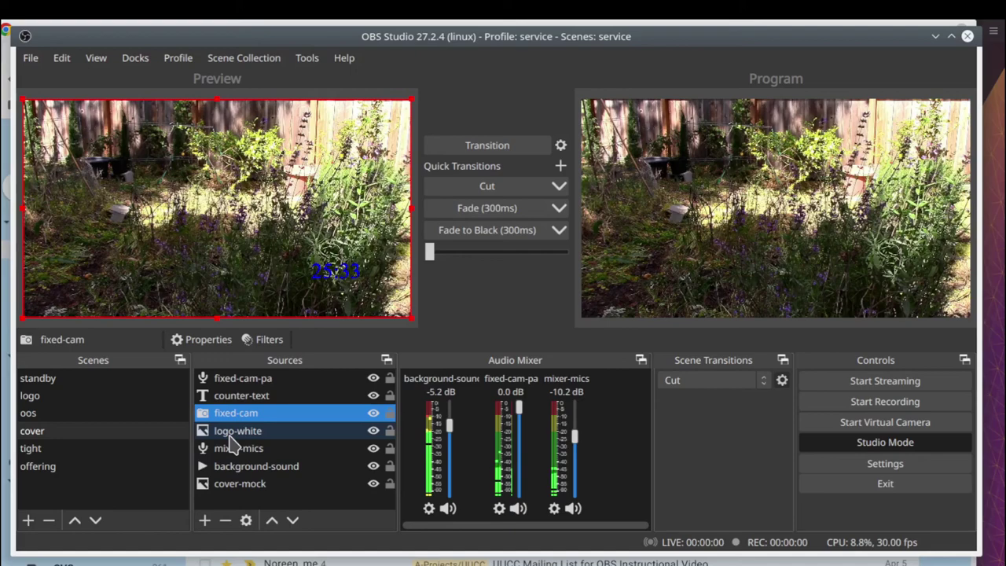
left_click(234, 434)
right_click(233, 437)
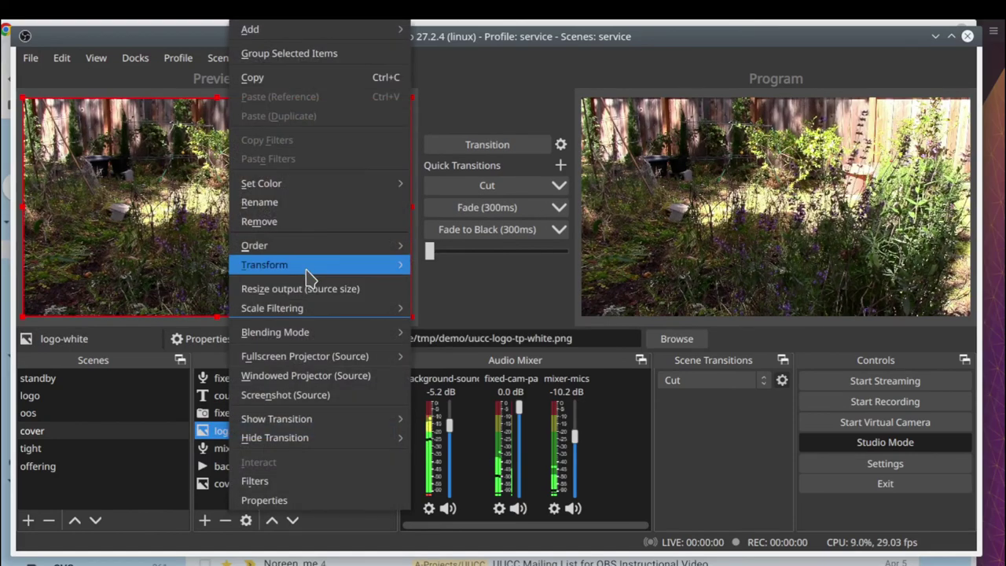
mouse_move(306, 248)
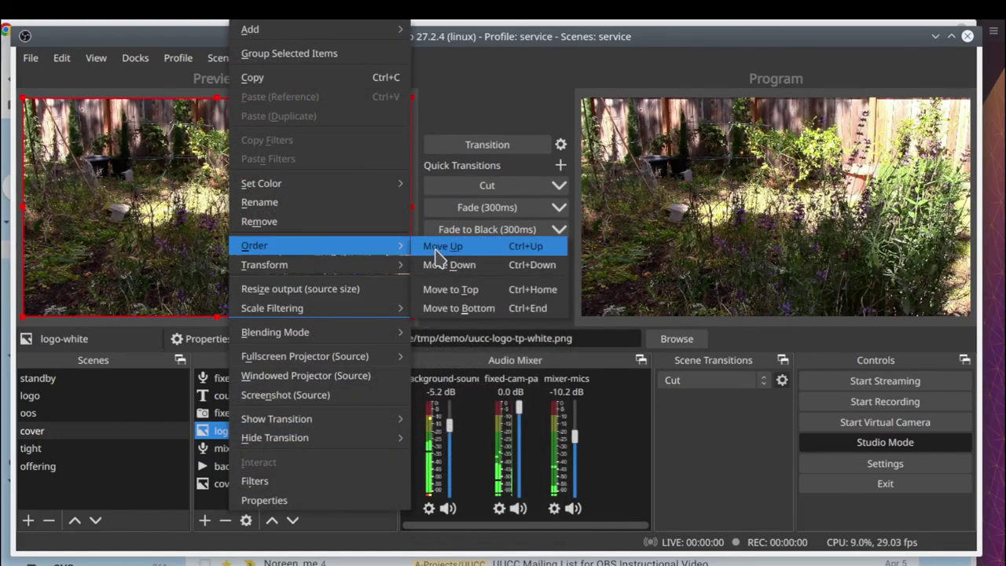
left_click(440, 250)
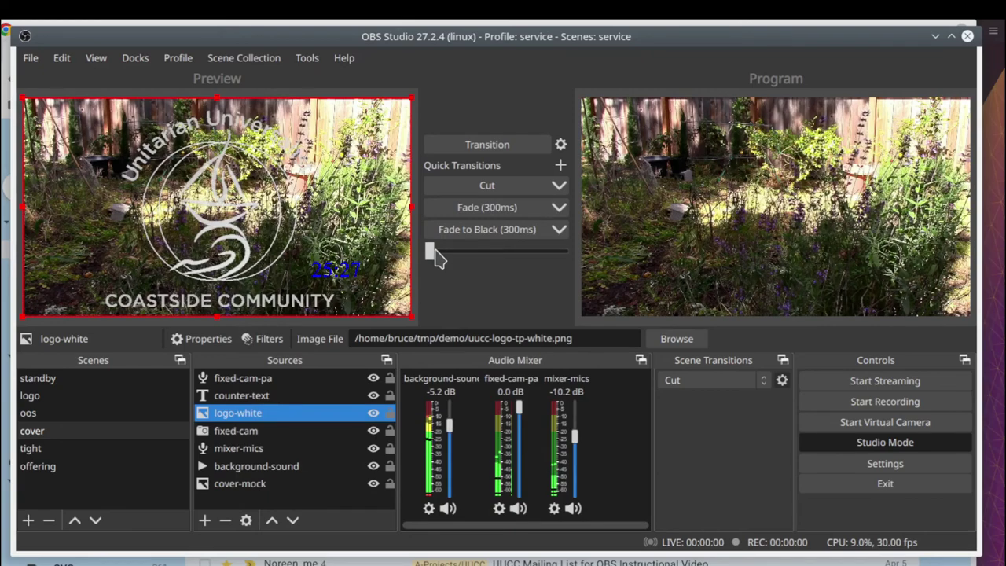
key("shift+Tab")
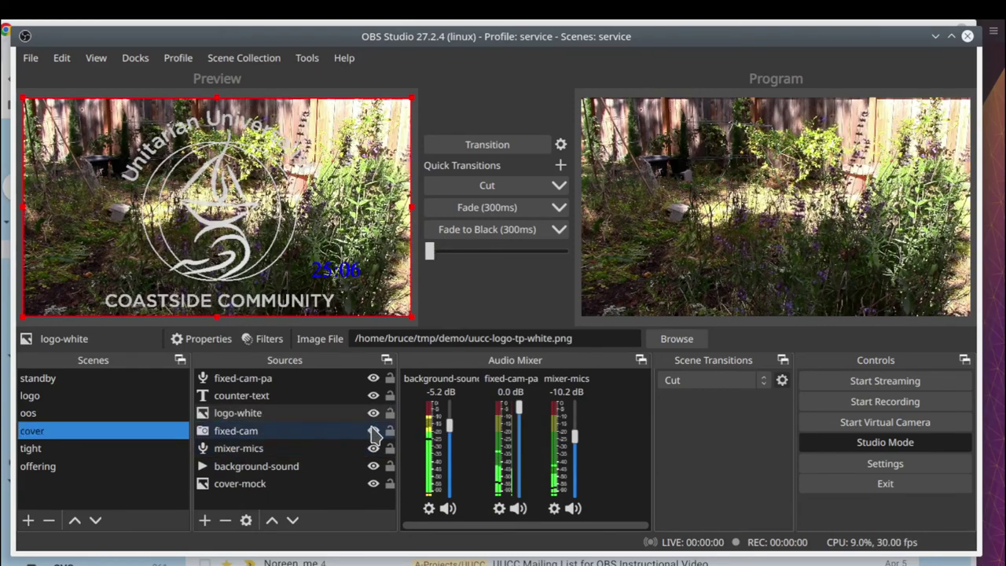
Hide and reshow fixed-cam to check the overlay, then send cover to Program.
left_click(374, 431)
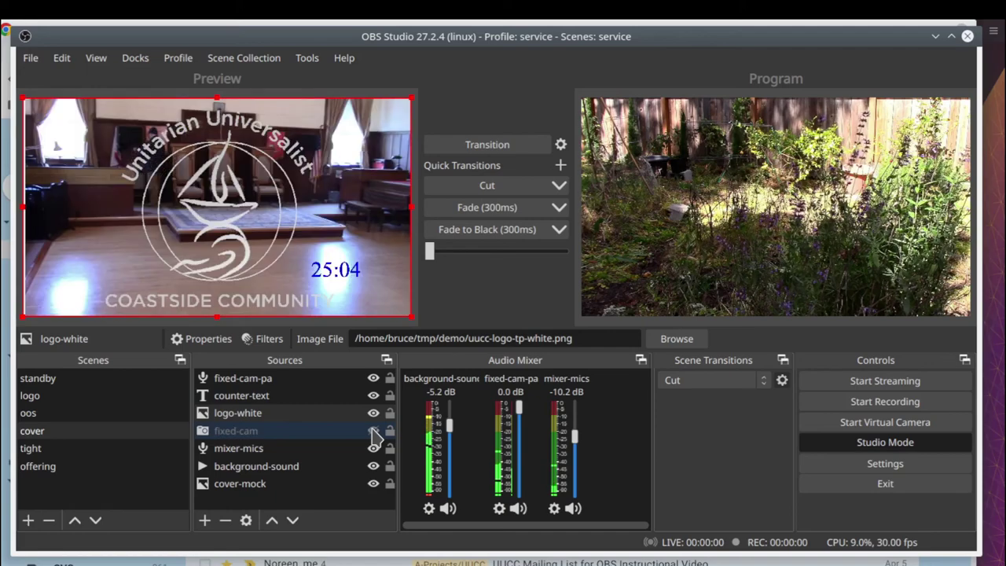
left_click(373, 432)
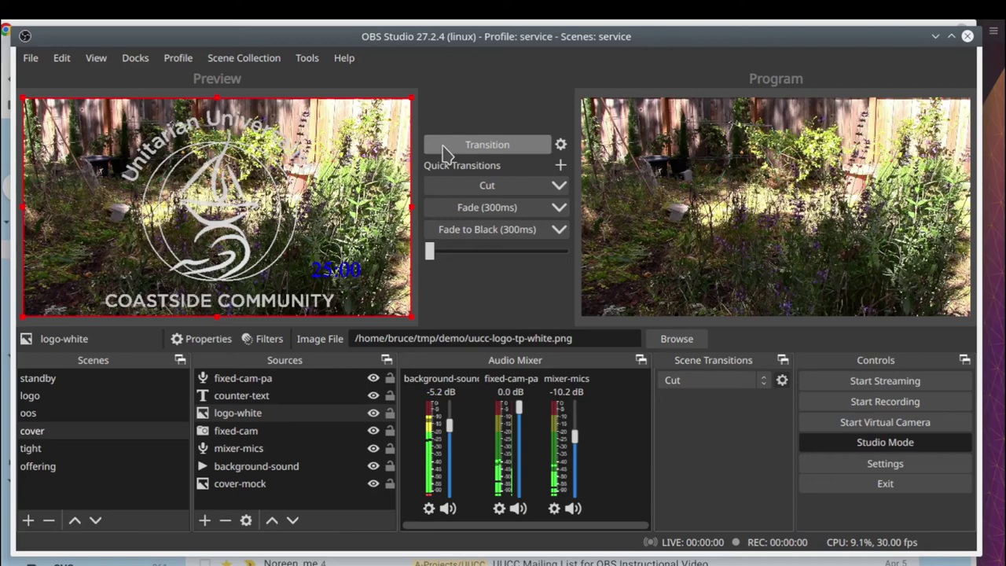
left_click(444, 149)
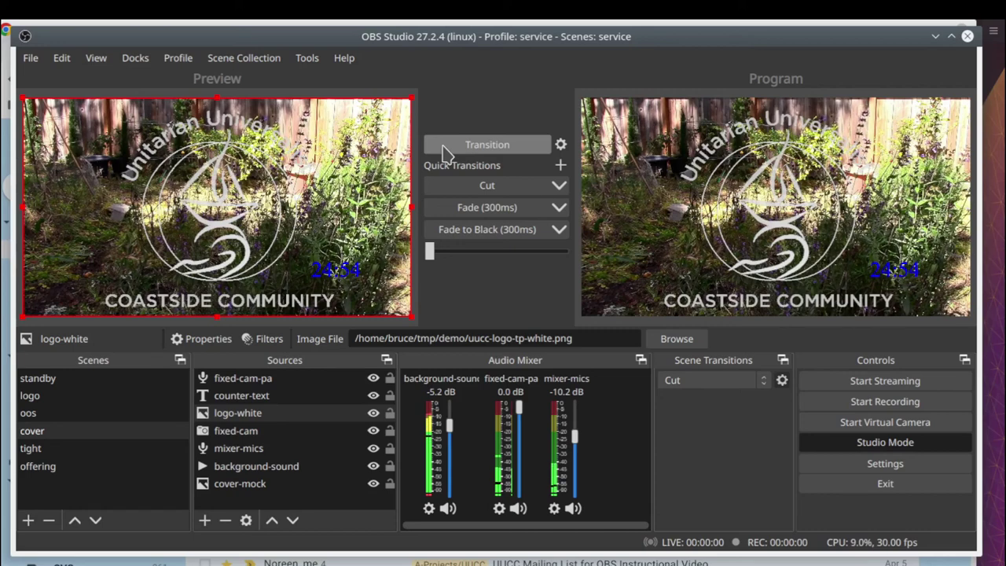
Drag the counter-text countdown to the top centre of the frame and send it live.
left_click(242, 400)
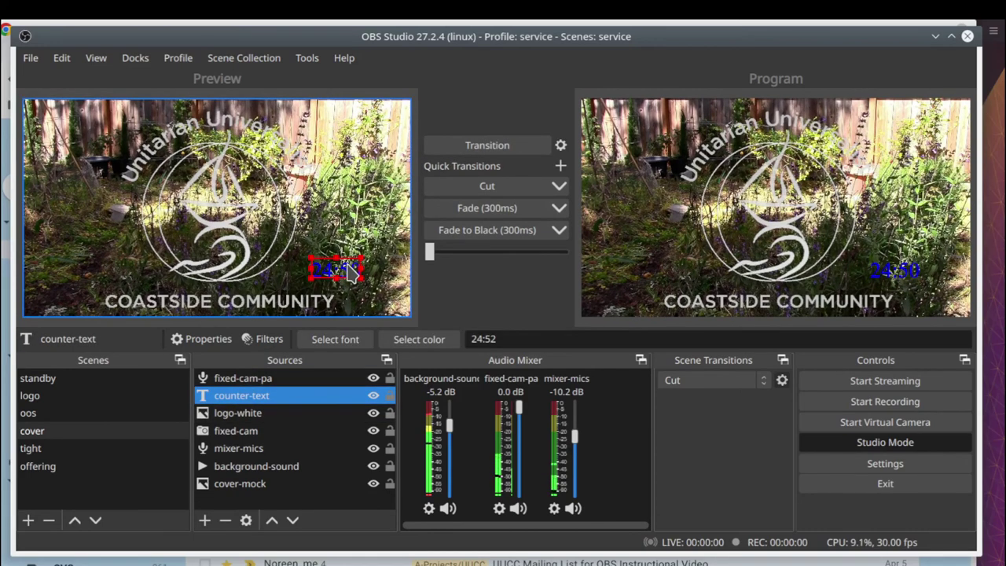
left_click_drag(351, 272, 330, 129)
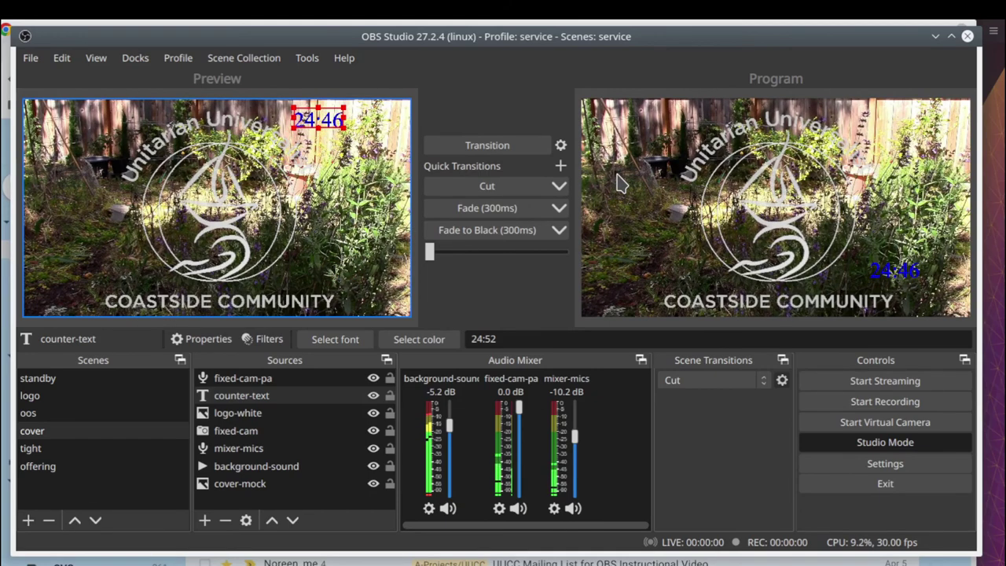
left_click(507, 146)
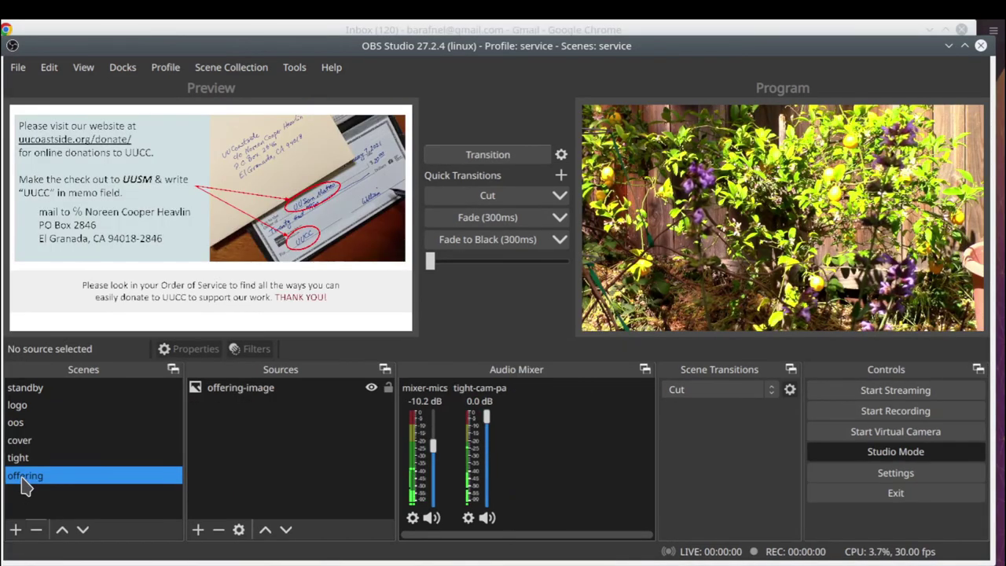
Copy the mixer-mics audio source from the tight scene.
left_click(25, 458)
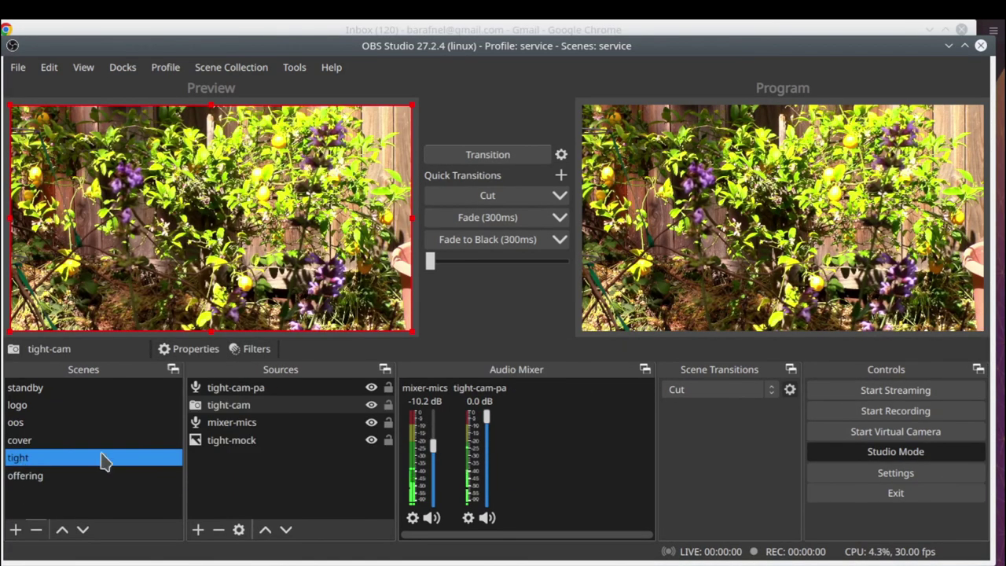
left_click(238, 429)
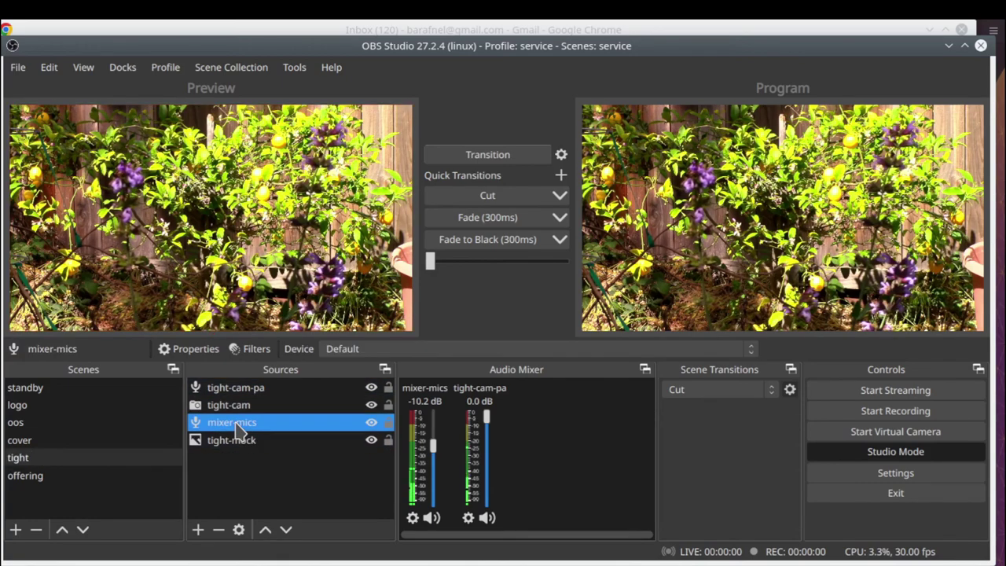
right_click(239, 425)
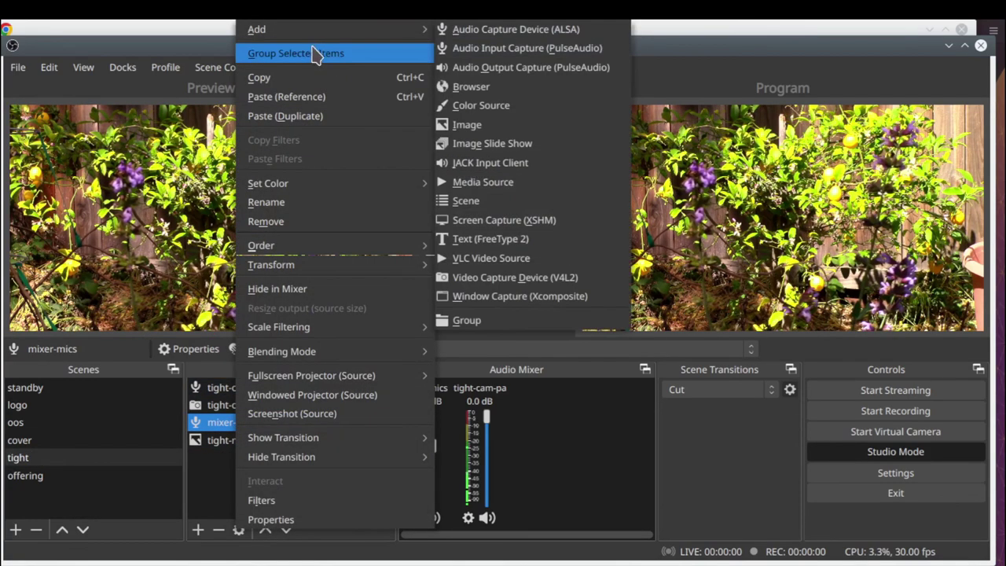
left_click(259, 77)
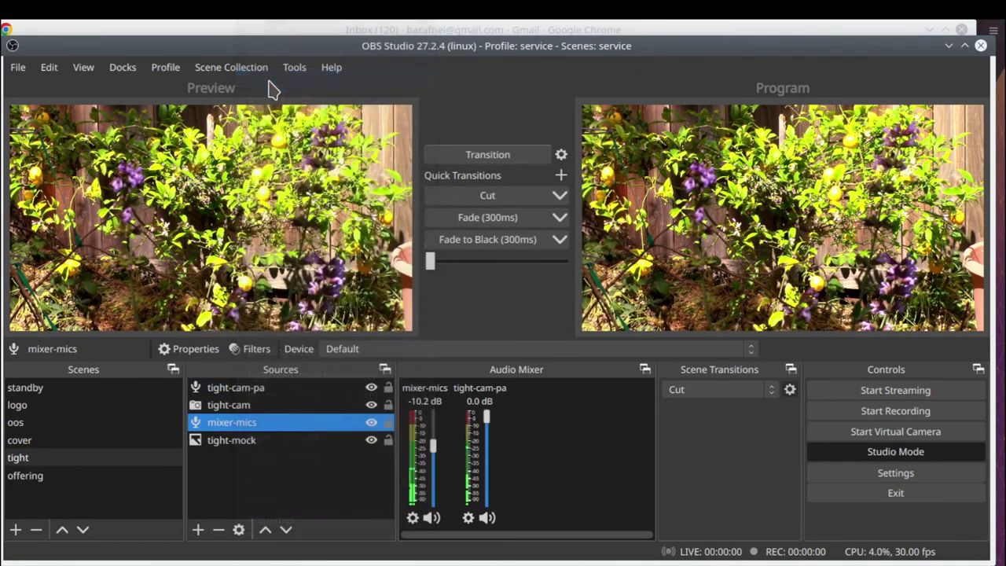
Paste mixer-mics as a reference into the offering scene and send it live.
left_click(37, 479)
right_click(248, 445)
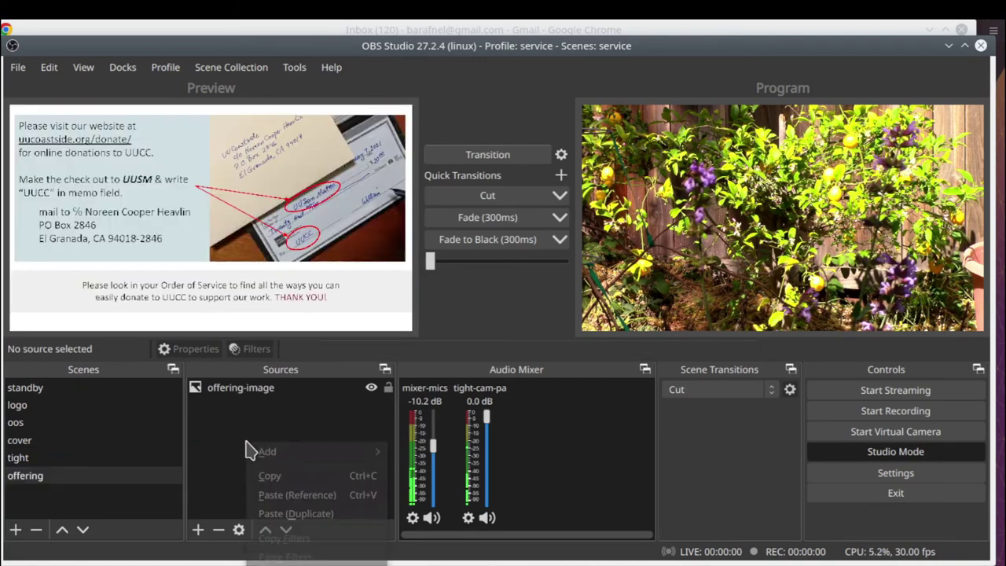
left_click(288, 495)
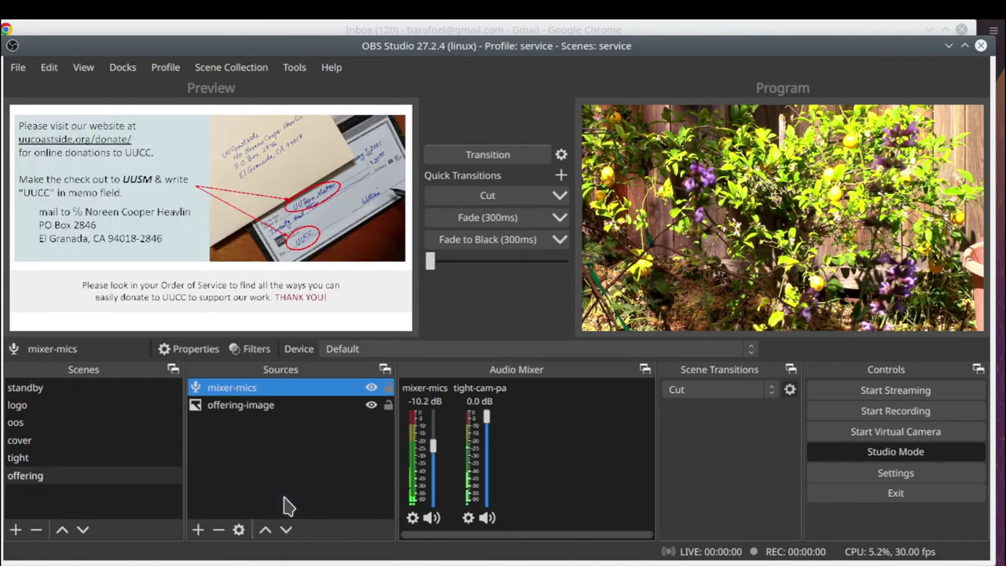
left_click(515, 157)
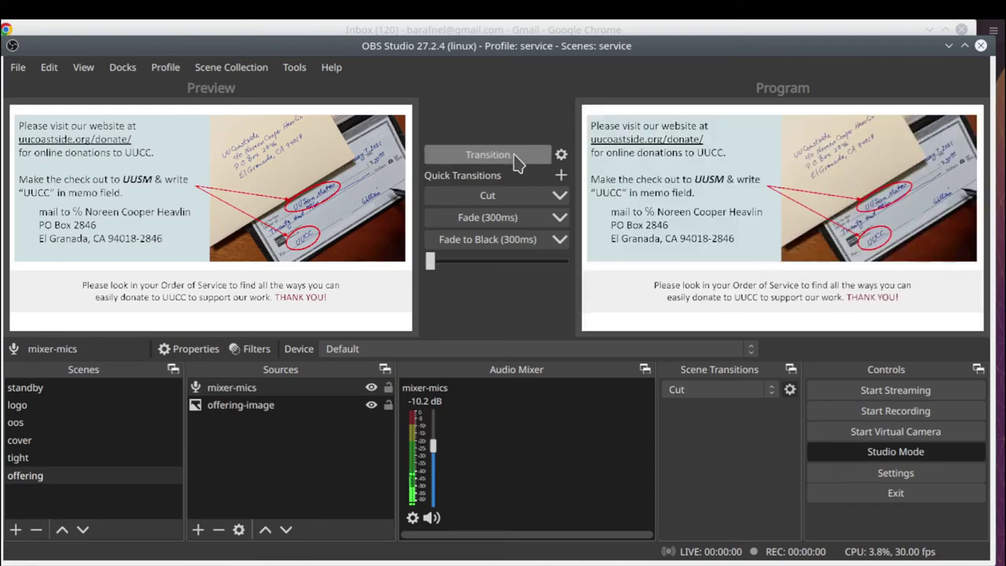
left_click(21, 391)
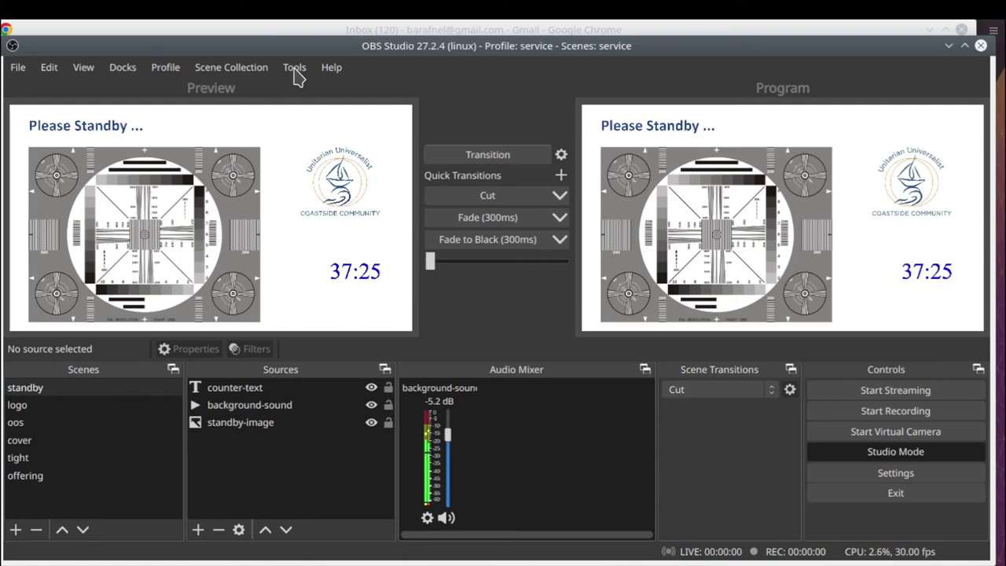
left_click(295, 69)
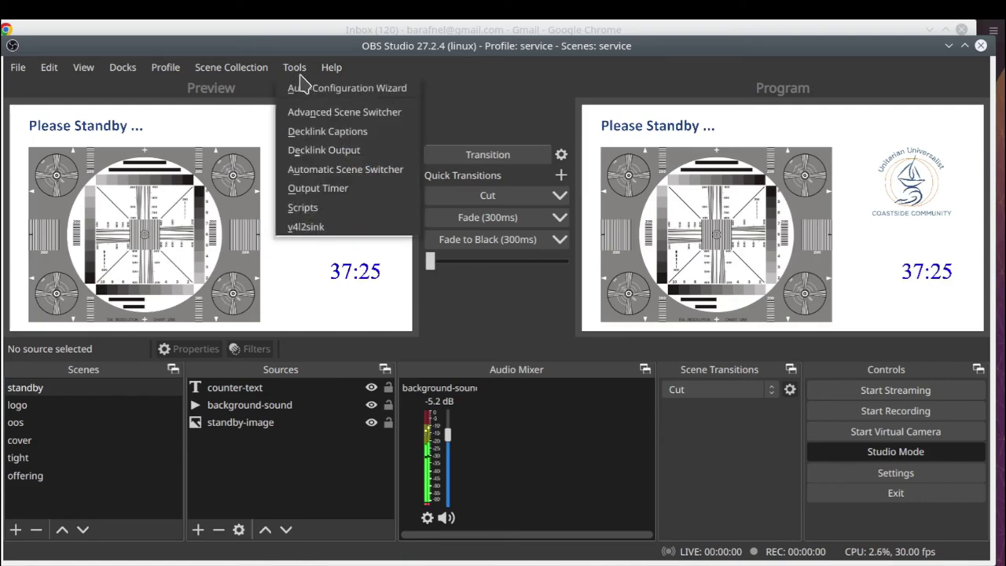
left_click(307, 209)
left_click_drag(265, 346, 438, 101)
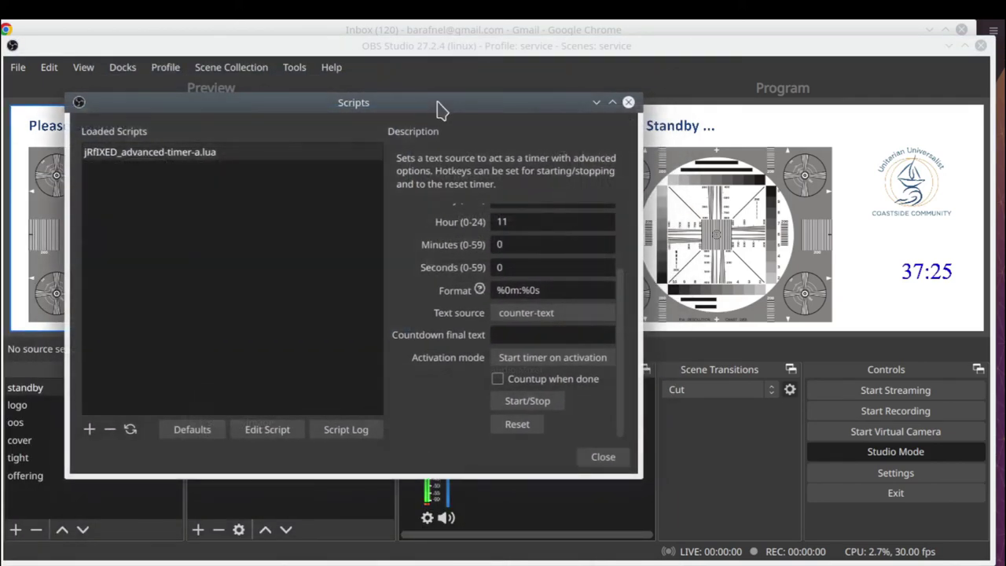
left_click(118, 157)
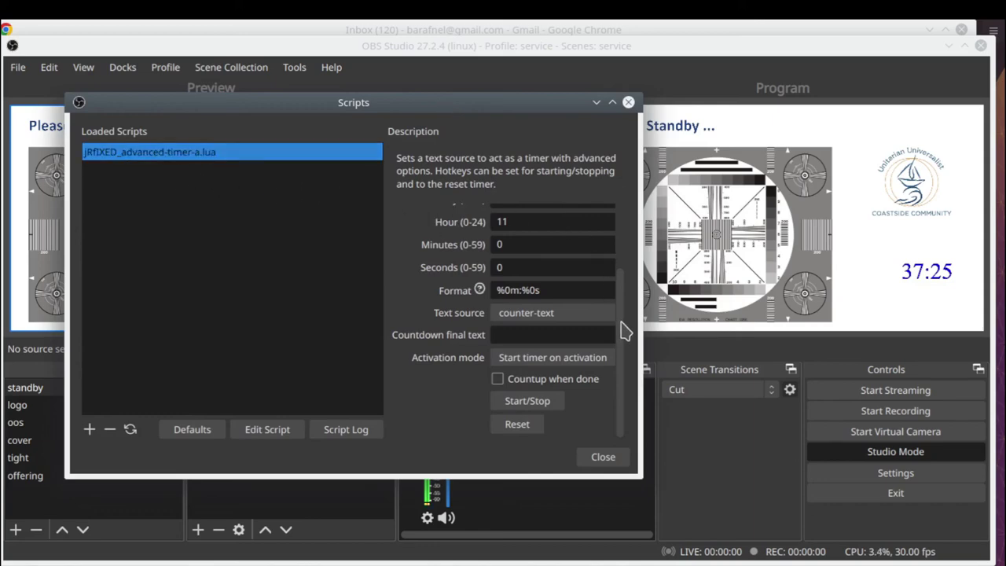
left_click_drag(621, 330, 602, 243)
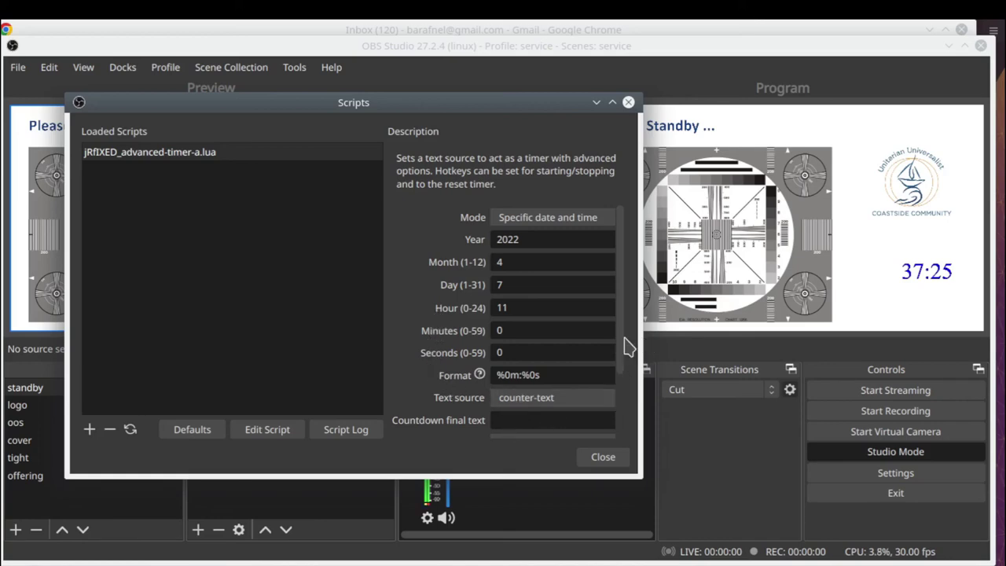
left_click_drag(620, 348, 611, 417)
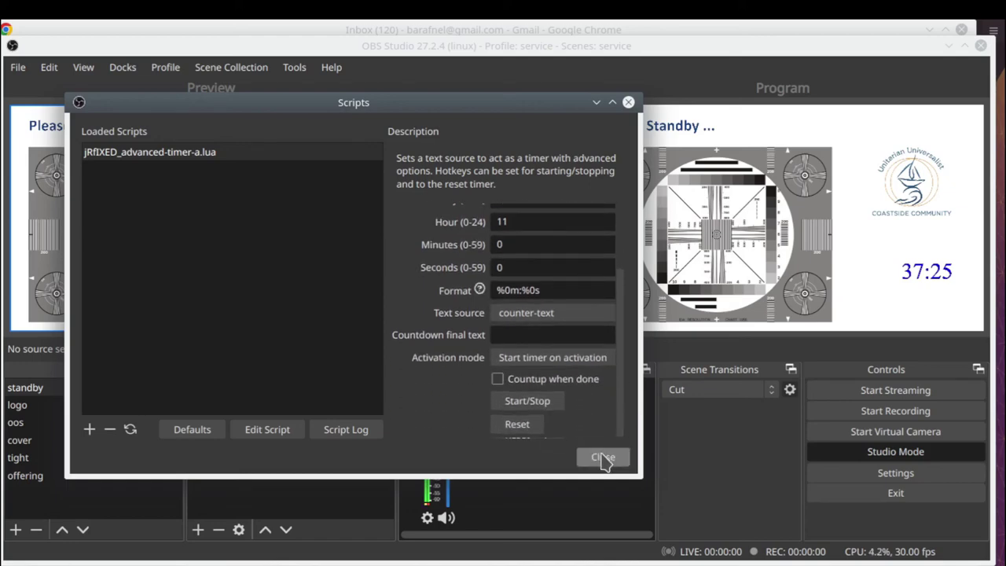
left_click(604, 457)
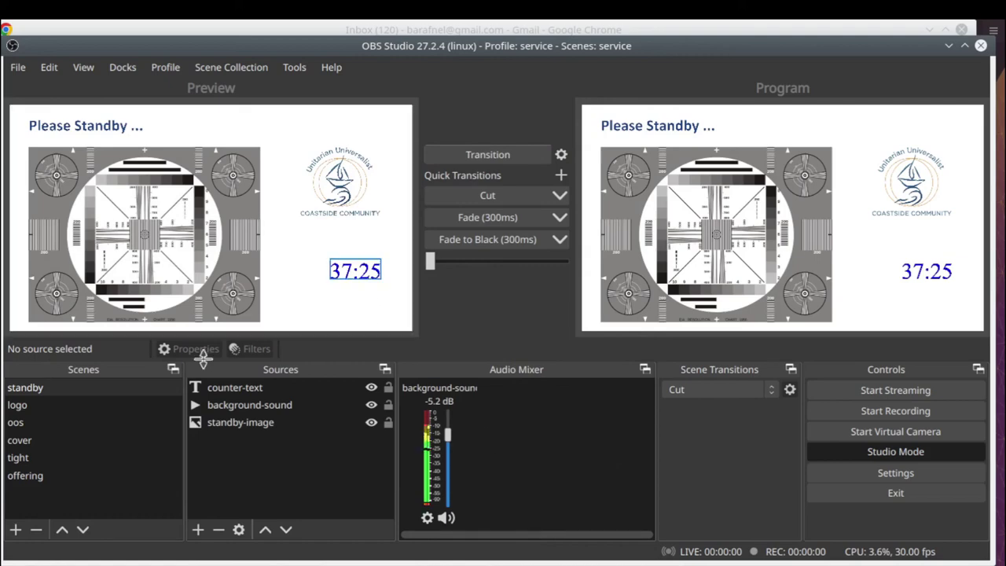
double_click(232, 395)
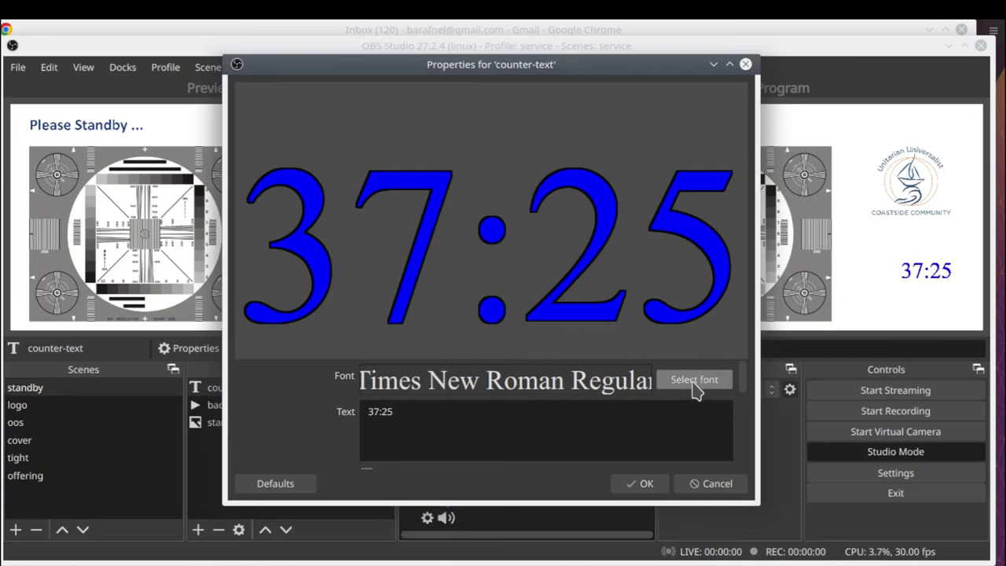
left_click_drag(742, 389, 741, 442)
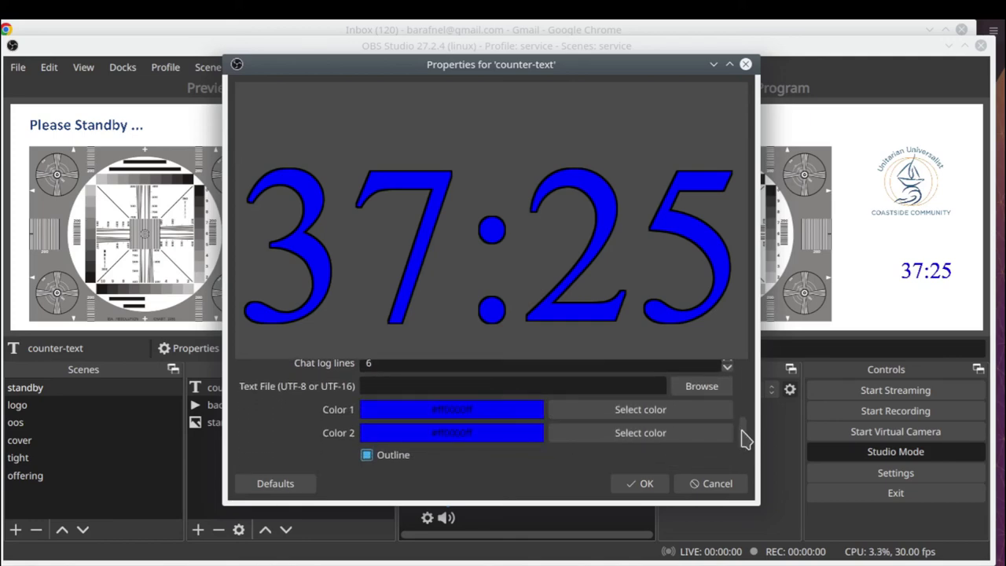
scroll(743, 444, "down", 2)
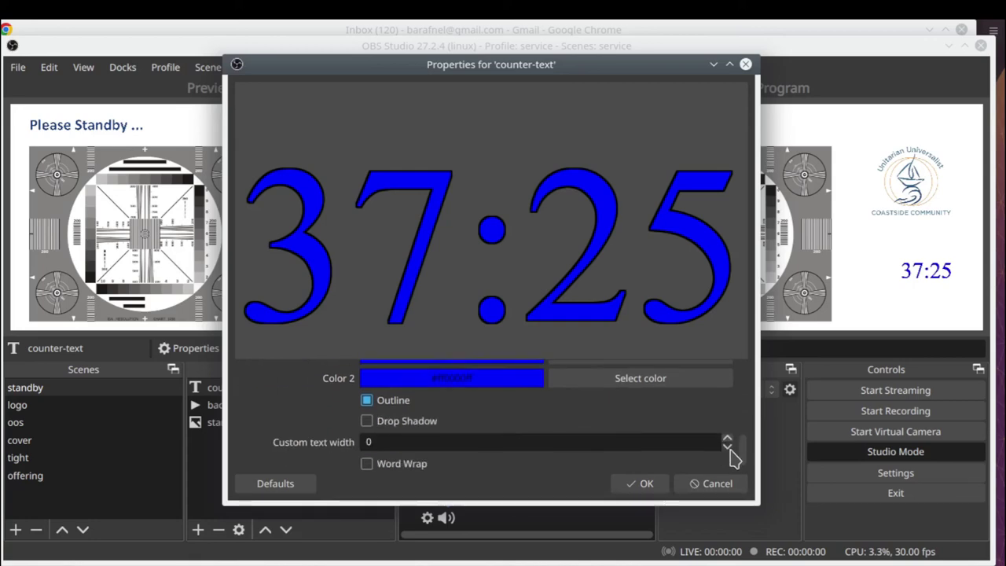
left_click(367, 403)
left_click(367, 403)
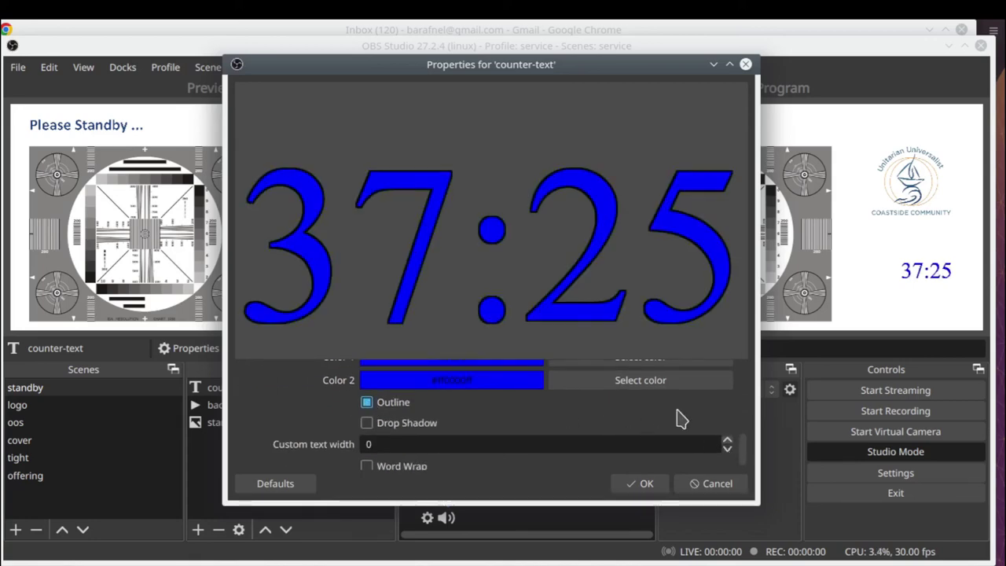
scroll(741, 459, "down", 1)
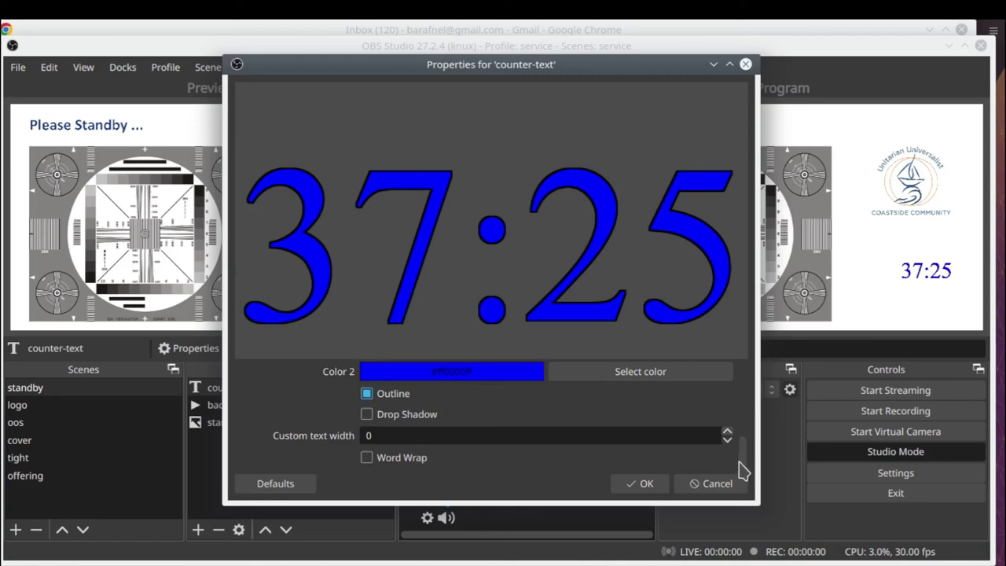
scroll(728, 445, "up", 10)
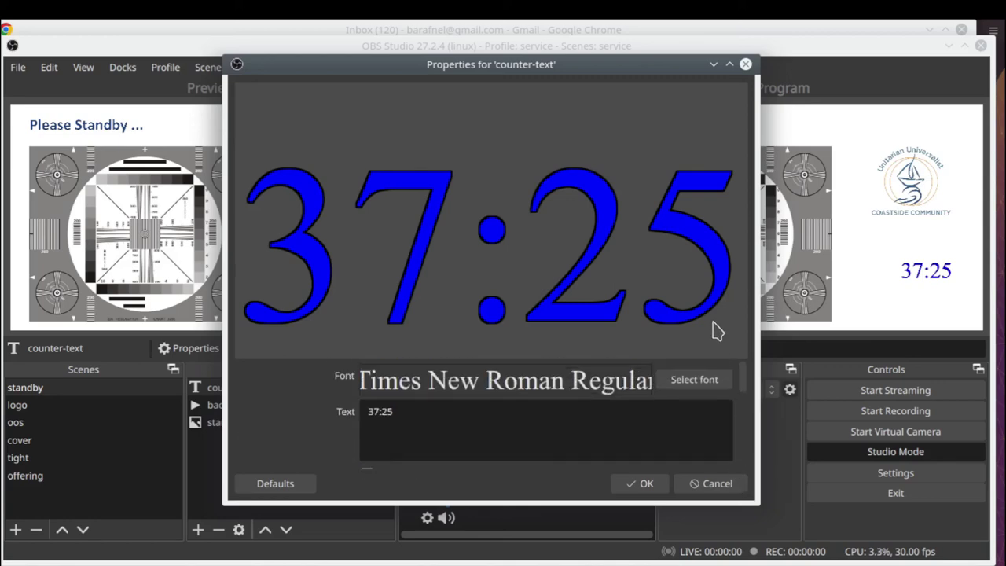
left_click(644, 487)
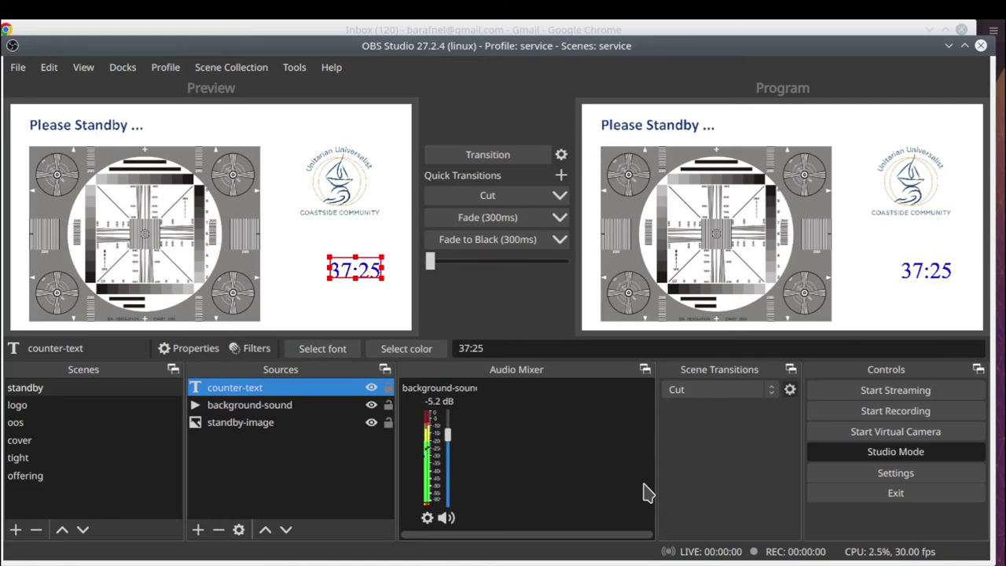
left_click(33, 393)
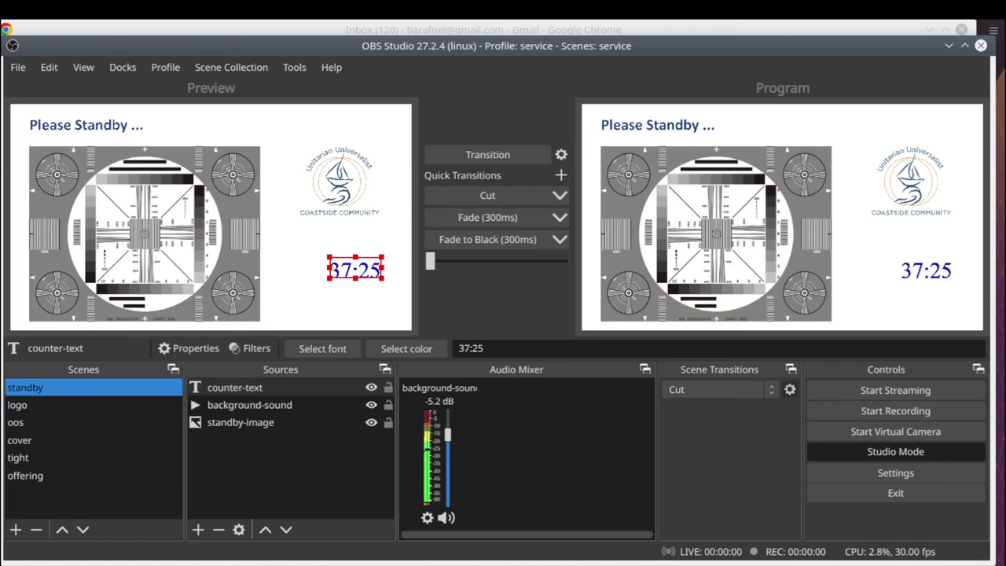